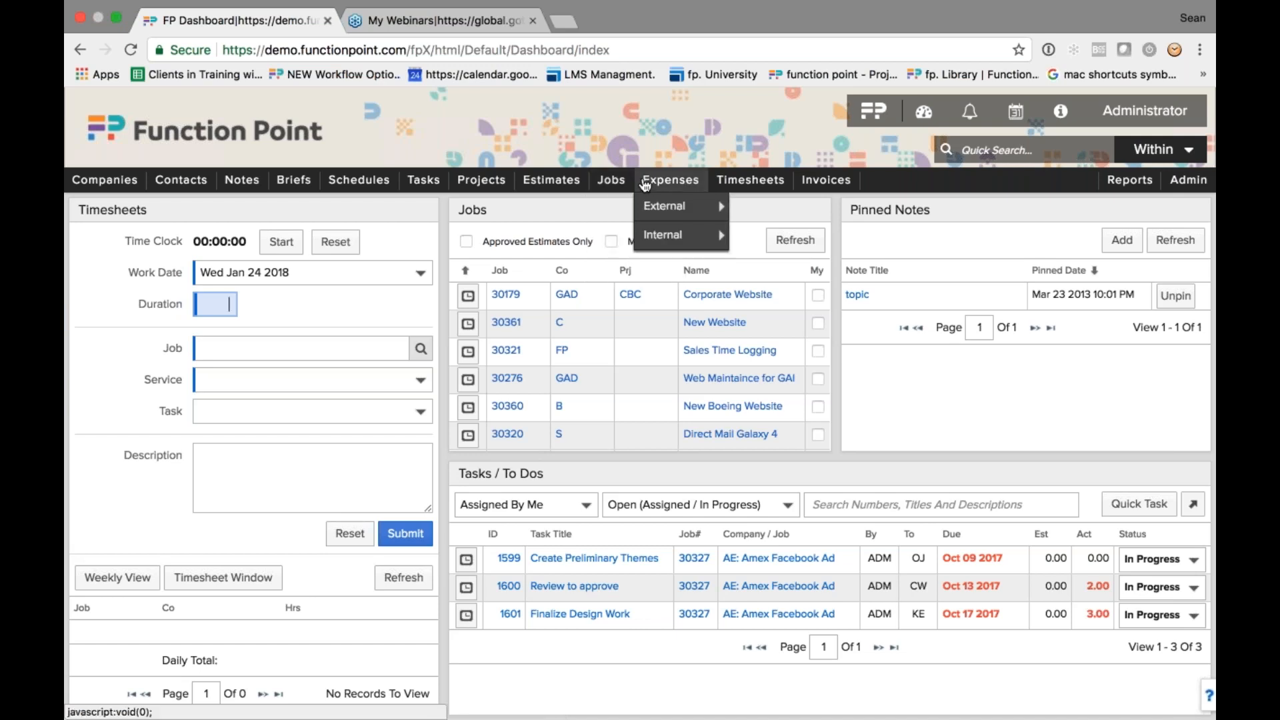
# Step: Open the details of the recently viewed Safeway Simple SEO SLA project
pyautogui.moveTo(482, 187)
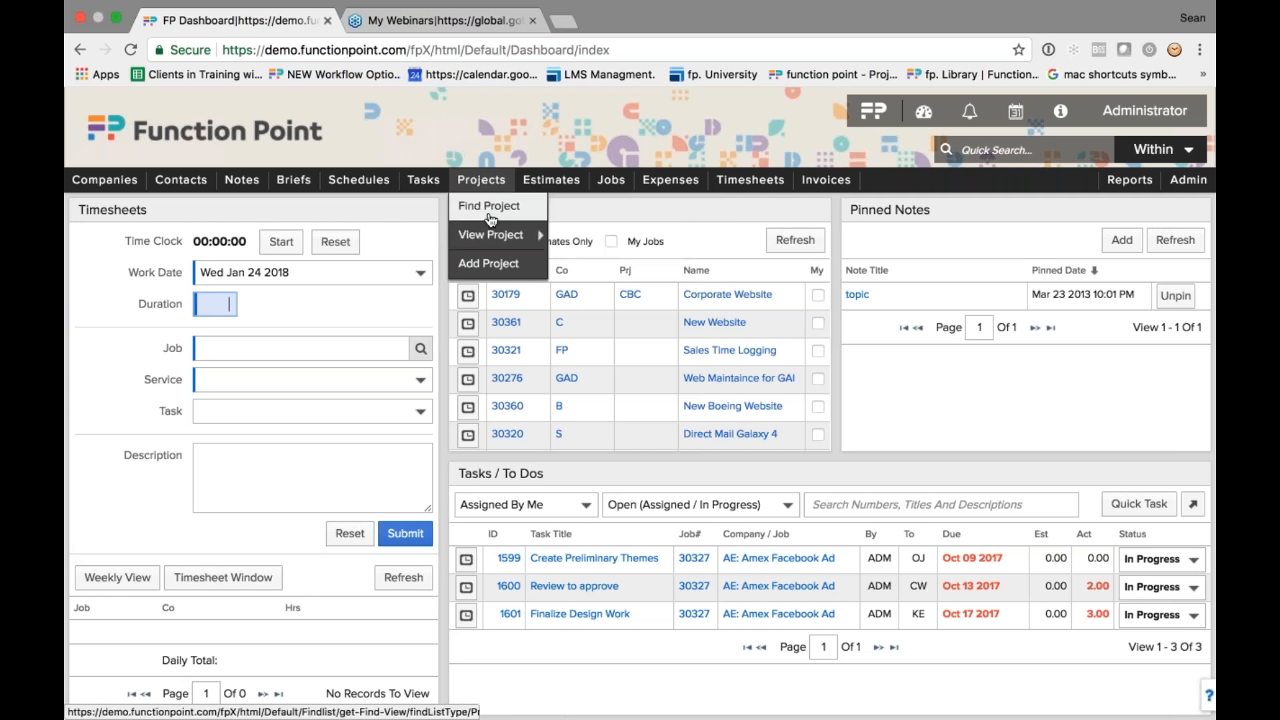
pyautogui.moveTo(485, 237)
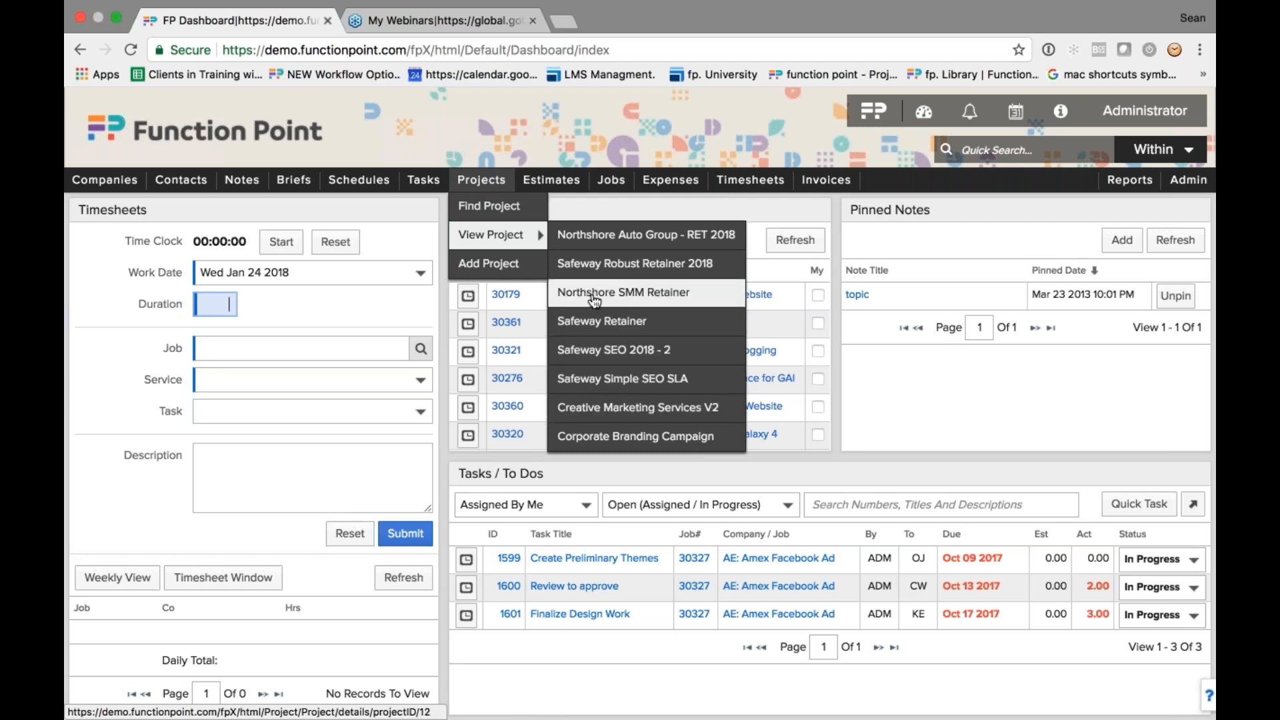
pyautogui.click(599, 382)
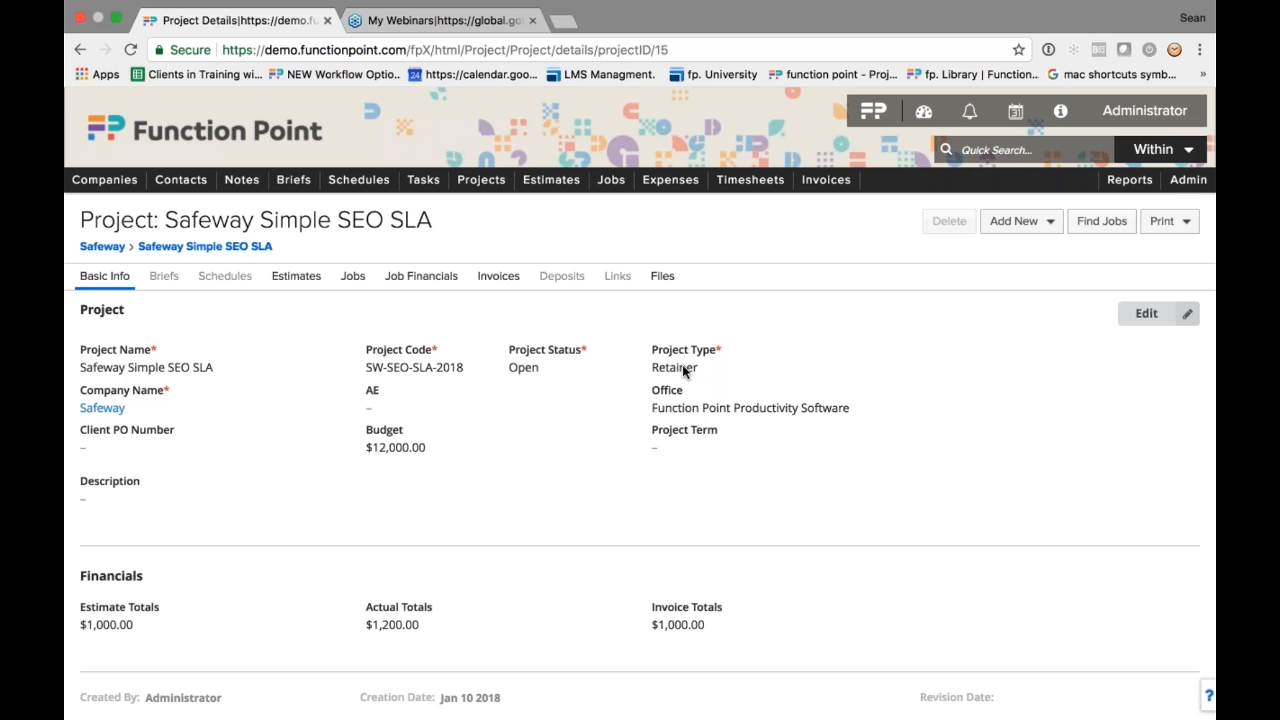
# Step: Search for all projects of the type Retainer
pyautogui.click(481, 180)
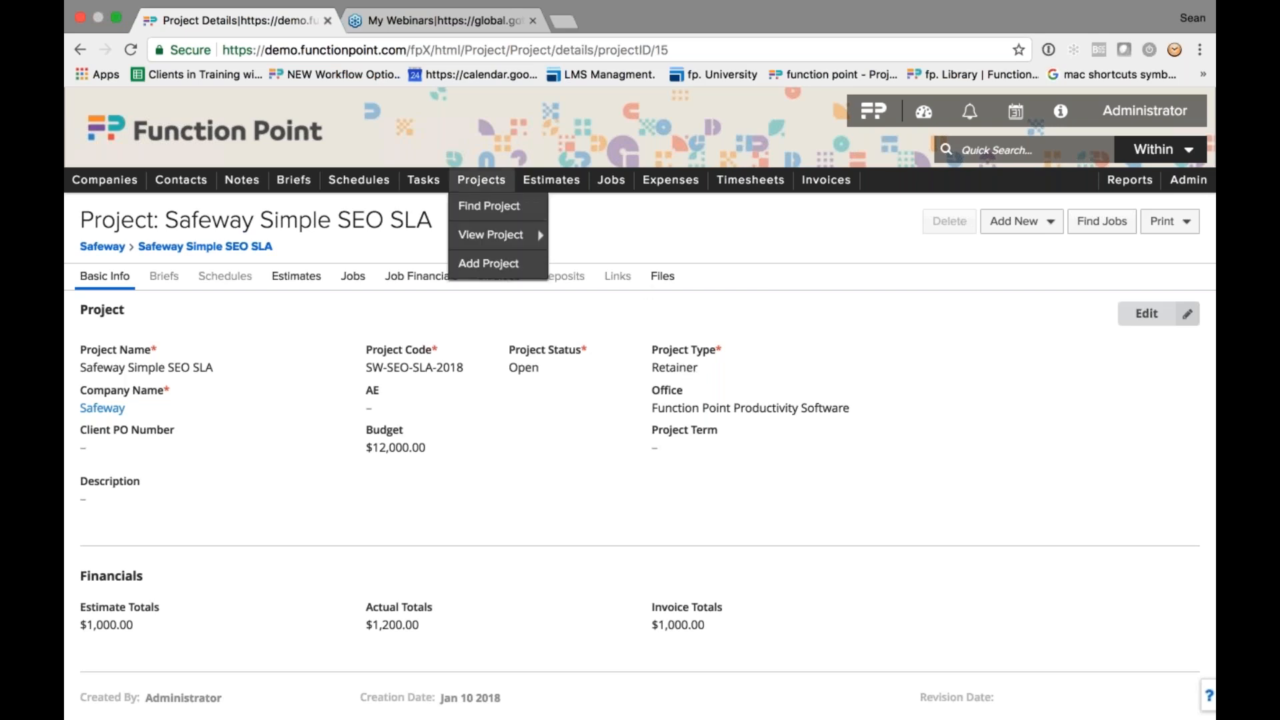
pyautogui.click(483, 207)
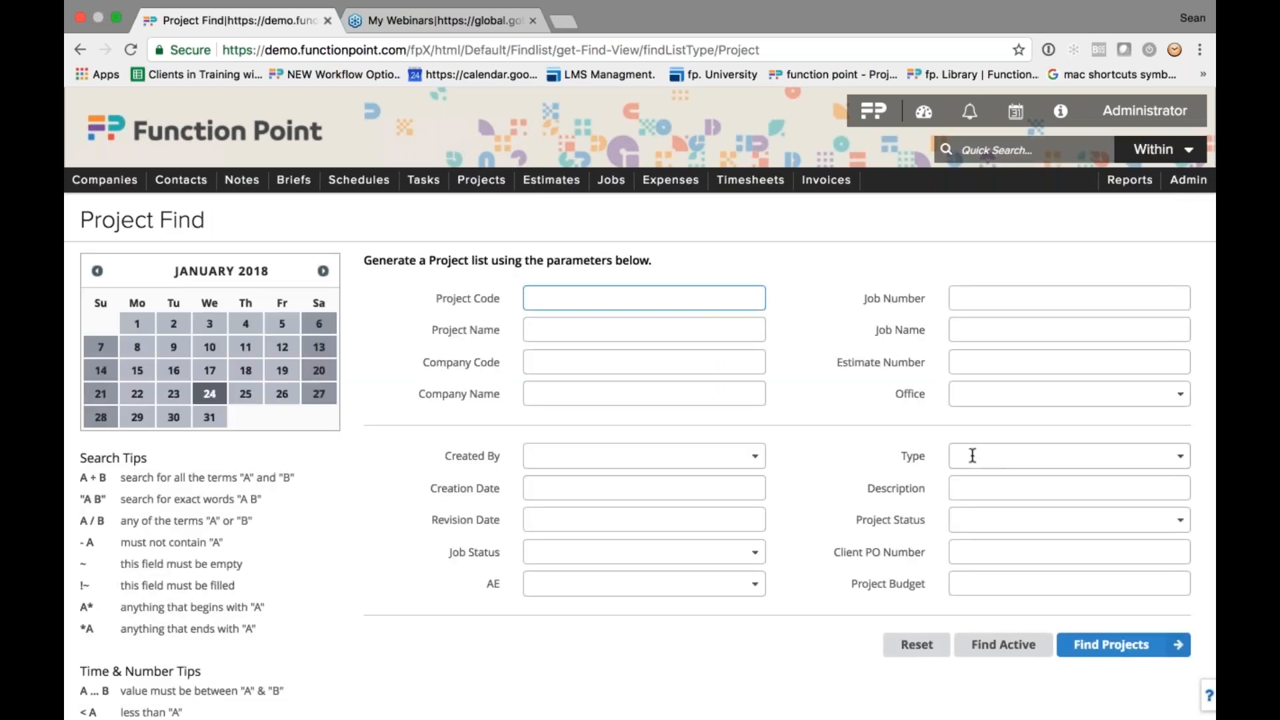
pyautogui.click(1004, 455)
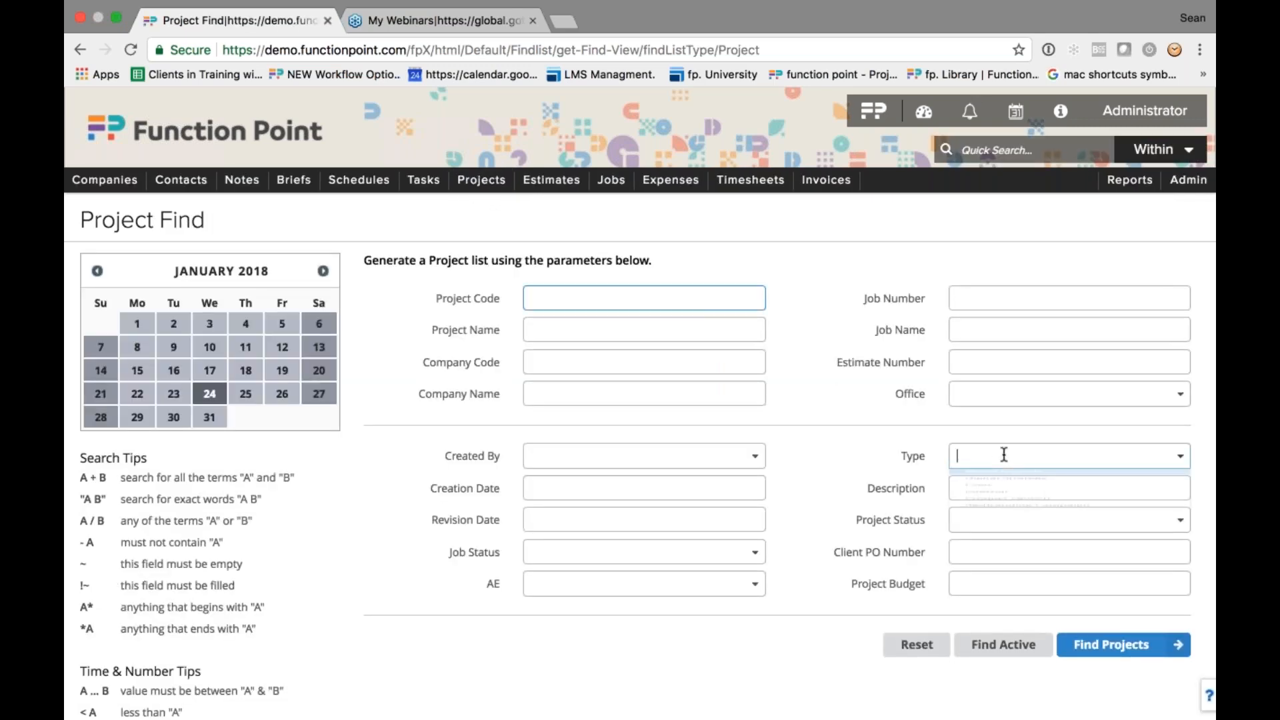
pyautogui.scroll(-3, 1002, 544)
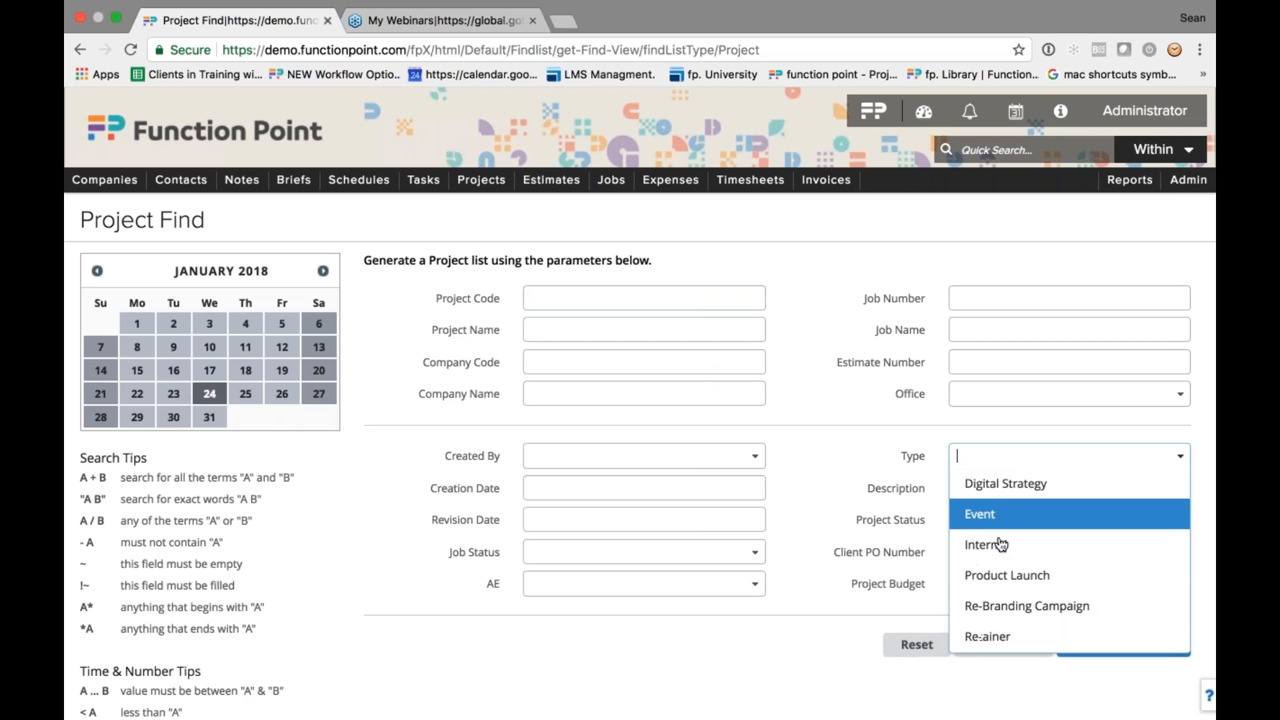
pyautogui.click(989, 592)
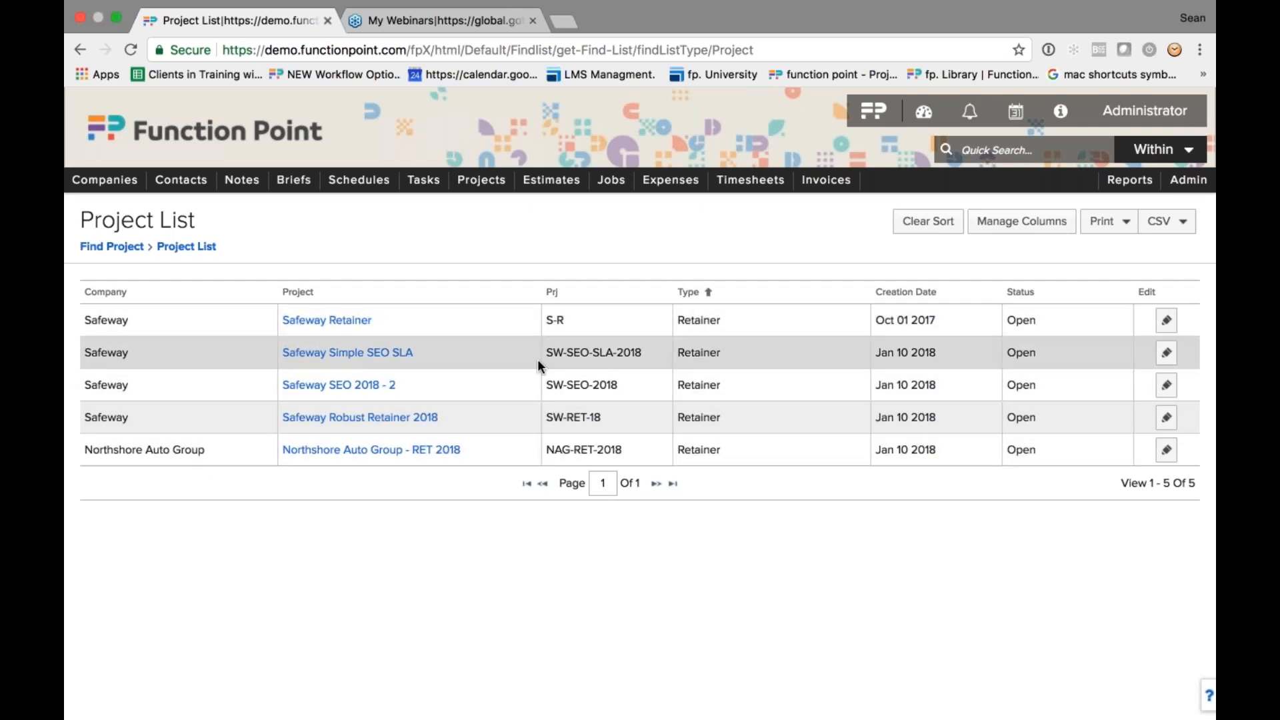
# Step: Open the Safeway Simple SEO SLA project from the results and view the summary of its Safeway SEO job
pyautogui.click(377, 359)
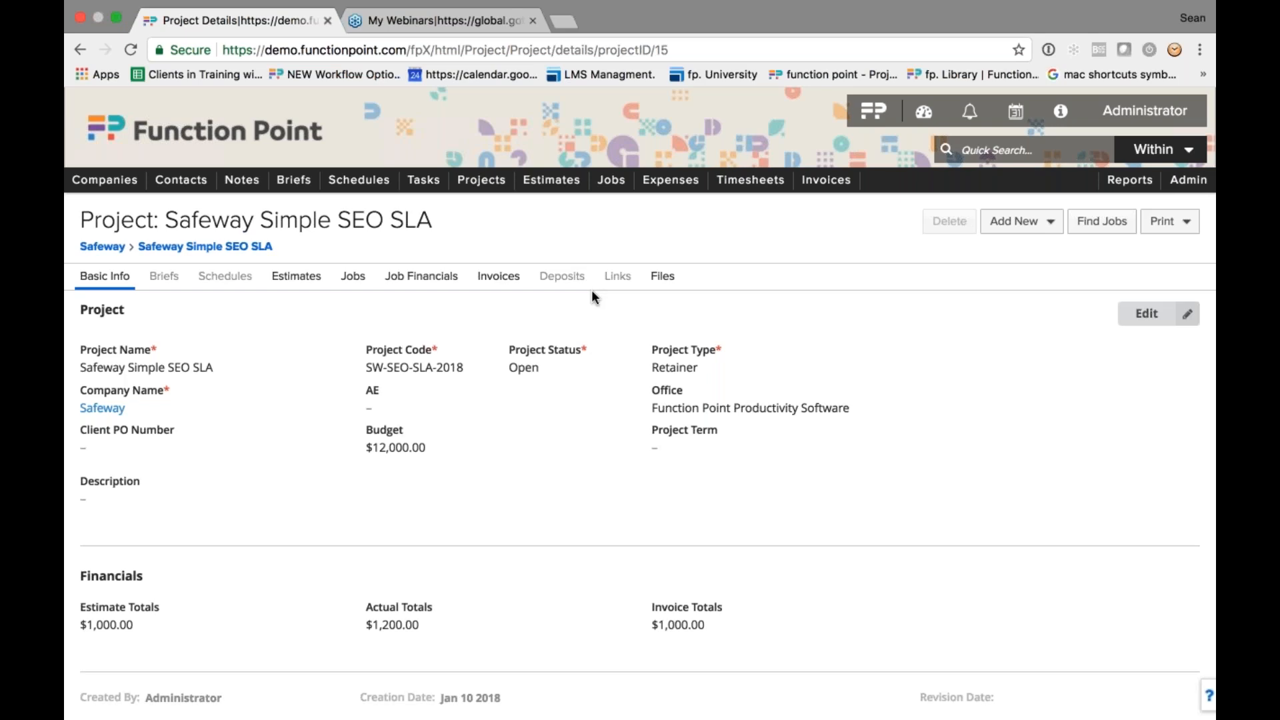
pyautogui.click(361, 291)
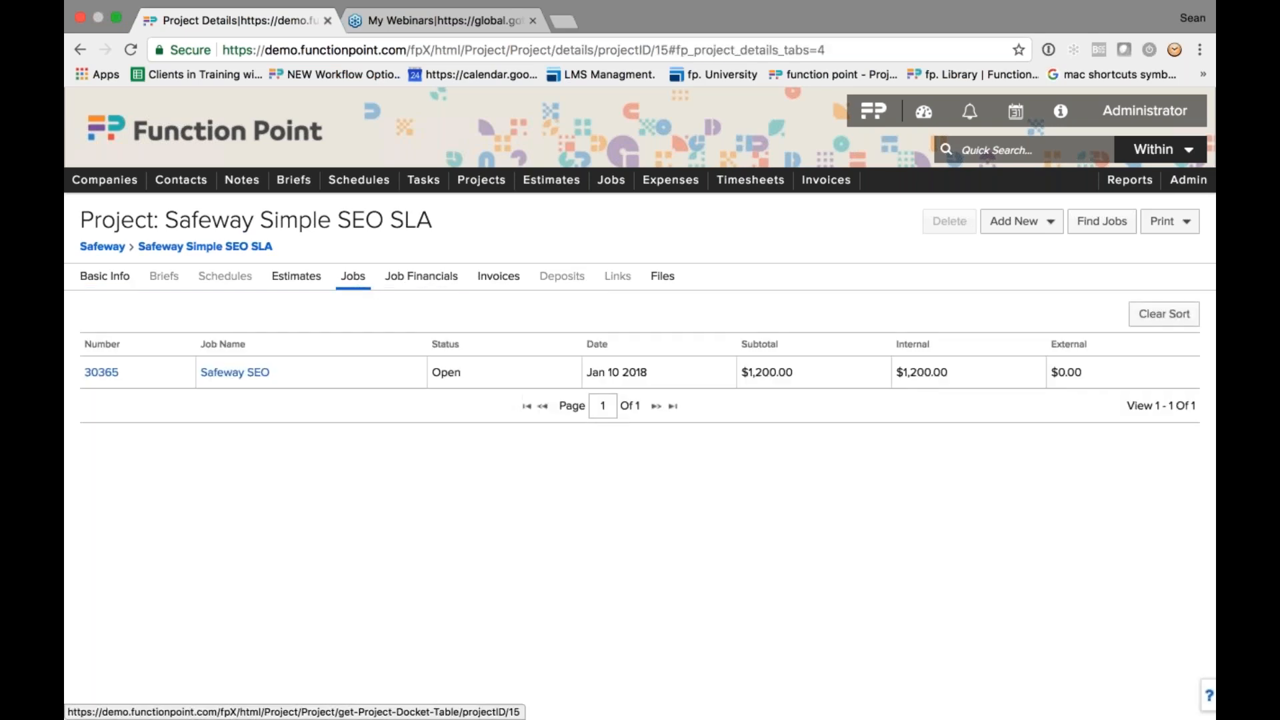
pyautogui.click(263, 379)
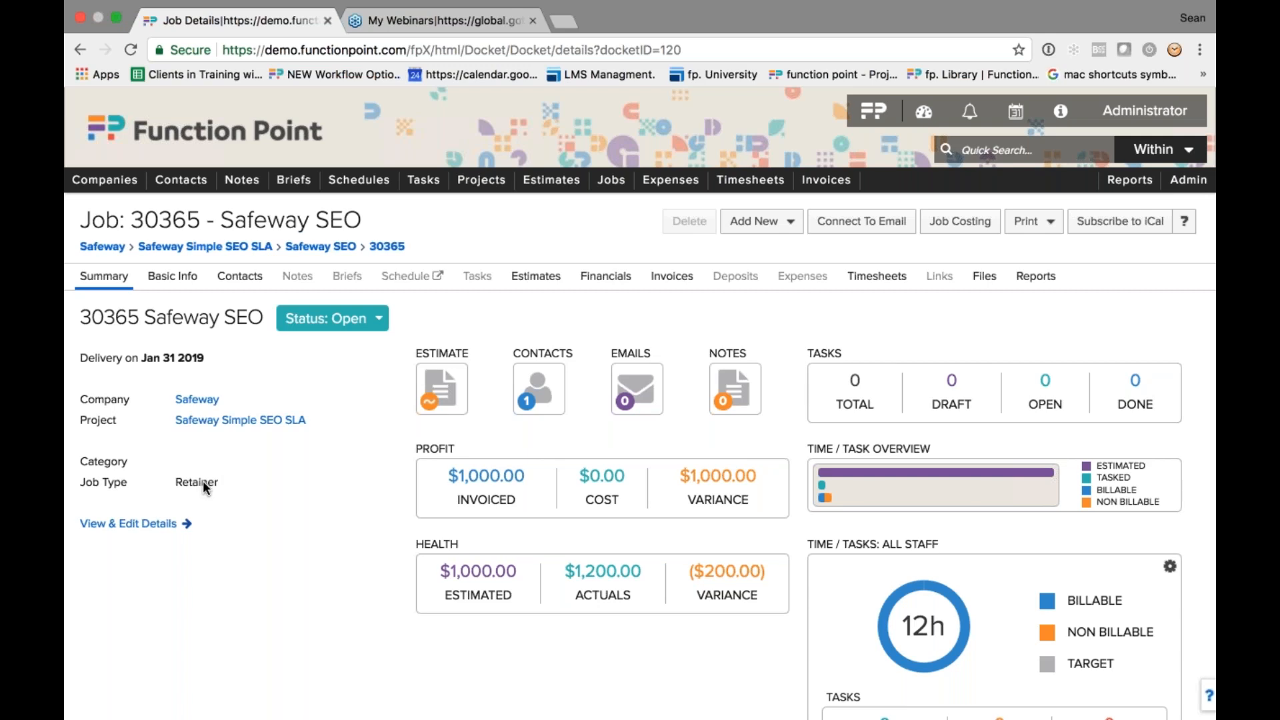
# Step: Search for all jobs with the job type Retainer
pyautogui.moveTo(492, 185)
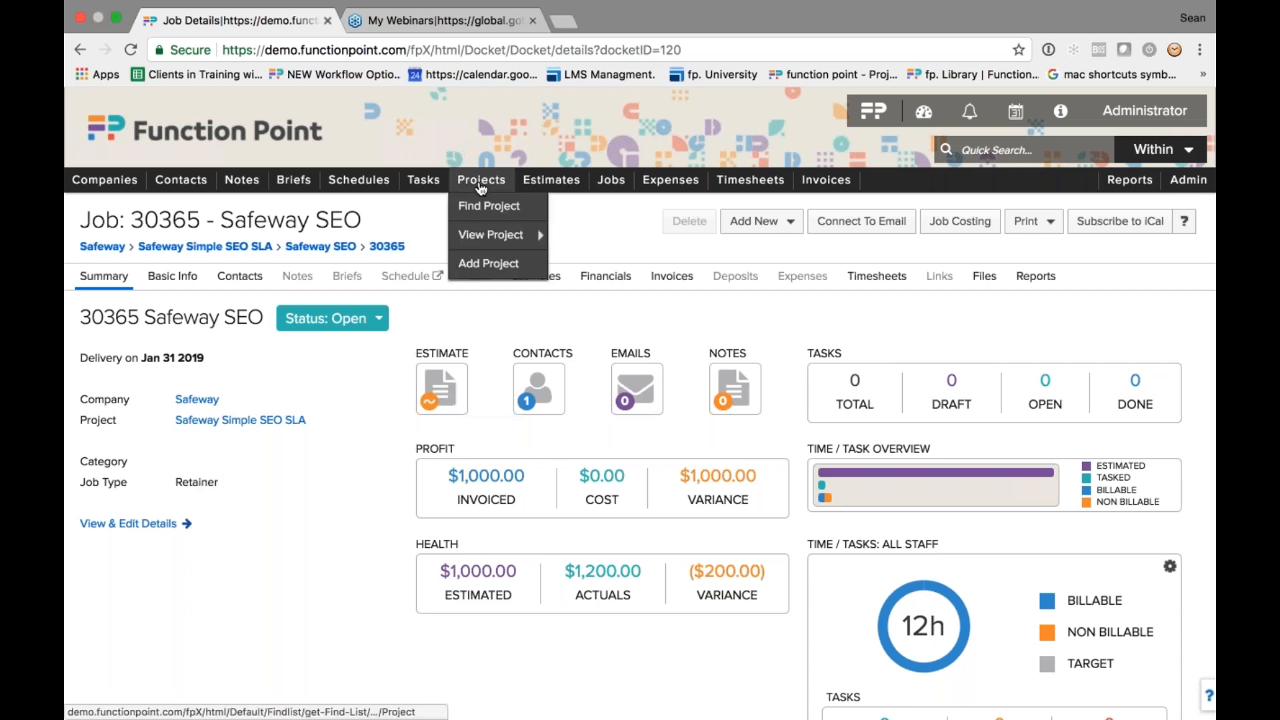
pyautogui.moveTo(623, 191)
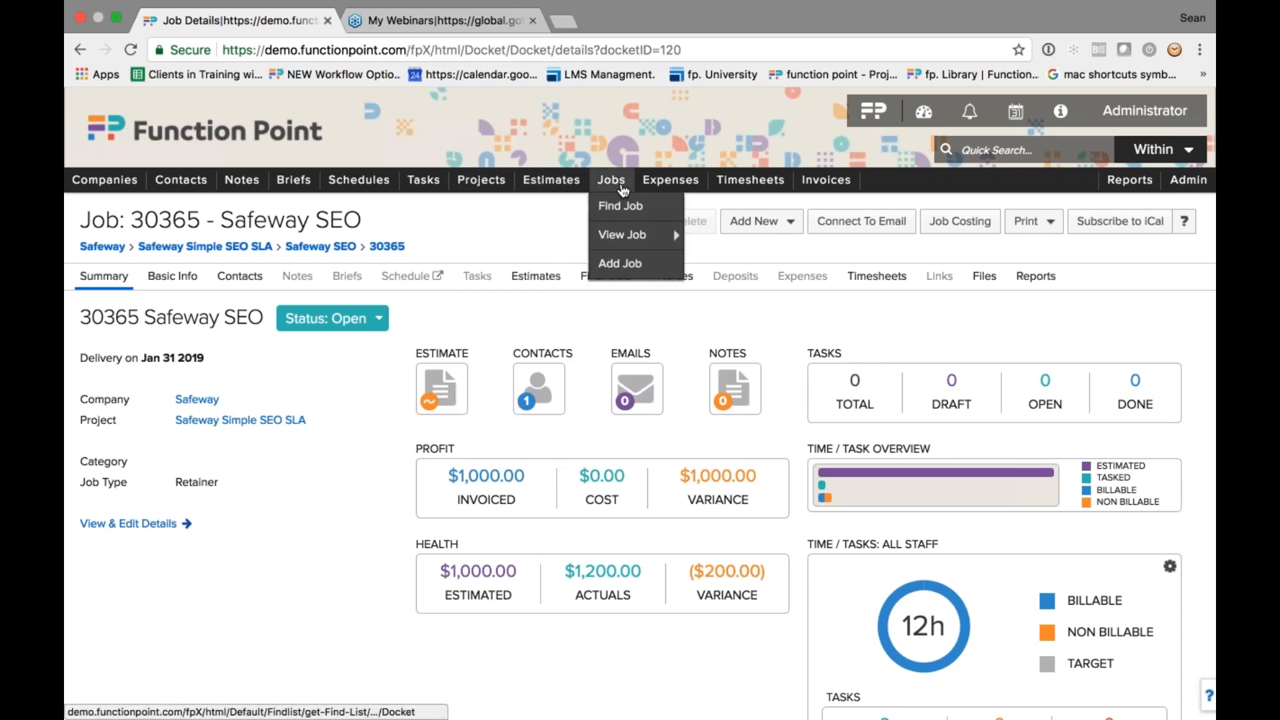
pyautogui.click(621, 208)
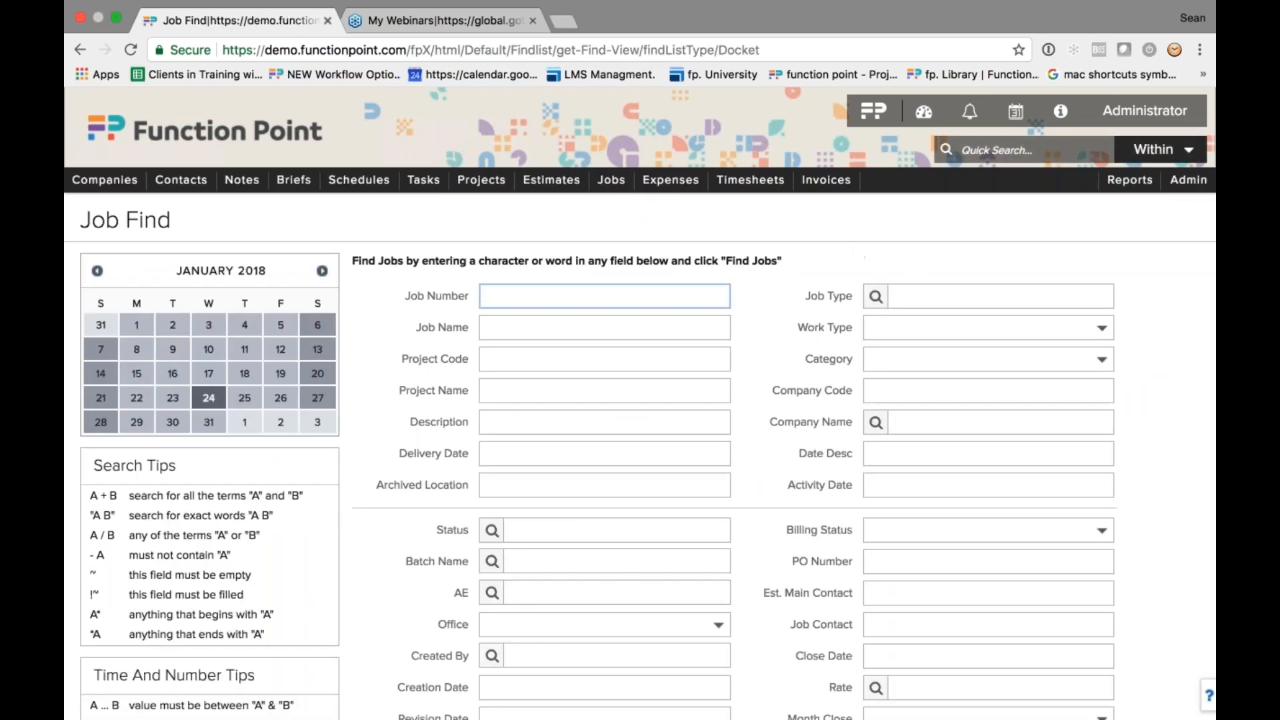
pyautogui.click(987, 296)
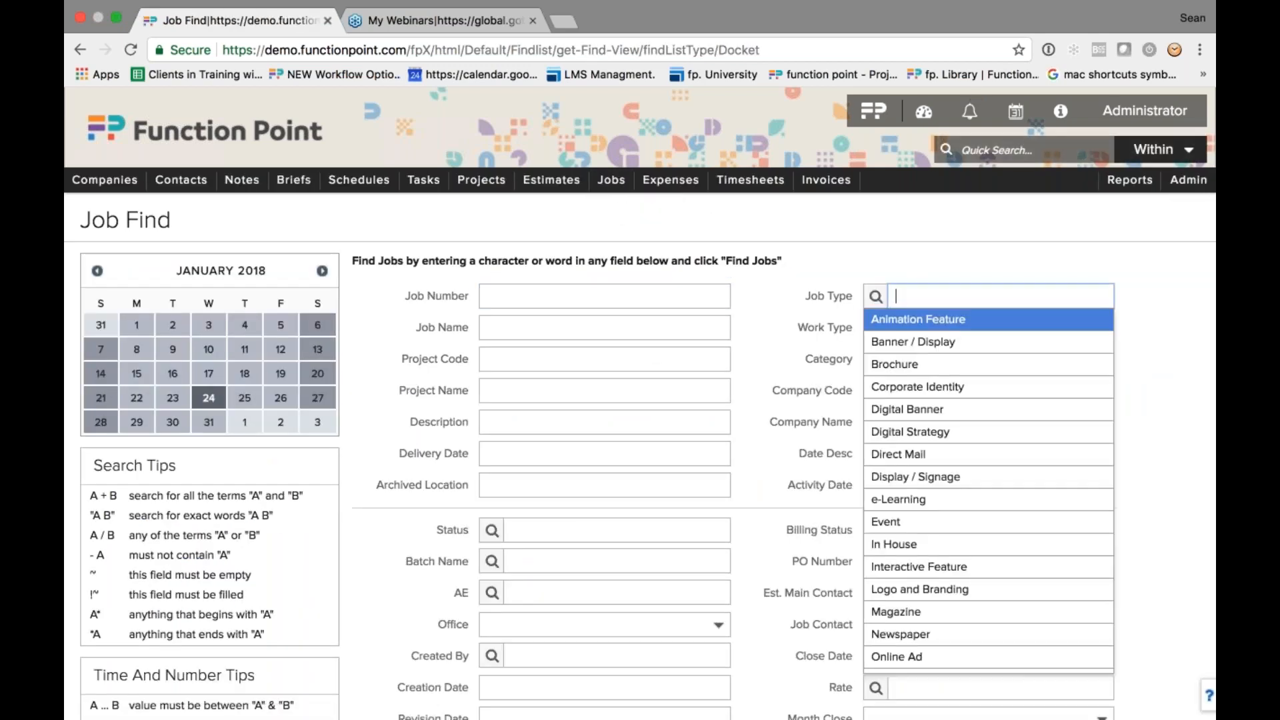
pyautogui.scroll(-5, 936, 467)
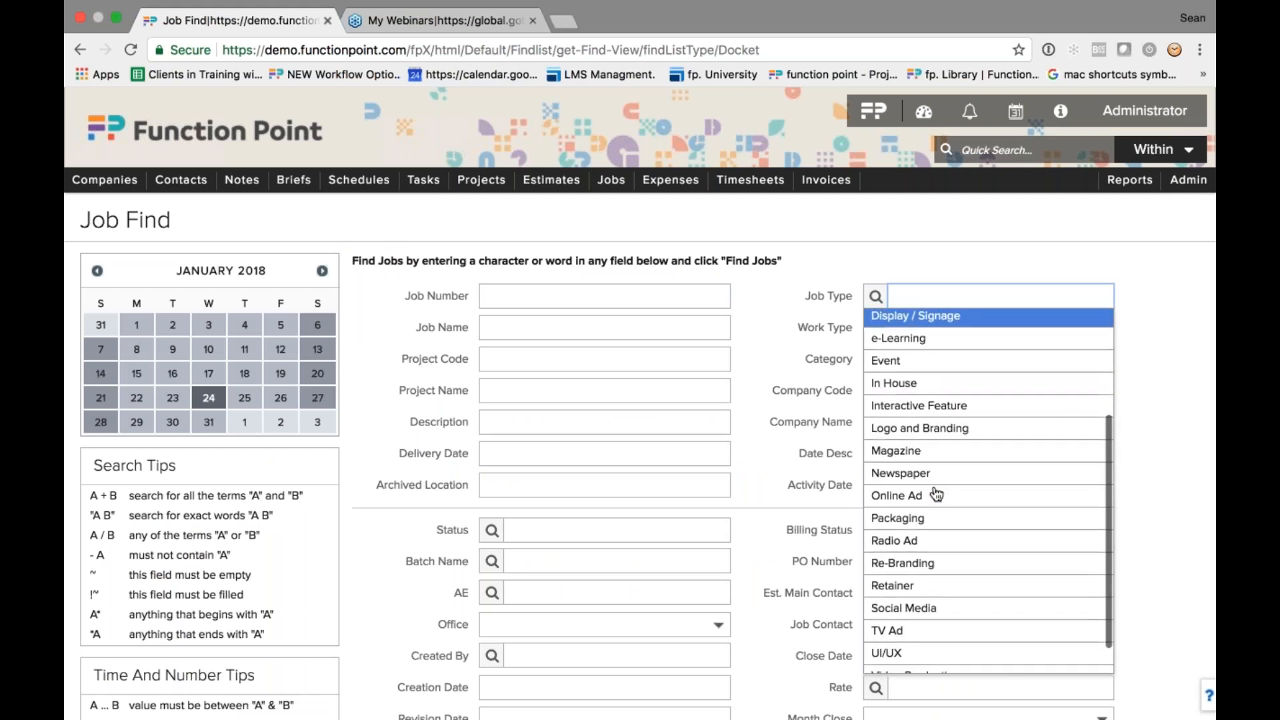
pyautogui.click(896, 591)
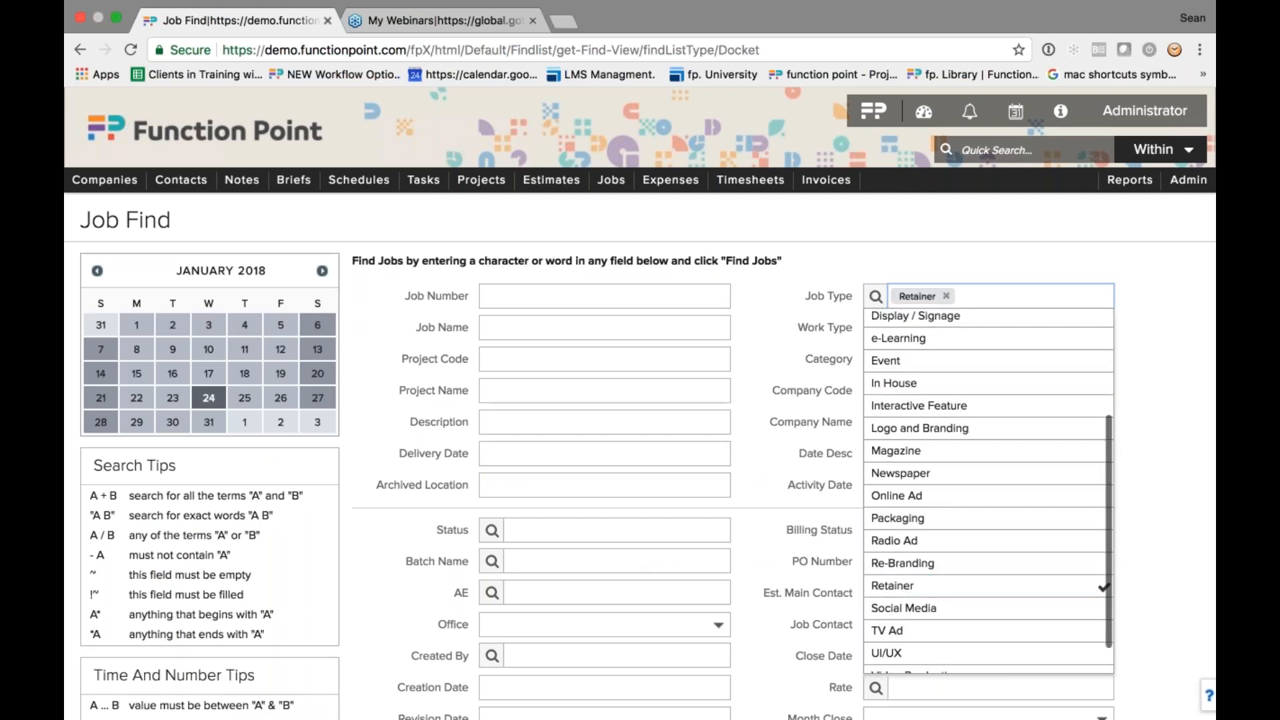
pyautogui.click(794, 441)
pyautogui.scroll(-3, 795, 442)
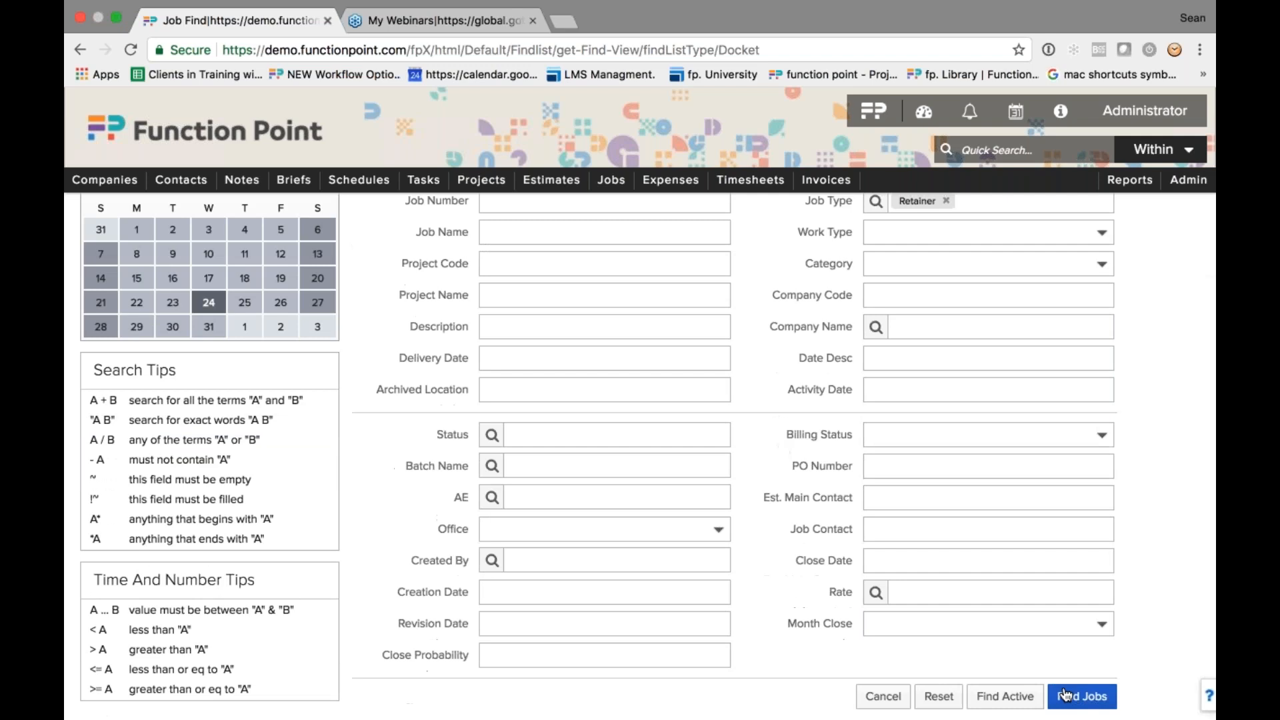
pyautogui.click(1068, 697)
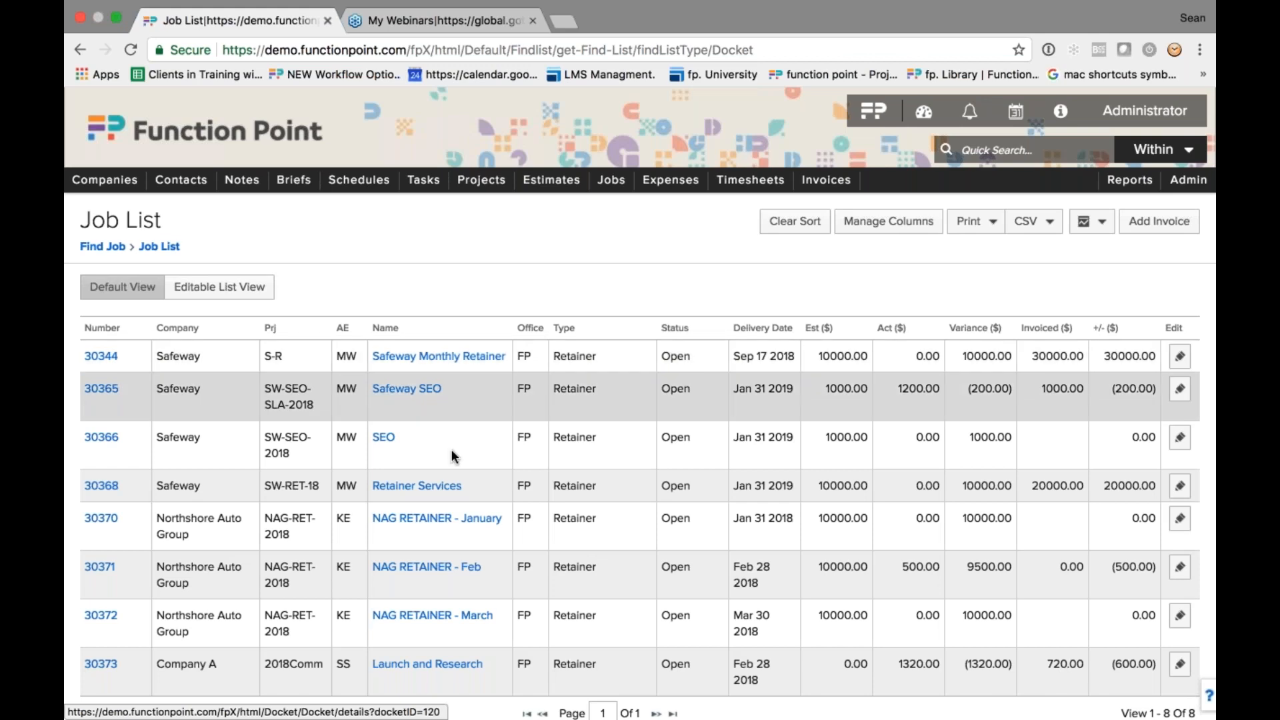
# Step: Open the Safeway SEO job from the job list and view its financials
pyautogui.scroll(-1, 450, 449)
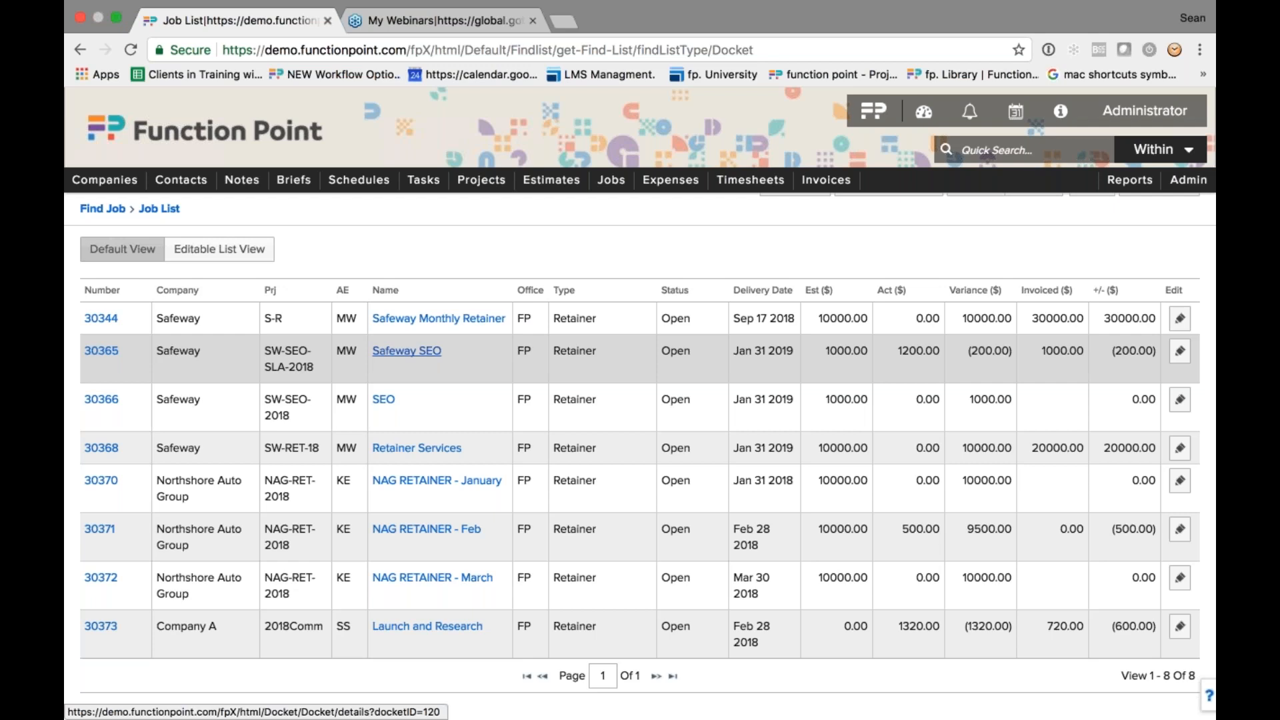
pyautogui.click(418, 354)
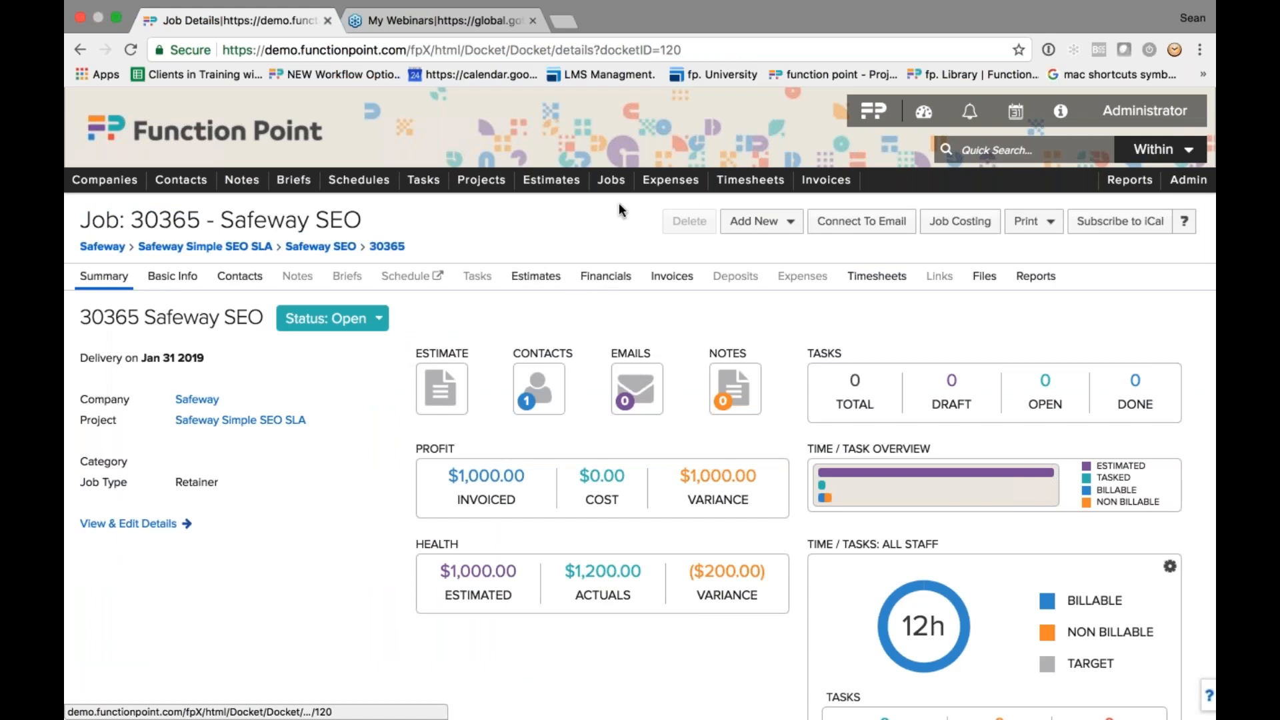
pyautogui.moveTo(611, 189)
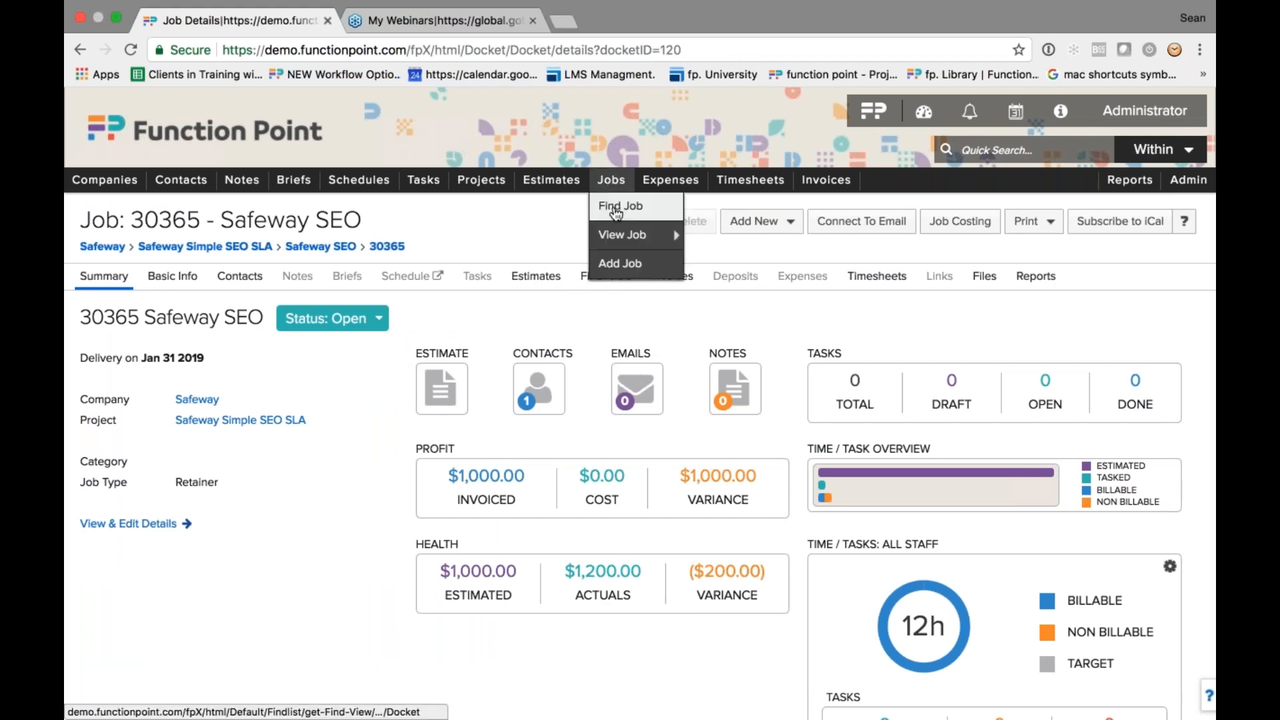
pyautogui.moveTo(462, 194)
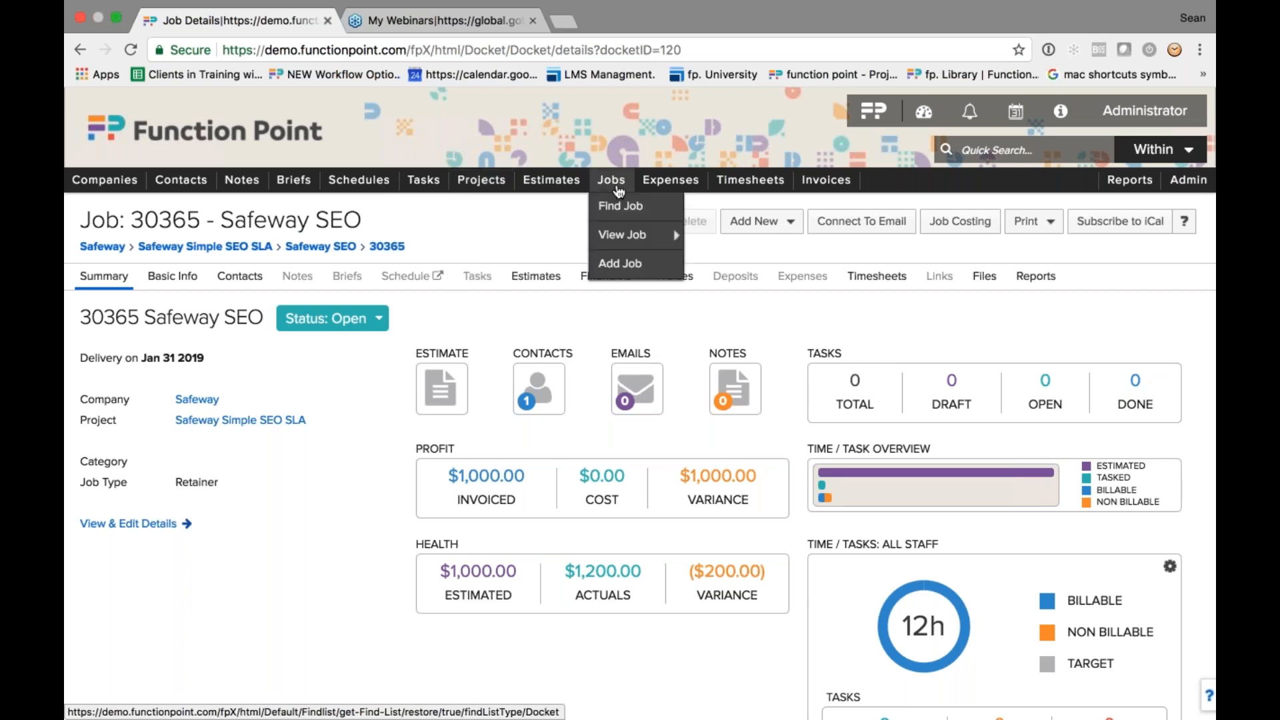
pyautogui.click(602, 284)
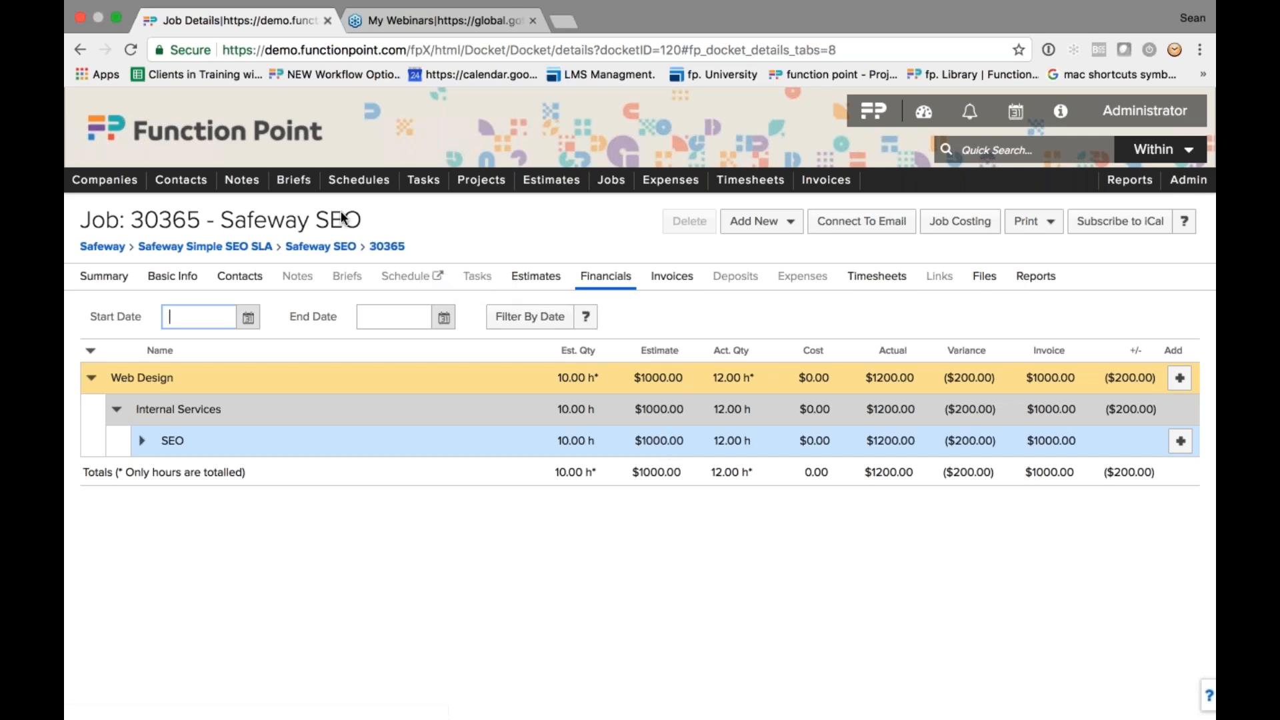
pyautogui.click(766, 233)
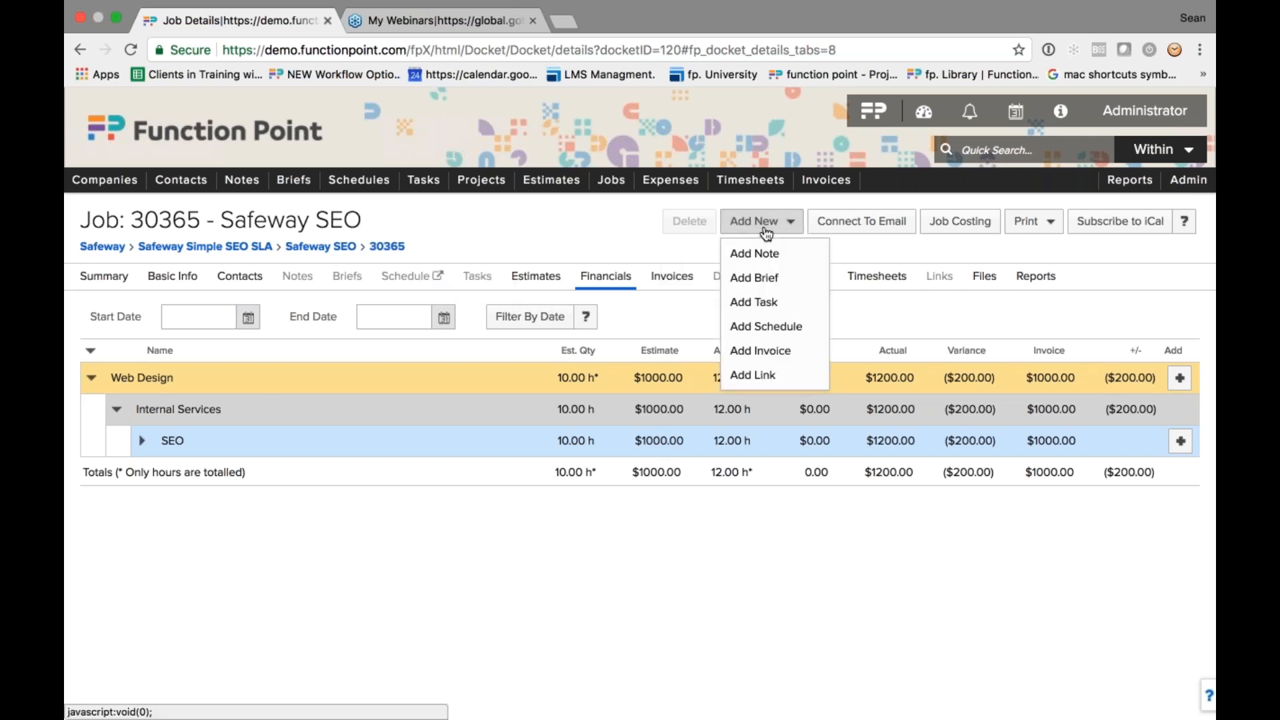
pyautogui.click(771, 352)
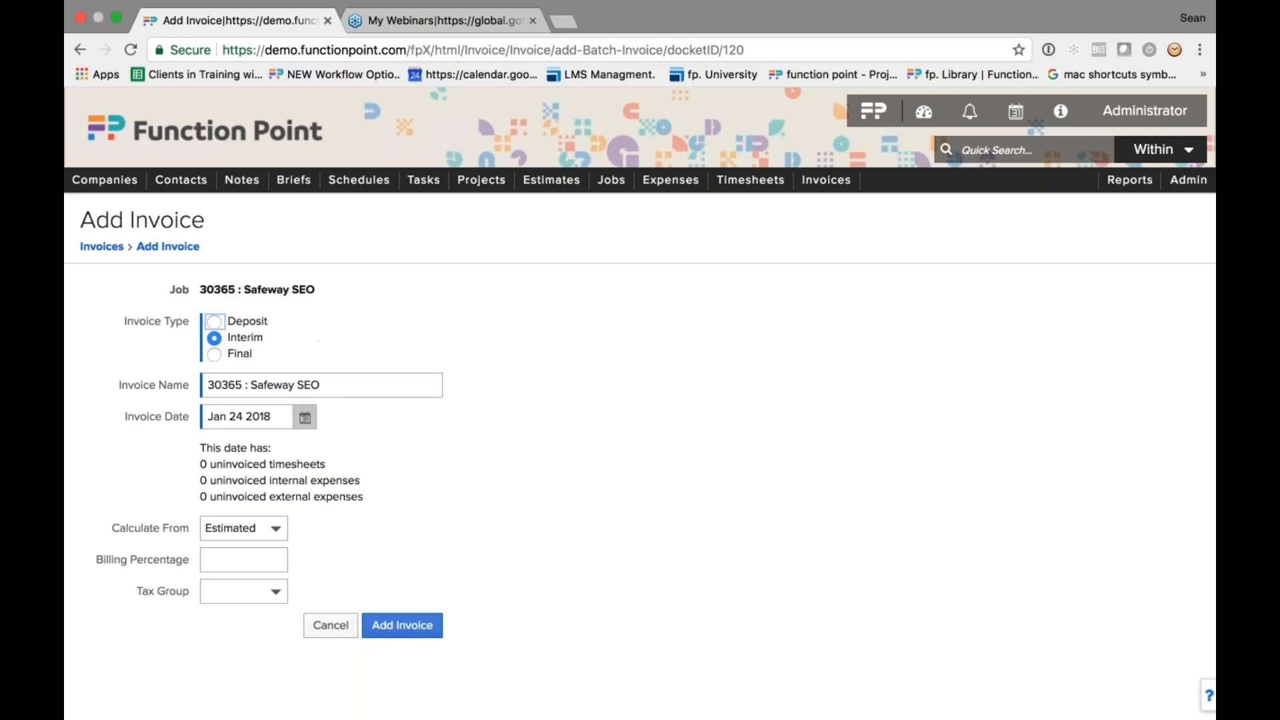
pyautogui.click(305, 417)
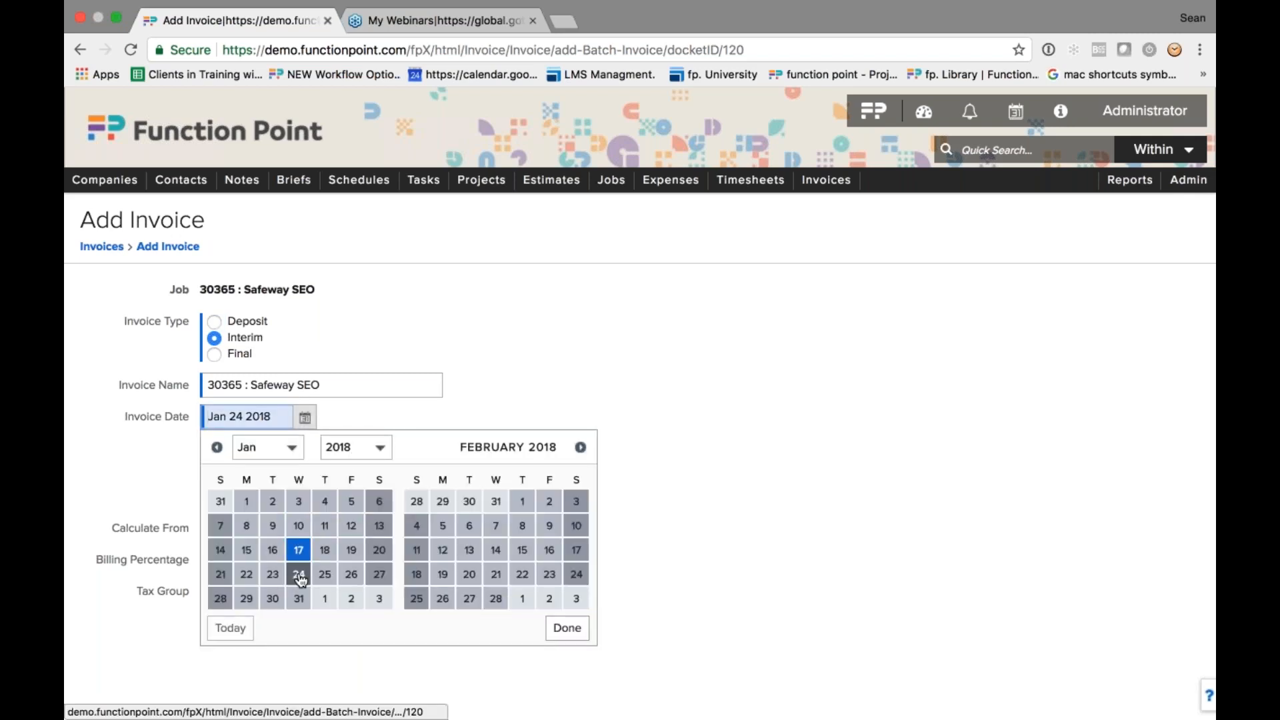
pyautogui.click(299, 598)
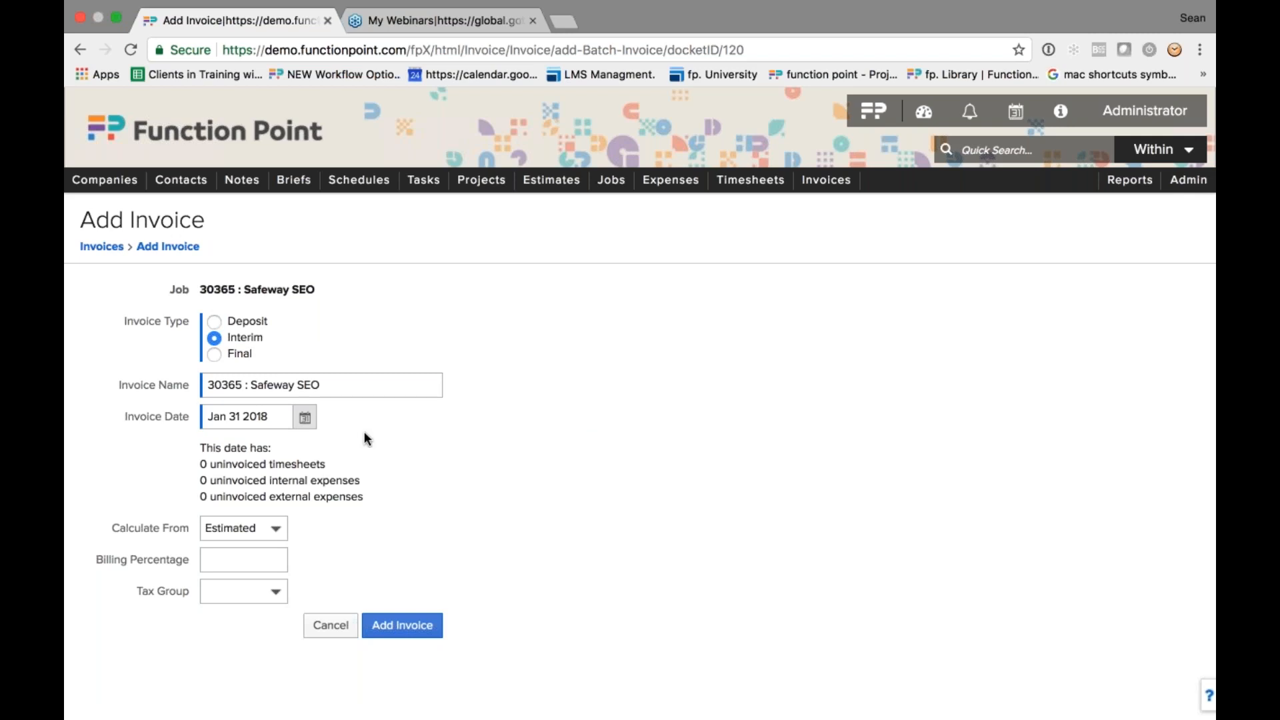
pyautogui.click(304, 418)
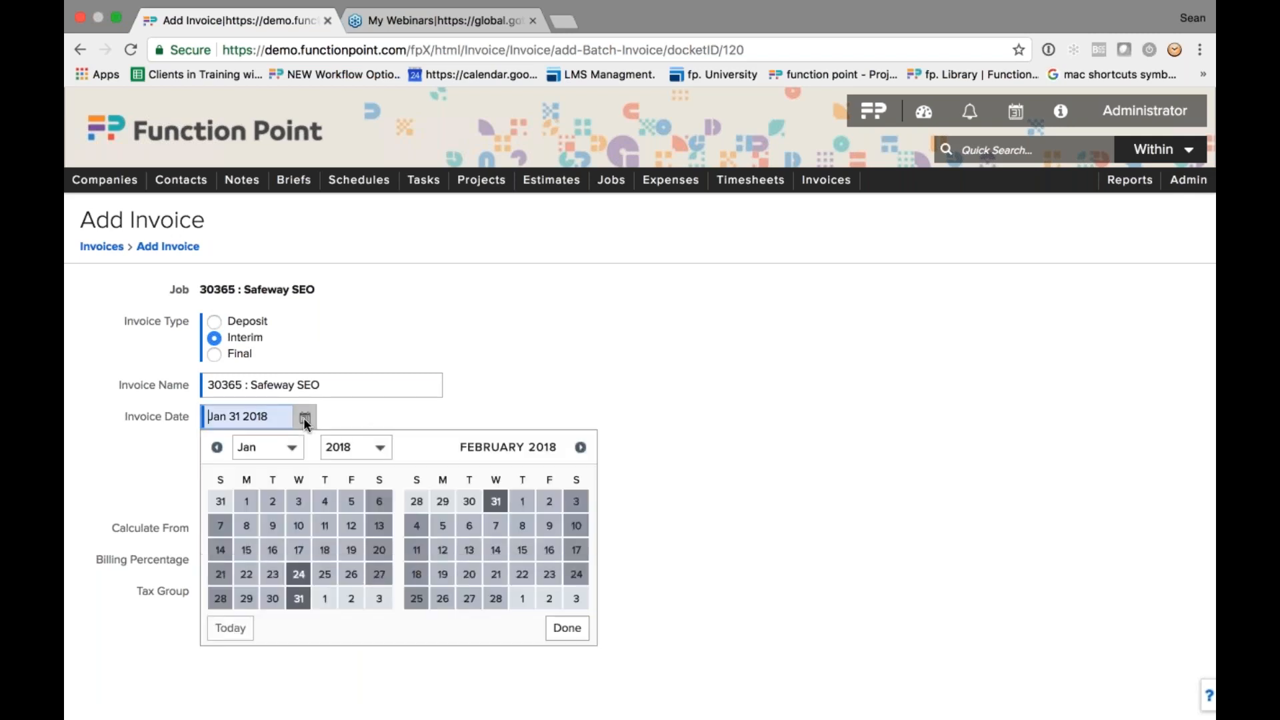
pyautogui.click(252, 502)
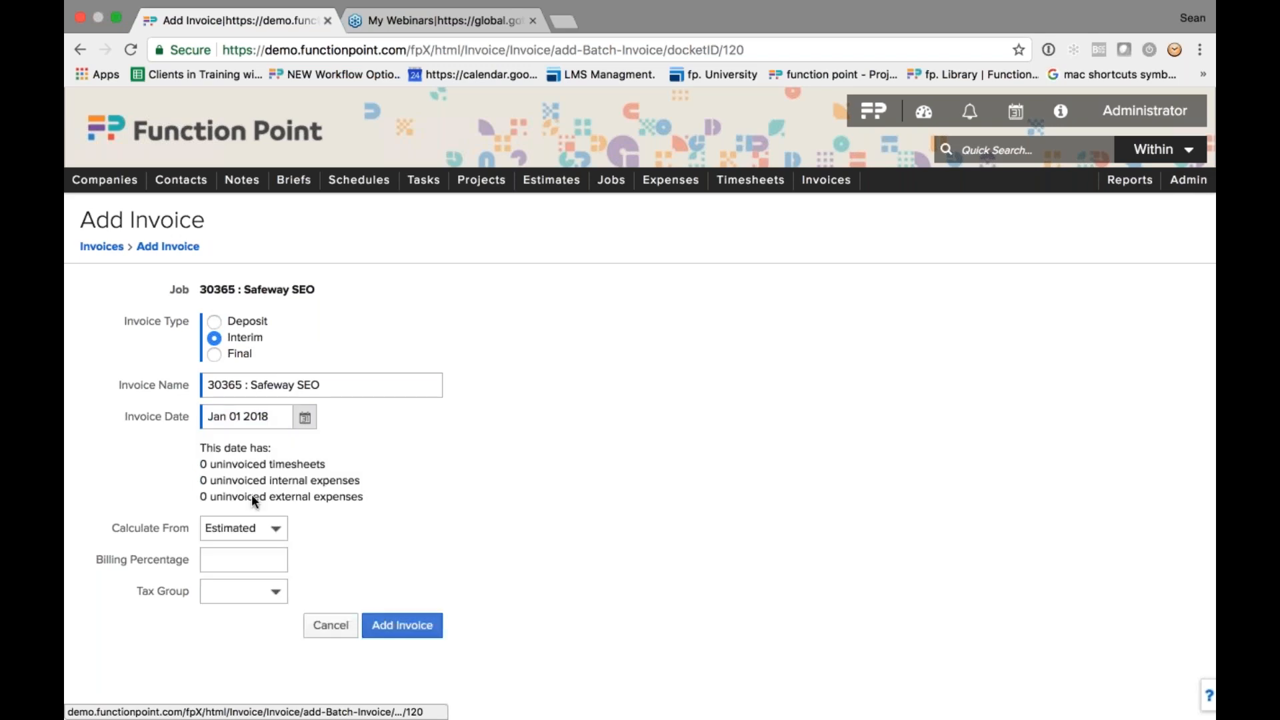
pyautogui.click(304, 417)
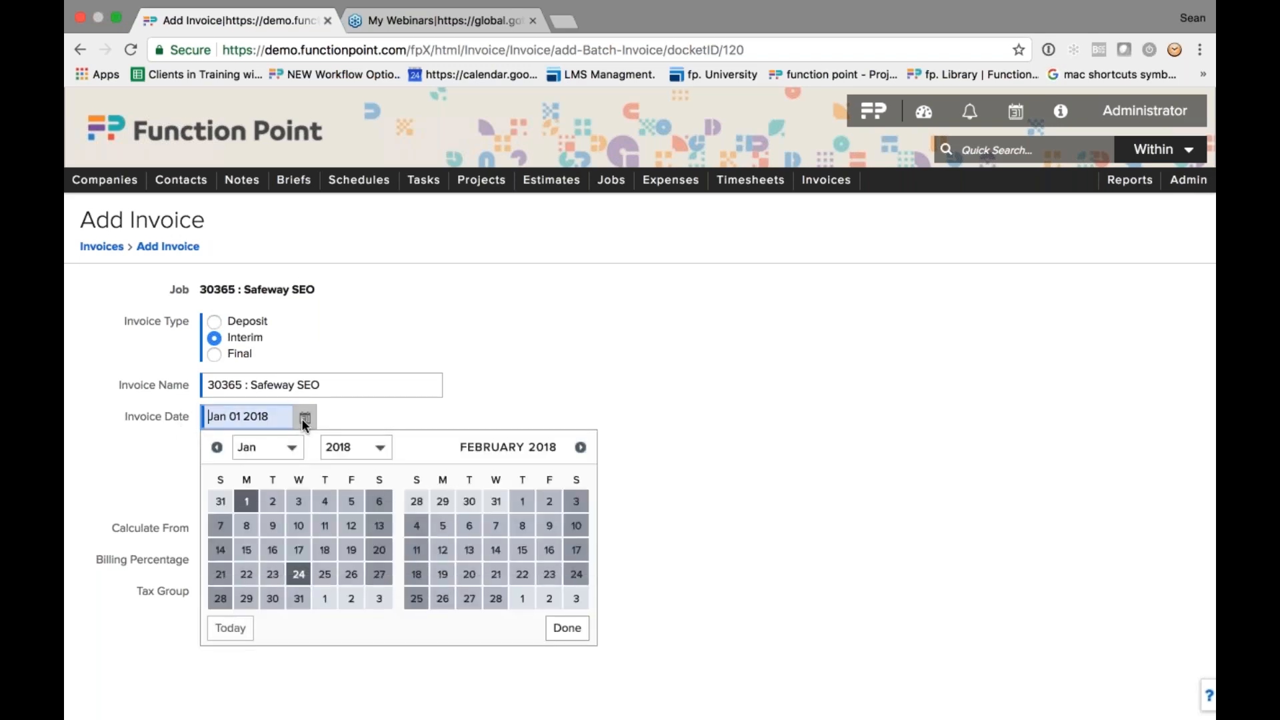
pyautogui.click(522, 501)
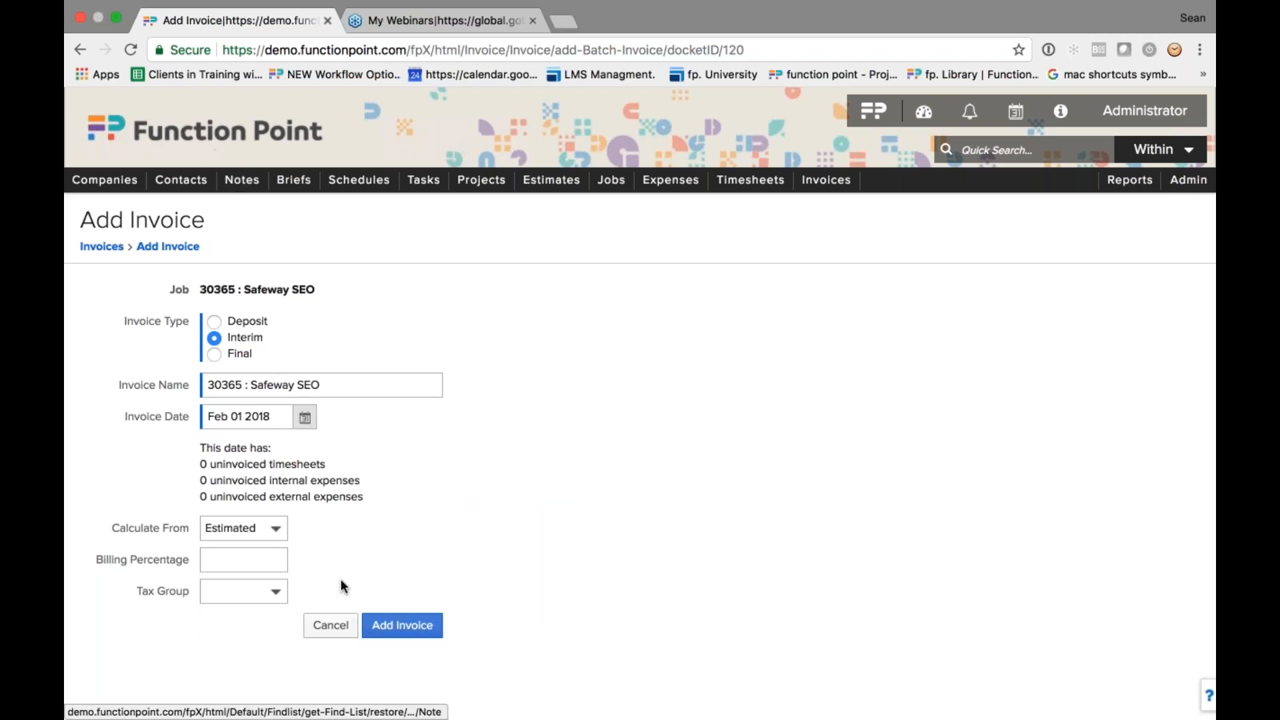
pyautogui.click(327, 624)
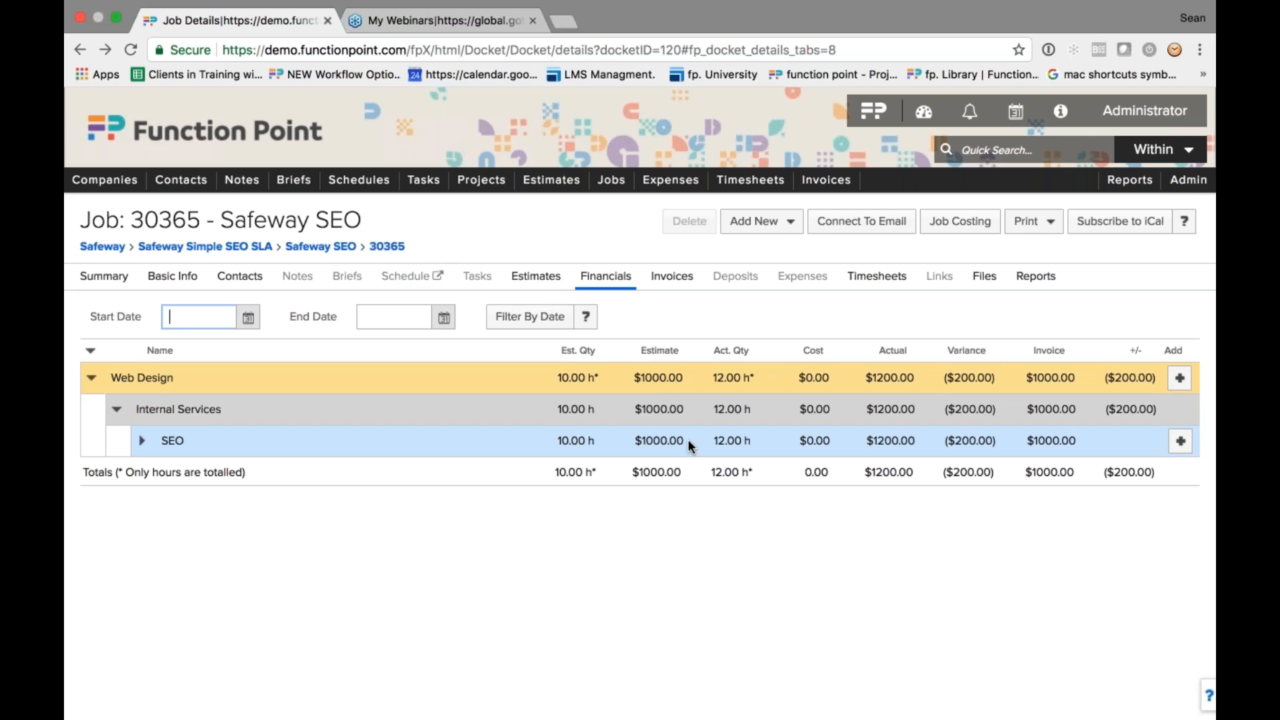
# Step: Add an interim invoice dated Feb 01 2018 to the Safeway SEO job, calculated from the estimate, and save it
pyautogui.click(761, 229)
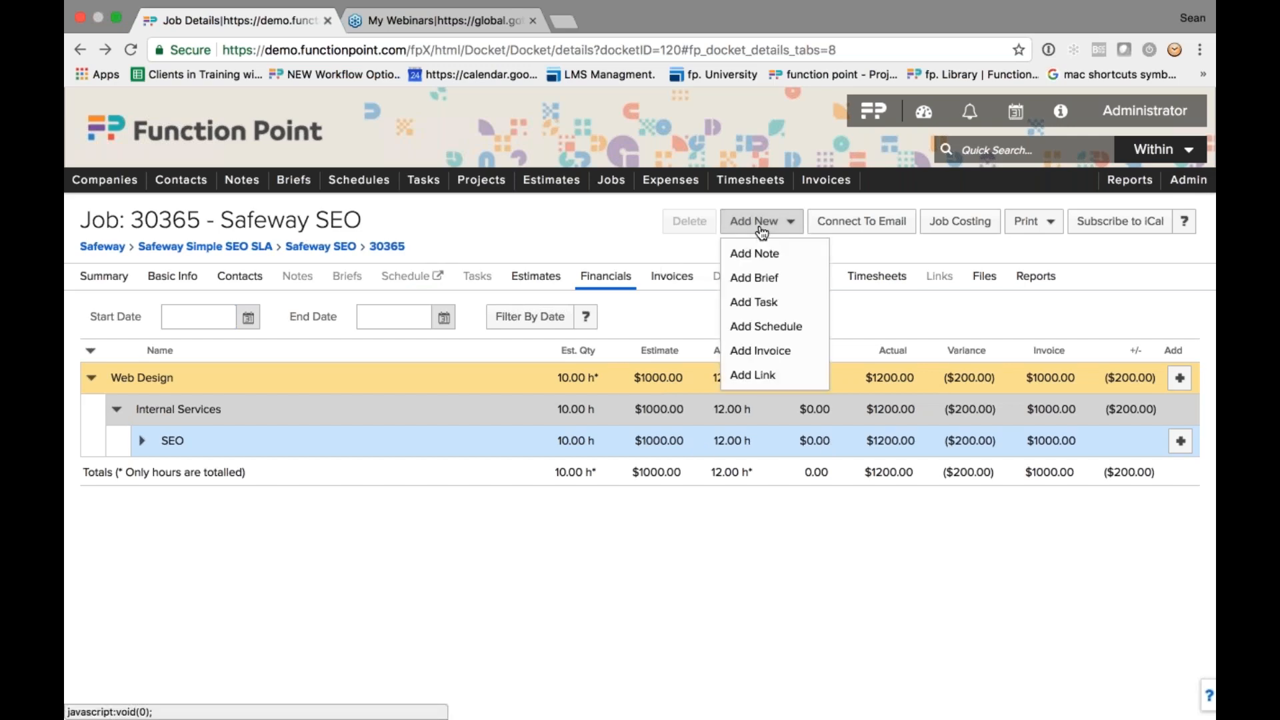
pyautogui.click(764, 351)
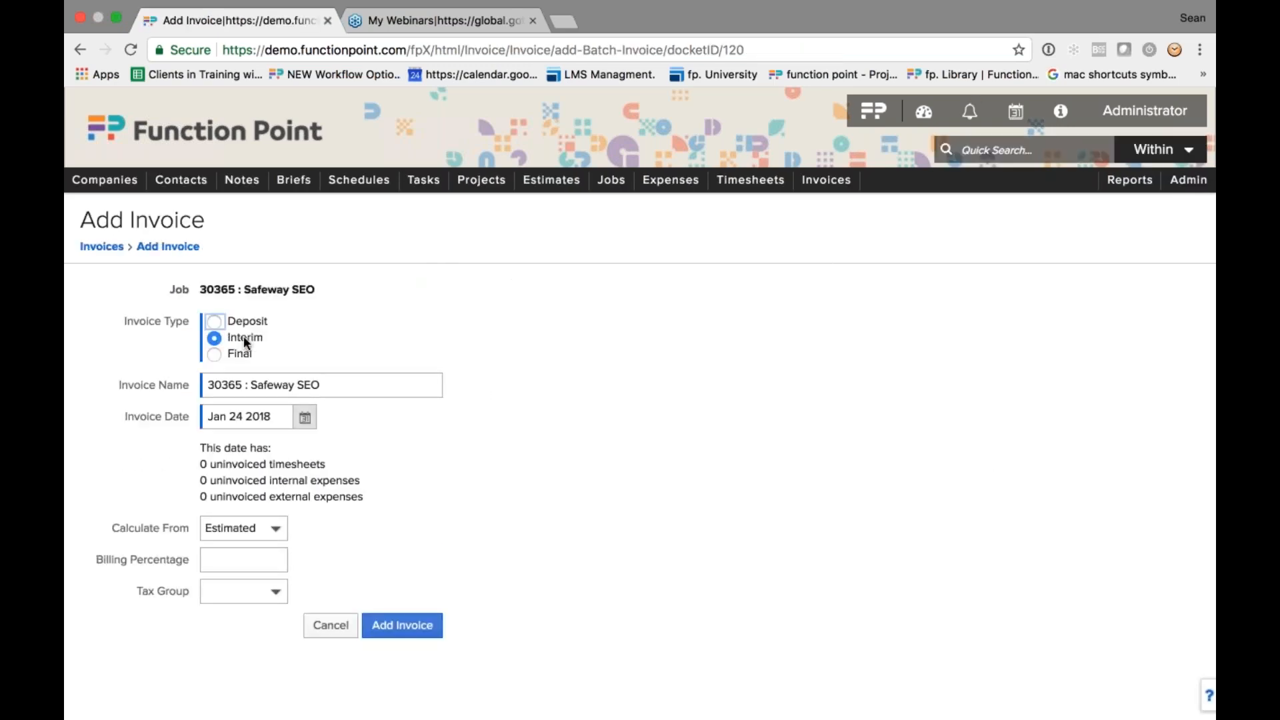
pyautogui.click(305, 417)
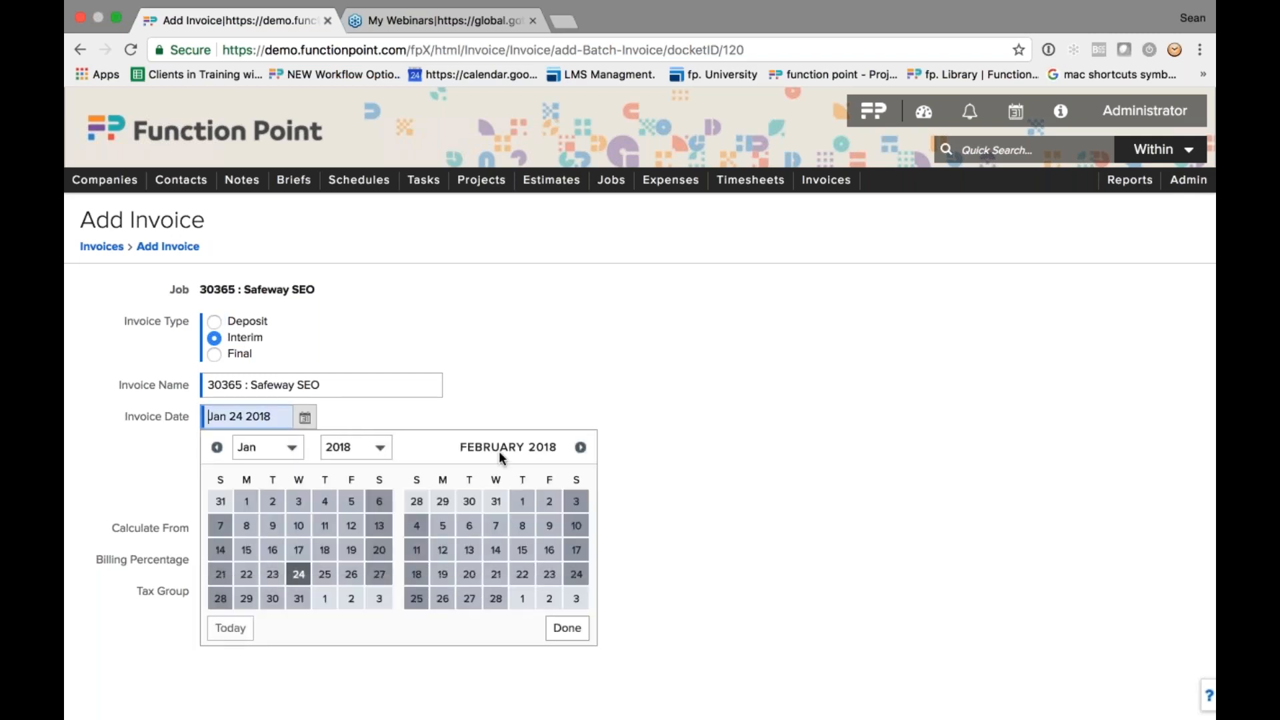
pyautogui.click(522, 501)
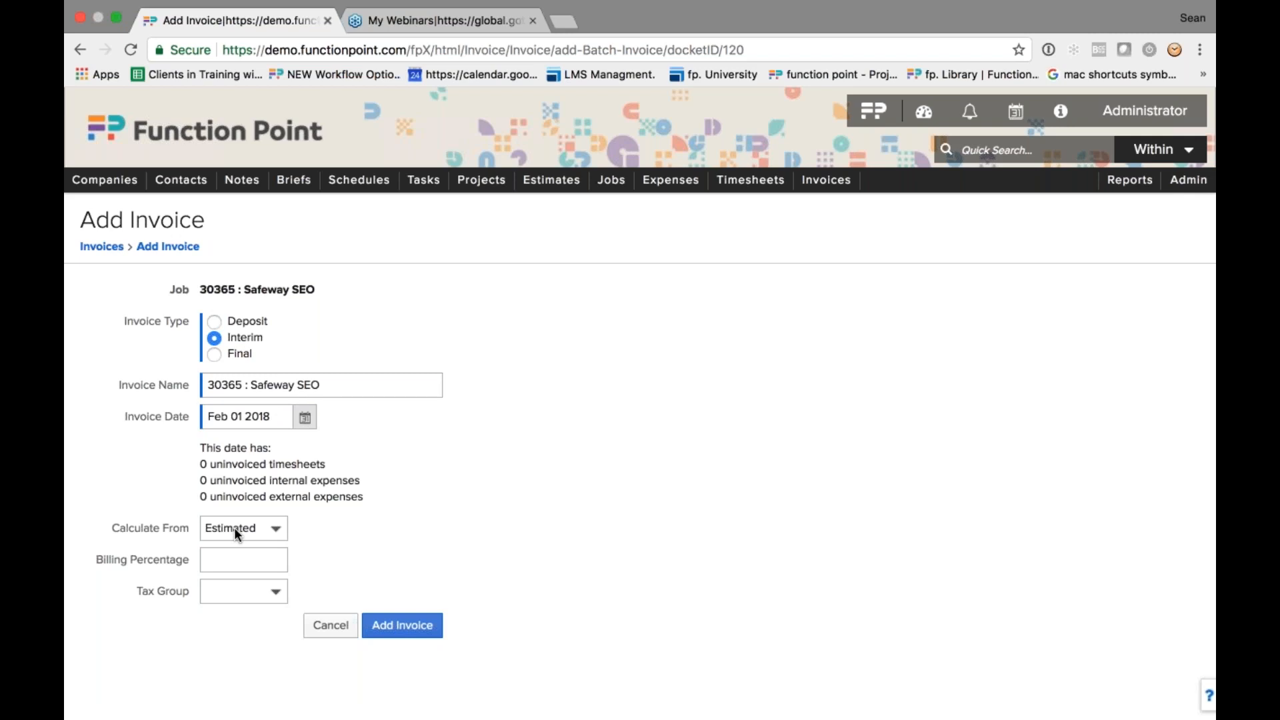
pyautogui.click(420, 632)
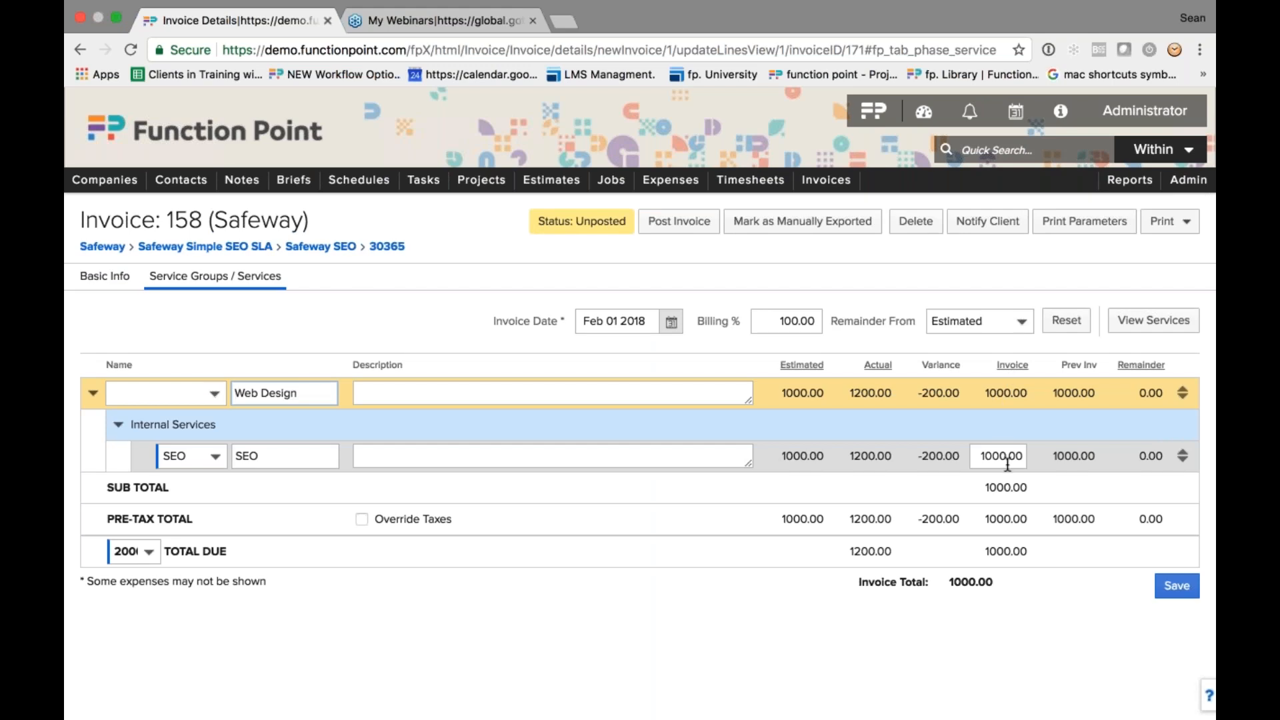
pyautogui.click(1162, 592)
# Step: Return to the Safeway SEO job's financials and filter them from Feb 01 2018 to Feb 28 2018
pyautogui.click(310, 248)
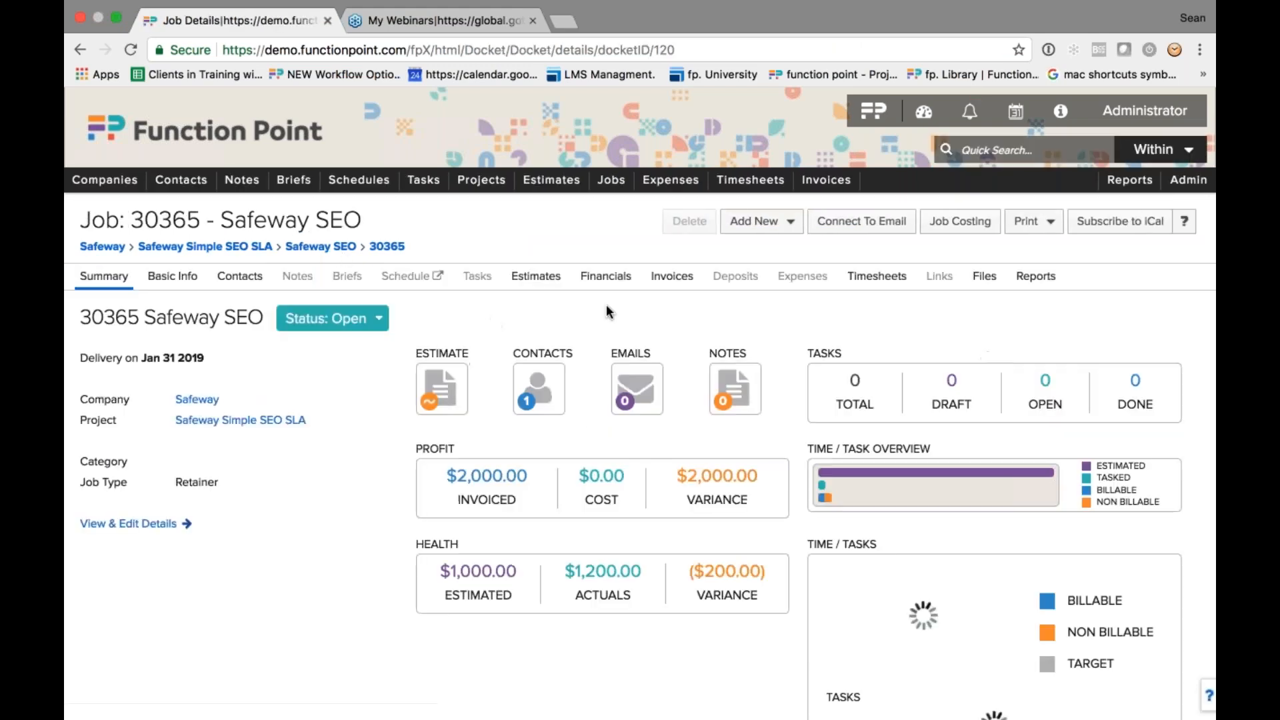
pyautogui.click(606, 276)
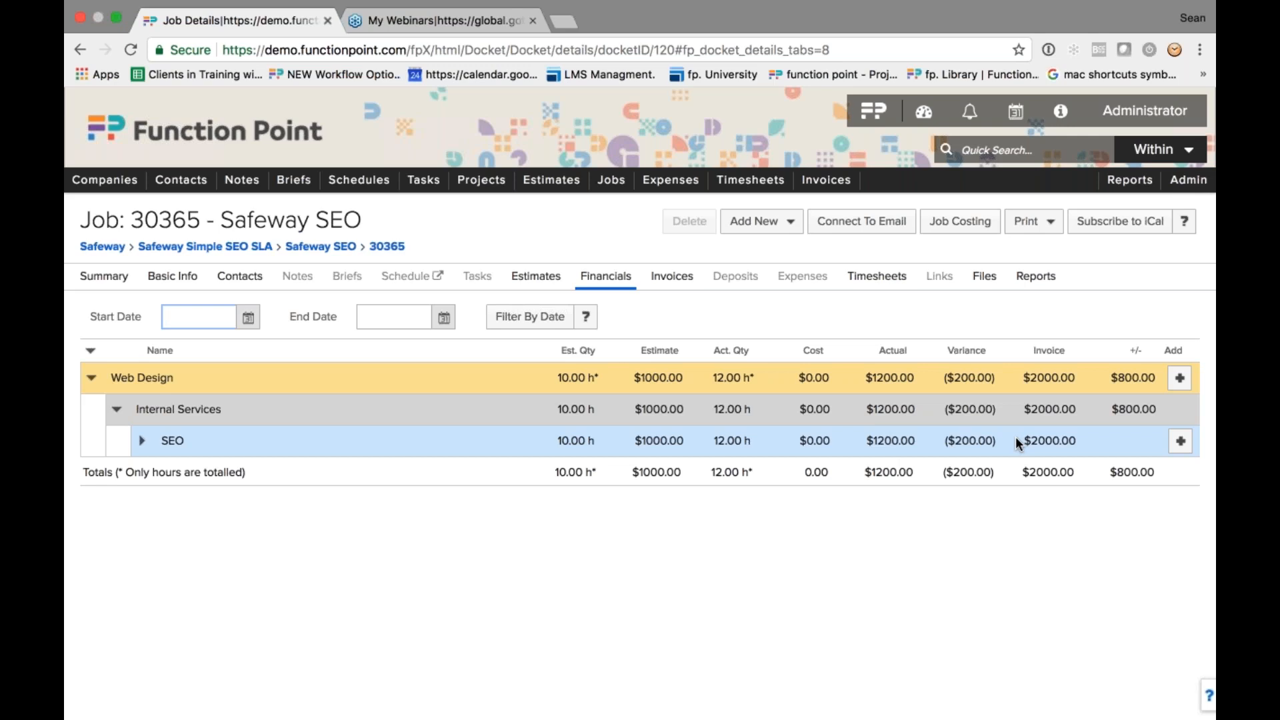
pyautogui.click(245, 317)
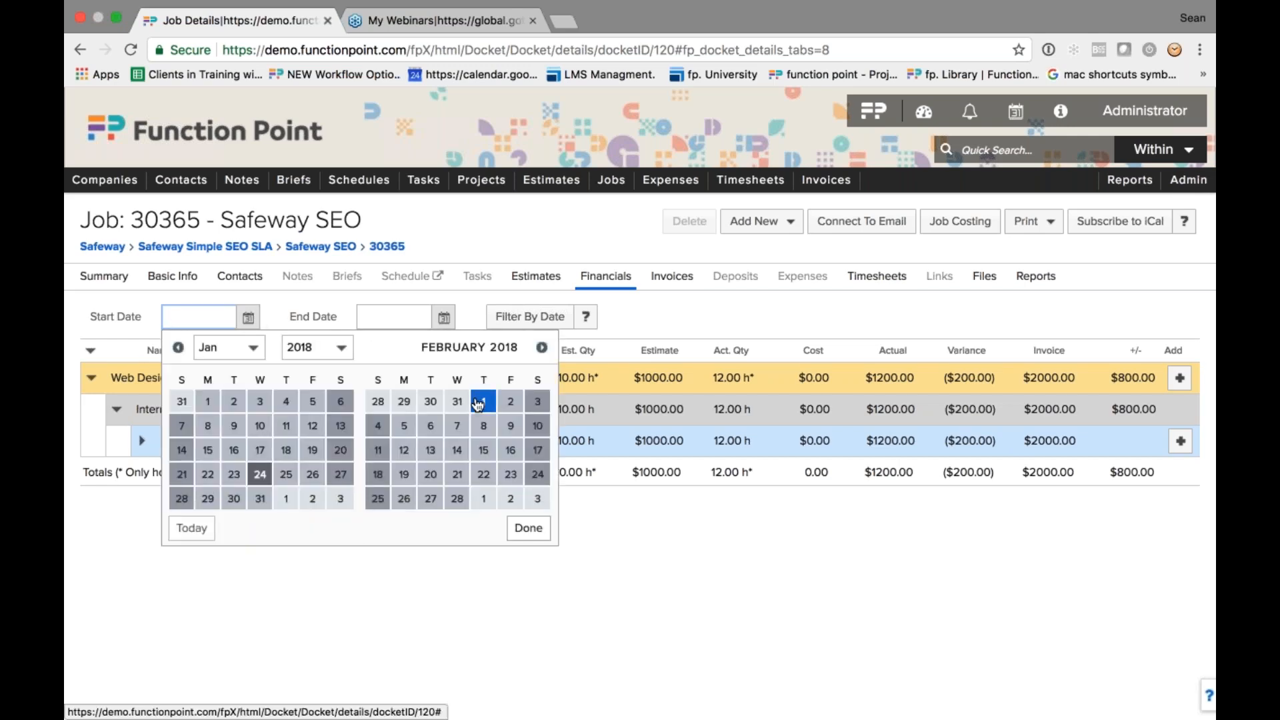
pyautogui.click(478, 403)
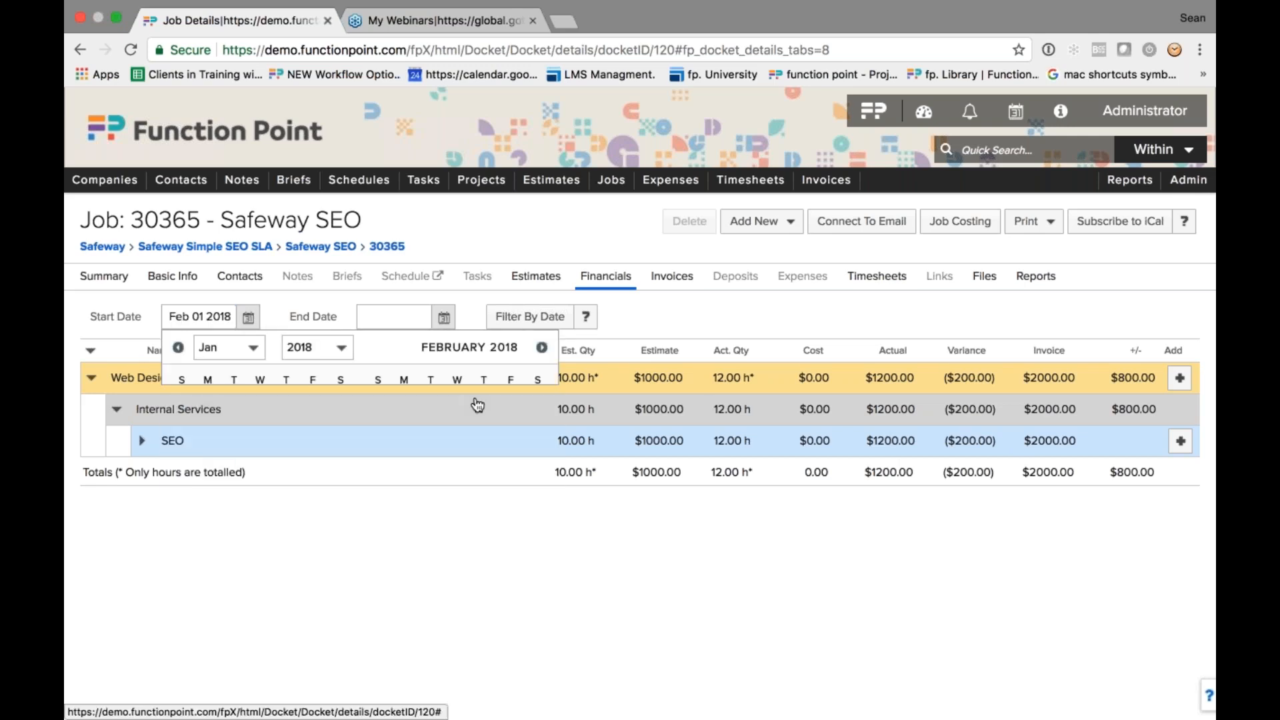
pyautogui.click(442, 317)
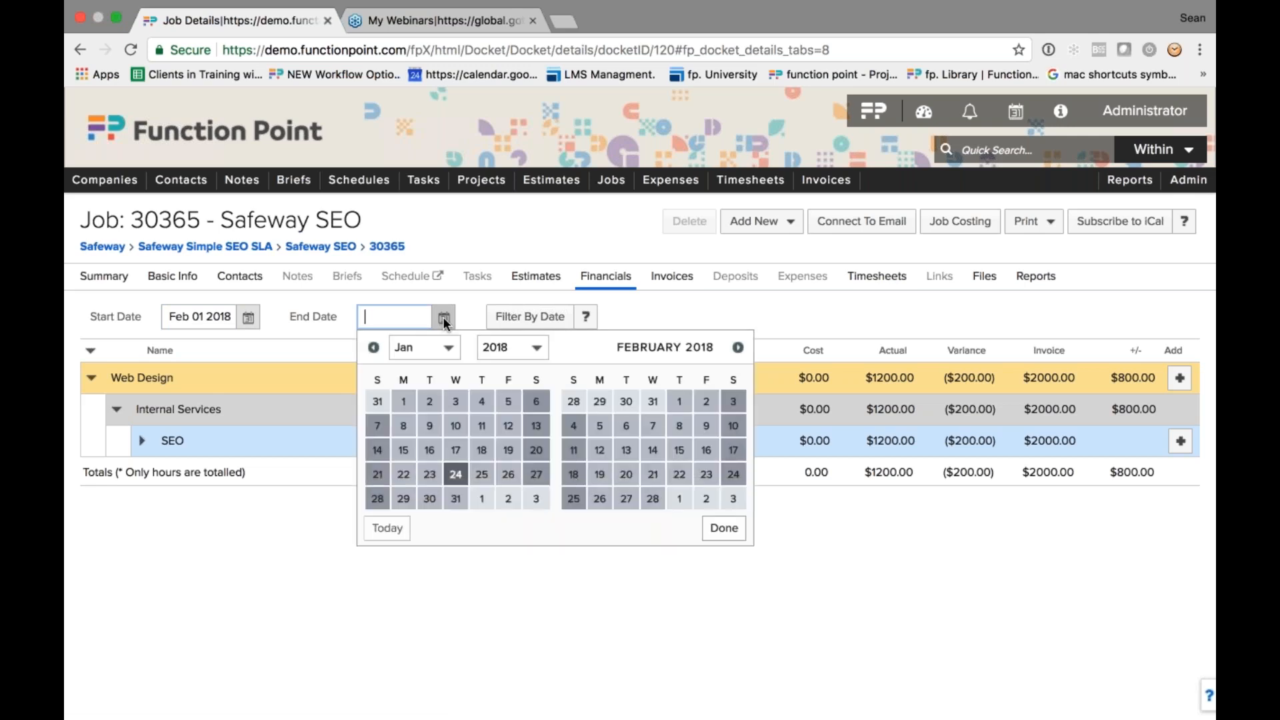
pyautogui.click(653, 500)
pyautogui.click(515, 329)
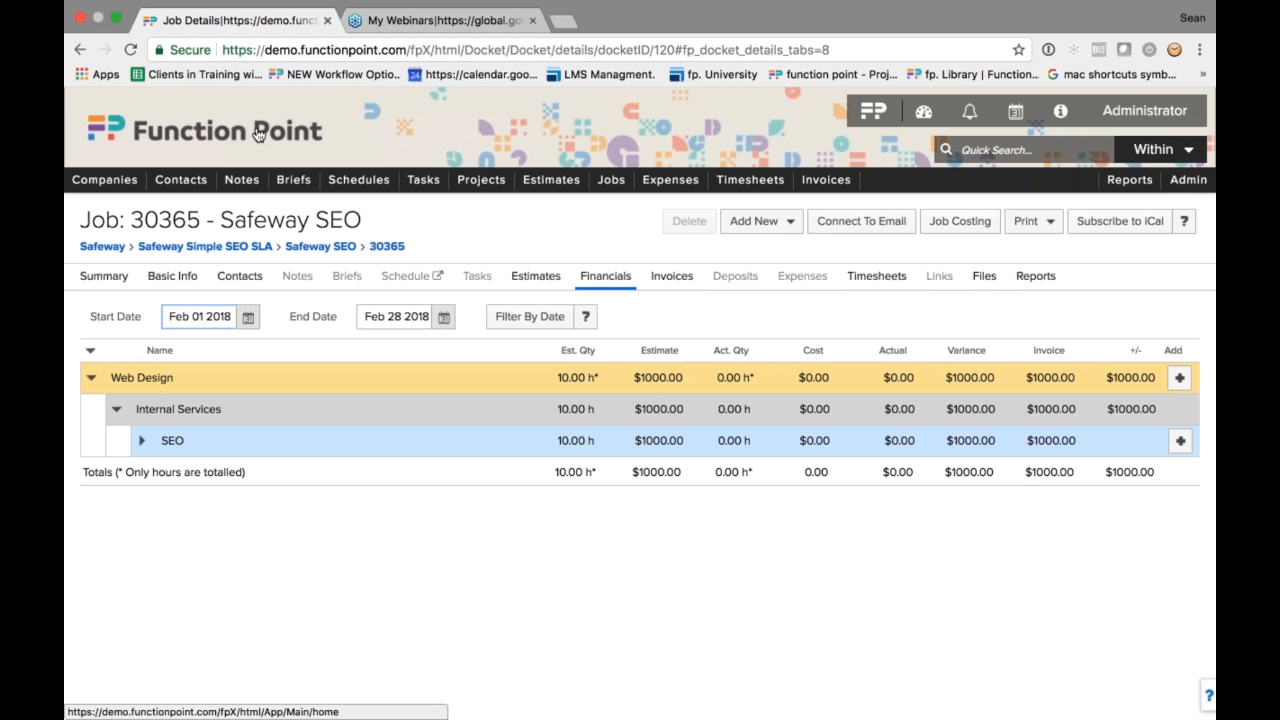
# Step: Start a new project search and find all projects of the type Retainer
pyautogui.click(1202, 65)
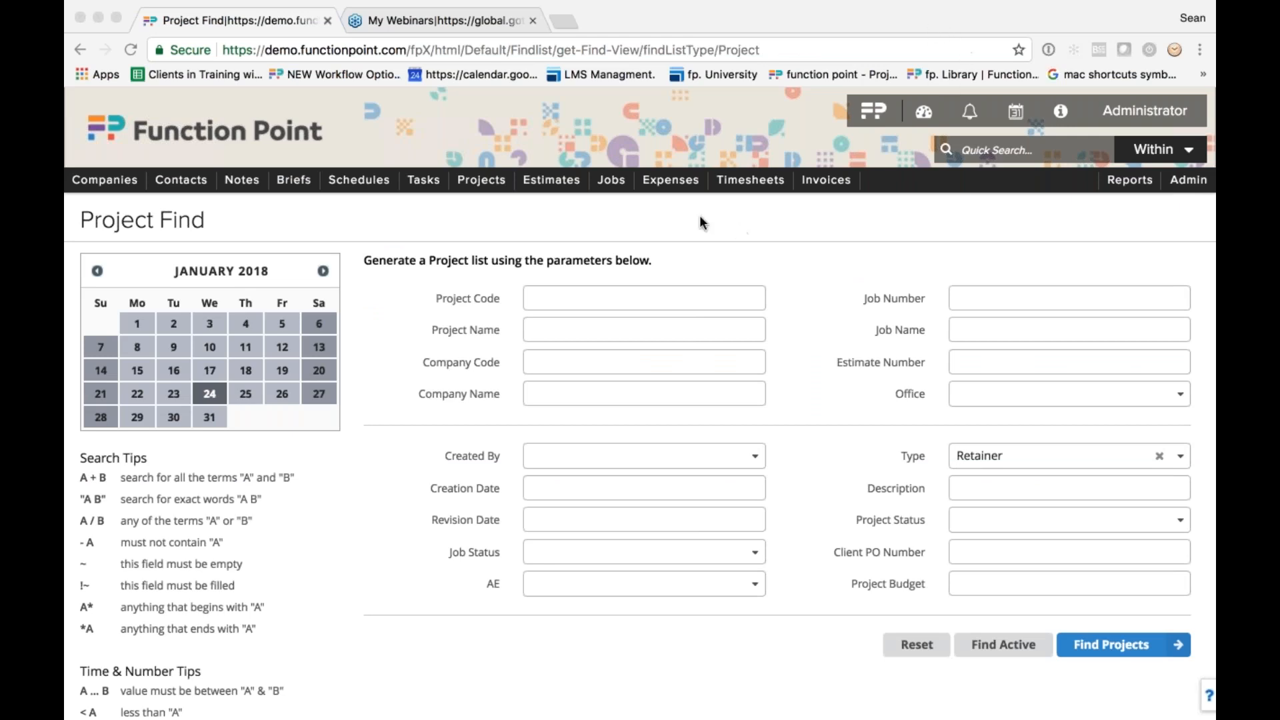
pyautogui.click(566, 211)
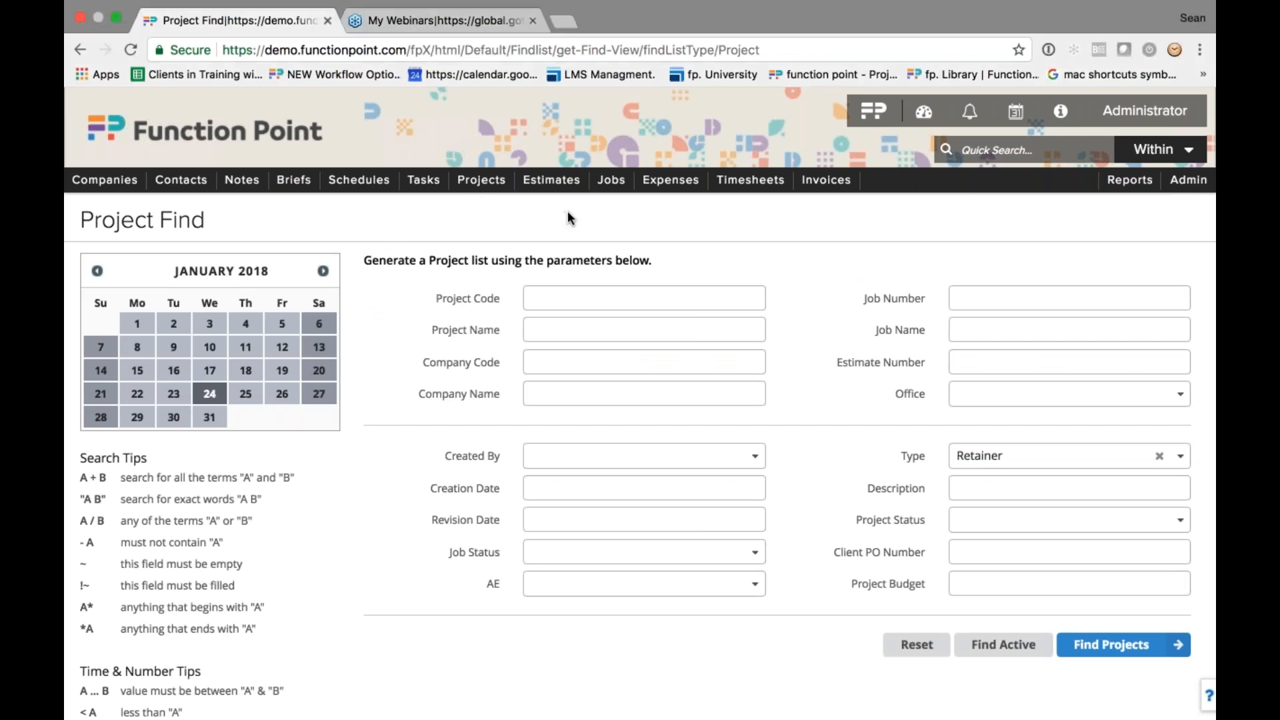
pyautogui.click(479, 187)
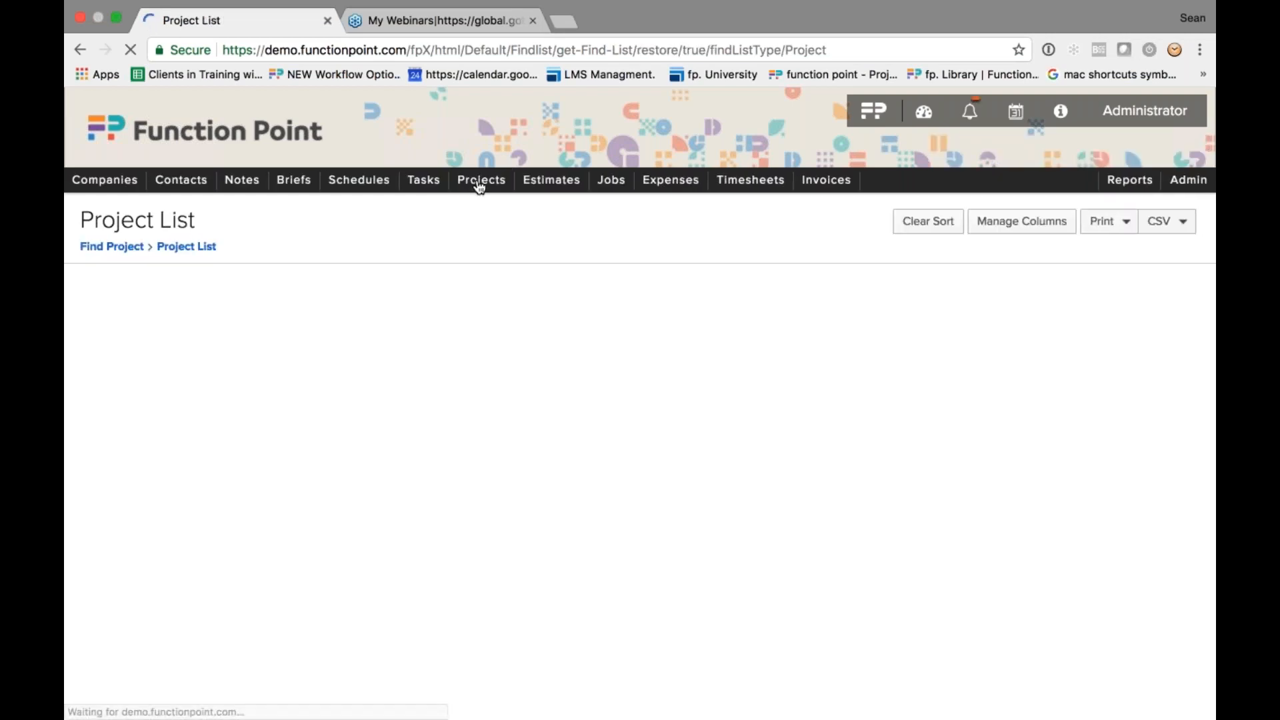
pyautogui.click(478, 212)
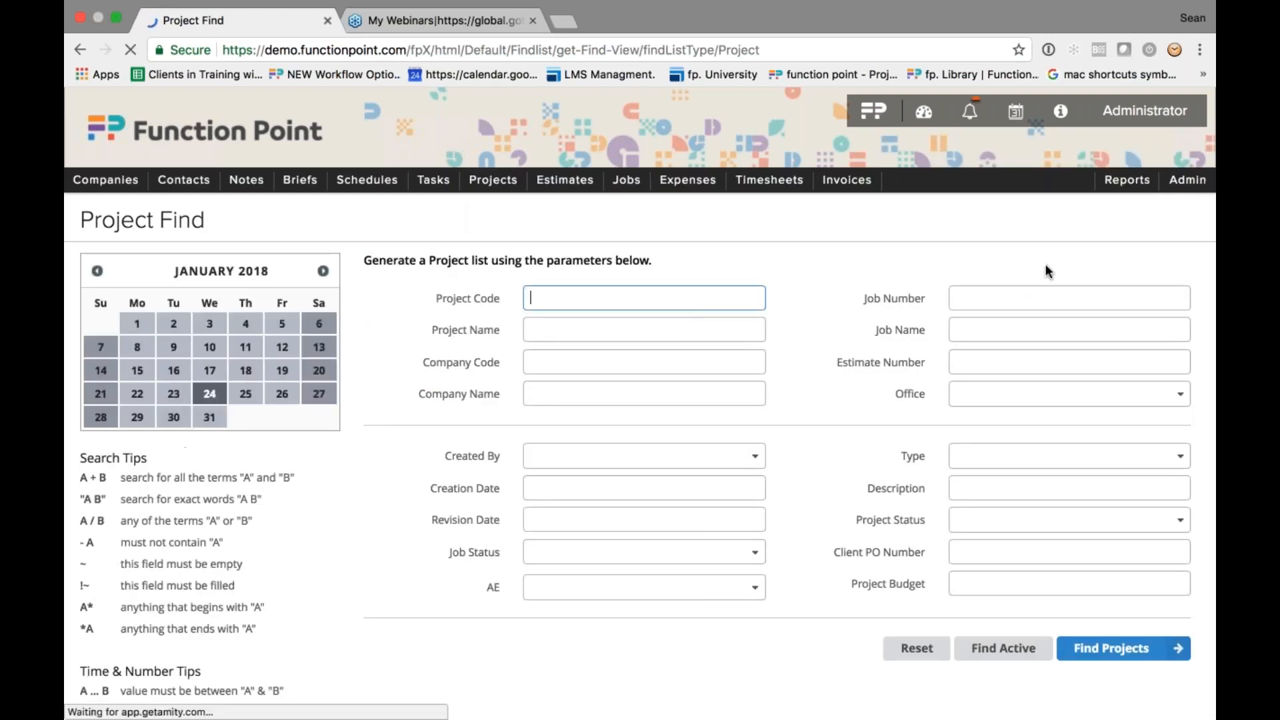
pyautogui.scroll(-3, 1021, 374)
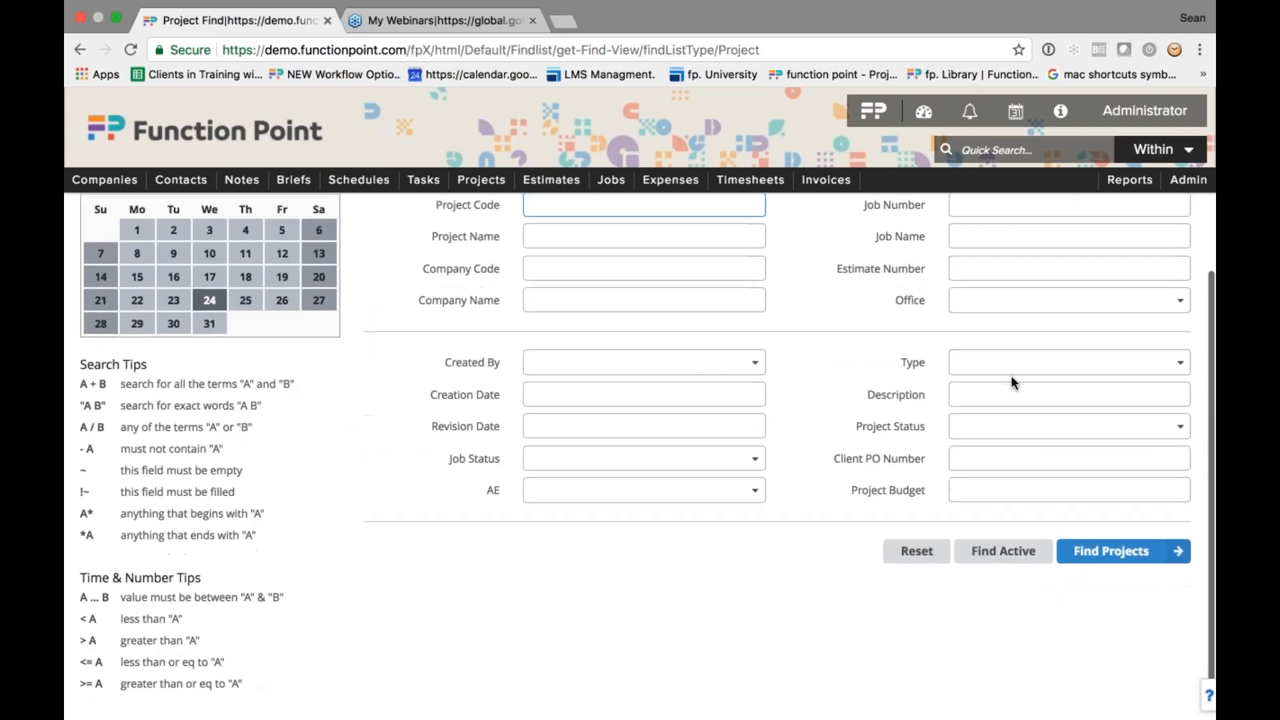
pyautogui.click(1003, 360)
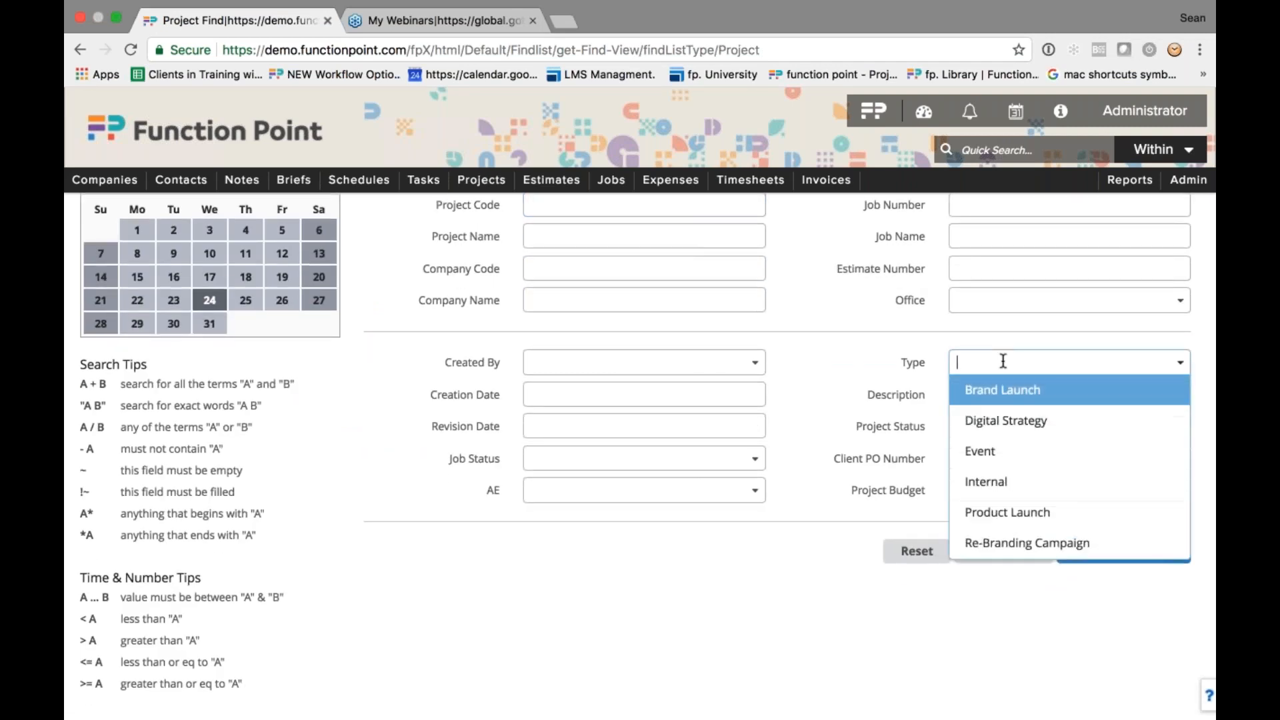
pyautogui.scroll(-2, 1019, 475)
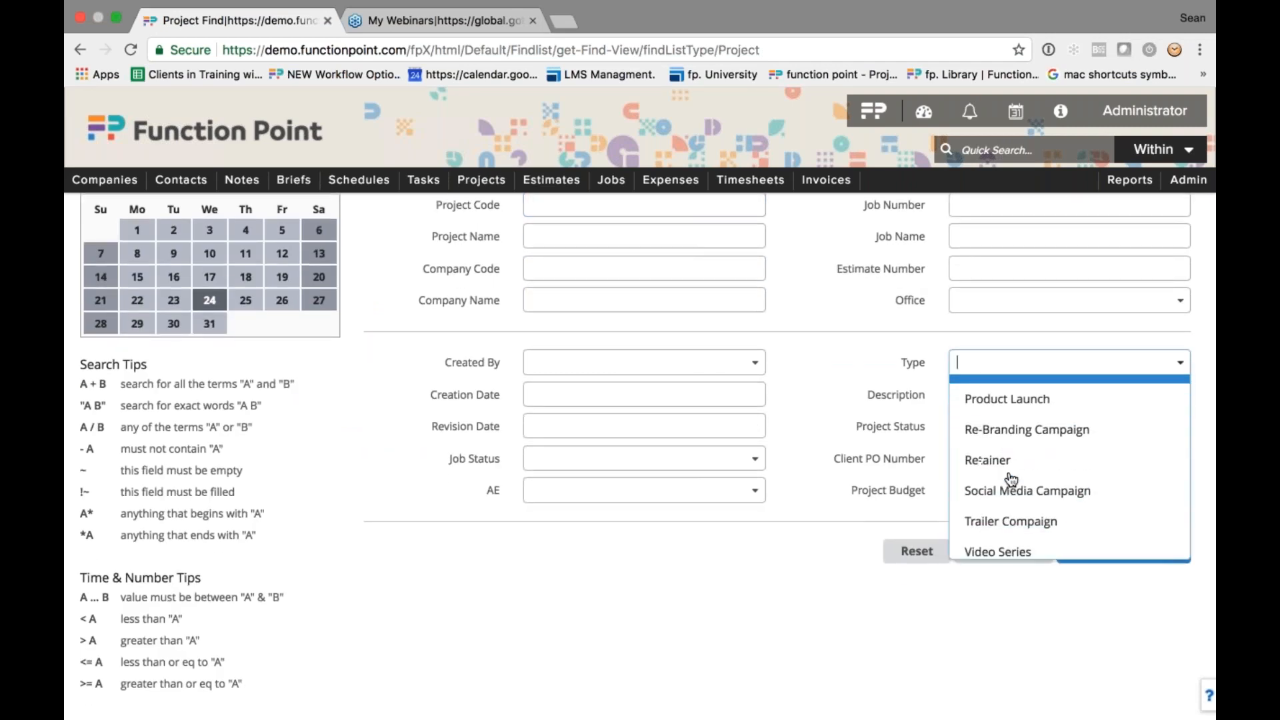
pyautogui.click(1053, 437)
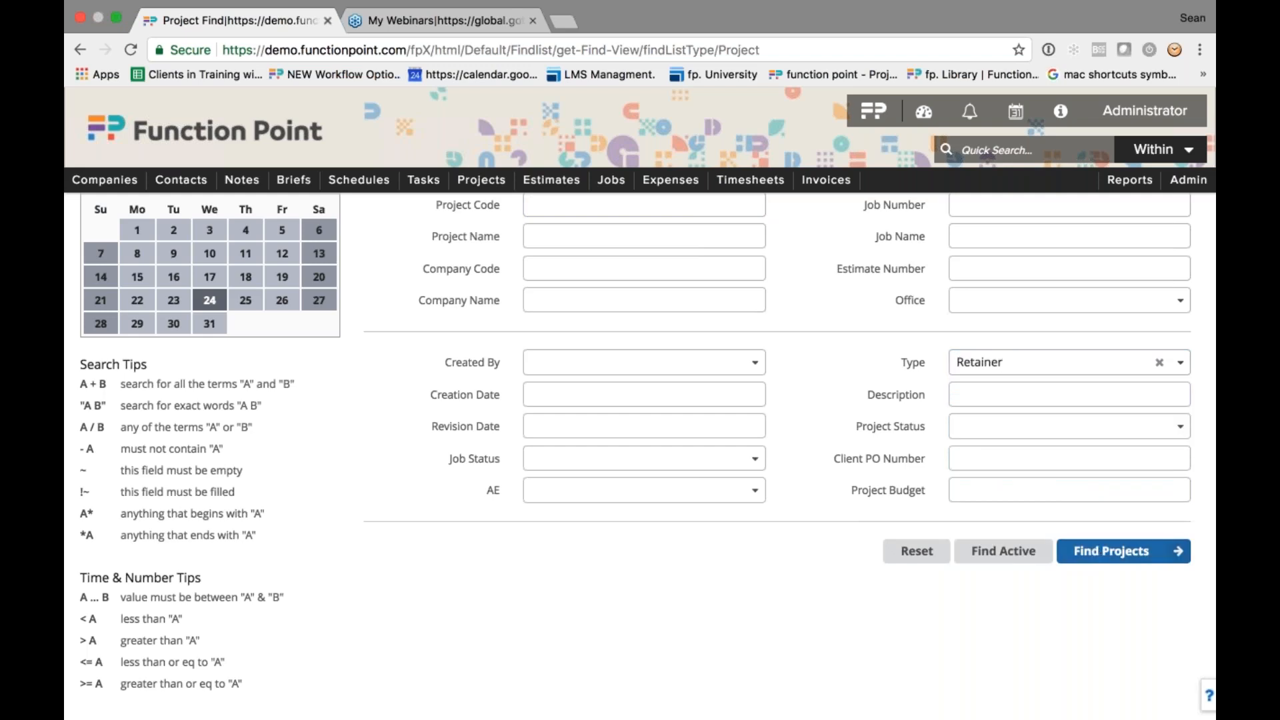
pyautogui.click(1111, 551)
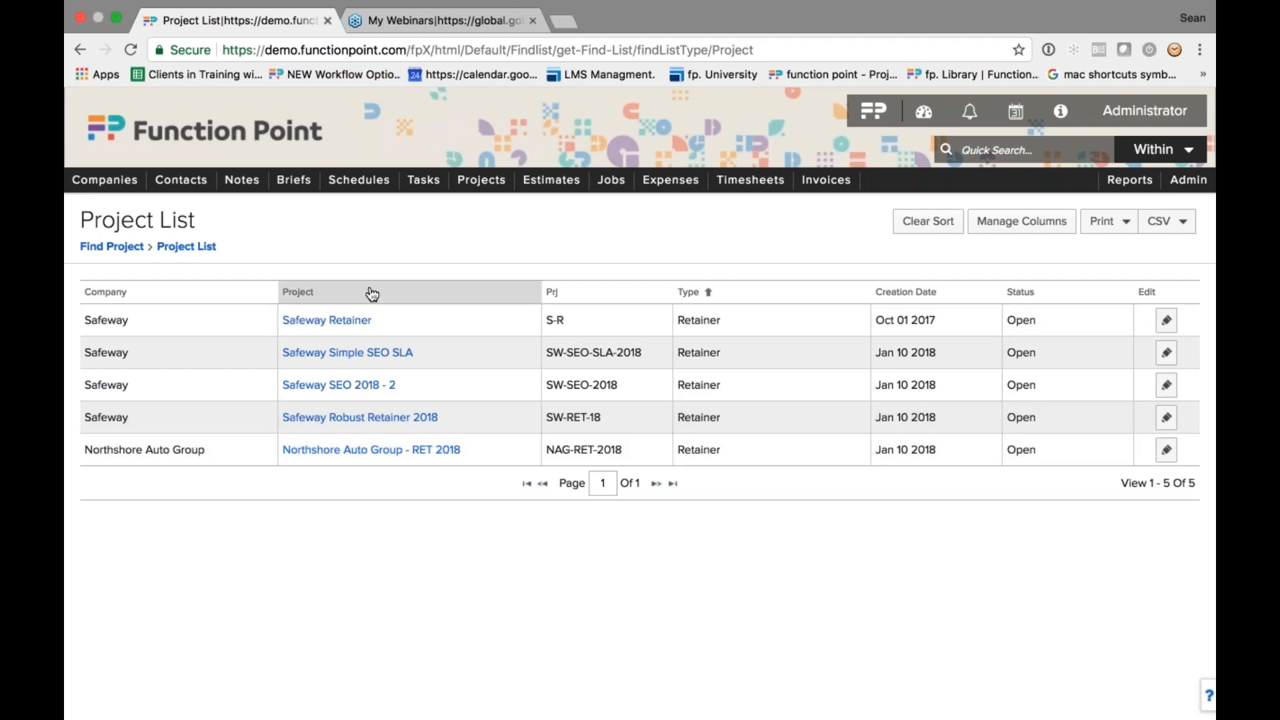
# Step: Open the Safeway Robust Retainer 2018 project from the results and view its job financials
pyautogui.click(400, 419)
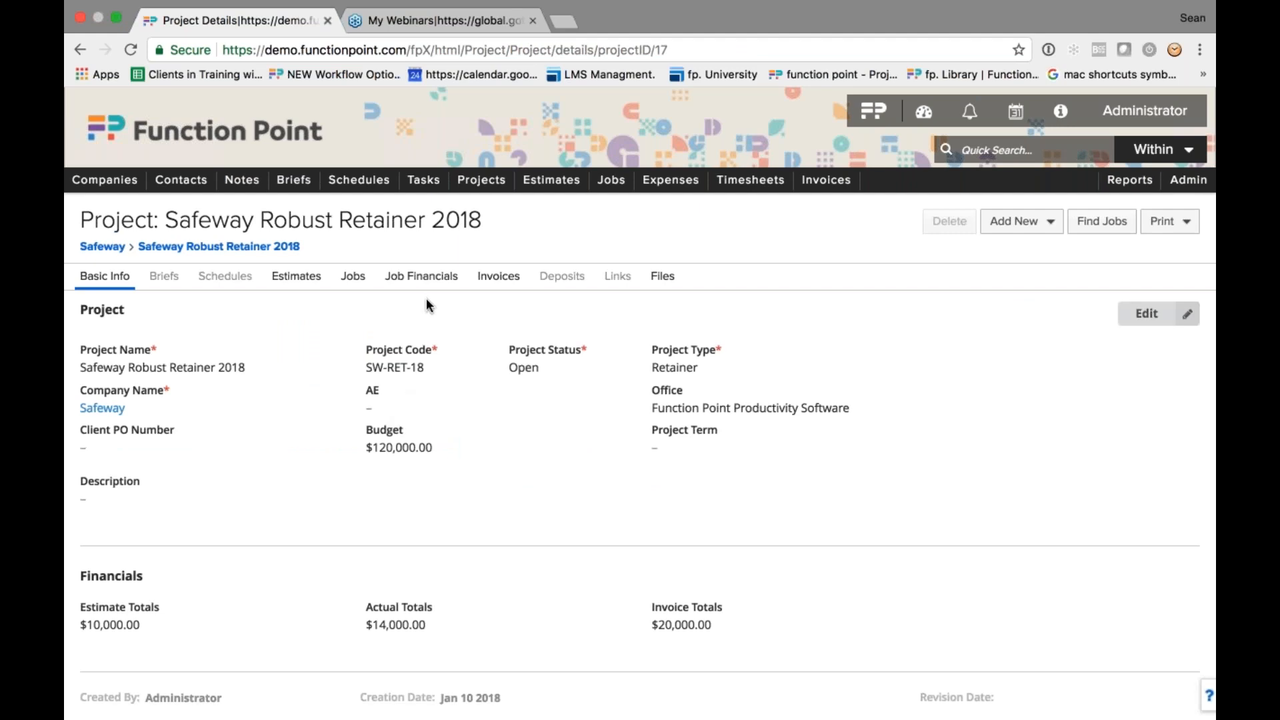
pyautogui.click(427, 278)
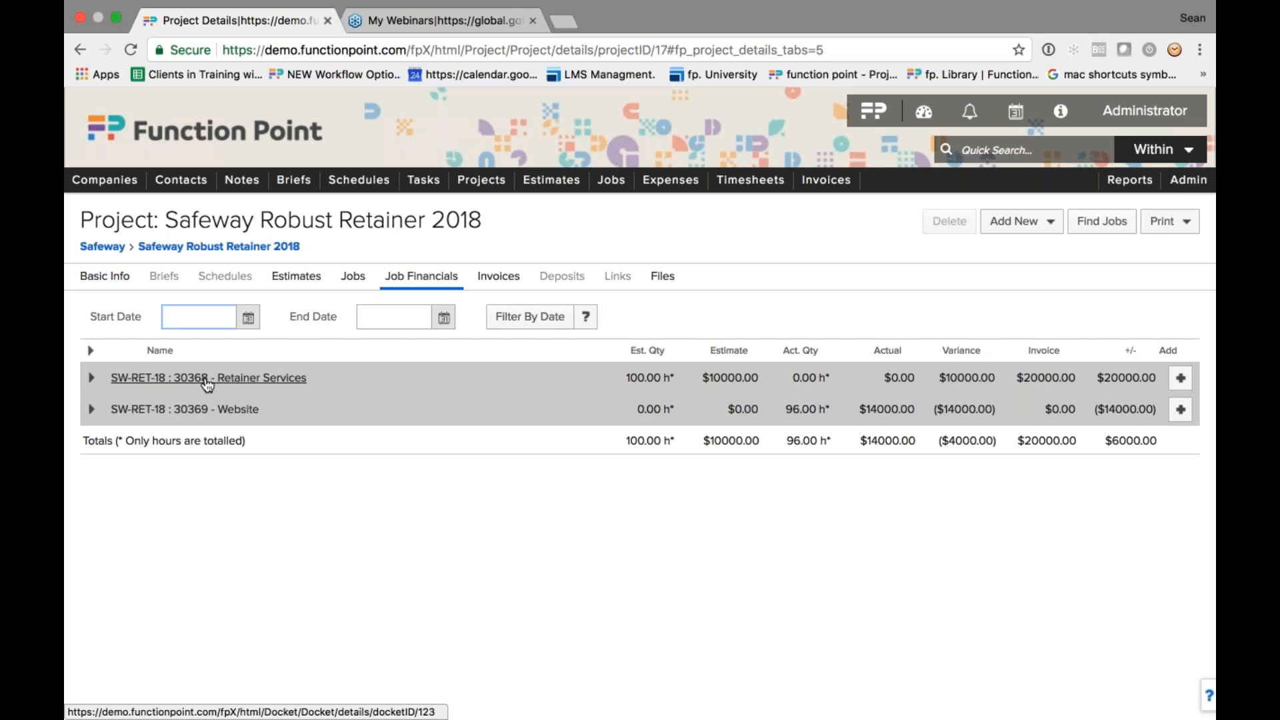
# Step: Add an interim invoice dated Feb 01 2018 to the project's Retainer Services job, calculated from the estimate, and save it
pyautogui.click(257, 378)
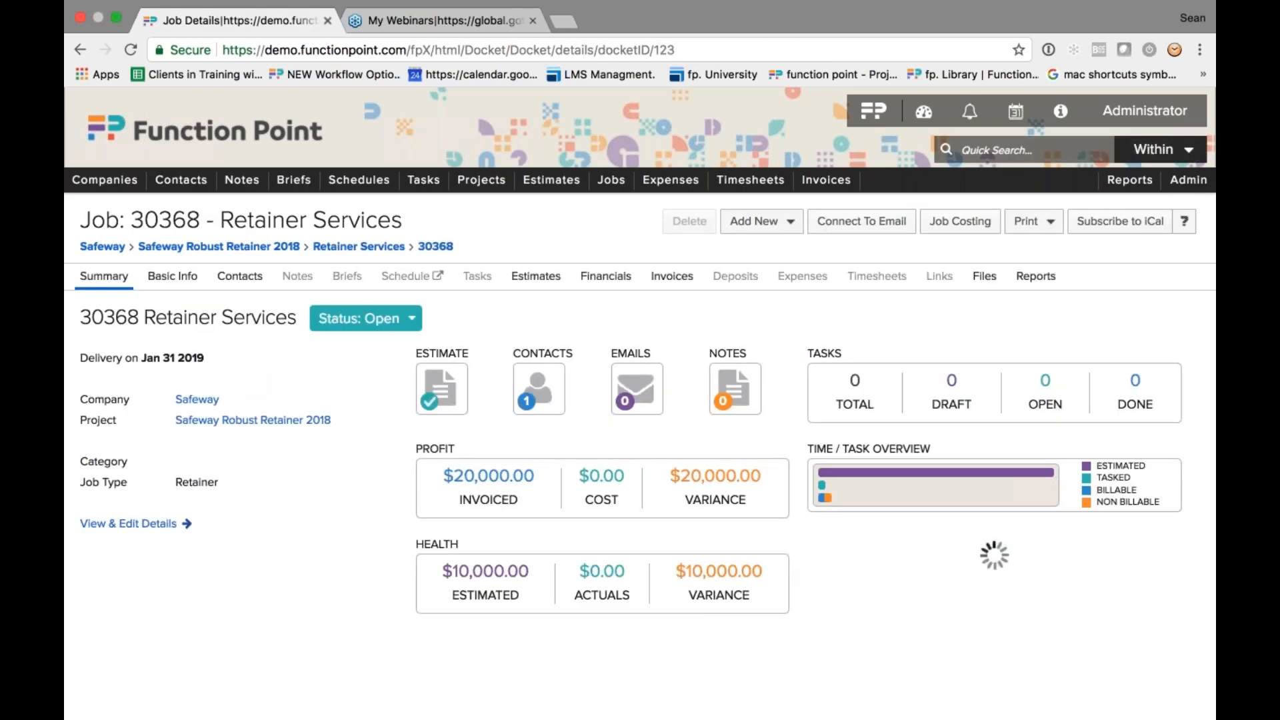
pyautogui.click(772, 227)
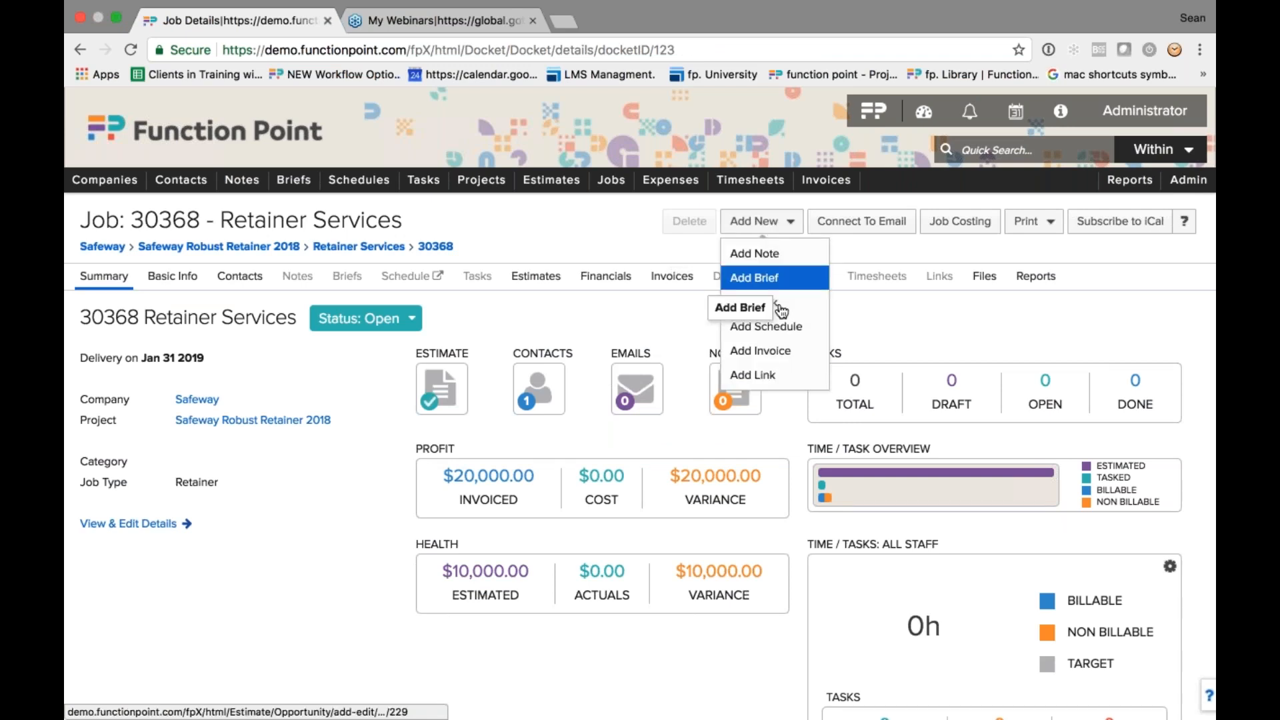
pyautogui.click(760, 351)
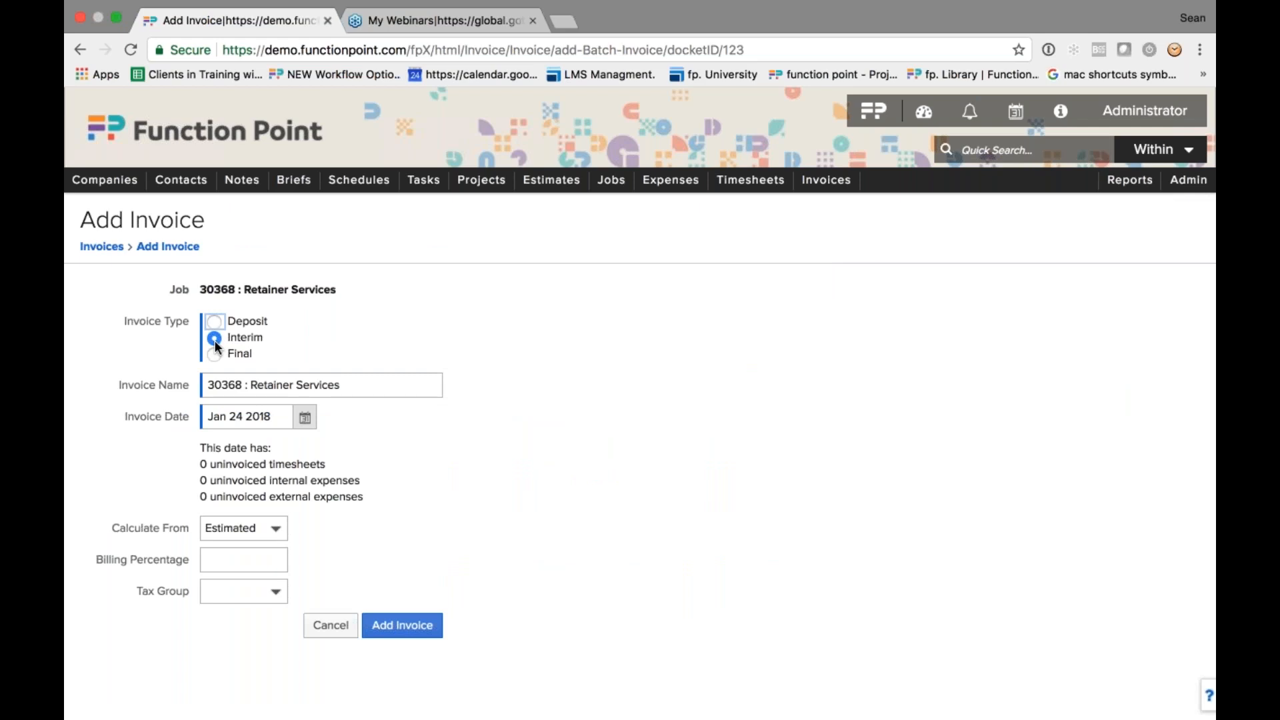
pyautogui.click(304, 418)
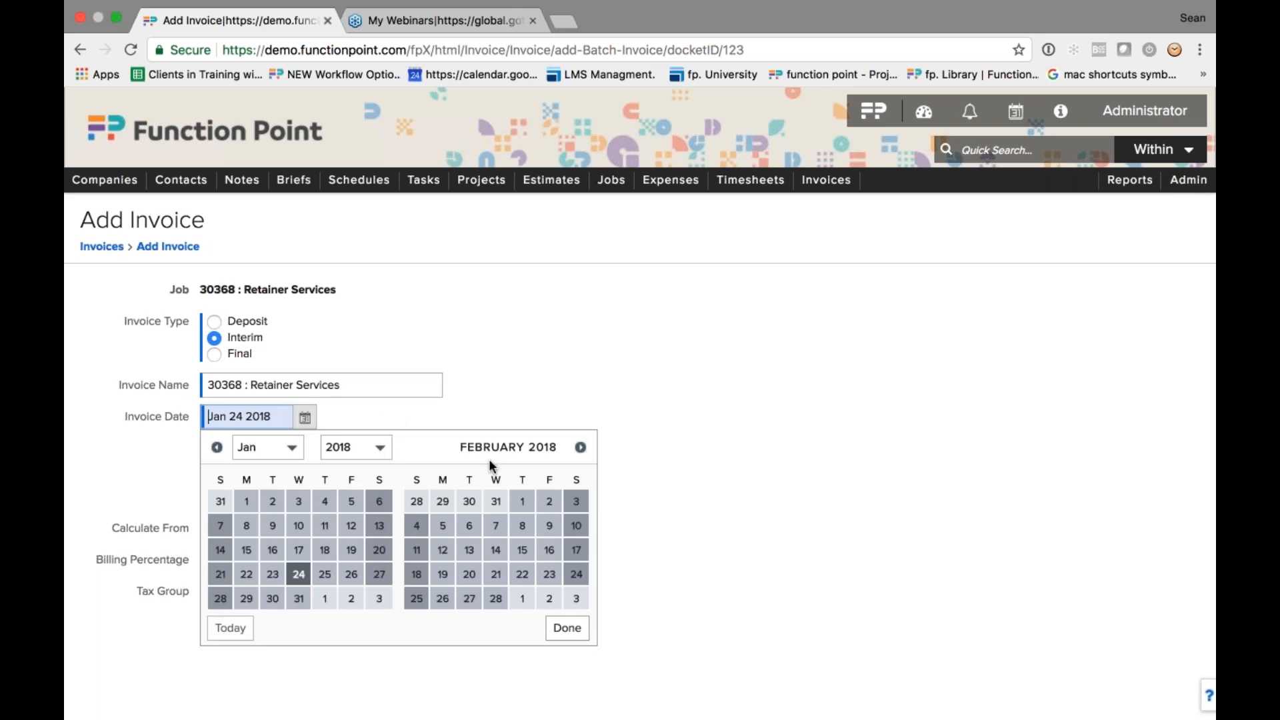
pyautogui.click(522, 501)
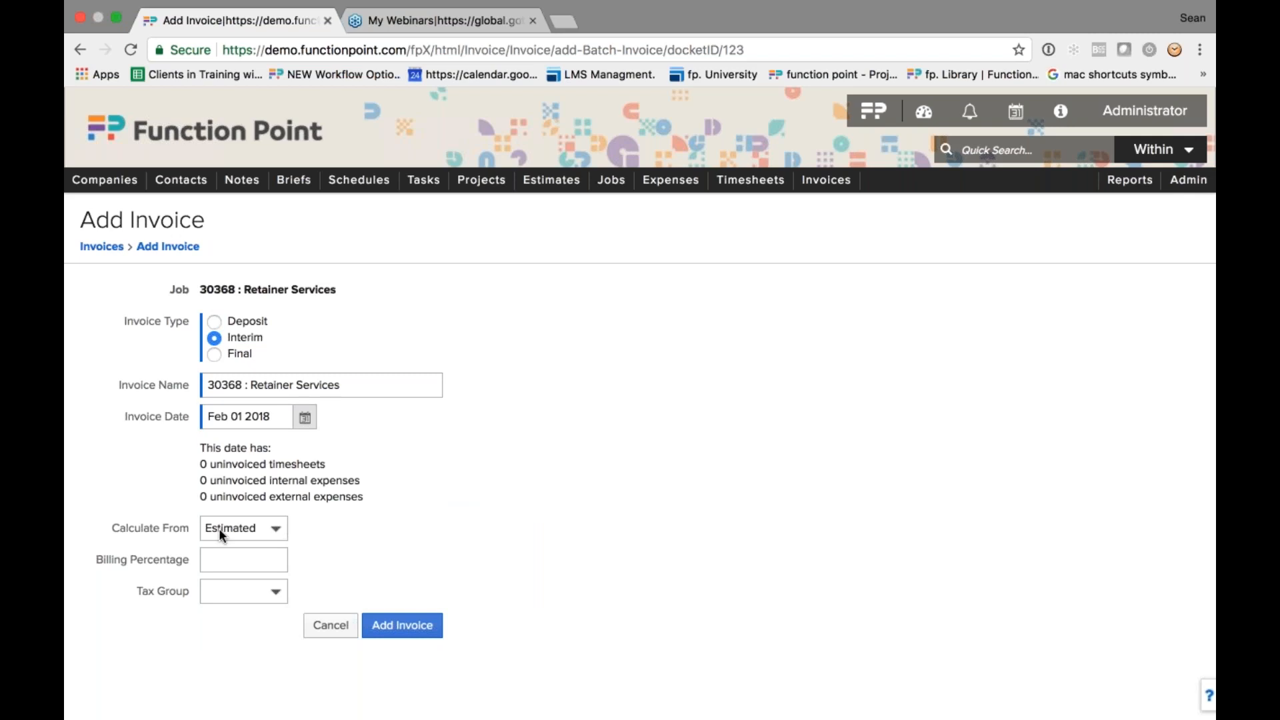
pyautogui.click(402, 627)
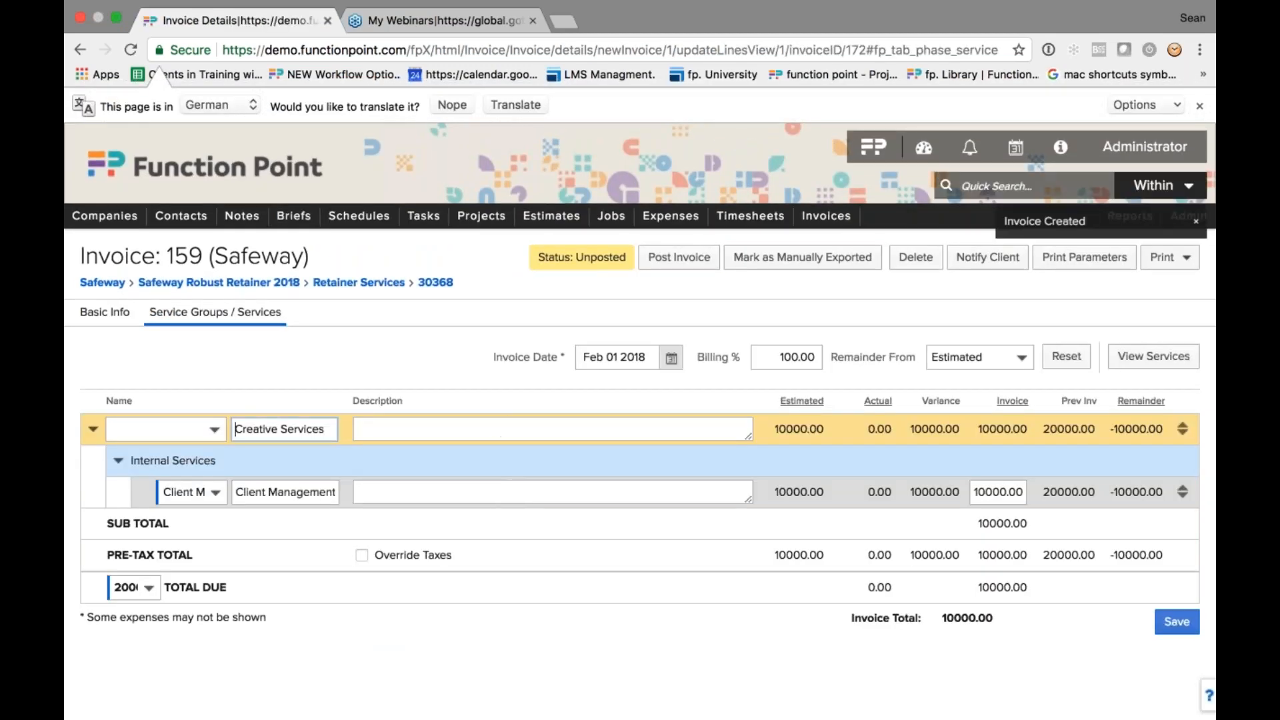
pyautogui.moveTo(887, 491)
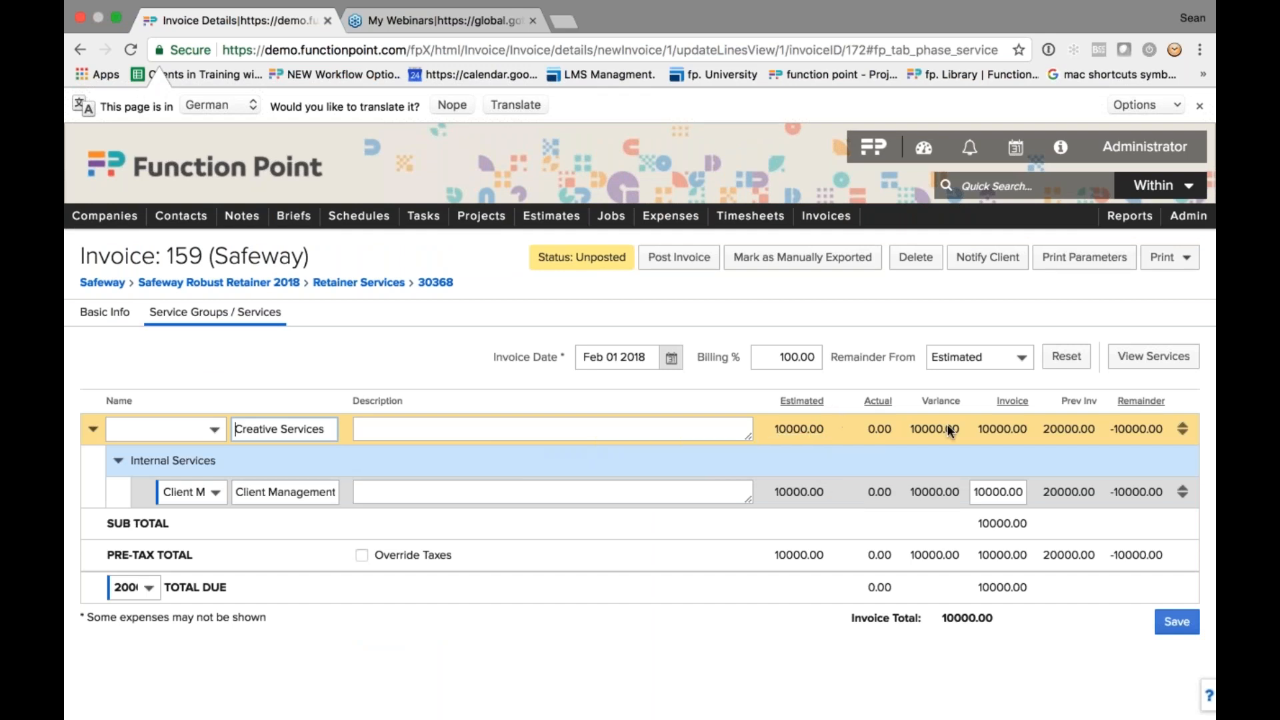
pyautogui.click(986, 493)
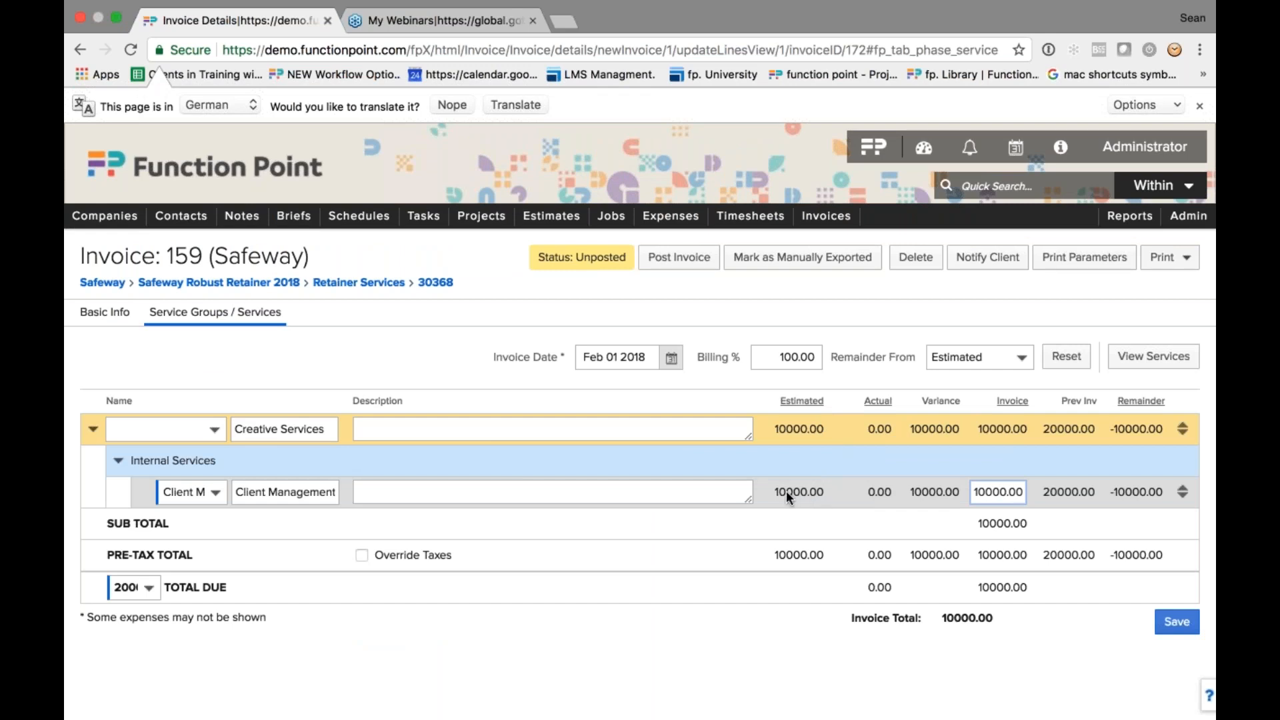
pyautogui.click(1177, 623)
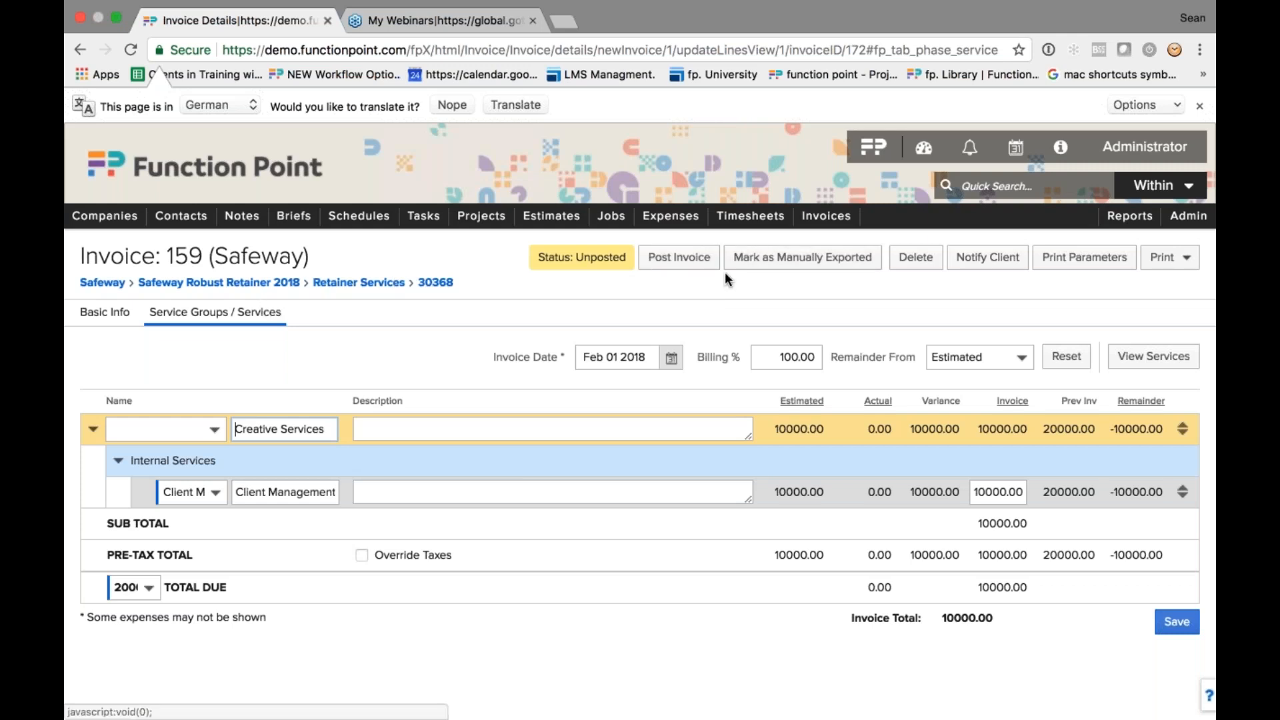
# Step: Return to the Safeway Robust Retainer 2018 project's job financials and filter them from Feb 01 2018 to Feb 28 2018
pyautogui.click(291, 285)
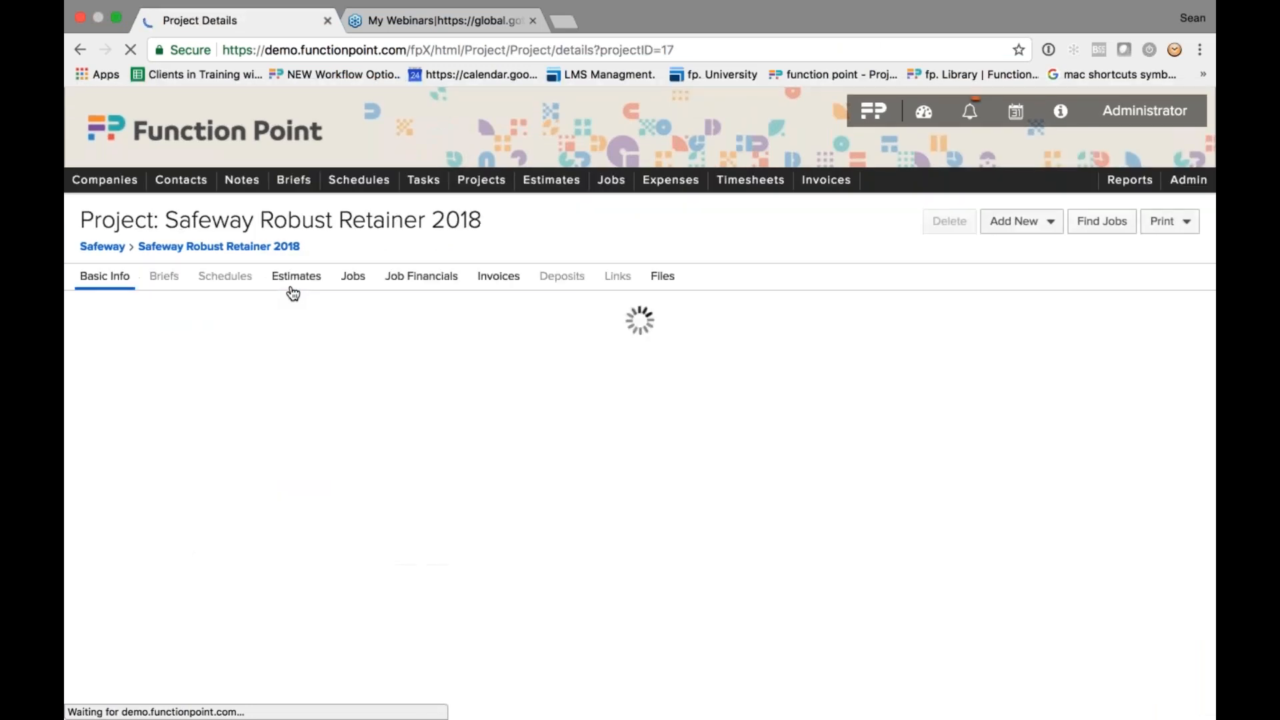
pyautogui.click(419, 276)
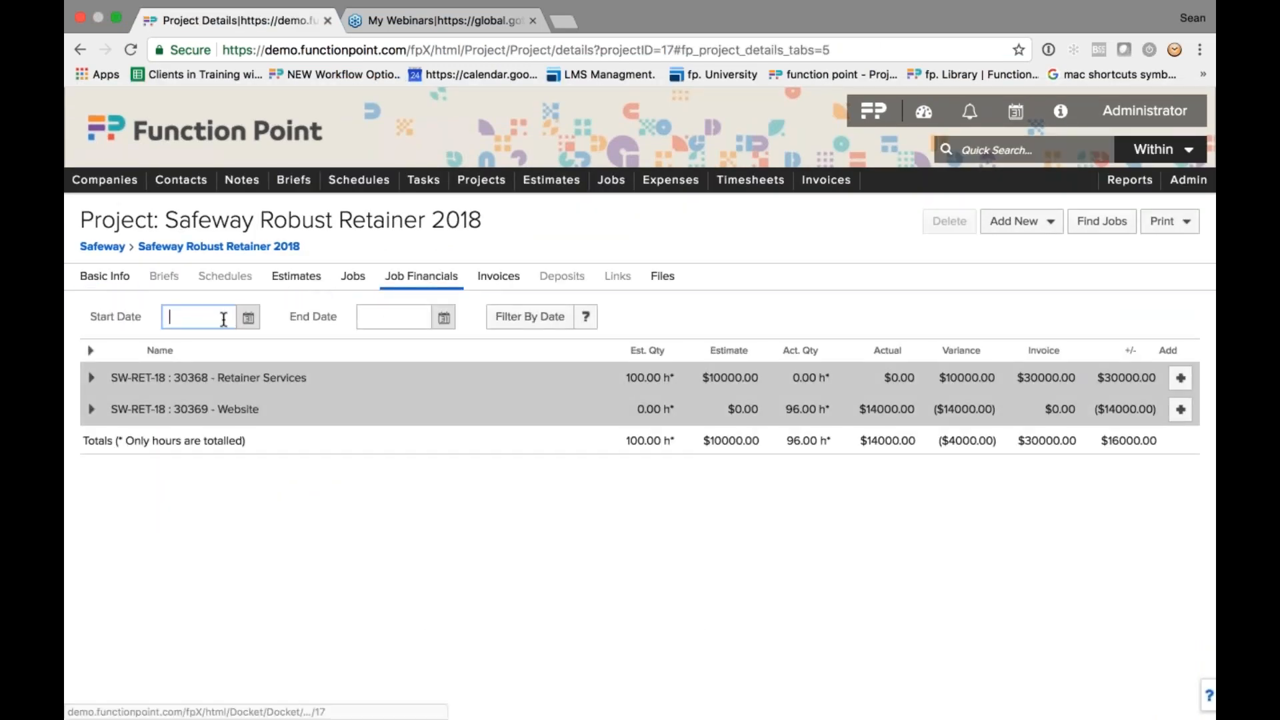
pyautogui.click(247, 317)
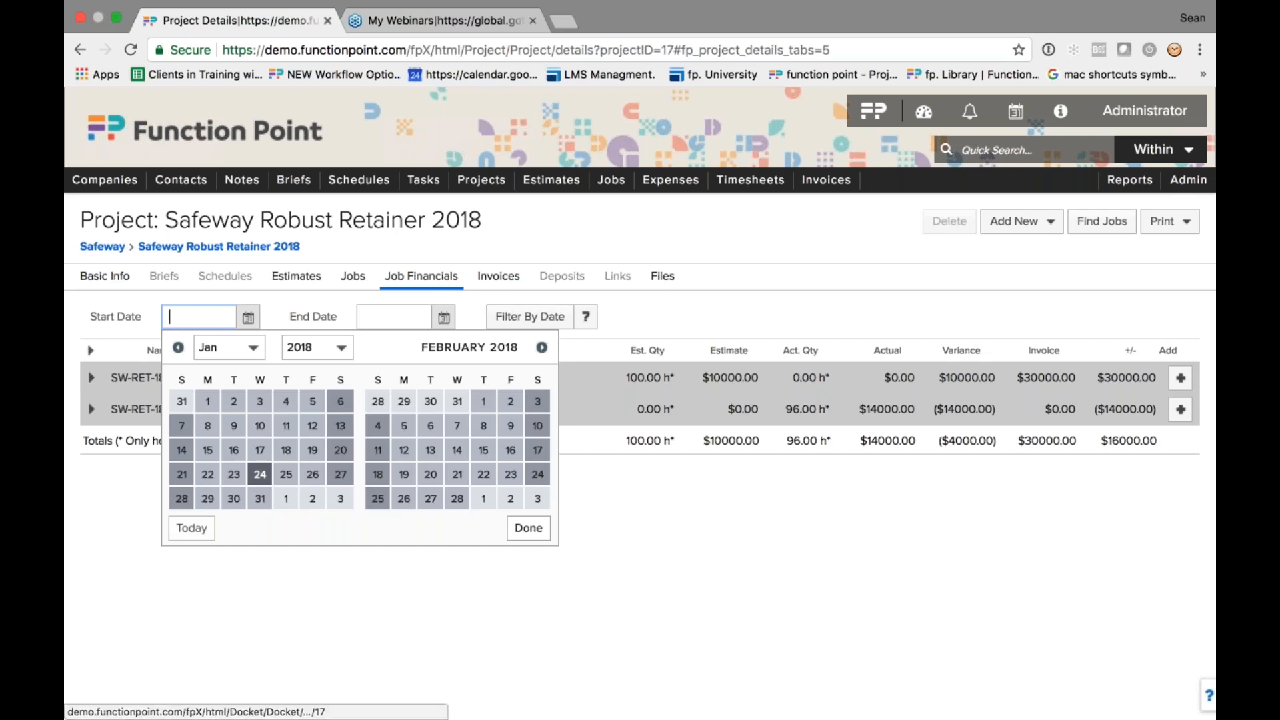
pyautogui.click(483, 401)
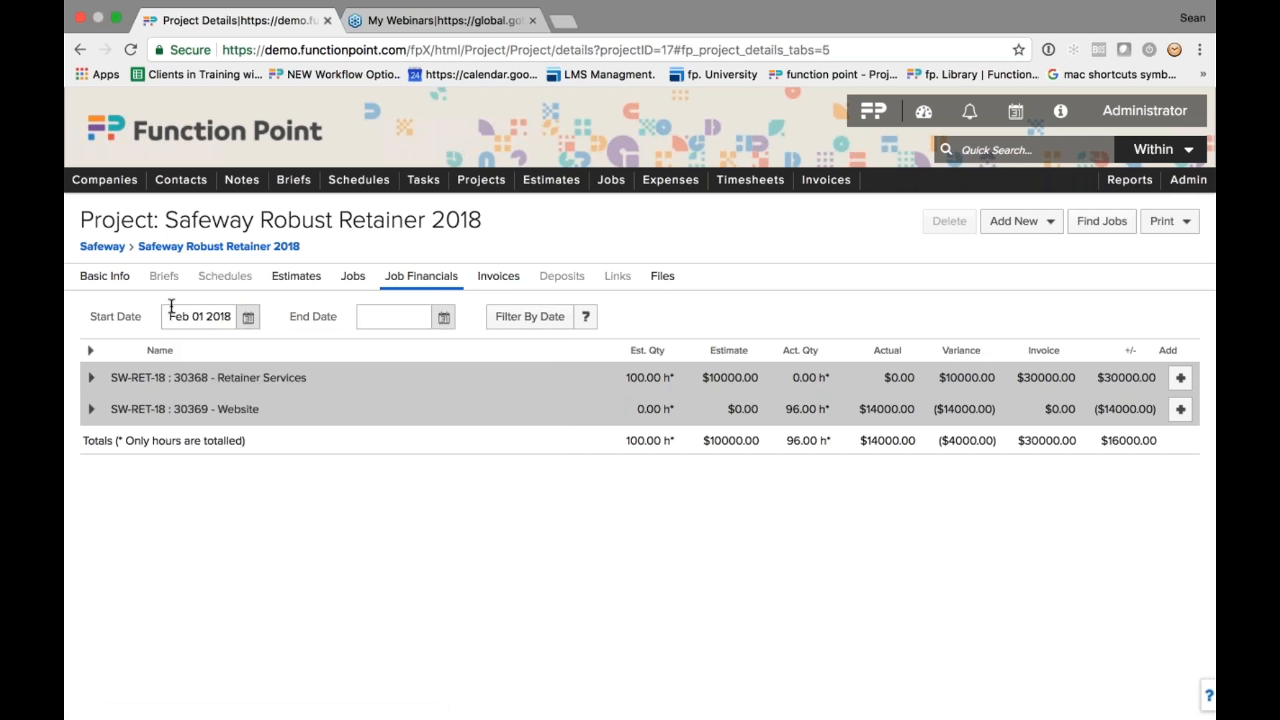
pyautogui.click(442, 318)
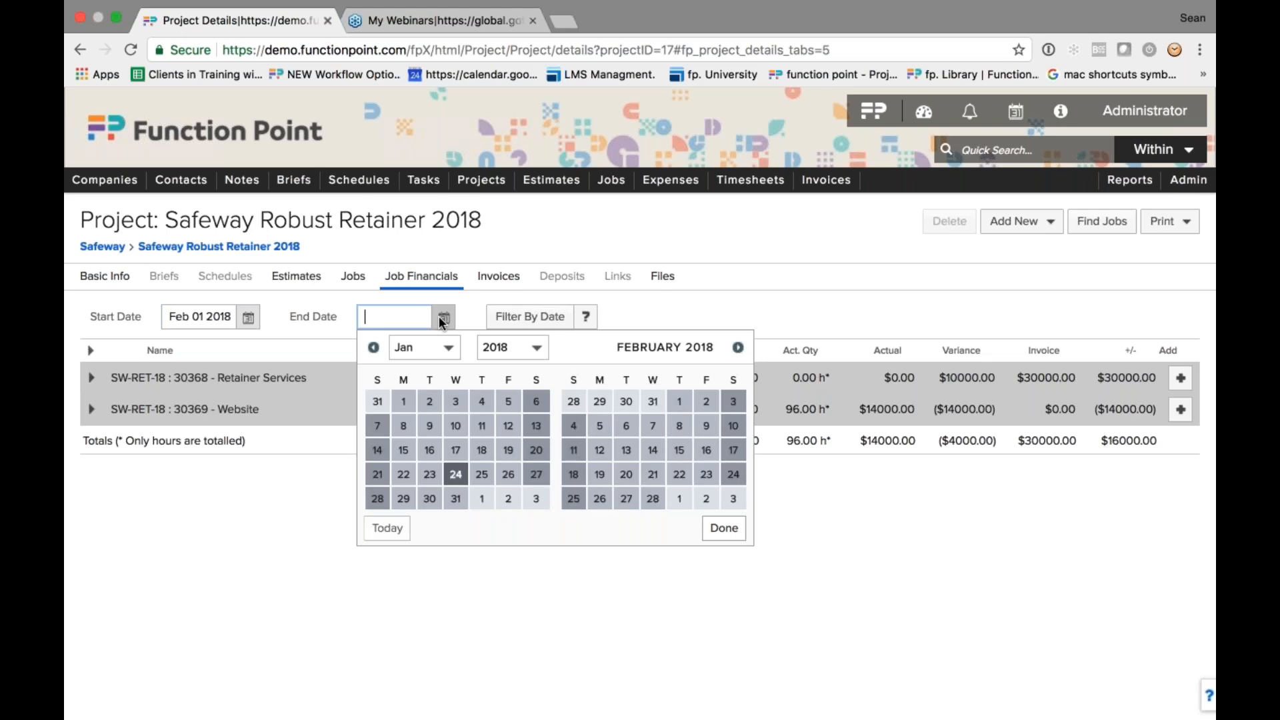
pyautogui.click(653, 501)
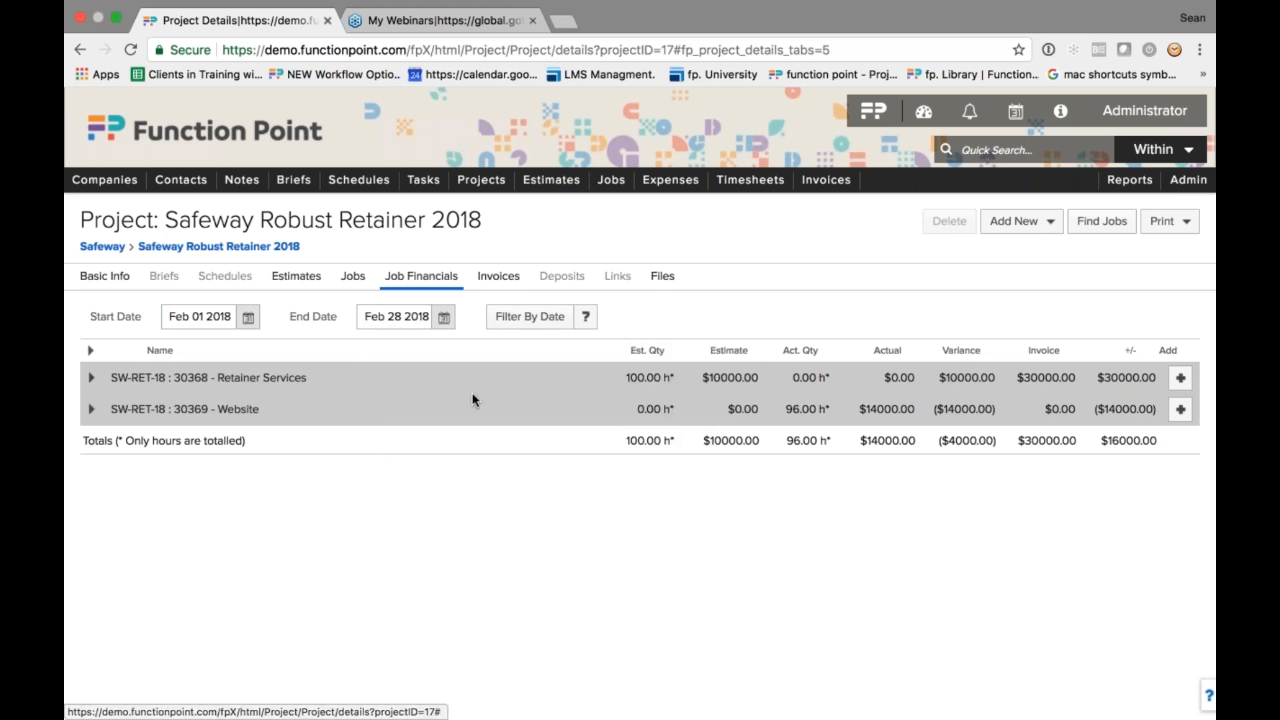
pyautogui.click(522, 318)
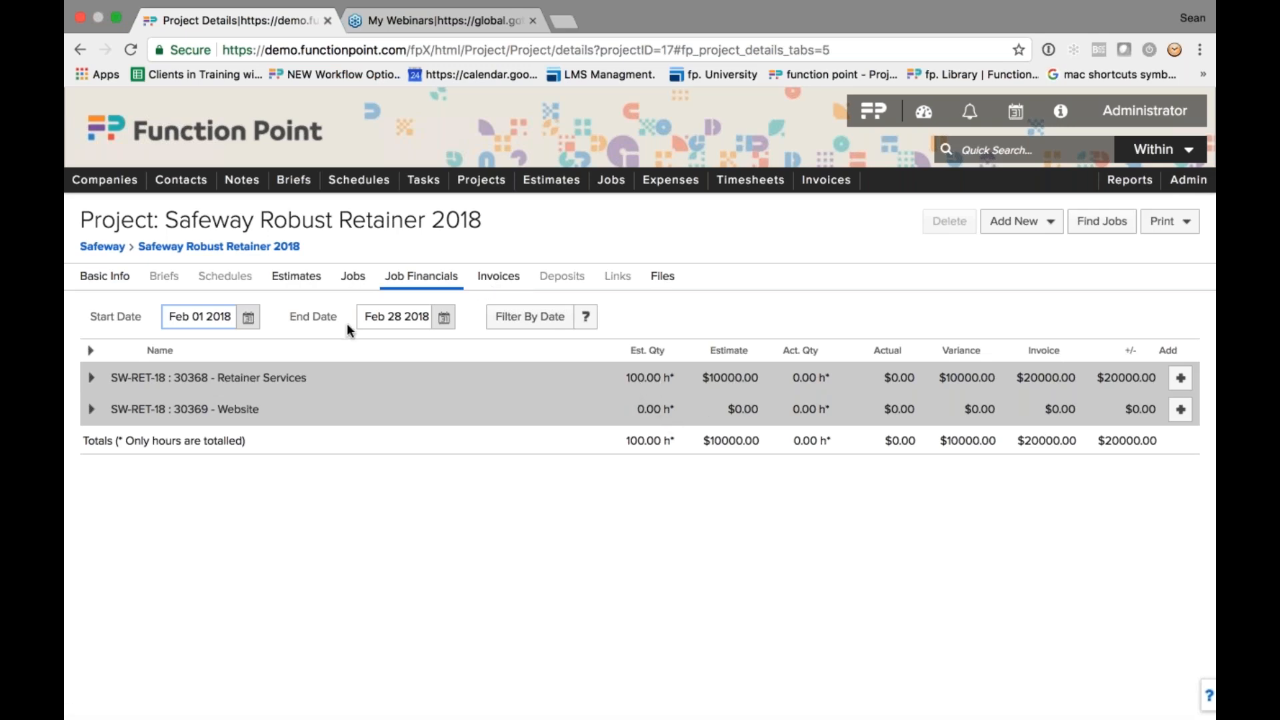
# Step: Go back to the Safeway Robust Retainer 2018 project's basic info and review its budget and financial totals
pyautogui.click(253, 251)
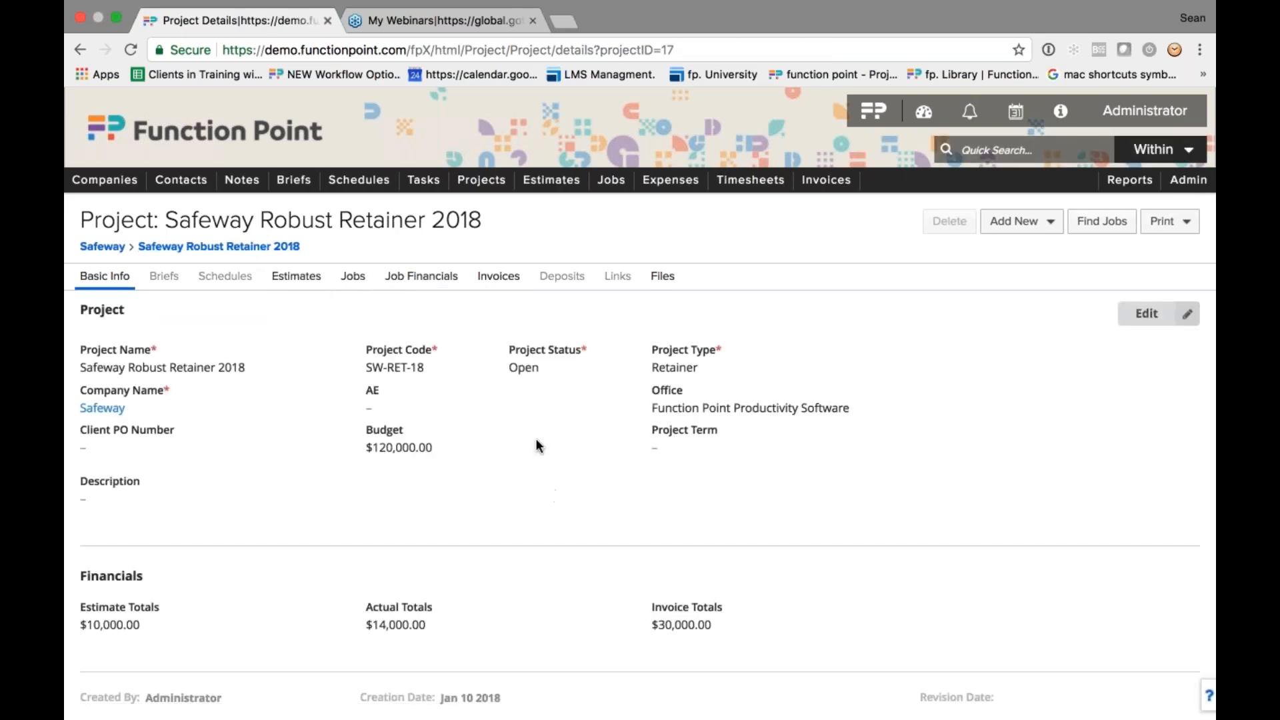
pyautogui.scroll(-1, 536, 441)
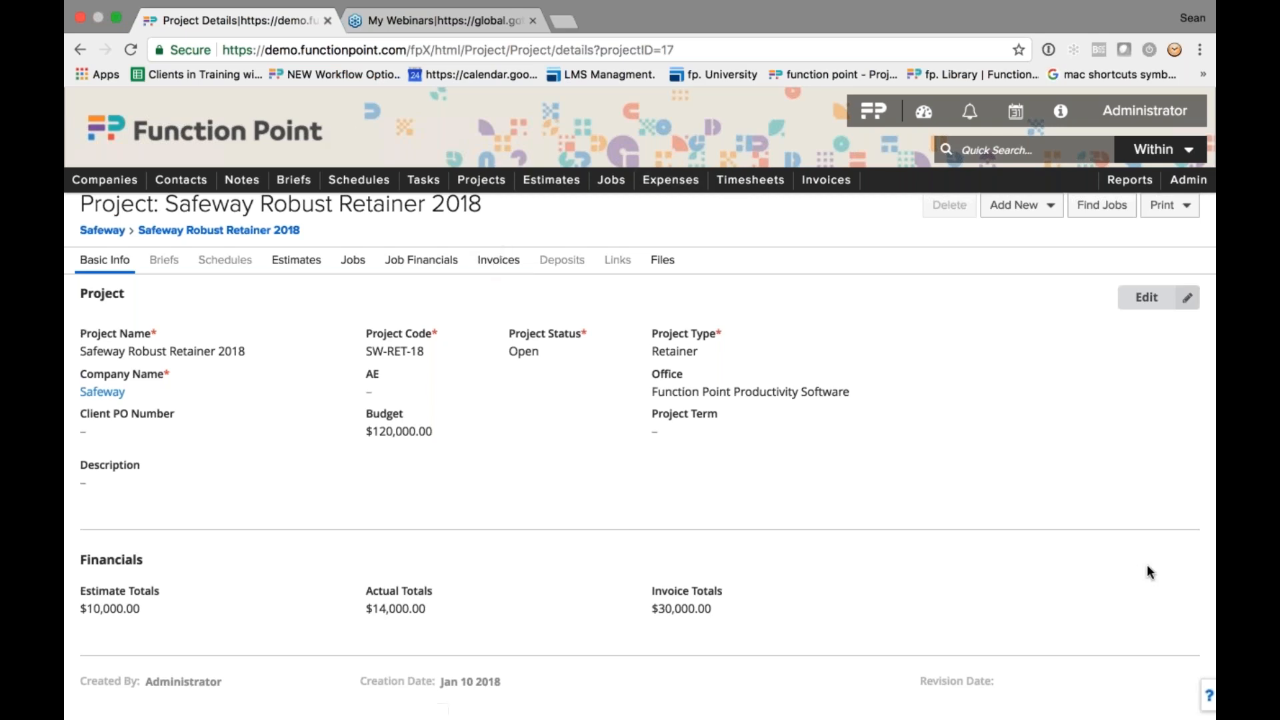
pyautogui.moveTo(1088, 719)
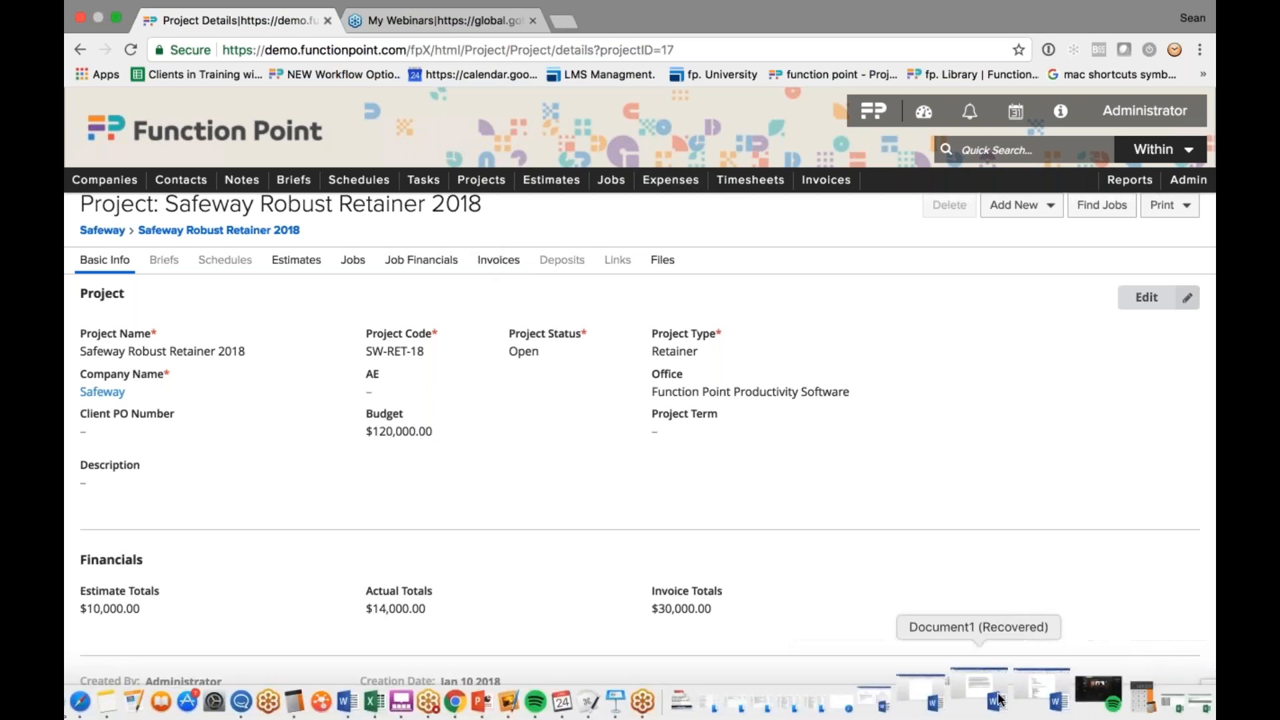
pyautogui.click(1160, 685)
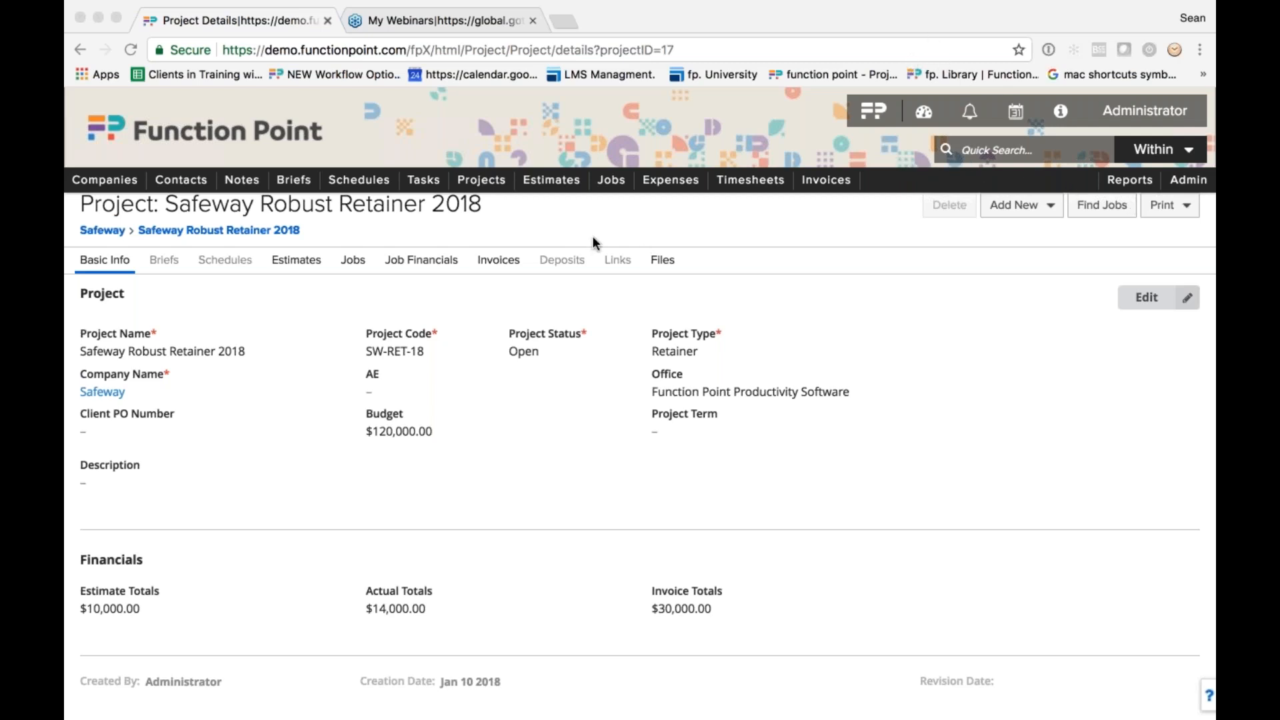
# Step: Open the recently viewed Northshore SMM Retainer project and go to the list of projects of its company, Northshore Auto Group
pyautogui.click(488, 182)
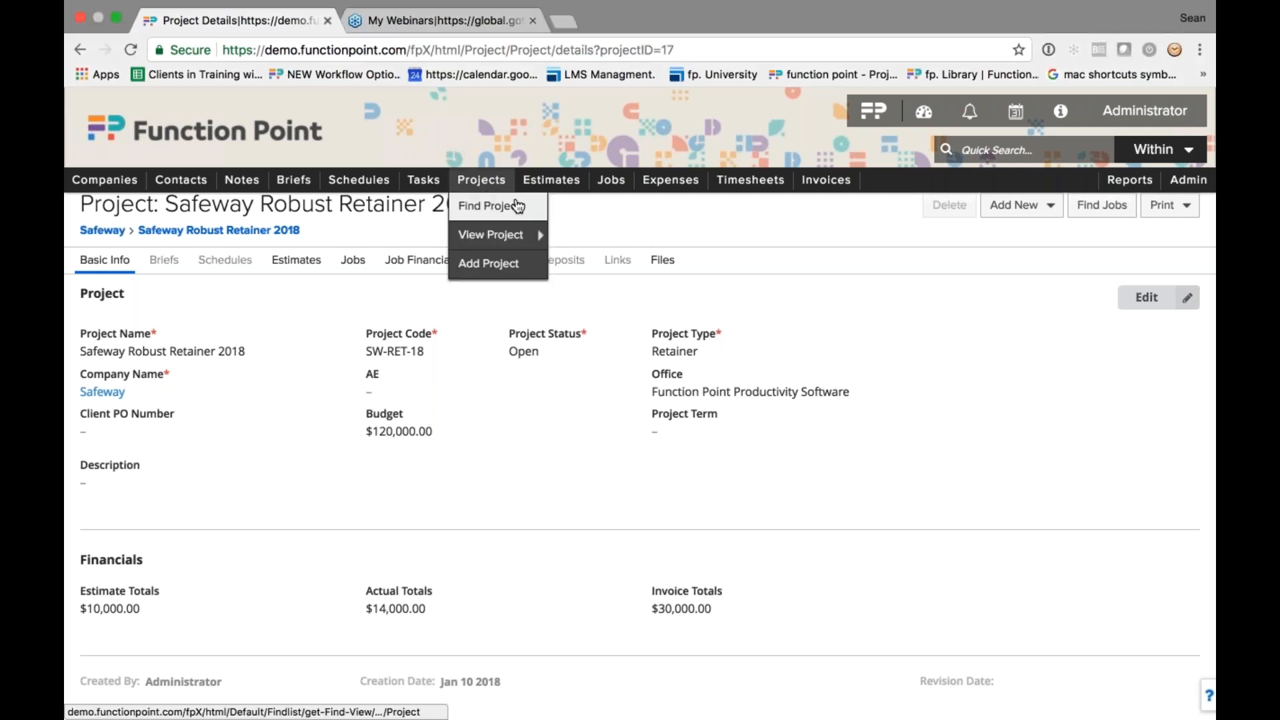
pyautogui.click(493, 206)
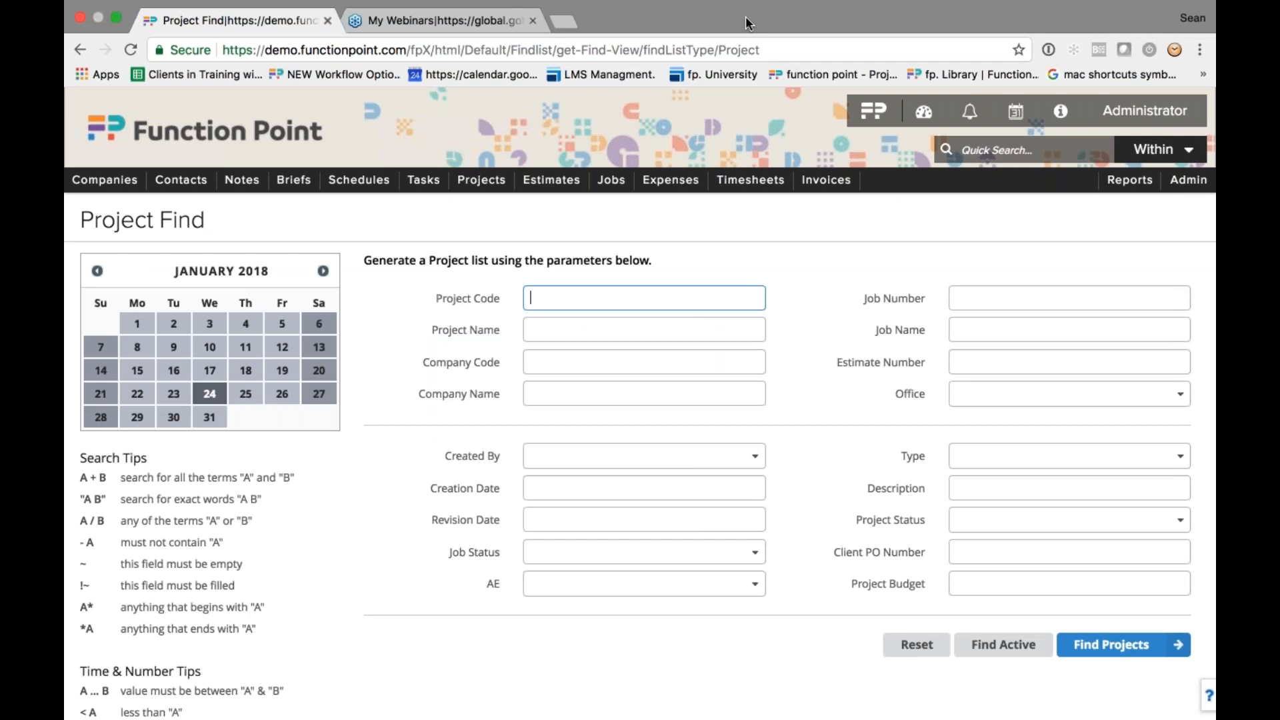
pyautogui.moveTo(482, 187)
pyautogui.moveTo(496, 235)
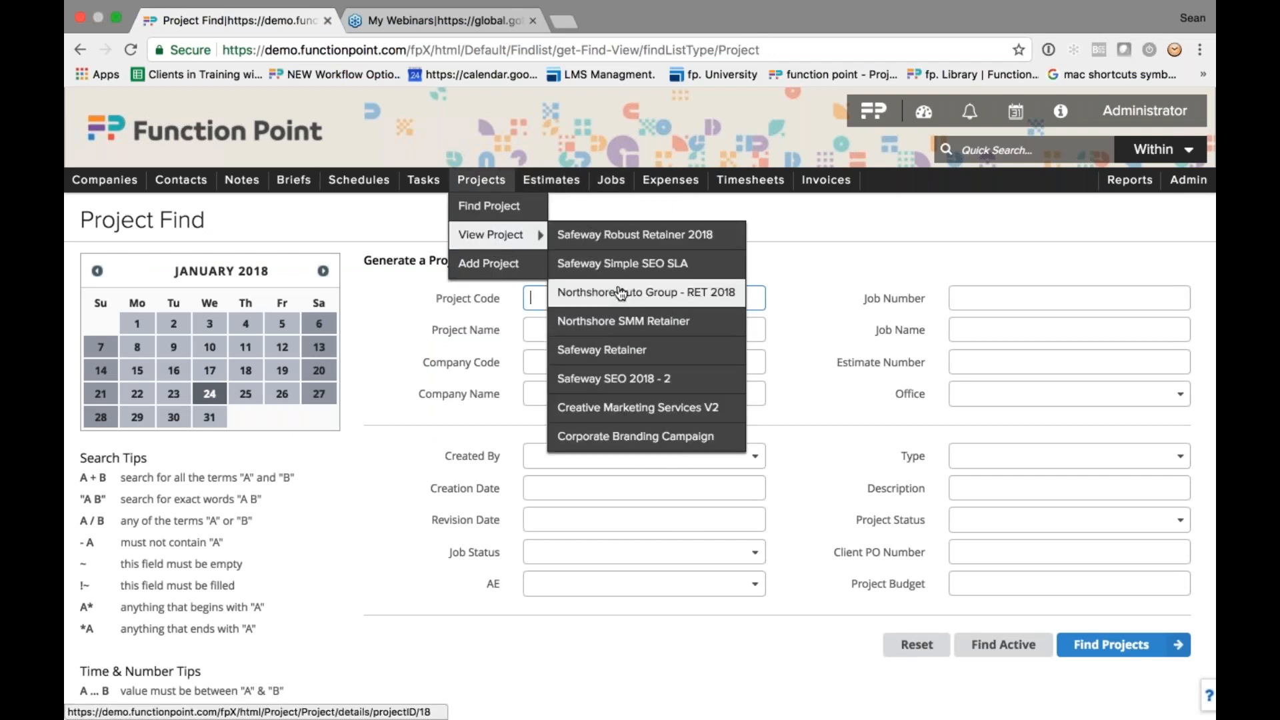
pyautogui.click(597, 324)
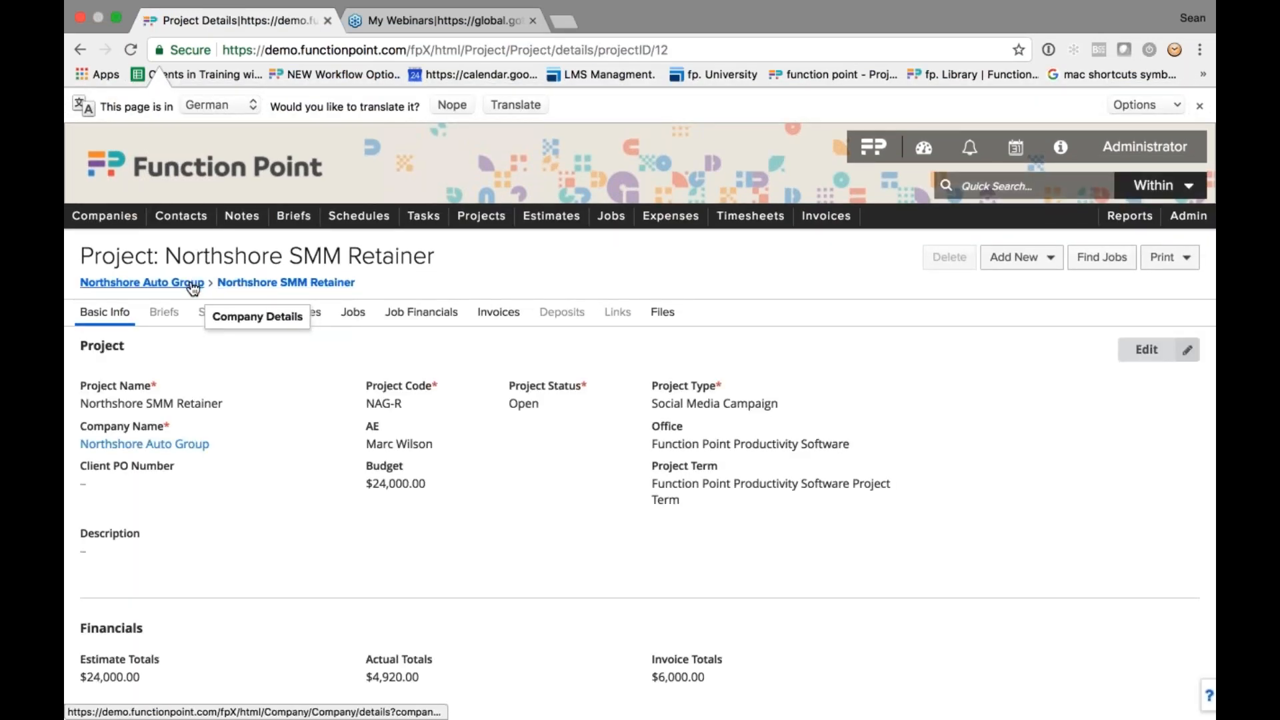
pyautogui.click(470, 282)
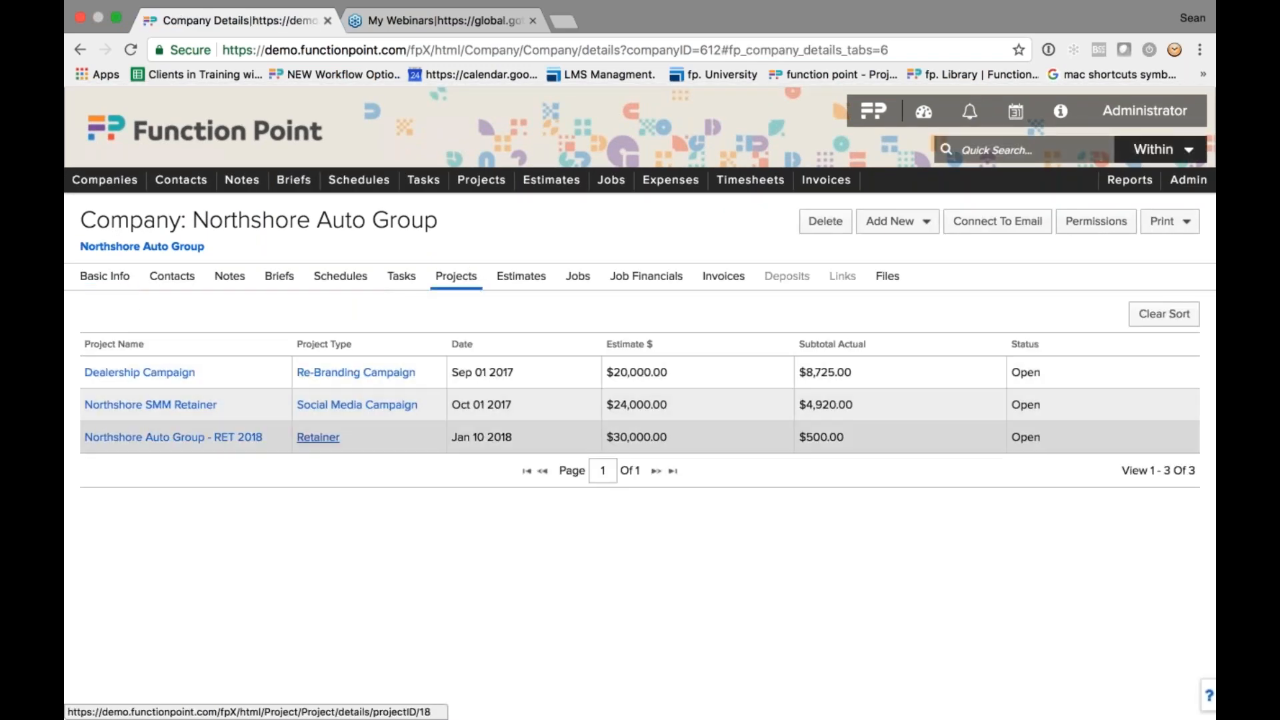
# Step: Open the Northshore Auto Group - RET 2018 project from the list and review its jobs and project type
pyautogui.click(229, 439)
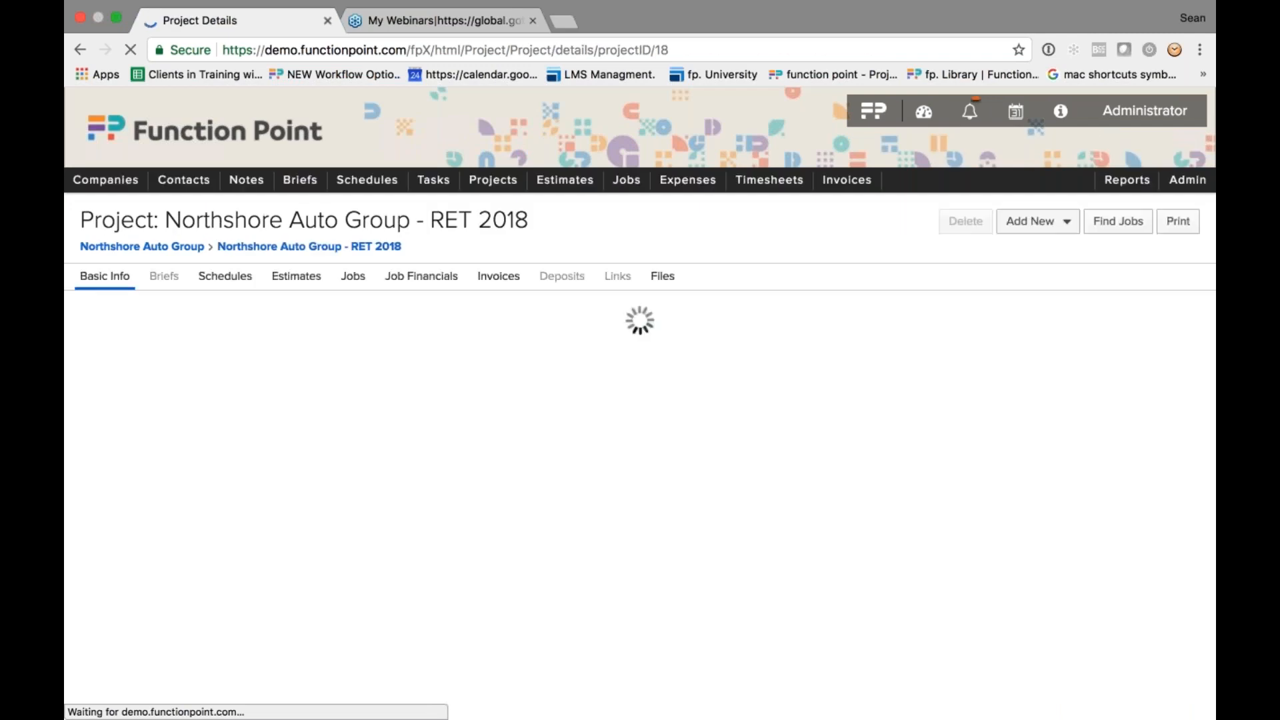
pyautogui.click(354, 278)
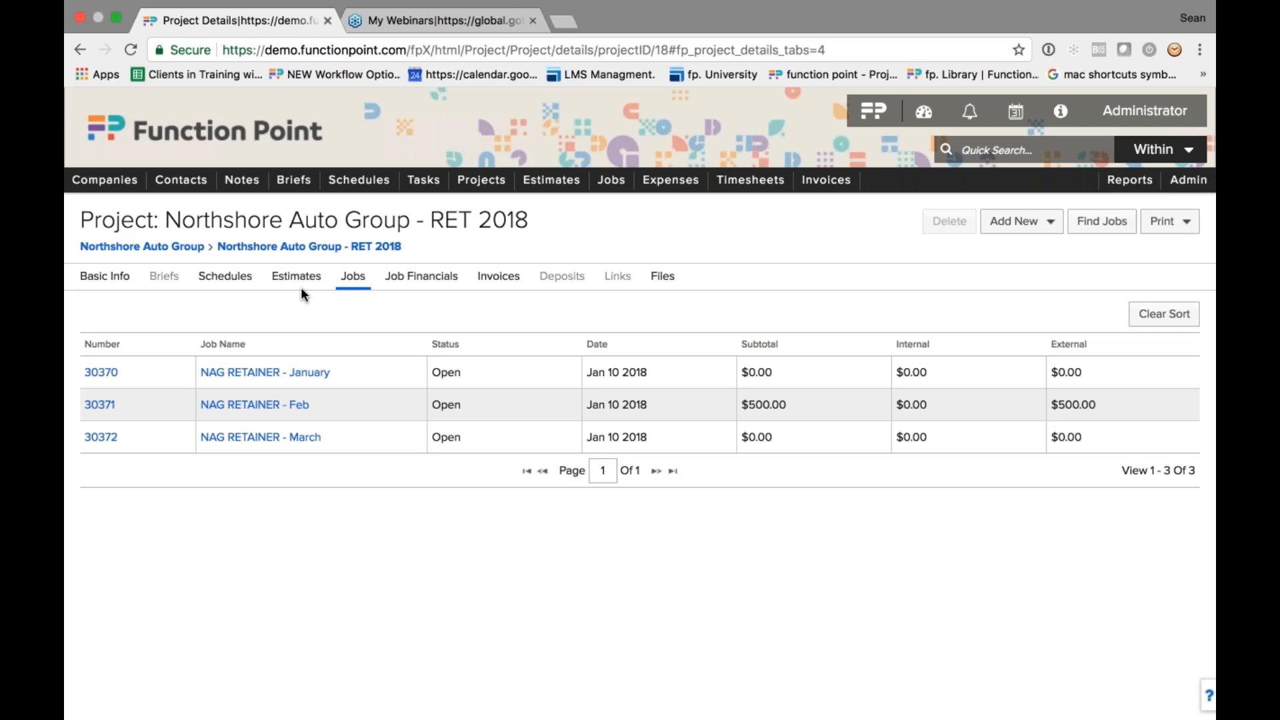
pyautogui.click(310, 247)
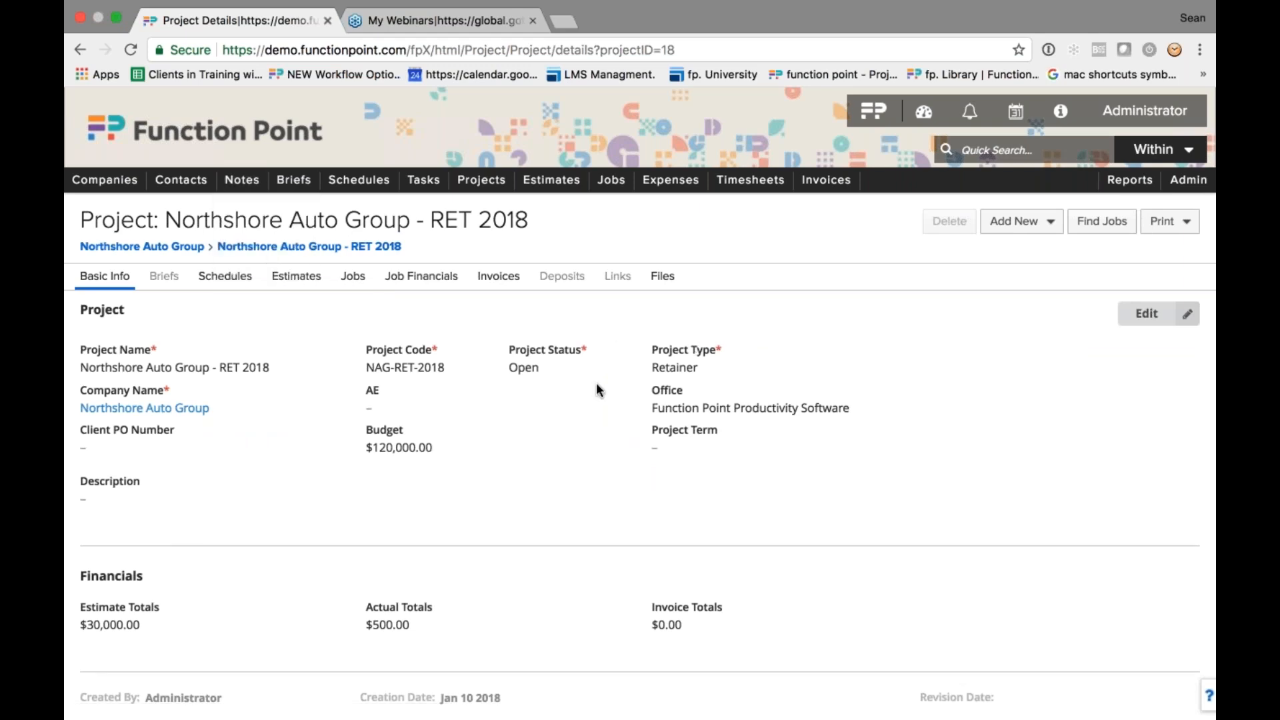
pyautogui.moveTo(658, 368); pyautogui.dragTo(689, 369)
# Step: View the project's job financials and expand the NAG RETAINER - January job to examine its service breakdown
pyautogui.click(421, 277)
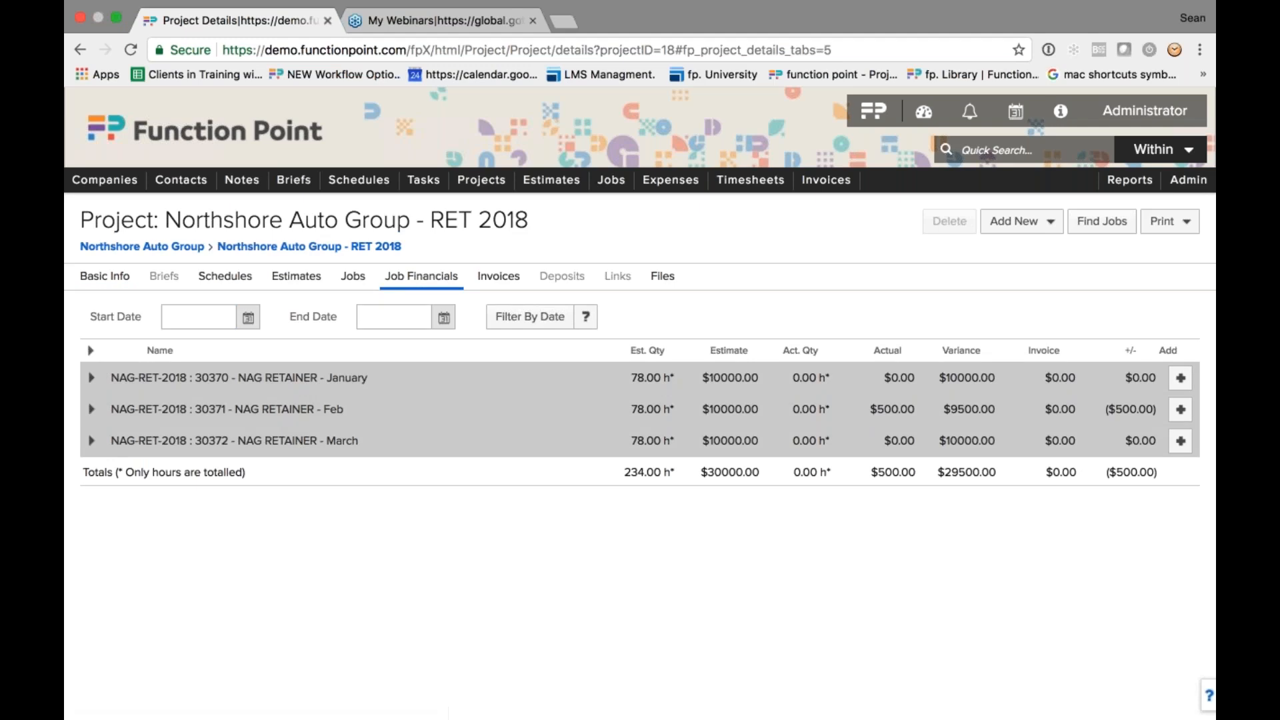
pyautogui.click(92, 378)
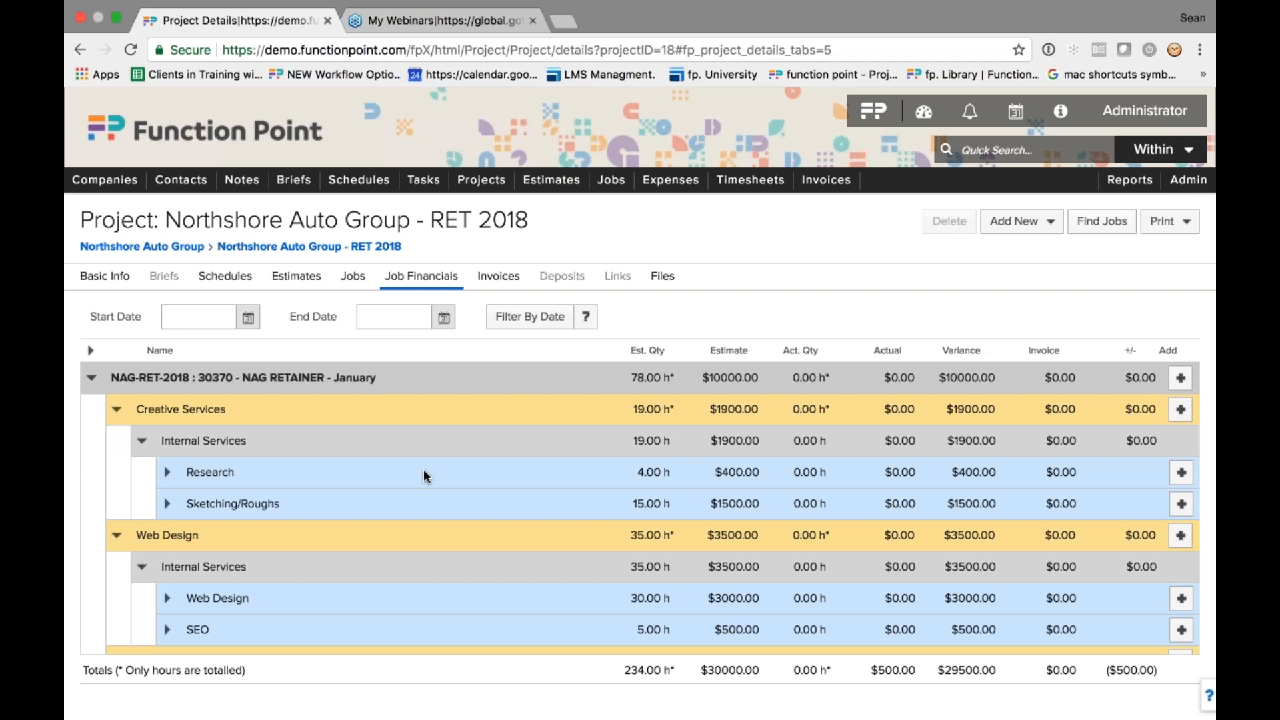
pyautogui.scroll(-2, 639, 482)
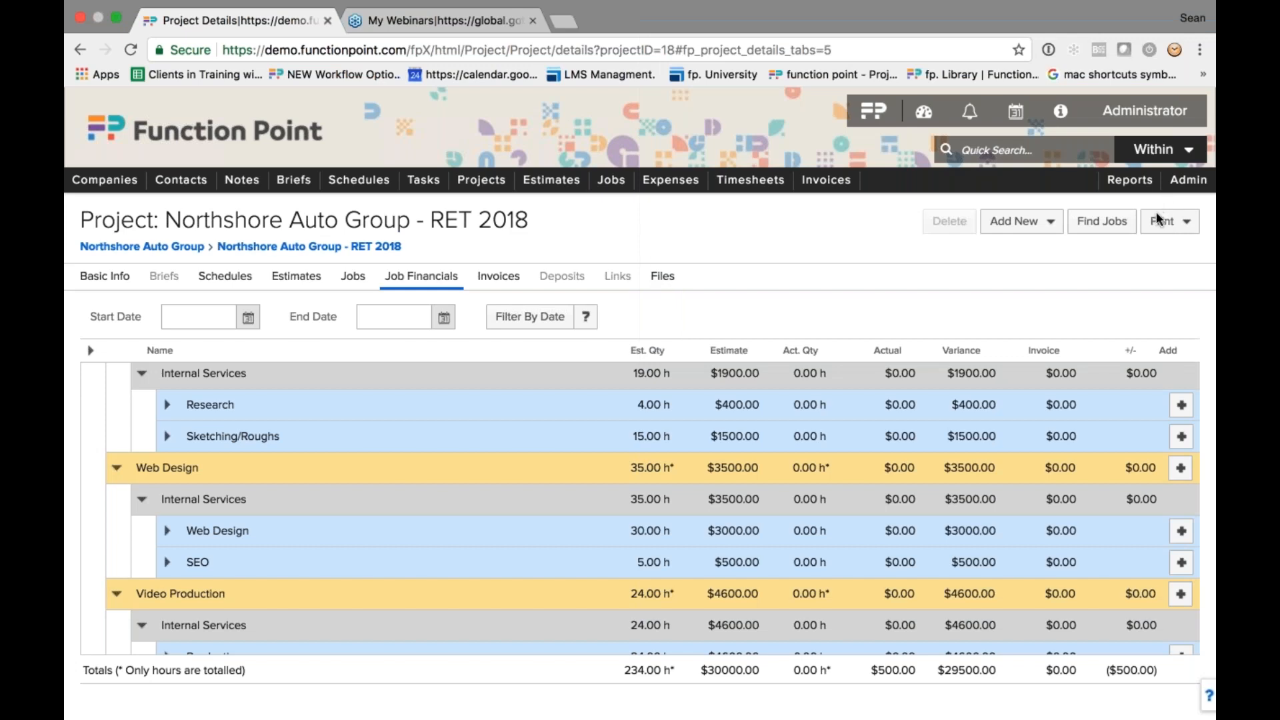
pyautogui.click(1090, 216)
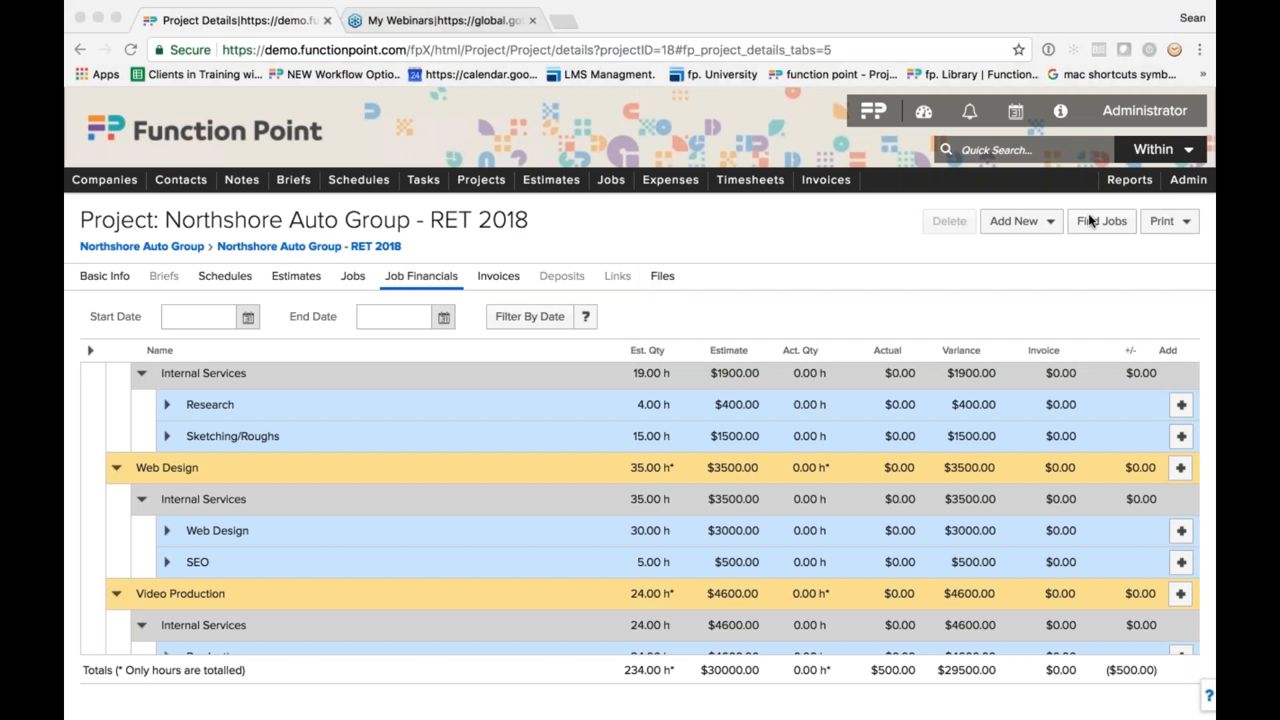
pyautogui.click(1145, 111)
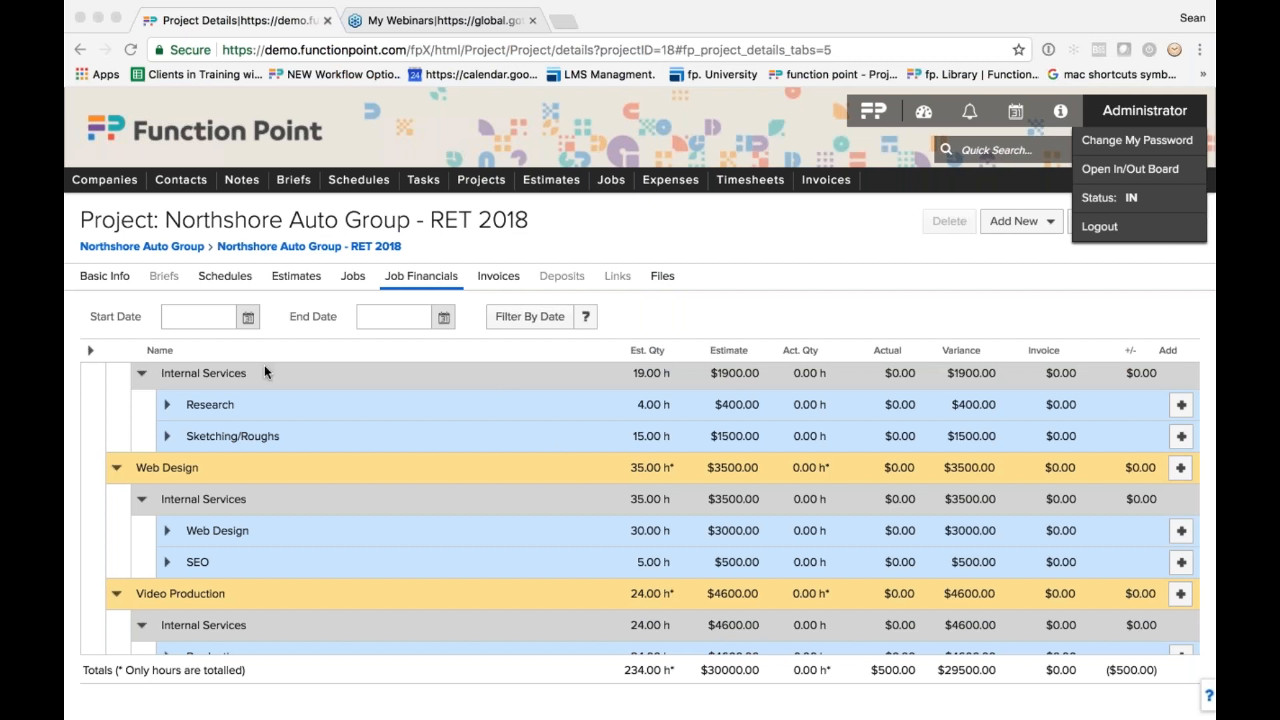
# Step: Open the NAG RETAINER - Feb schedule from the project's schedules and view its estimate details
pyautogui.click(353, 276)
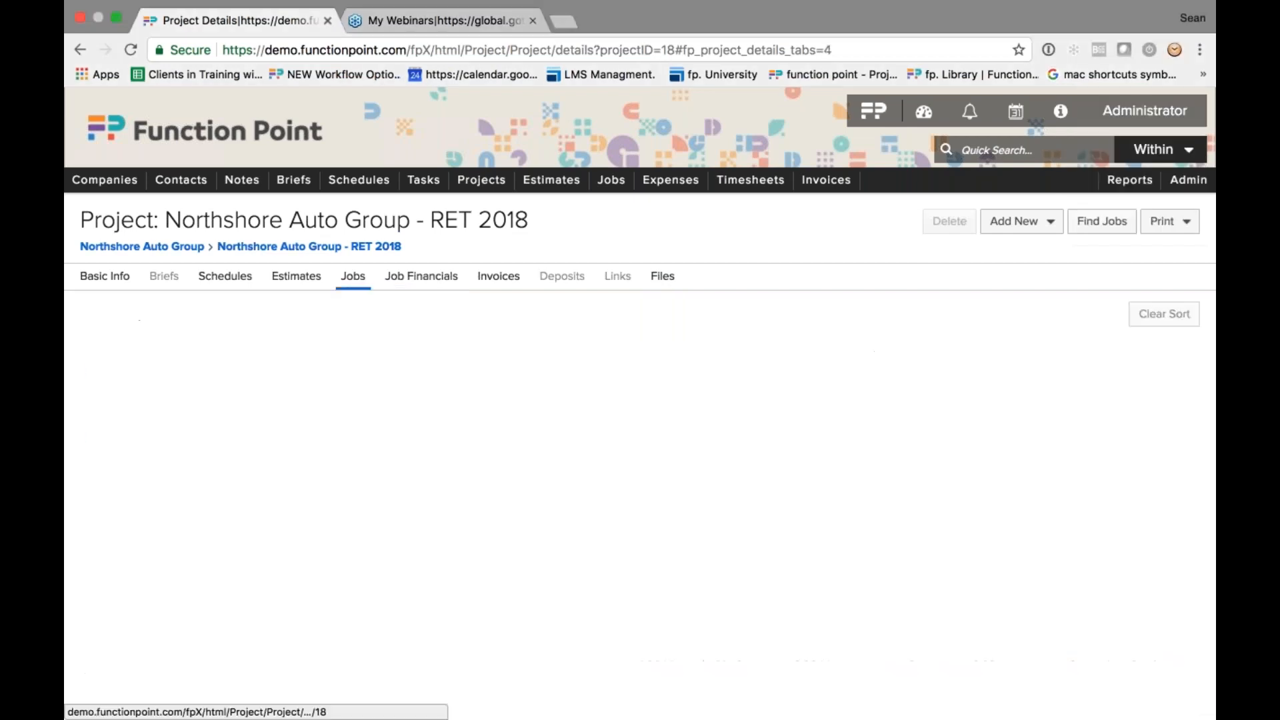
pyautogui.click(226, 276)
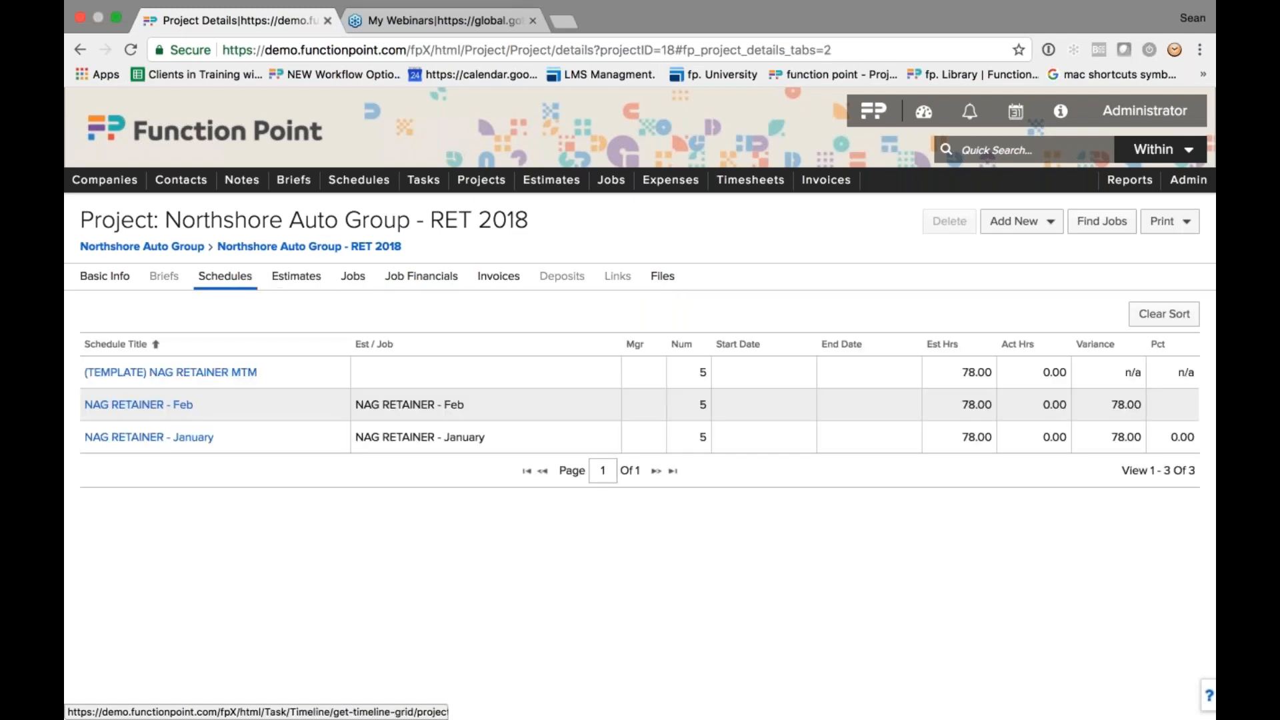
pyautogui.click(160, 408)
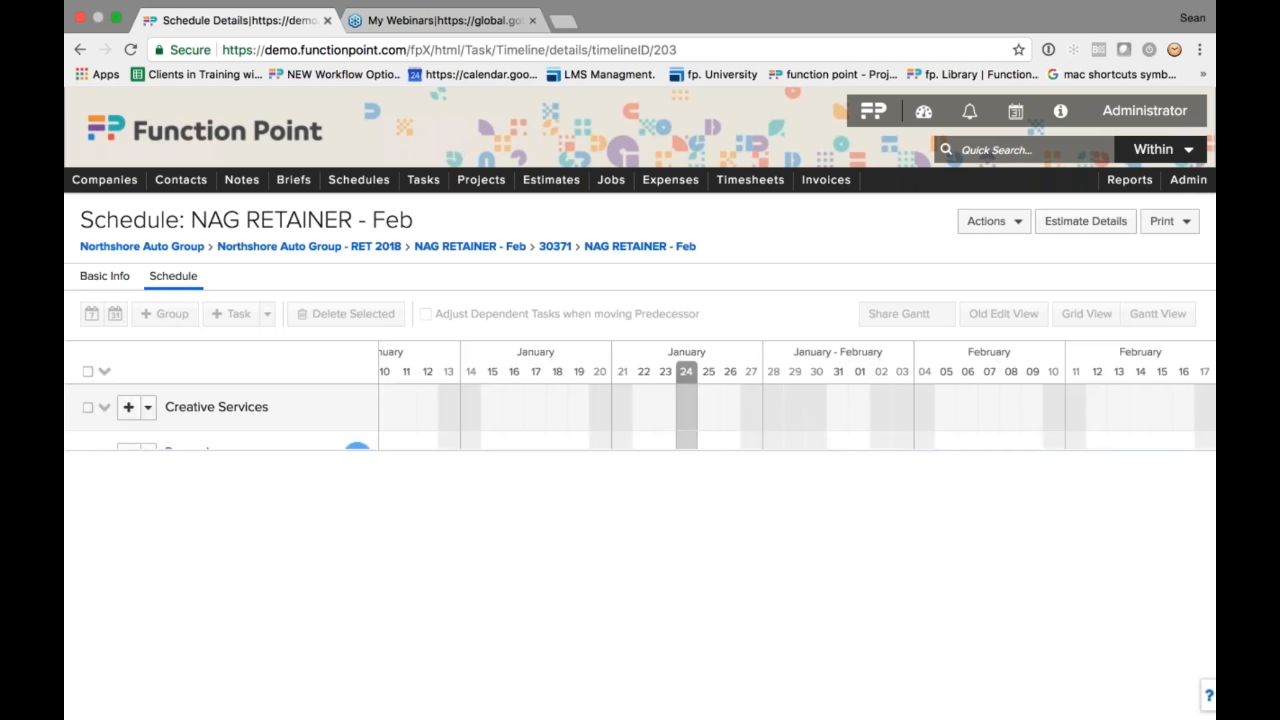
pyautogui.click(1076, 230)
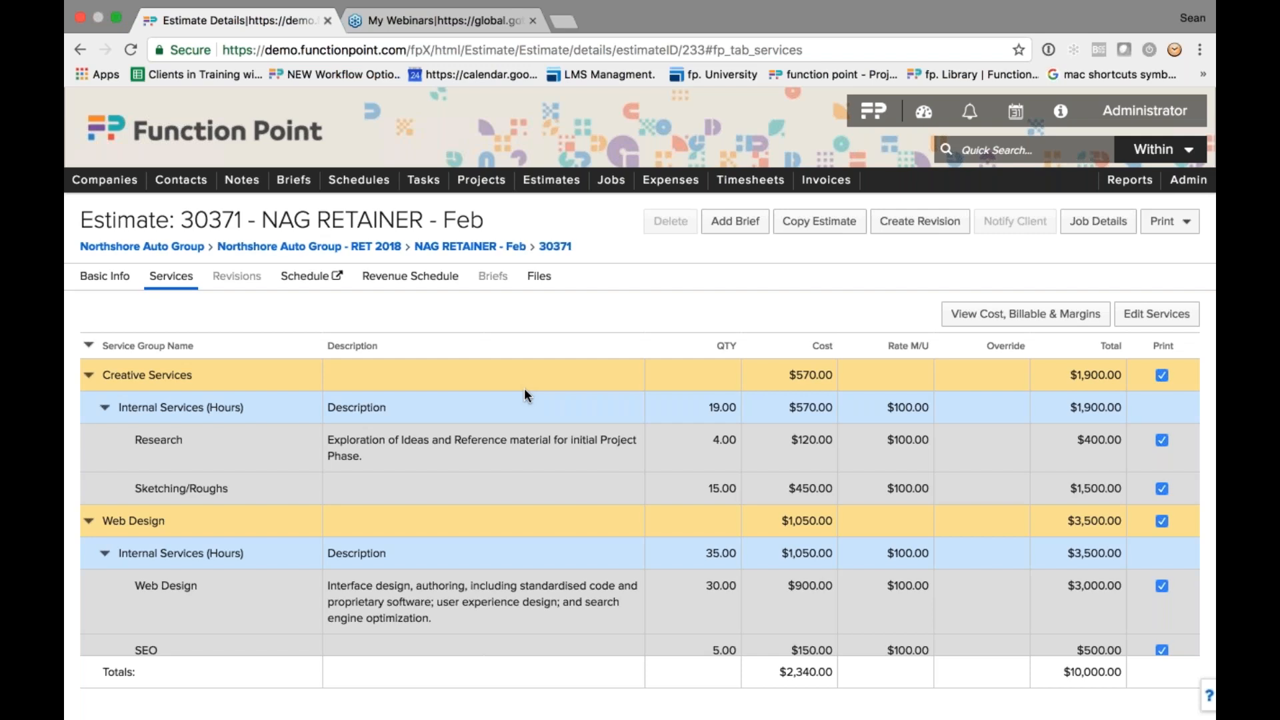
# Step: Return to the Northshore Auto Group - RET 2018 project's job financials and open the NAG RETAINER - January job
pyautogui.click(383, 250)
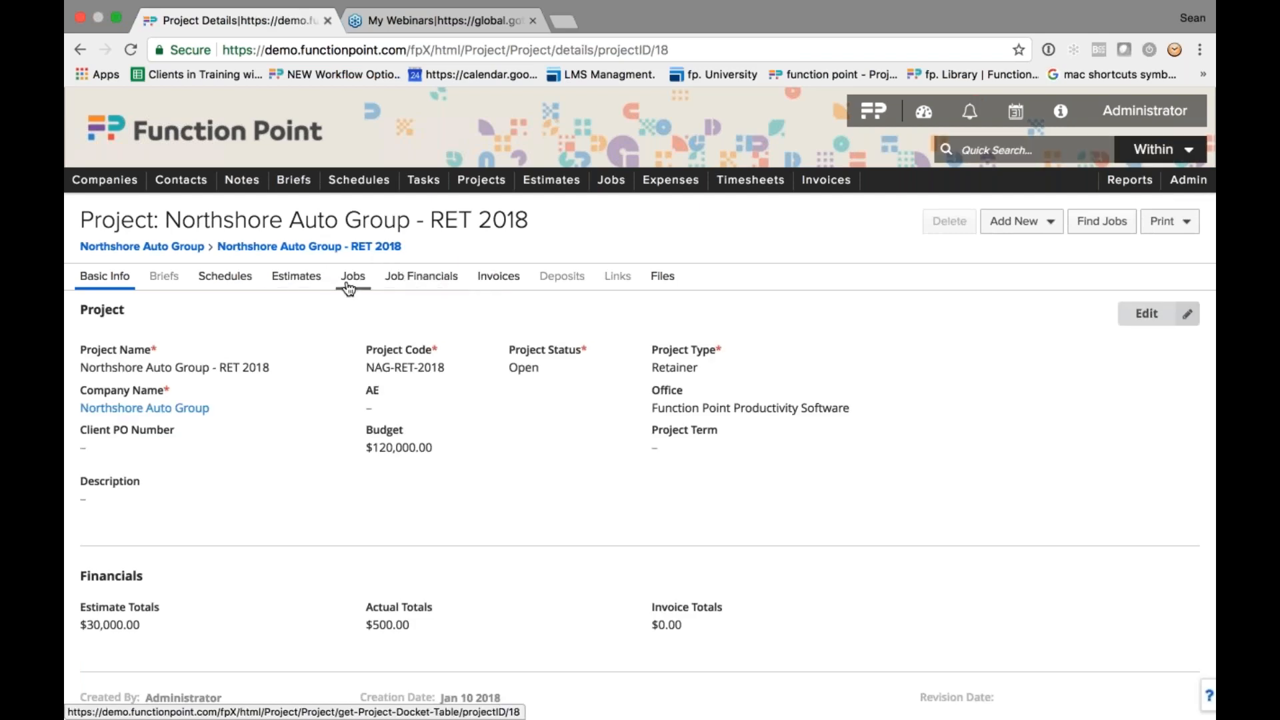
pyautogui.click(407, 292)
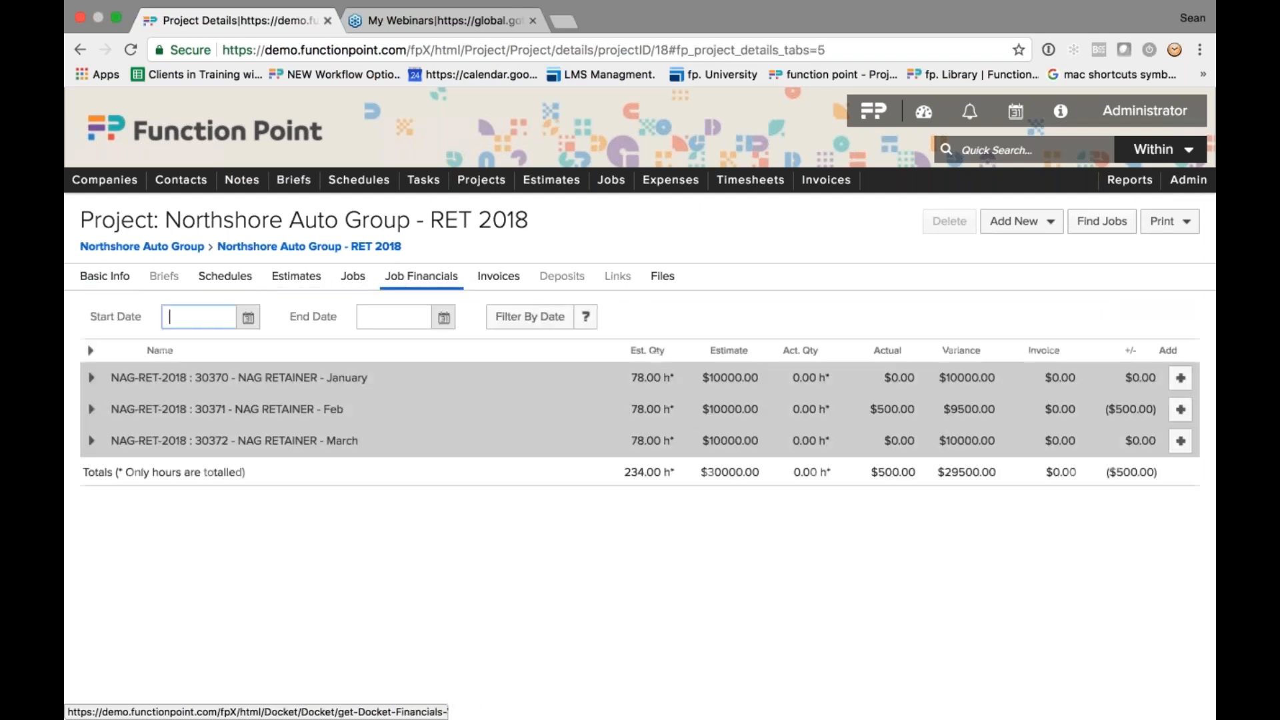
pyautogui.click(324, 378)
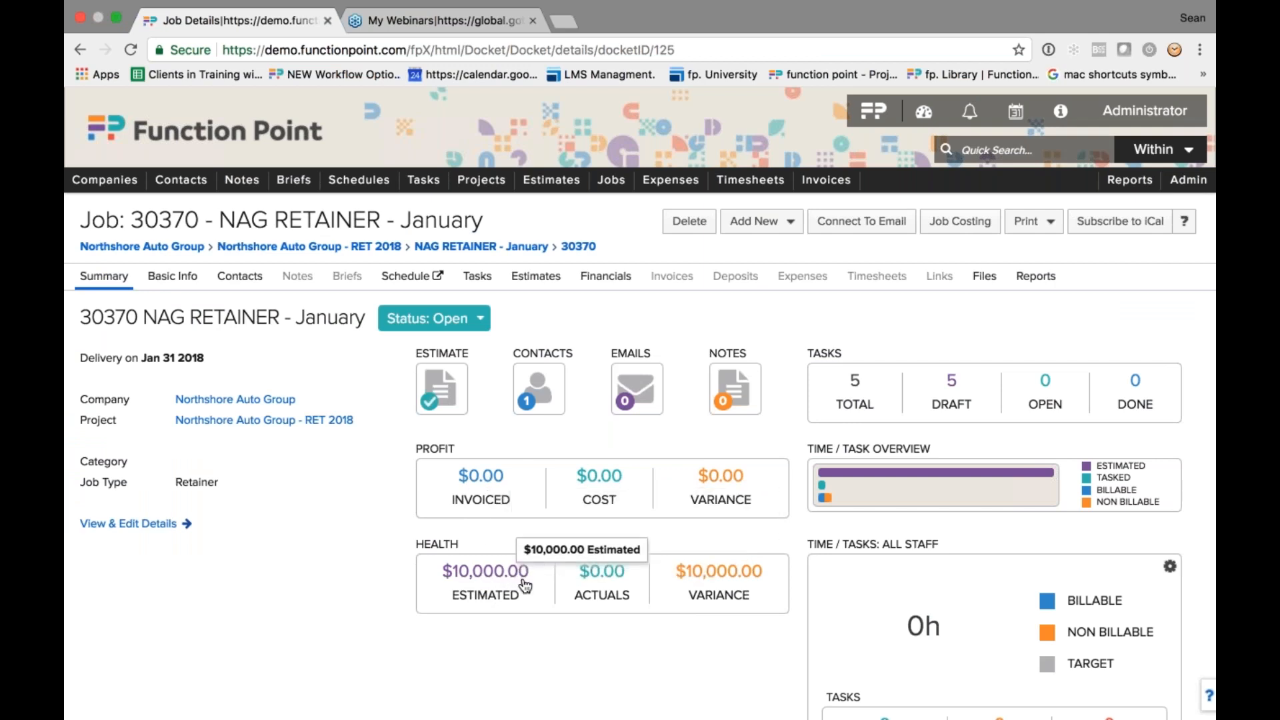
# Step: Add a final invoice dated Jan 31 2018 to the NAG RETAINER - January job, calculated from the estimate
pyautogui.click(754, 221)
pyautogui.click(769, 328)
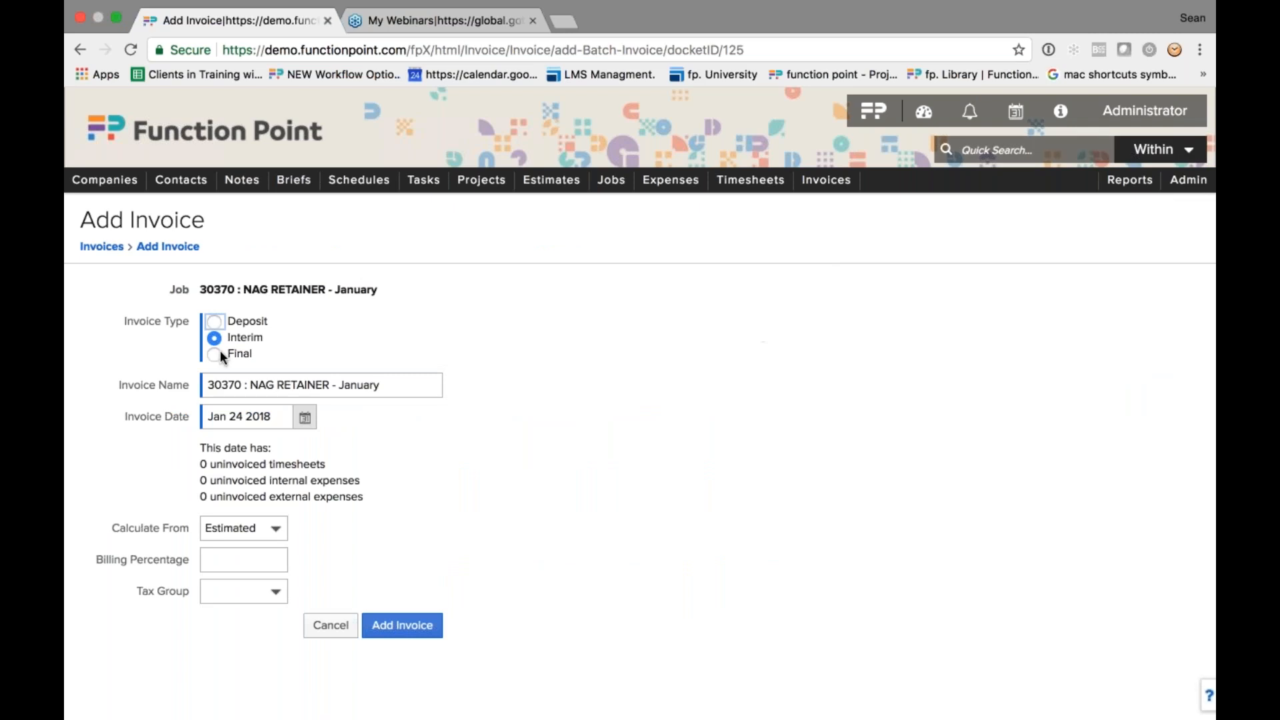
pyautogui.click(214, 353)
pyautogui.click(304, 418)
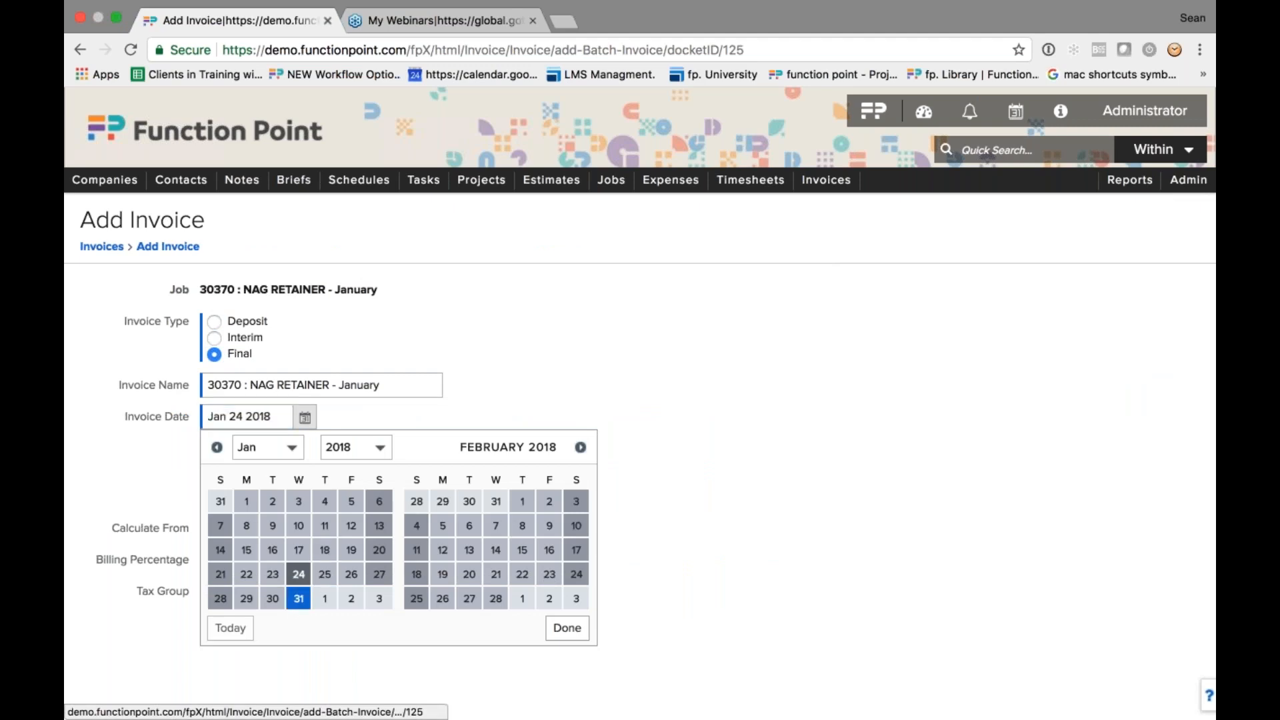
pyautogui.click(299, 599)
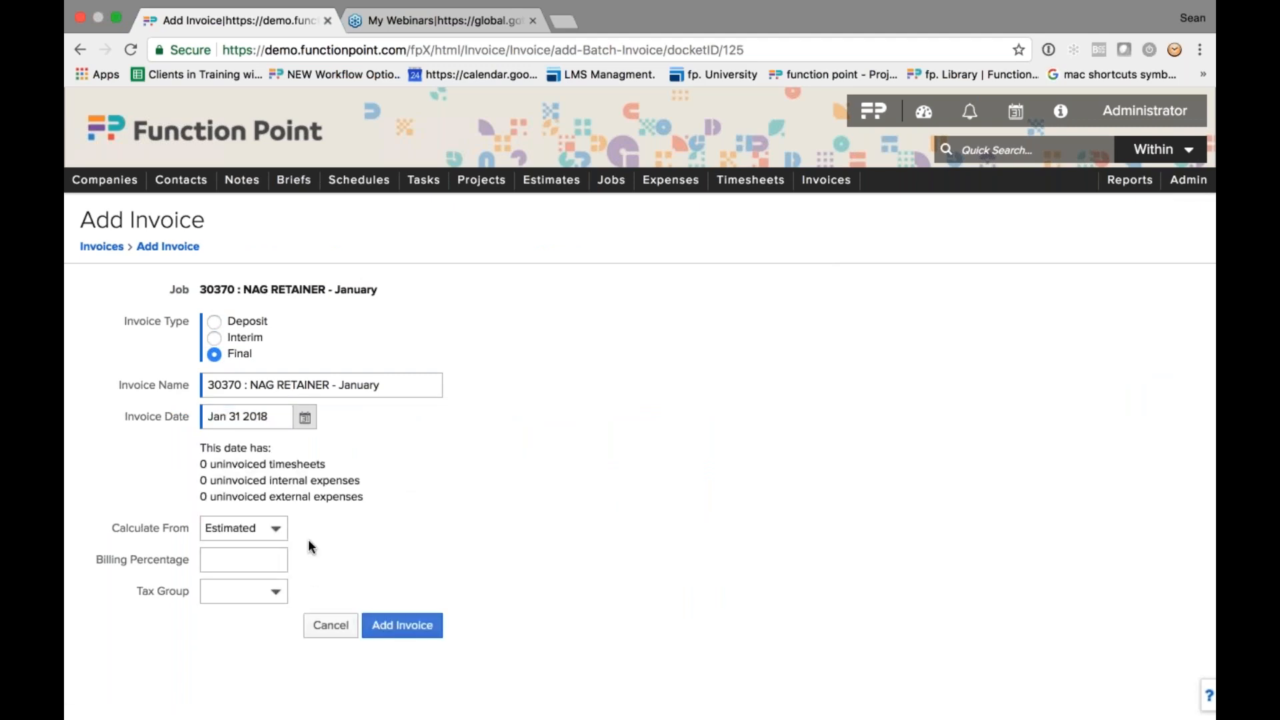
pyautogui.click(398, 617)
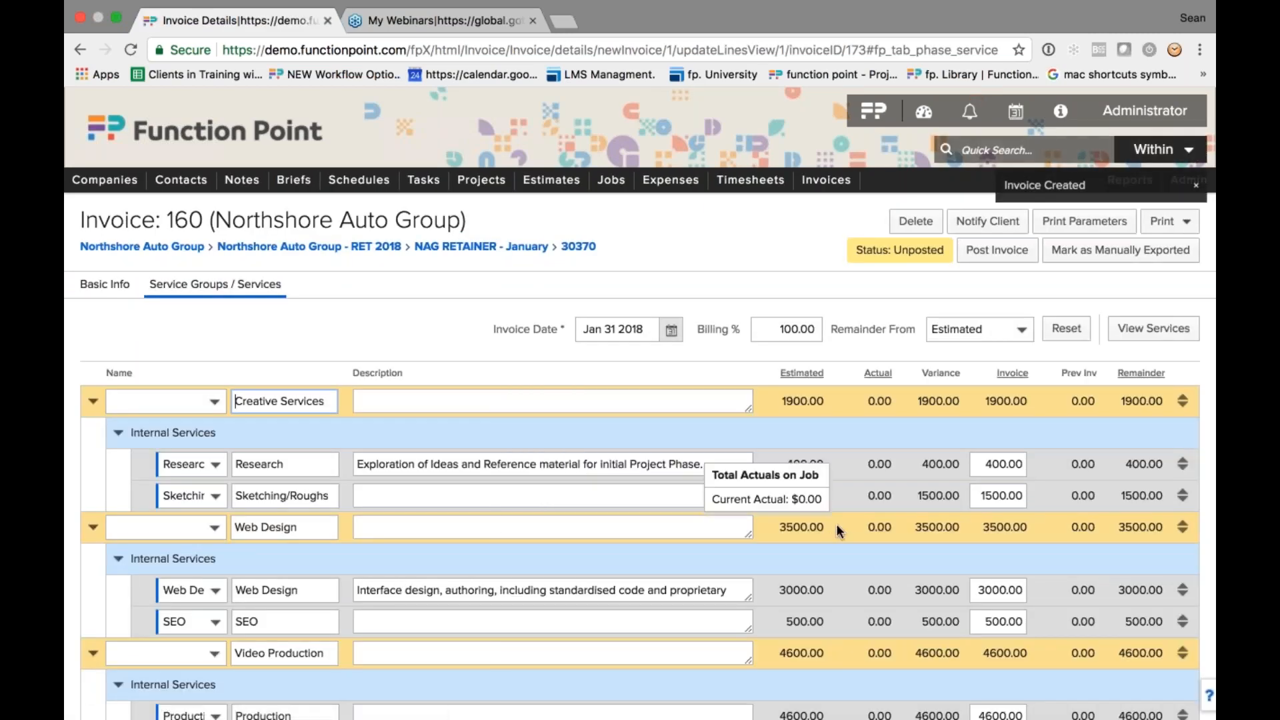
# Step: Save the NAG RETAINER - January invoice and return to the Northshore Auto Group - RET 2018 project's job financials
pyautogui.scroll(-10, 837, 526)
pyautogui.click(1174, 683)
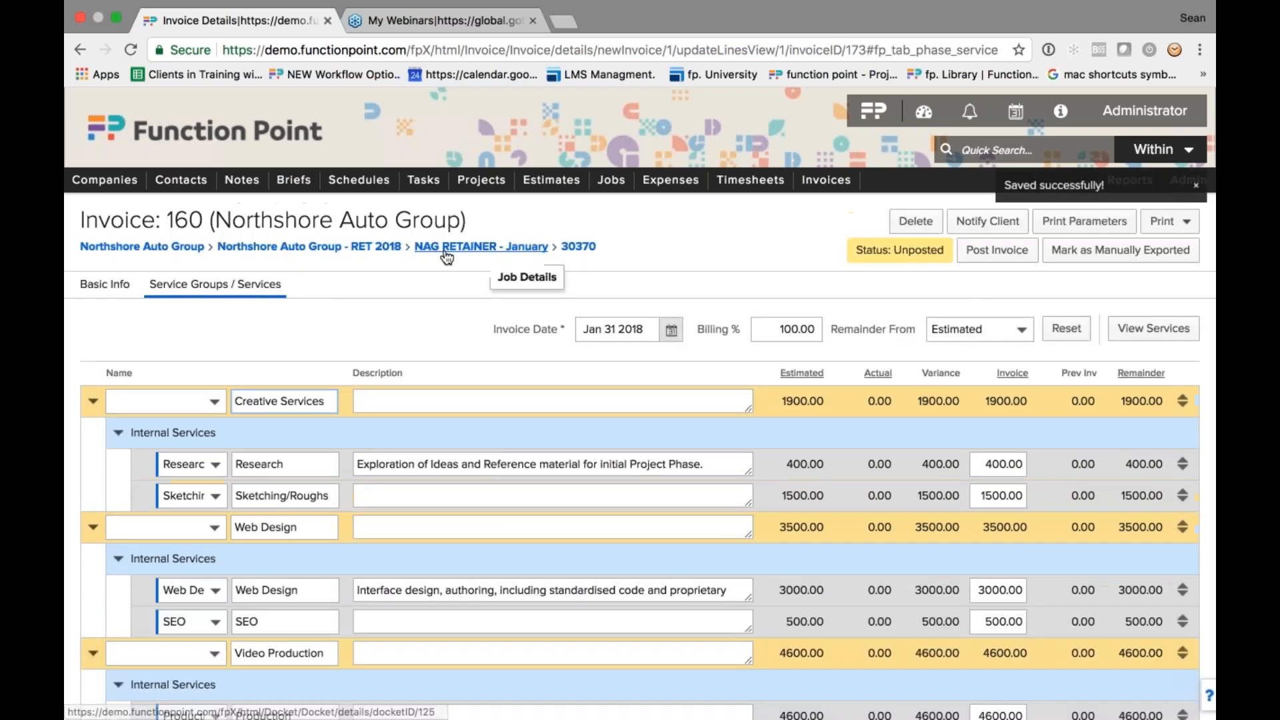
pyautogui.click(378, 248)
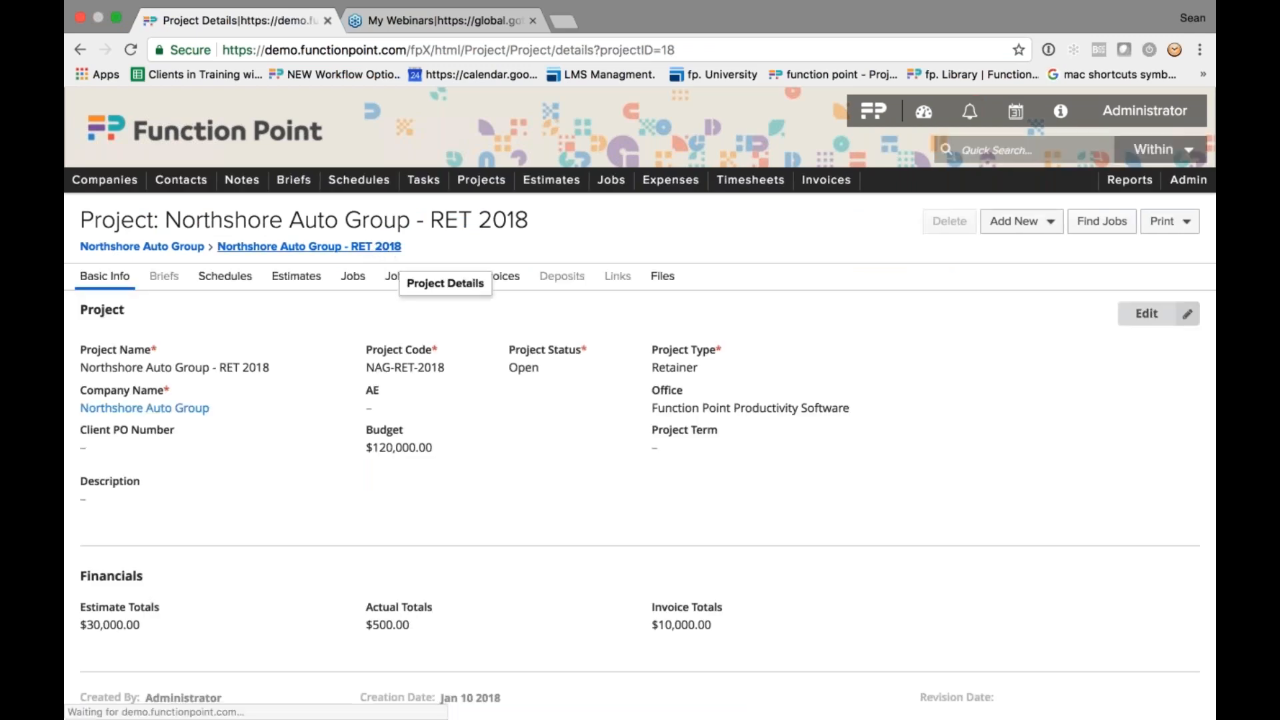
pyautogui.click(407, 276)
# Step: Filter the project's job financials to the date range Jan 01 2018 to Jan 31 2018
pyautogui.click(248, 318)
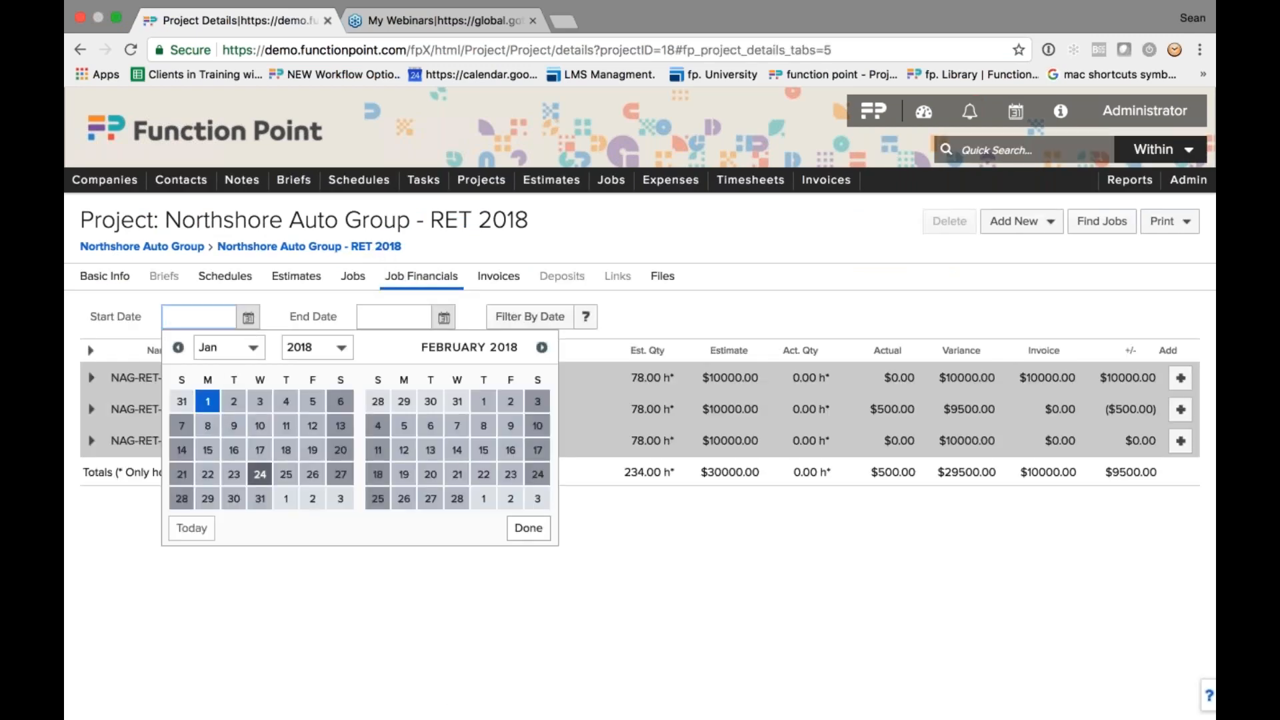
pyautogui.click(207, 401)
pyautogui.click(444, 317)
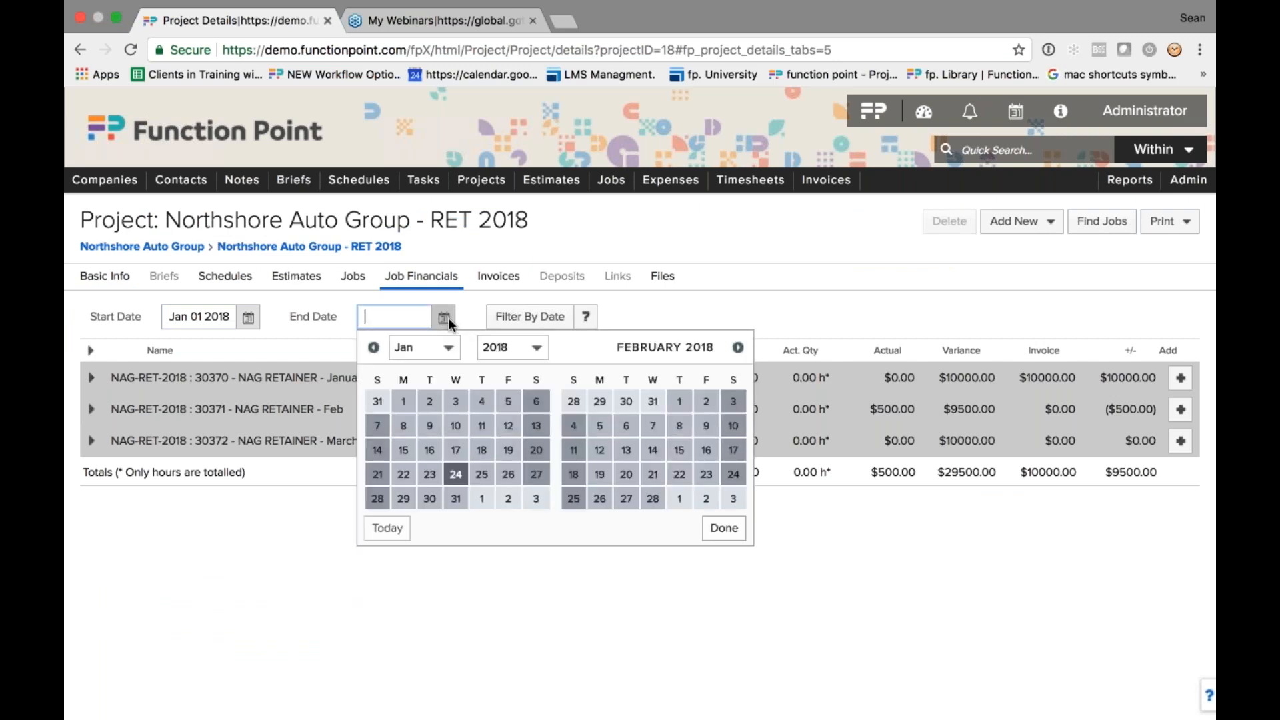
pyautogui.click(456, 502)
pyautogui.click(528, 318)
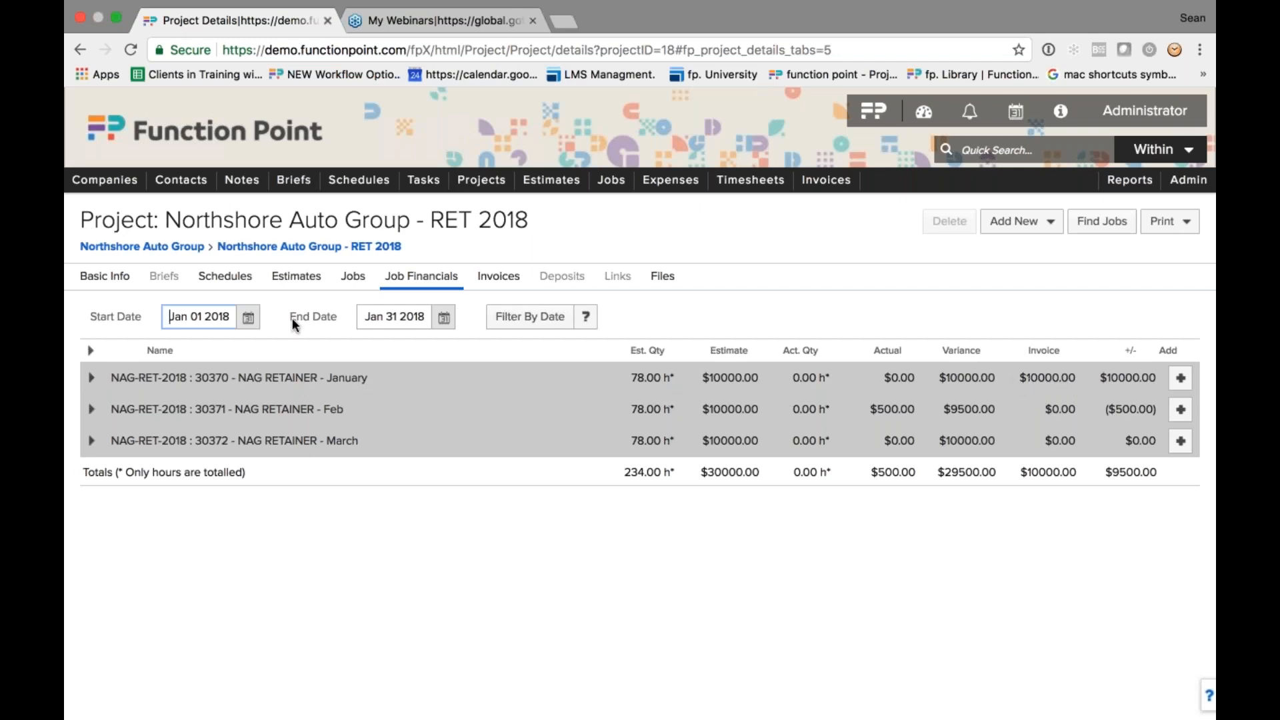
# Step: Check the project's budget in its basic info, and open the NAG RETAINER - Feb job from the job financials
pyautogui.click(360, 248)
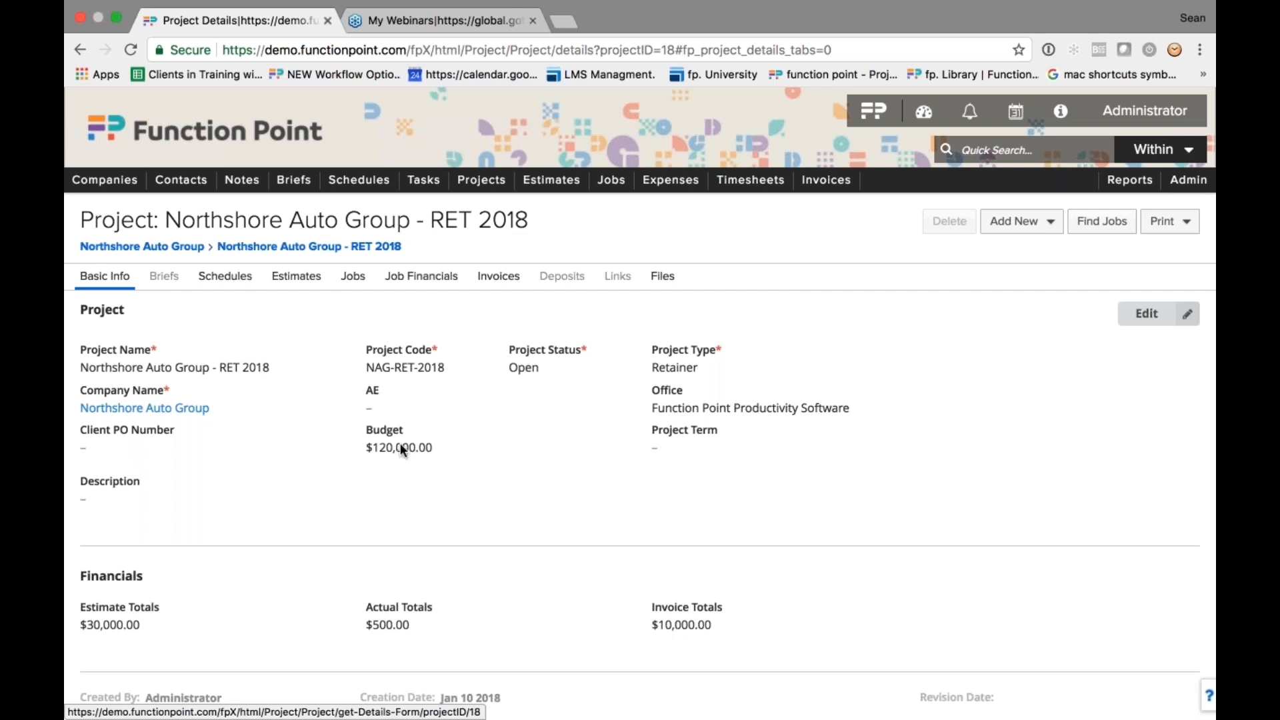
pyautogui.click(413, 278)
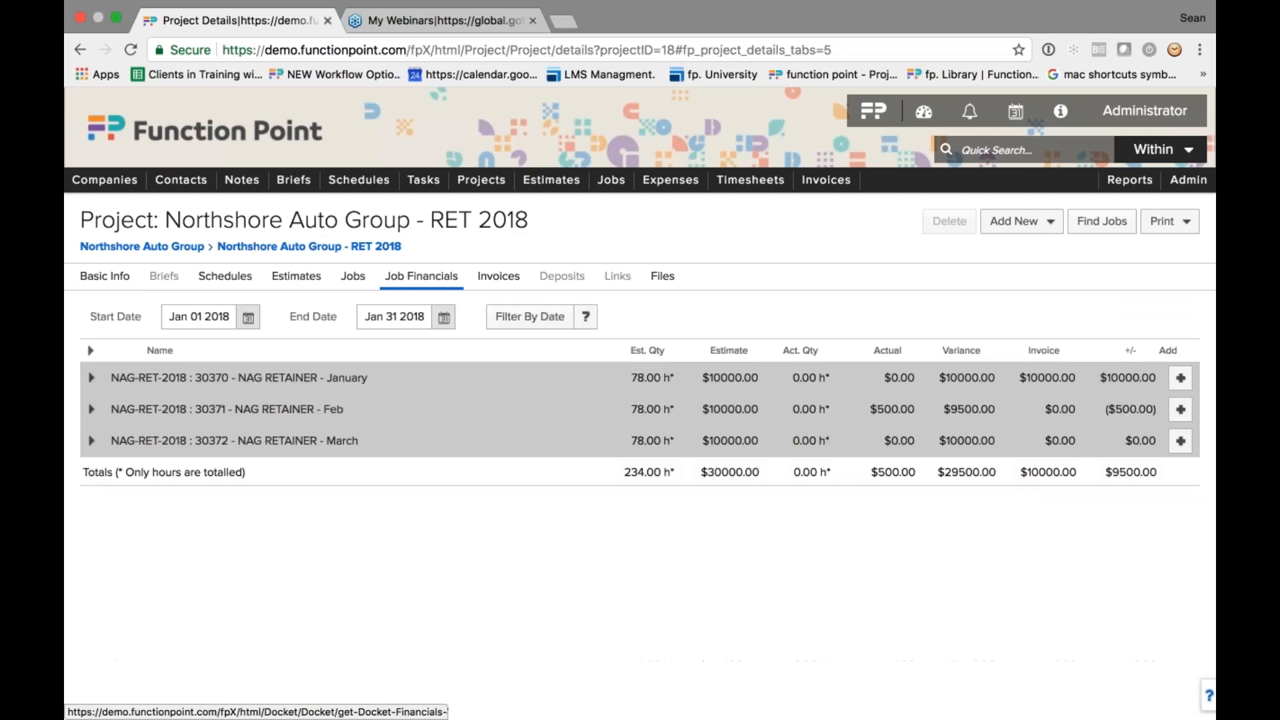
pyautogui.click(316, 410)
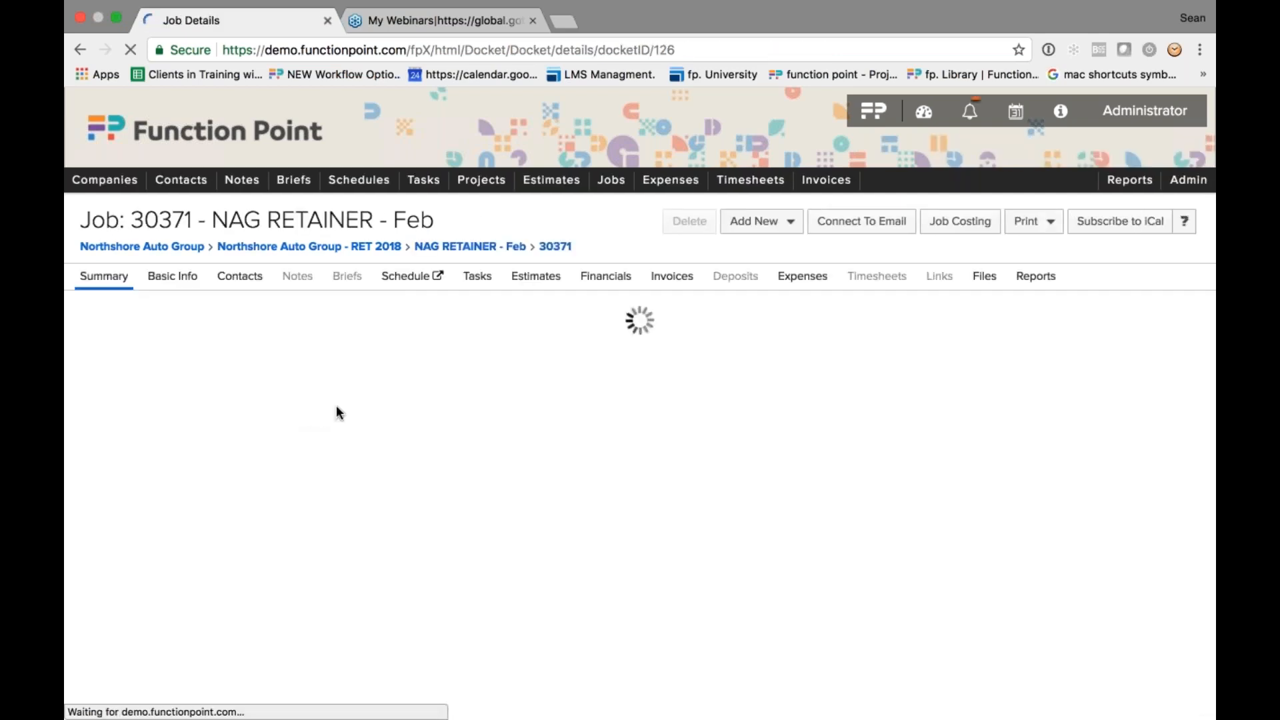
# Step: Add and save an interim invoice dated Feb 01 2018 for the NAG RETAINER - Feb job, calculated from the estimate
pyautogui.click(756, 231)
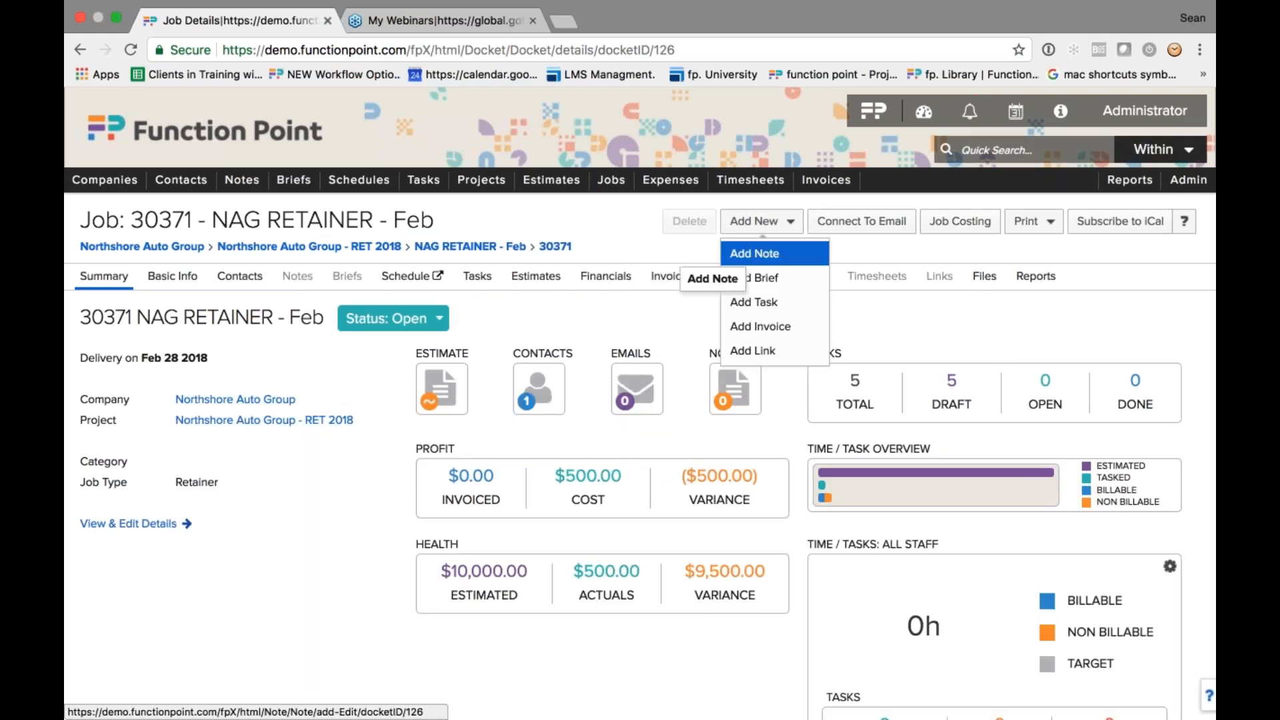
pyautogui.click(760, 326)
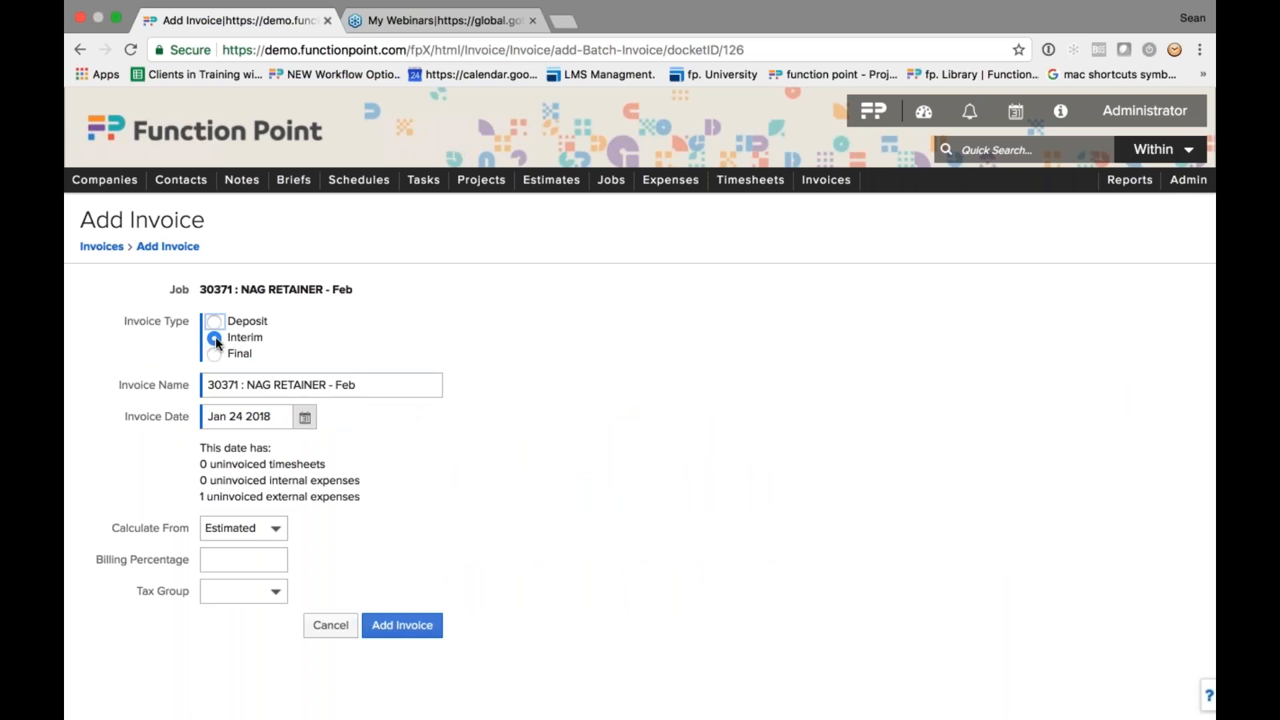
pyautogui.click(298, 415)
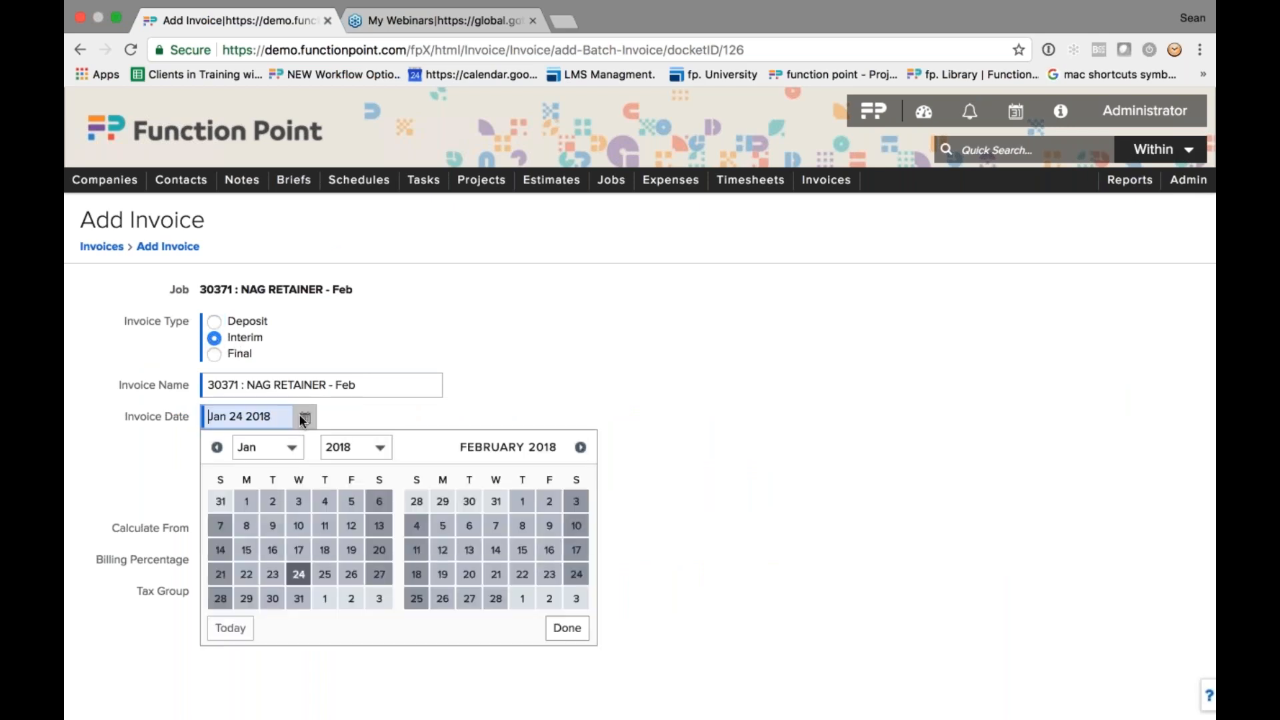
pyautogui.click(523, 501)
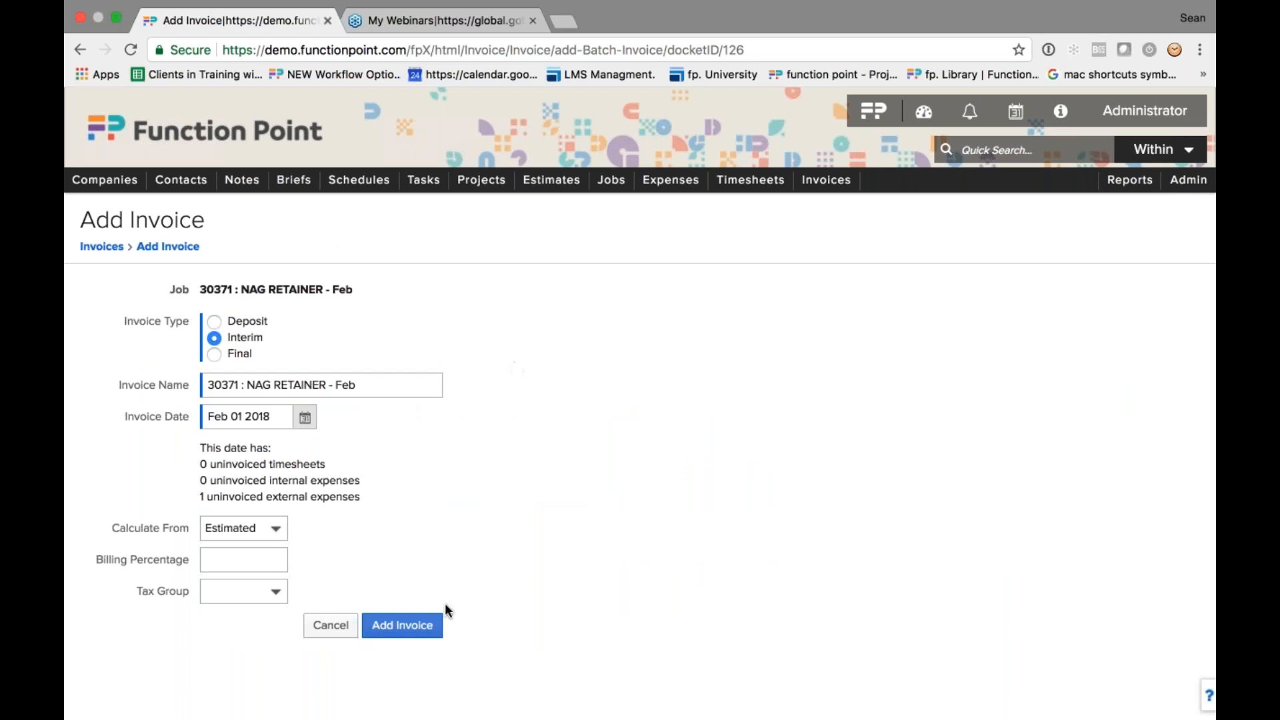
pyautogui.click(422, 625)
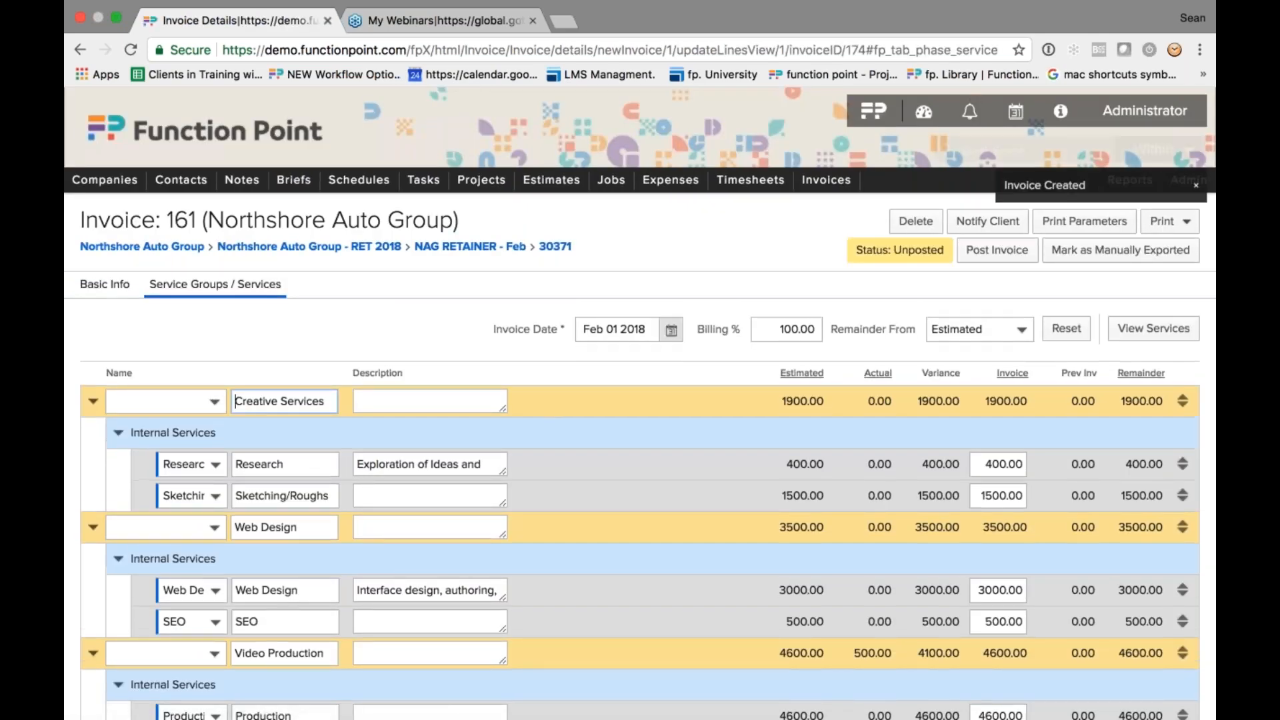
pyautogui.scroll(-5, 971, 390)
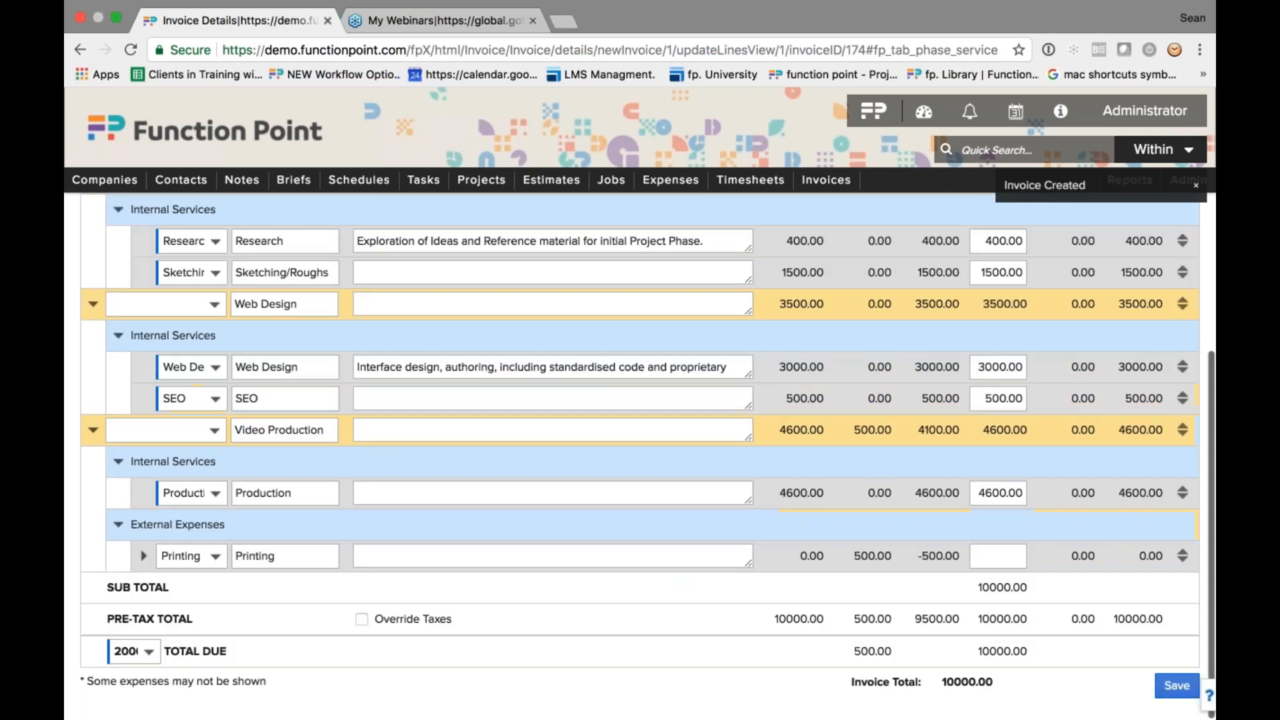
pyautogui.click(1170, 694)
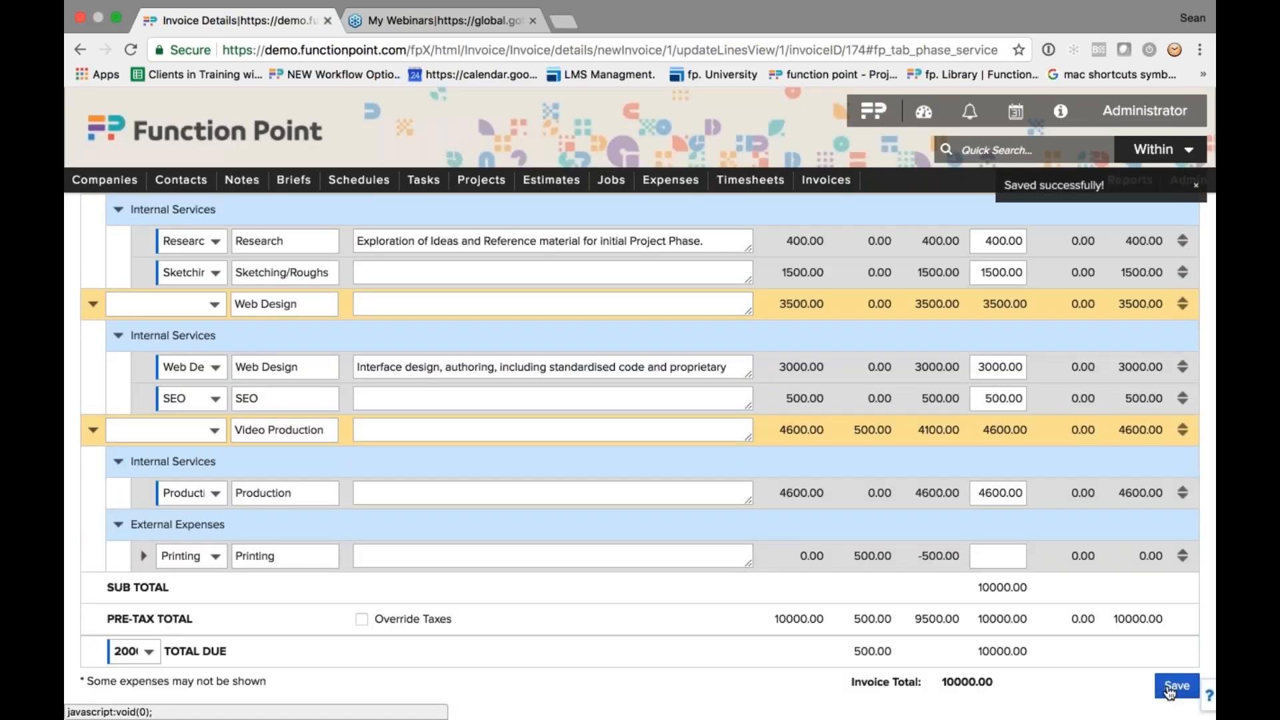
# Step: Return to the project's job financials and open the schedule of the NAG RETAINER - Feb job
pyautogui.click(308, 246)
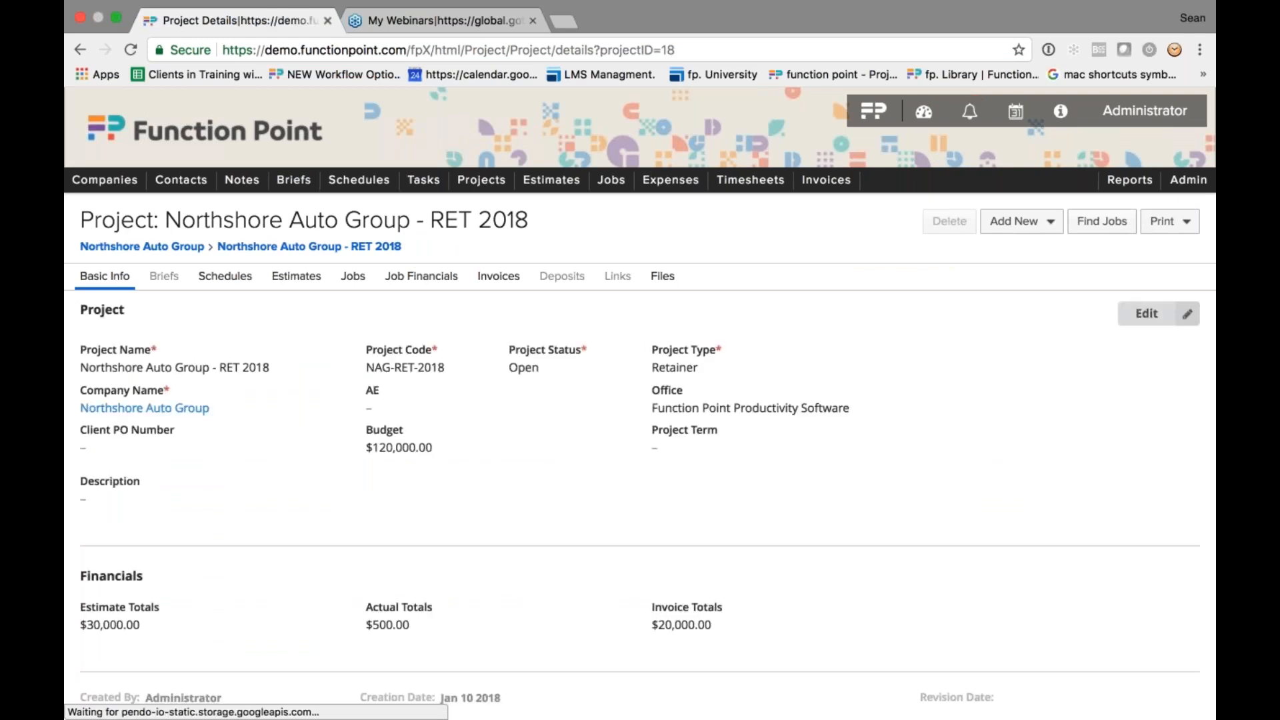
pyautogui.click(400, 278)
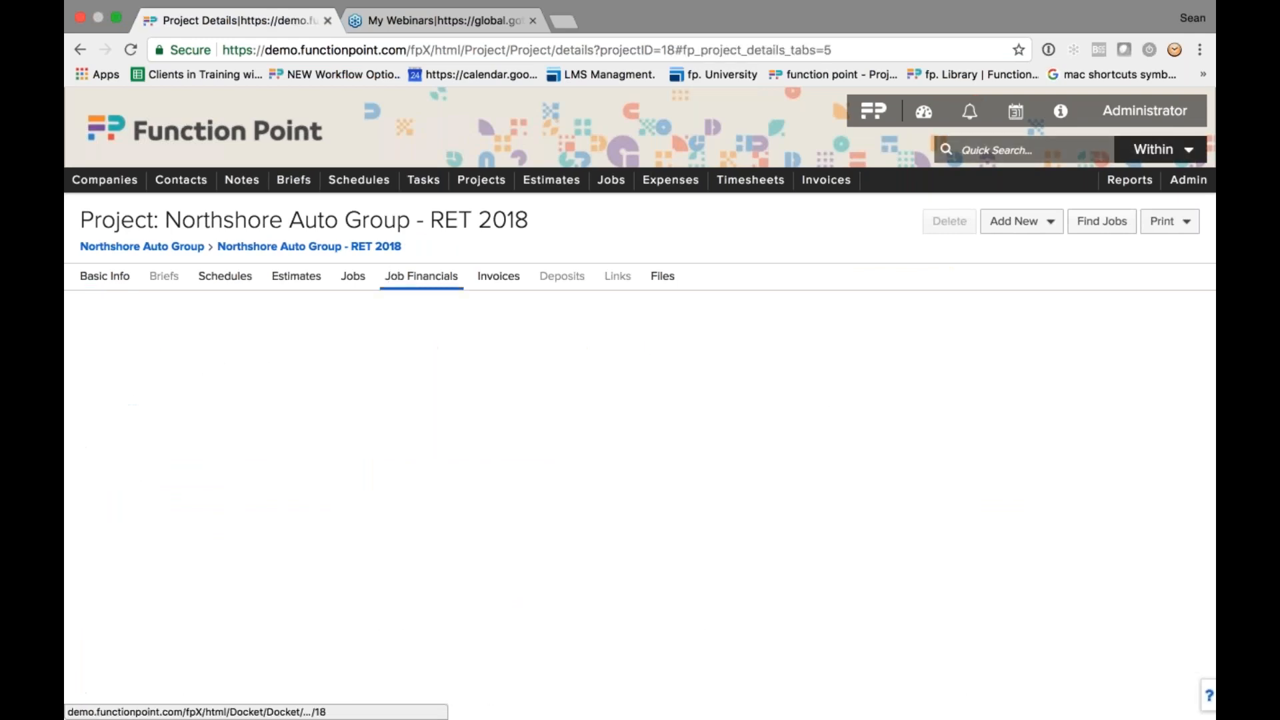
pyautogui.click(321, 413)
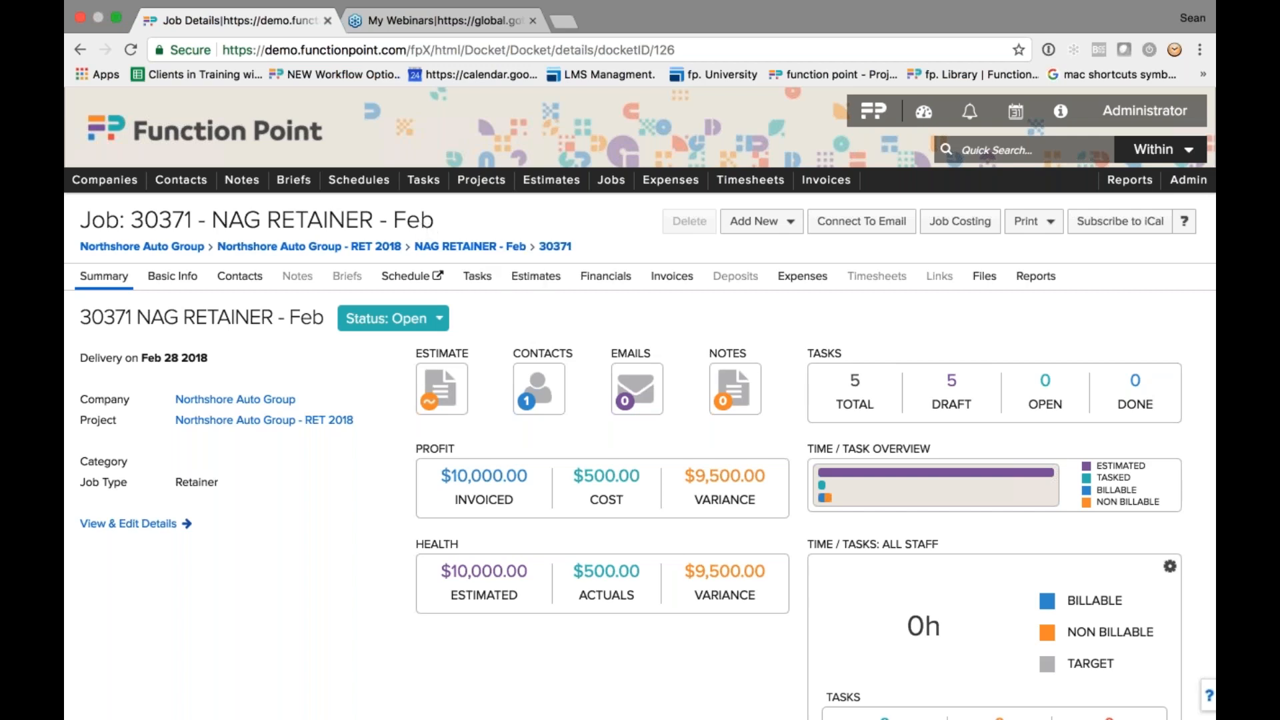
pyautogui.click(409, 282)
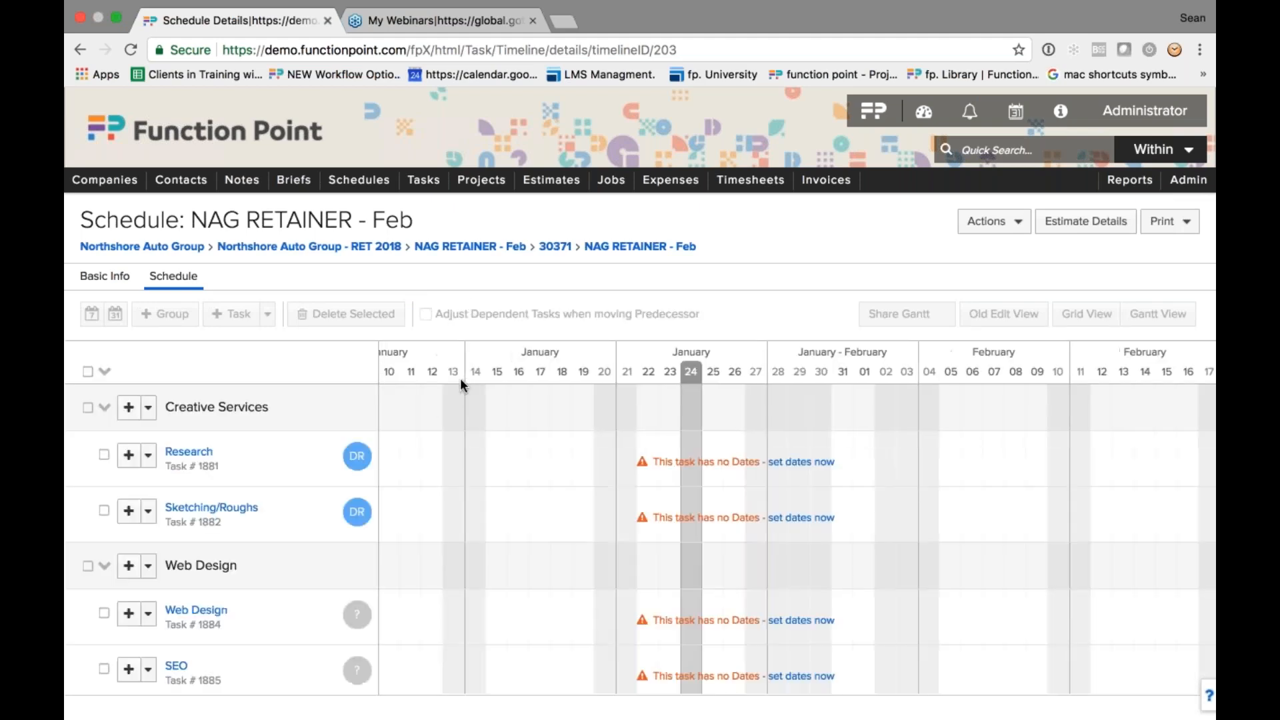
# Step: Review the Feb schedule's tasks in the Gantt, old edit and grid views
pyautogui.scroll(-3, 526, 470)
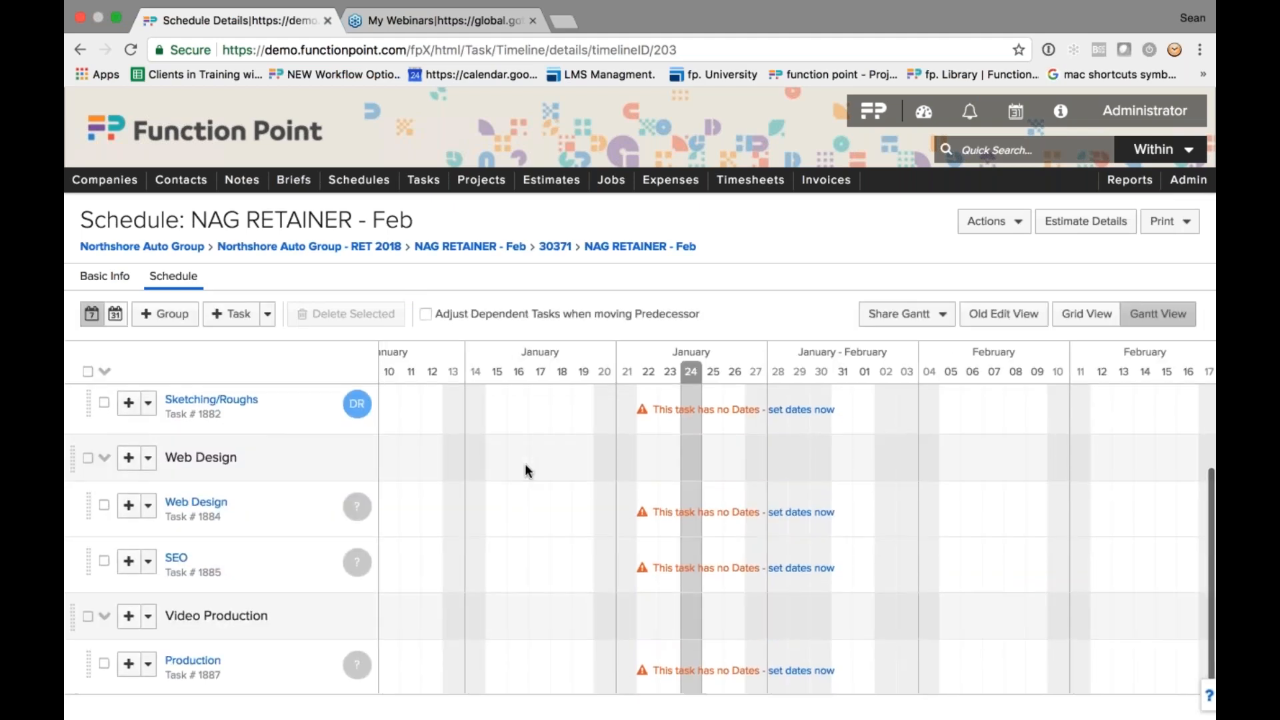
pyautogui.click(984, 327)
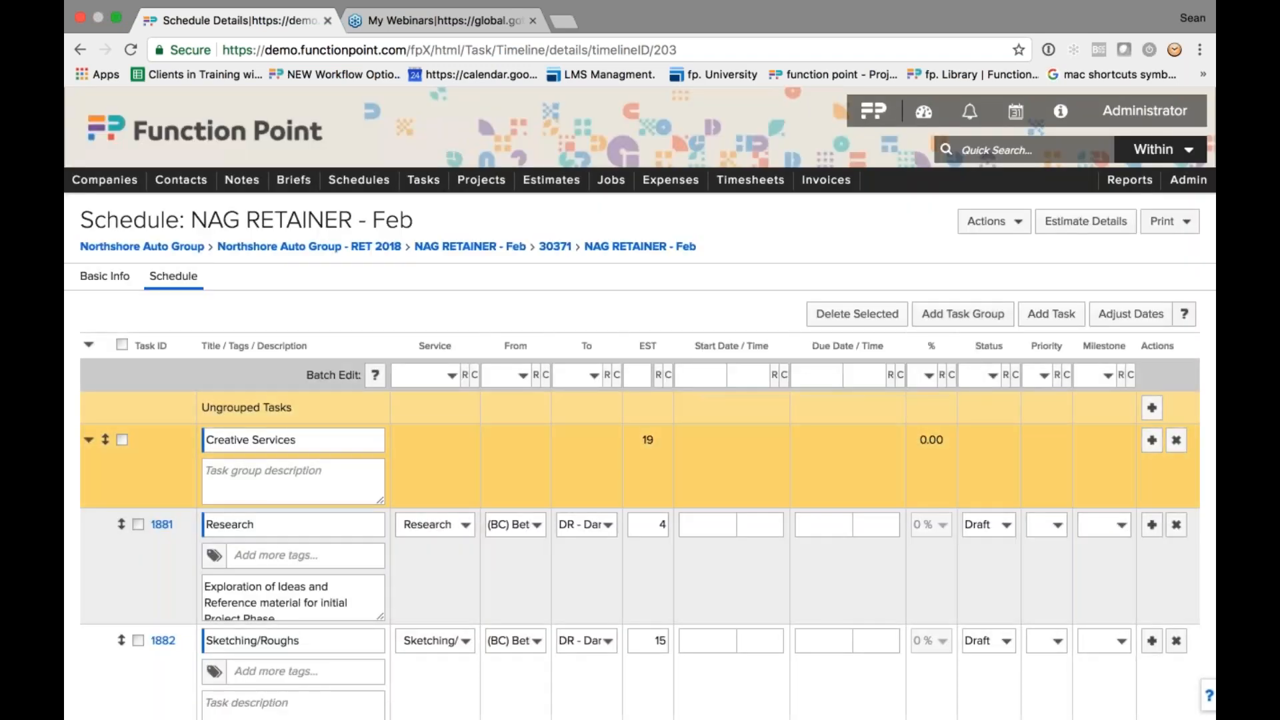
pyautogui.click(667, 253)
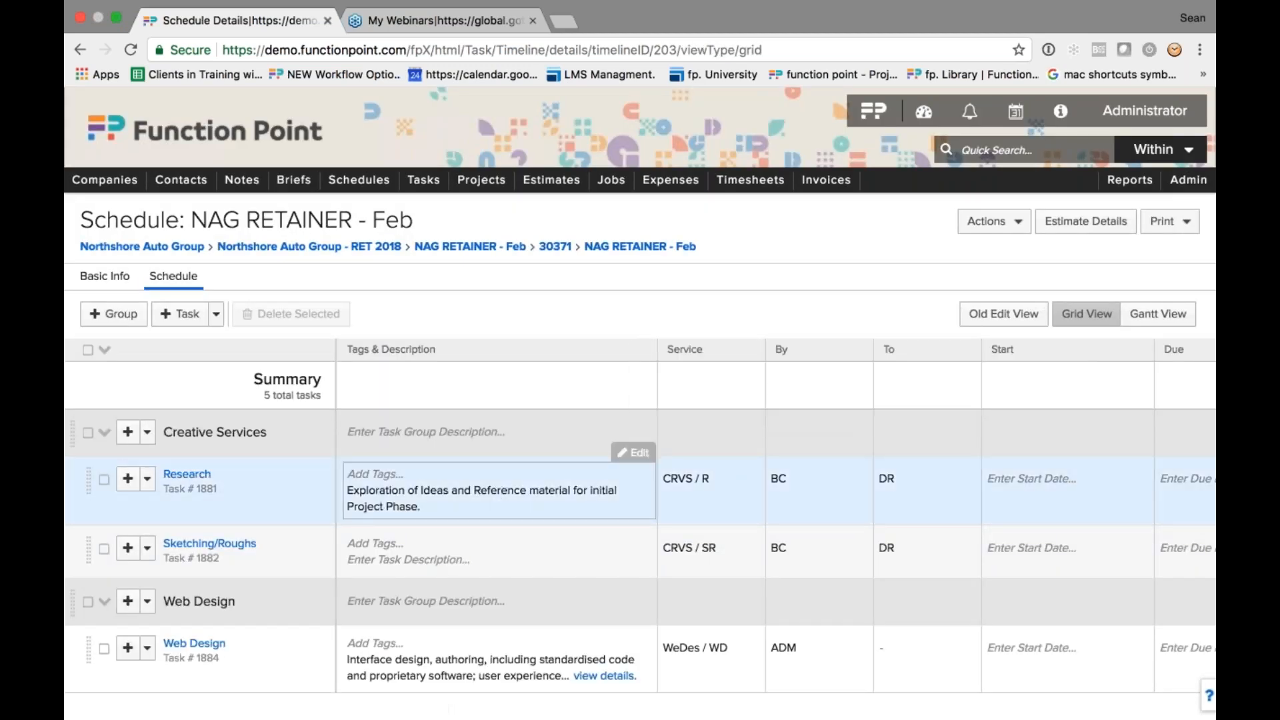
pyautogui.scroll(-3, 251, 496)
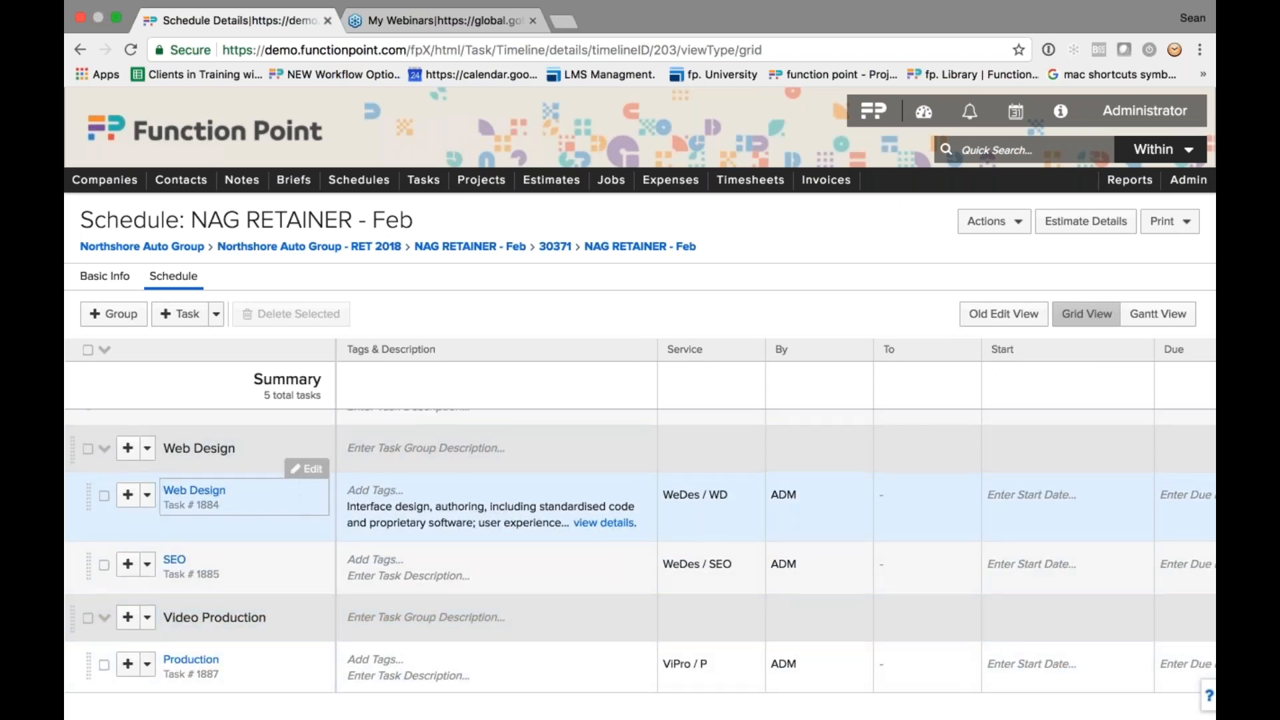
pyautogui.scroll(2, 295, 488)
pyautogui.scroll(2, 295, 488)
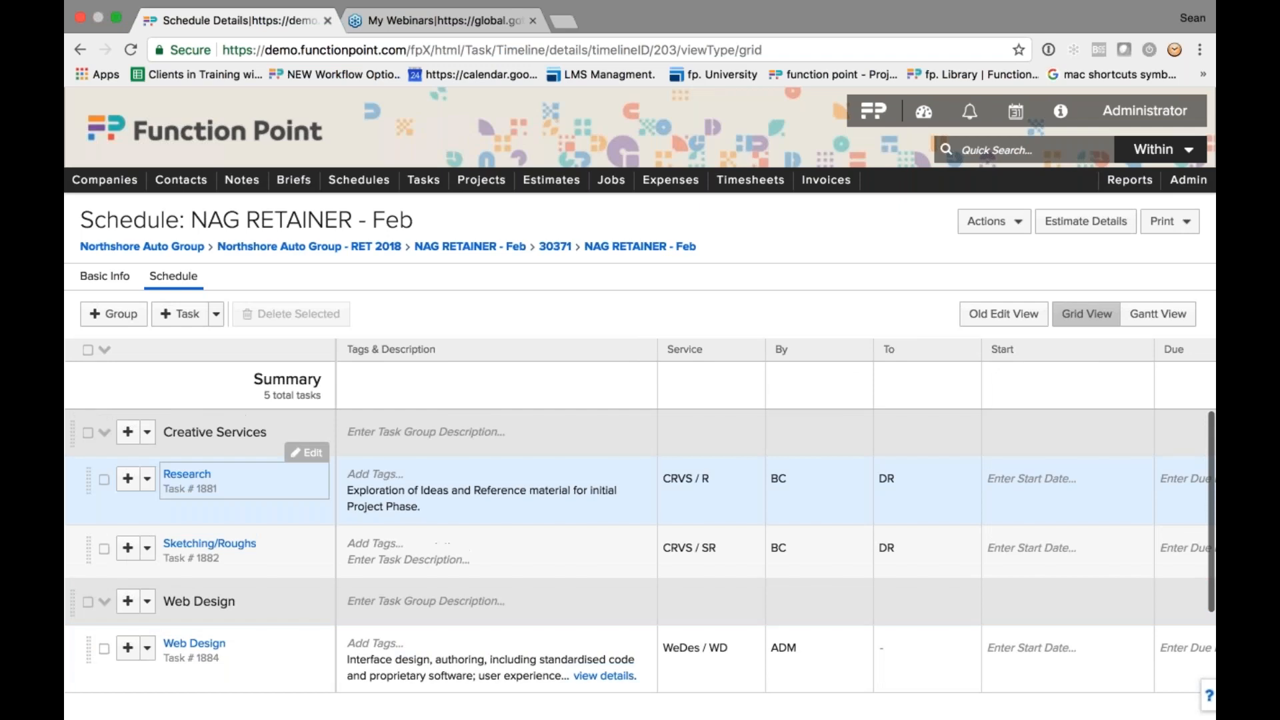
# Step: Add a new task to the Feb schedule and move it to the end of the Creative Services group
pyautogui.click(172, 319)
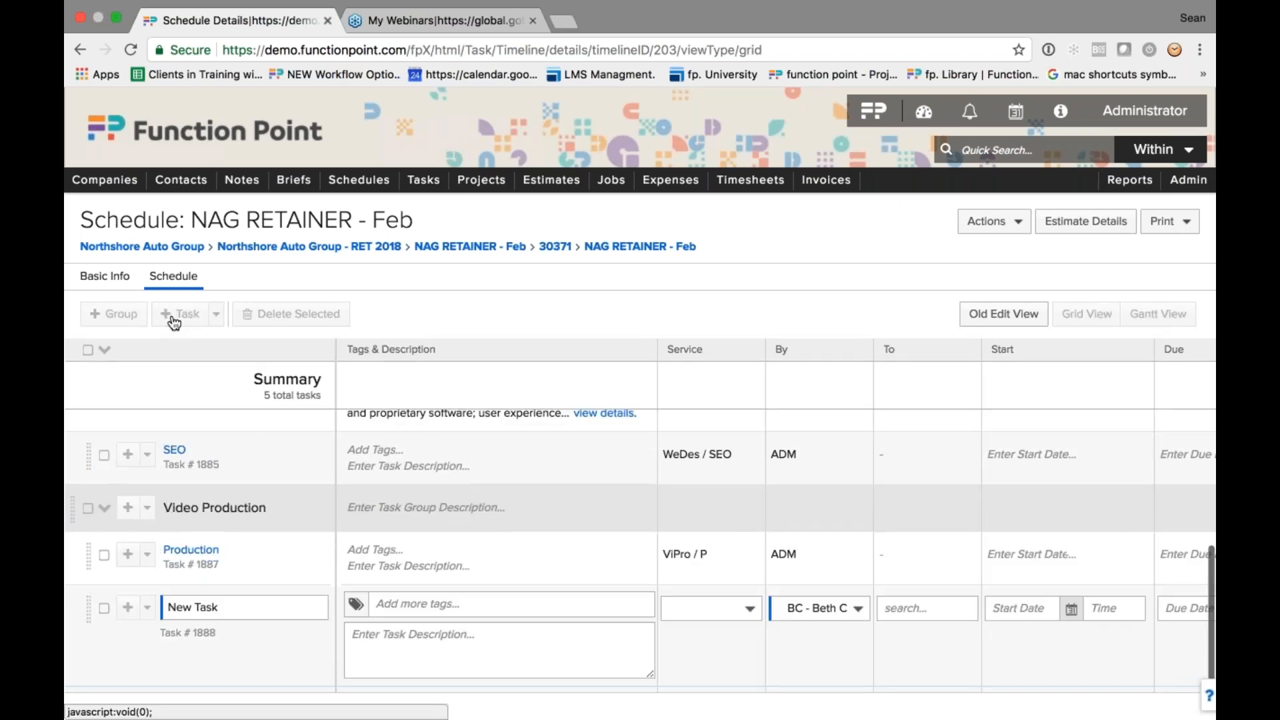
pyautogui.moveTo(92, 573)
pyautogui.mouseDown()
pyautogui.moveTo(104, 508)
pyautogui.moveTo(85, 581)
pyautogui.mouseUp()
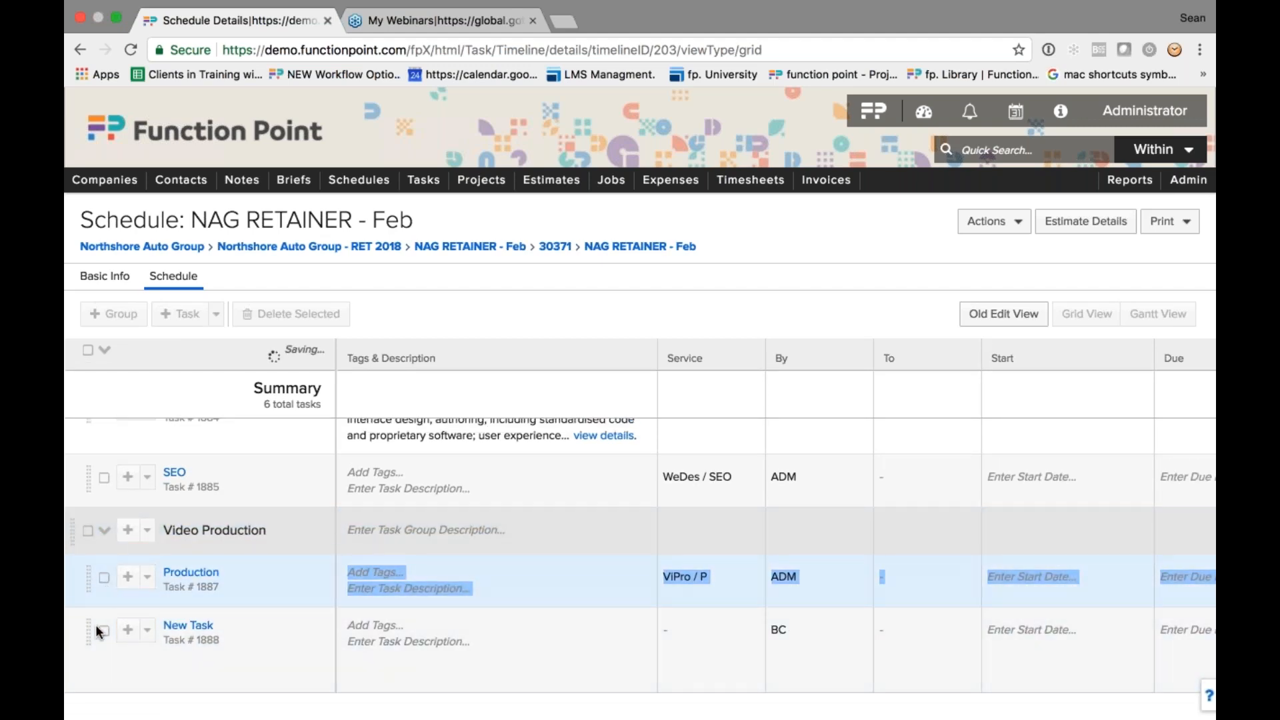
pyautogui.moveTo(95, 627); pyautogui.dragTo(79, 439)
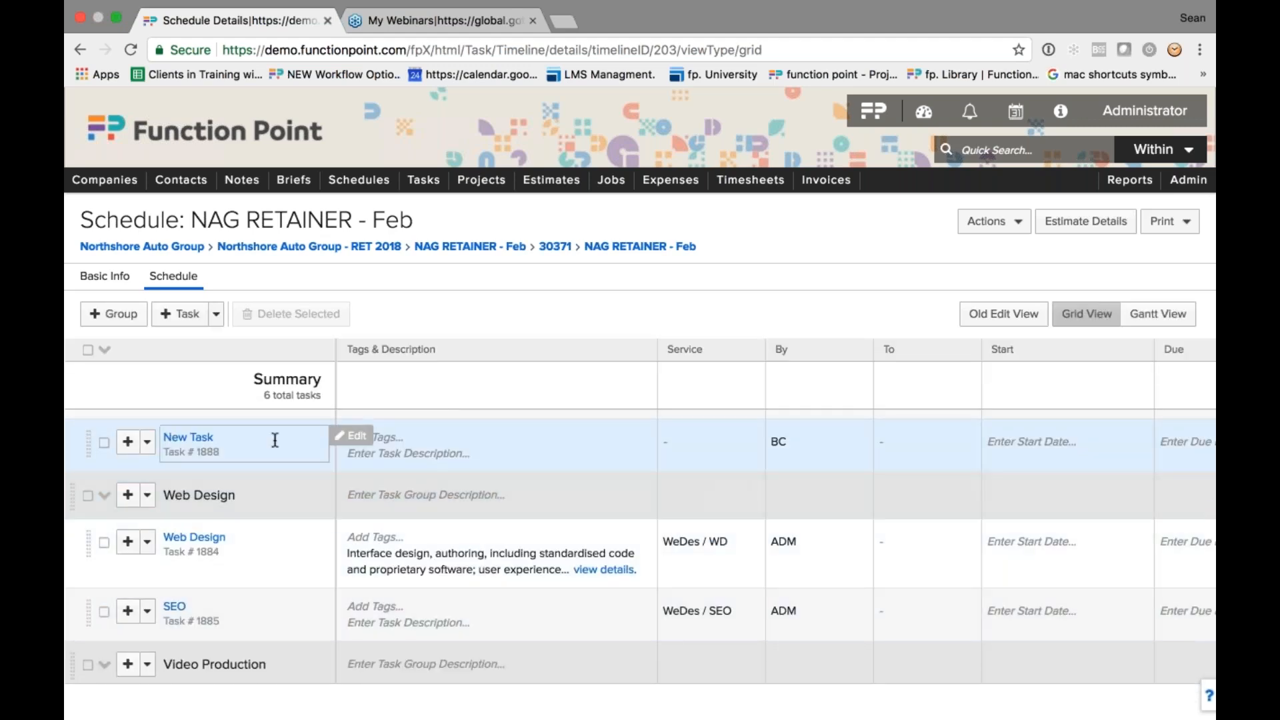
# Step: Name the new task "invoice" and set its service to Research
pyautogui.click(275, 440)
pyautogui.write('invoice')
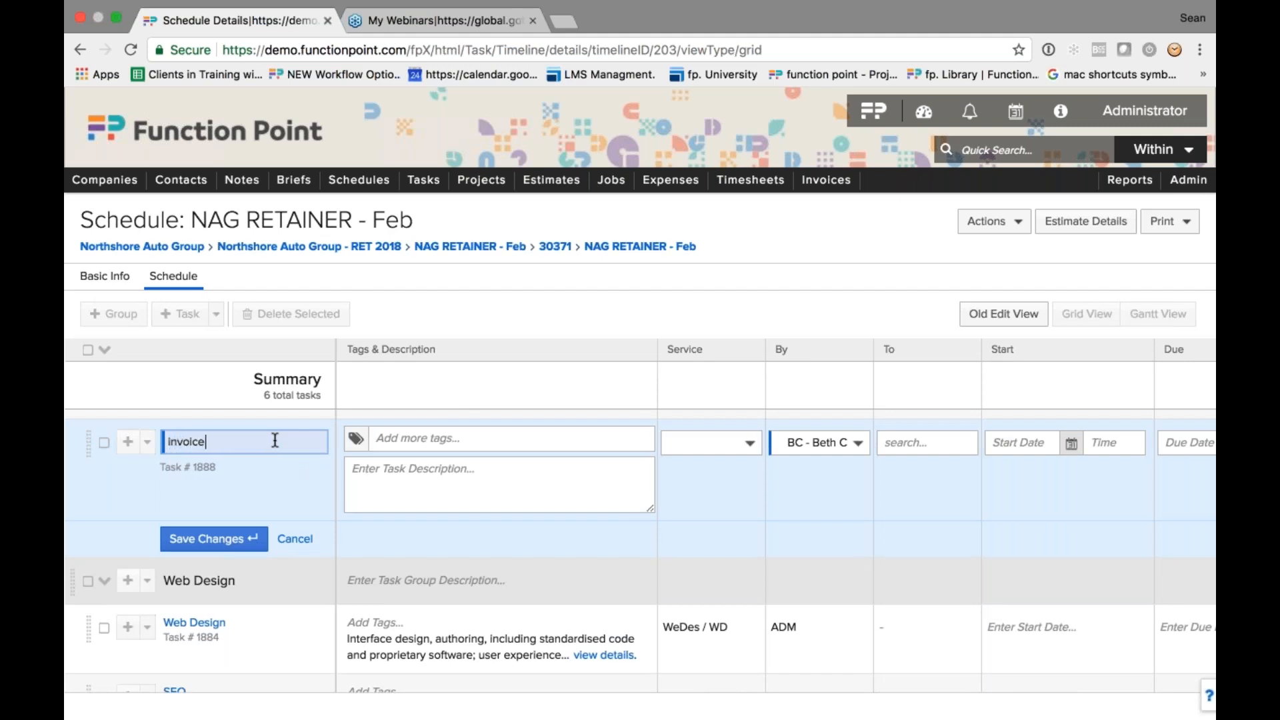
pyautogui.press('Tab')
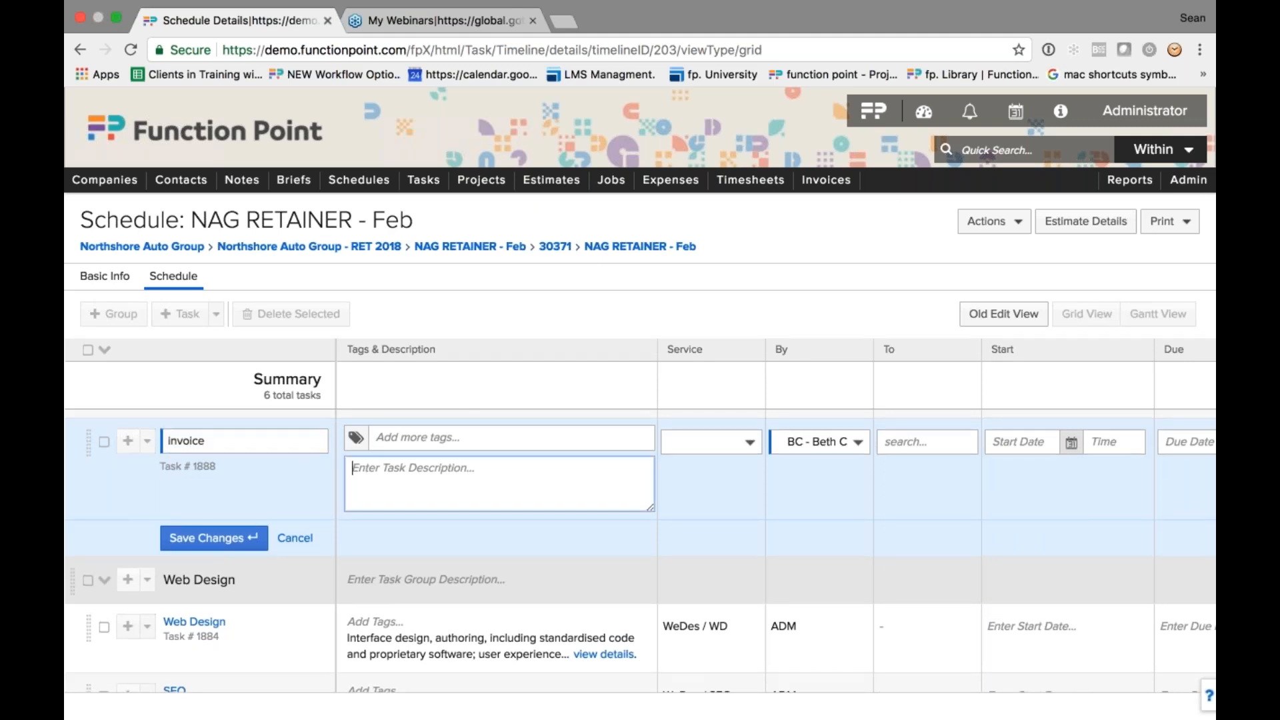
pyautogui.click(738, 442)
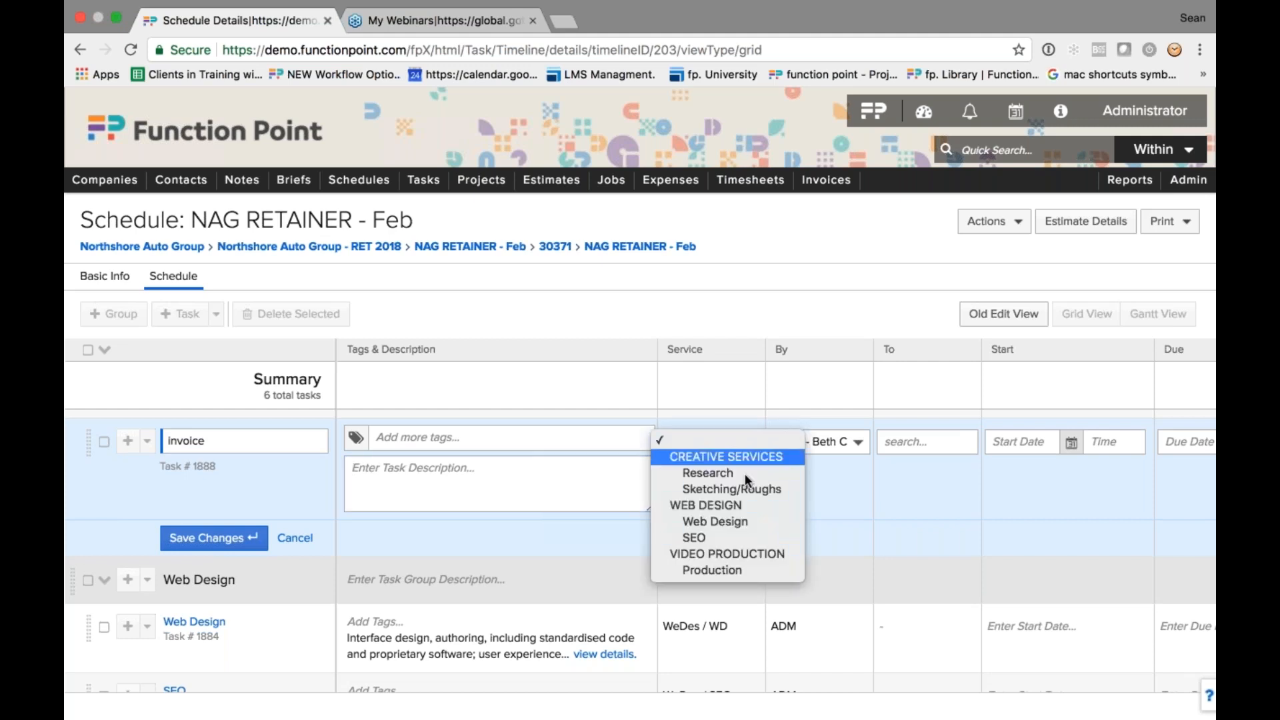
pyautogui.click(707, 475)
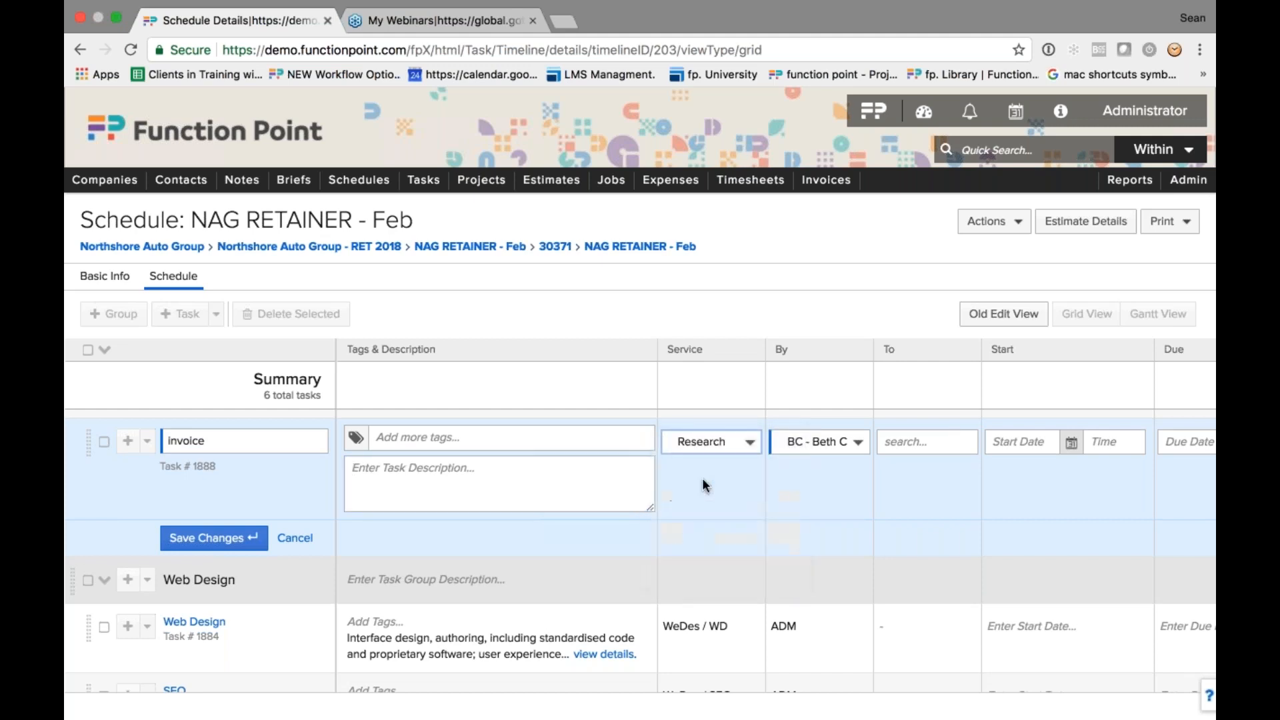
# Step: Assign the invoice task to the AT staff member and set both its start and due dates to Feb 01 2018
pyautogui.click(884, 454)
pyautogui.click(926, 614)
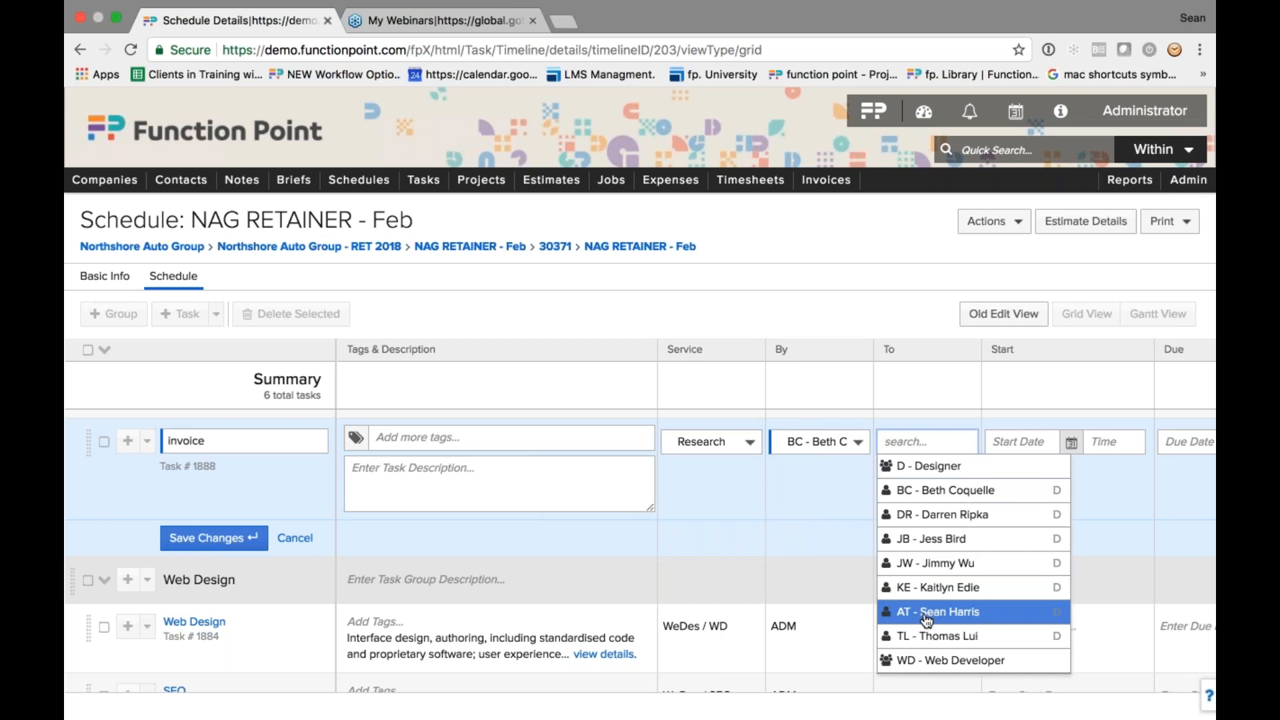
pyautogui.click(1063, 443)
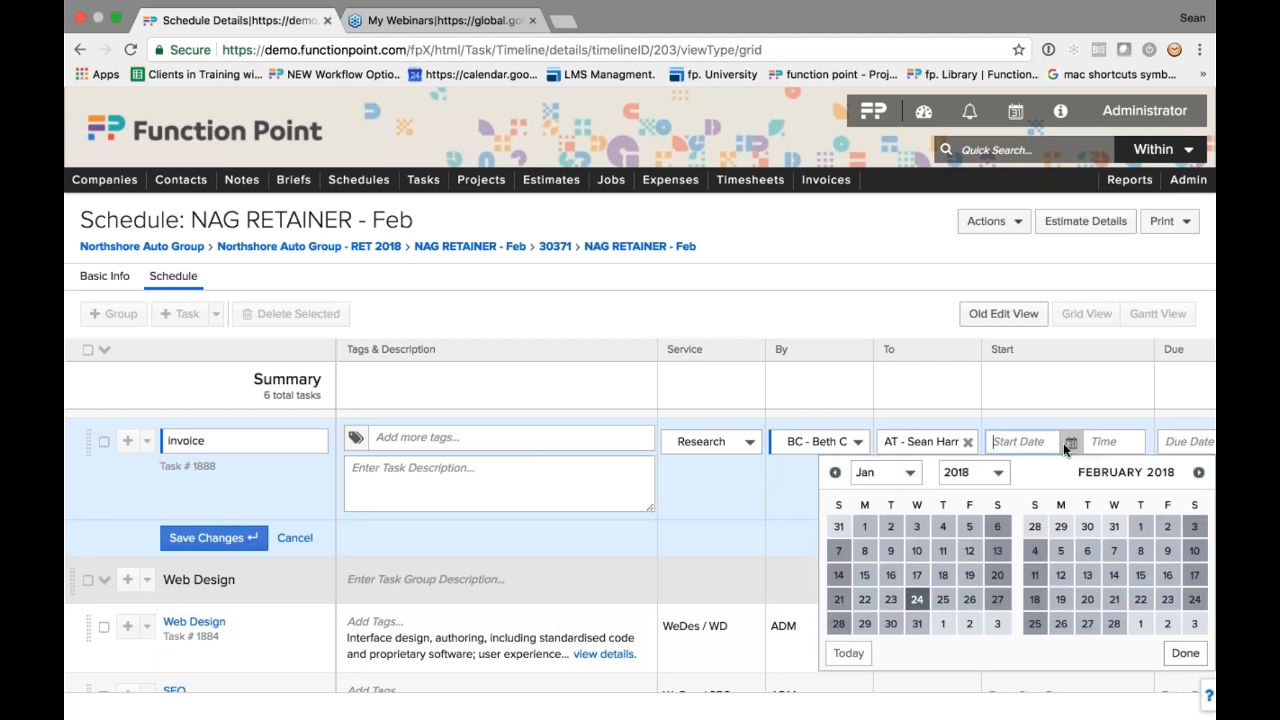
pyautogui.click(1138, 526)
pyautogui.hscroll(3, 1122, 478)
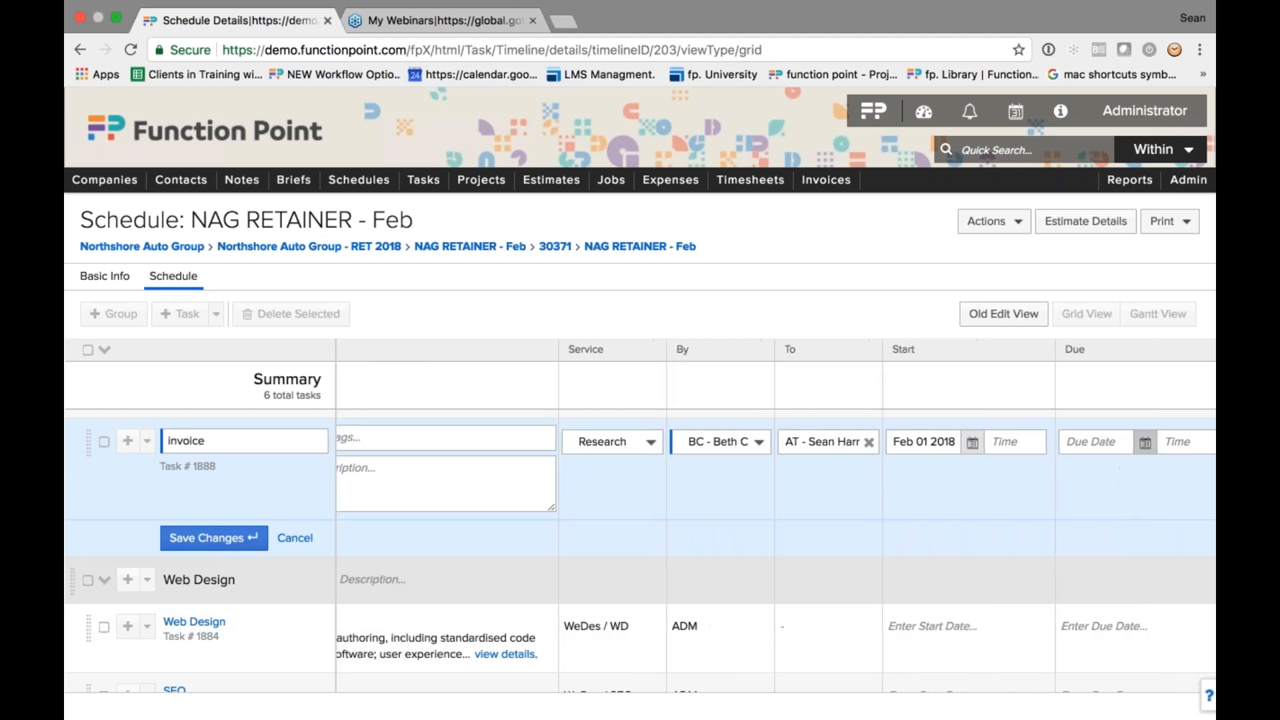
pyautogui.click(1140, 444)
pyautogui.click(1141, 519)
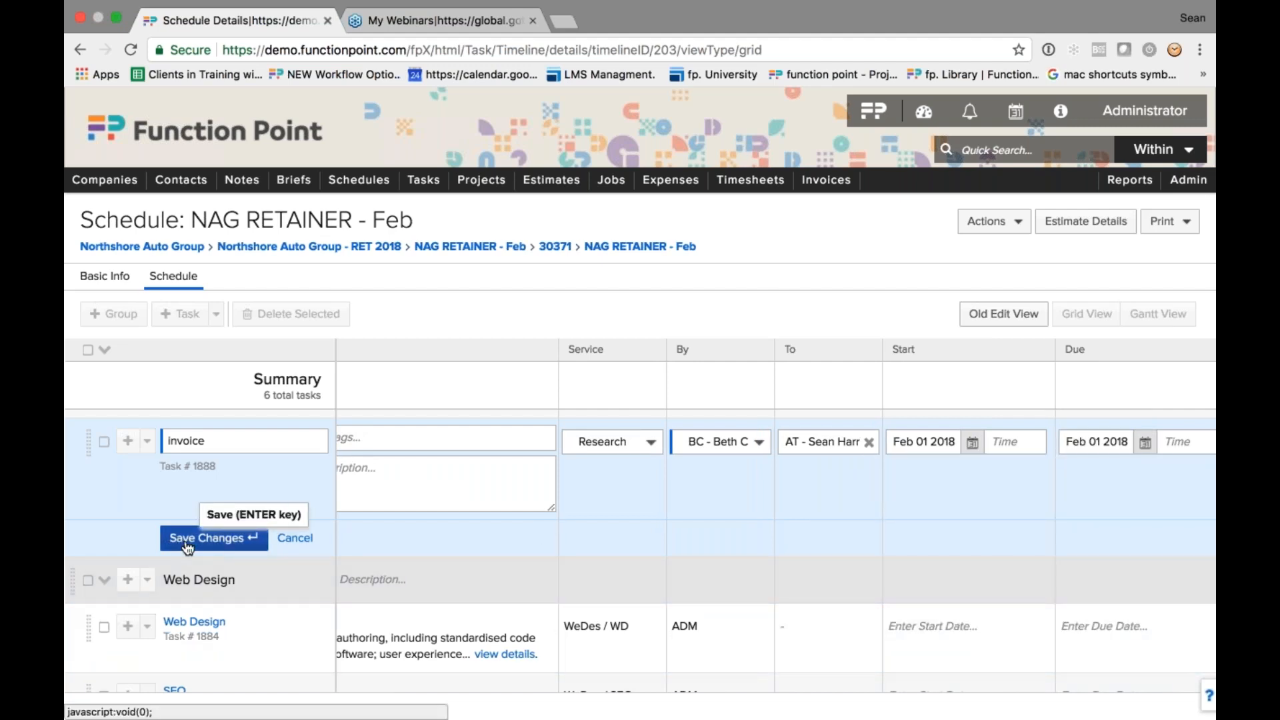
# Step: Save the changes to the invoice task in the Feb schedule
pyautogui.click(208, 538)
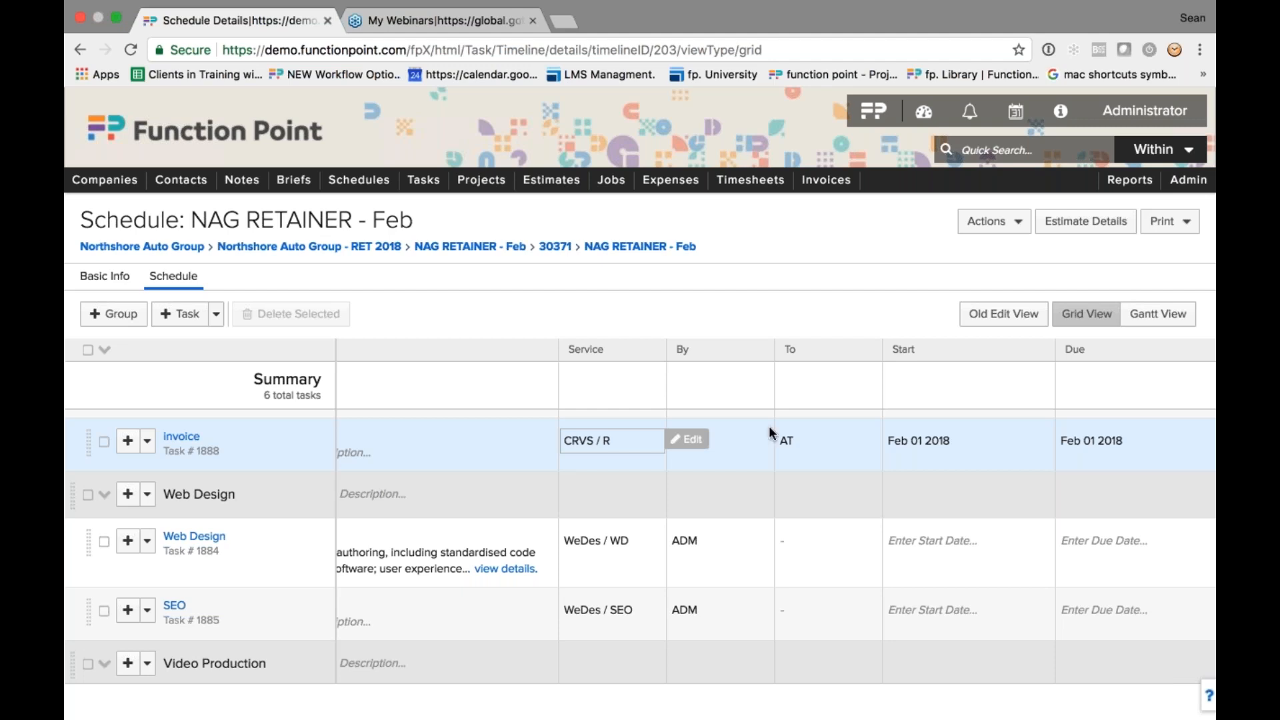
pyautogui.moveTo(1207, 309)
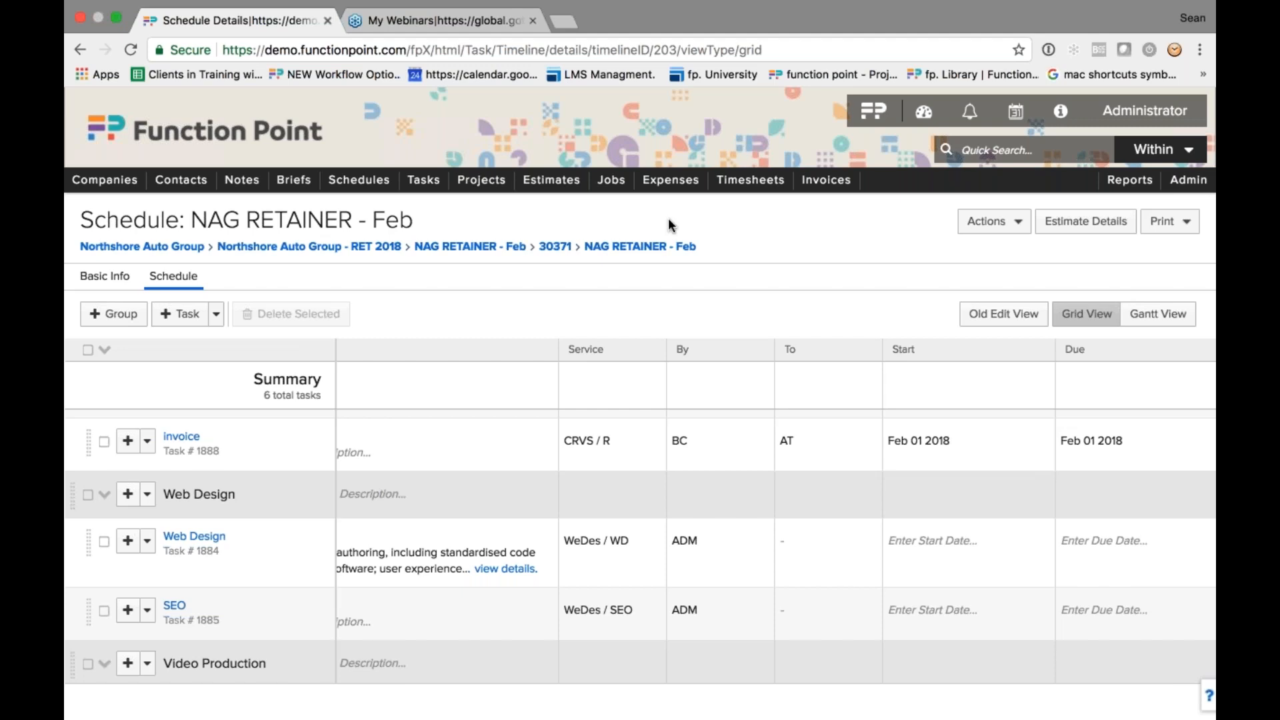
# Step: Open the Safeway SEO job in the Safeway Simple SEO SLA project and review its financials
pyautogui.moveTo(482, 184)
pyautogui.click(484, 210)
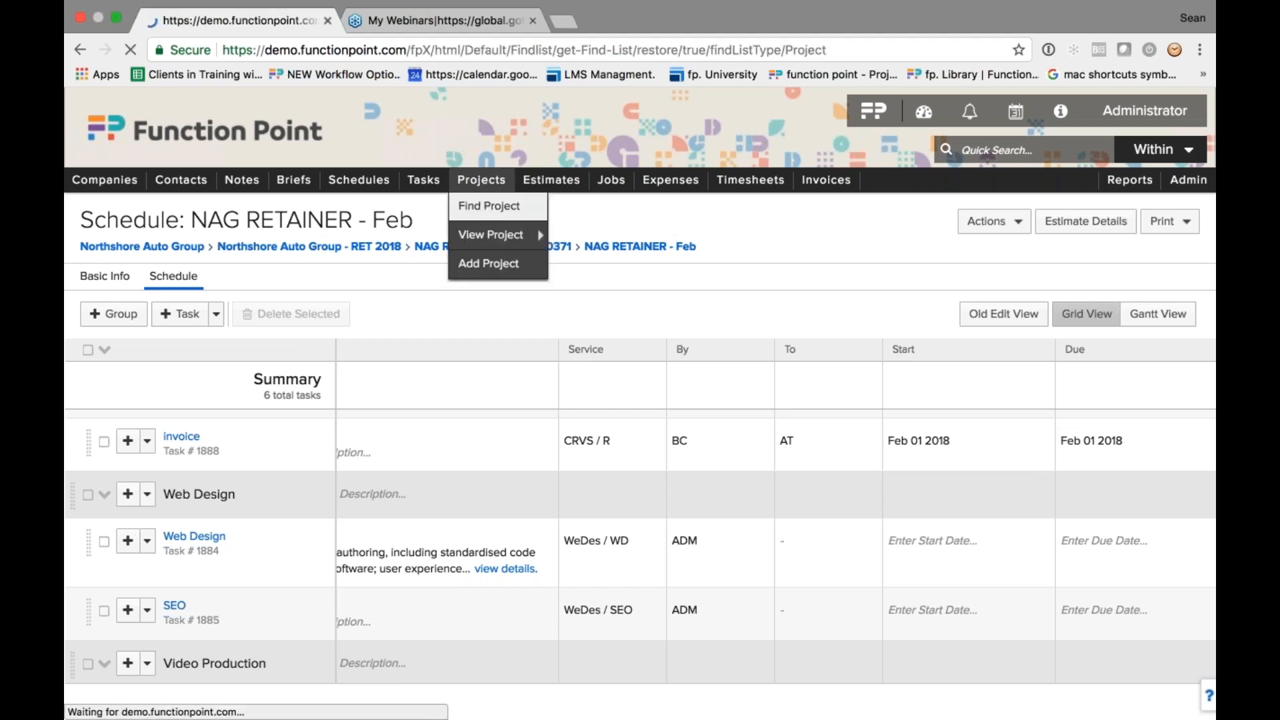
pyautogui.moveTo(502, 241)
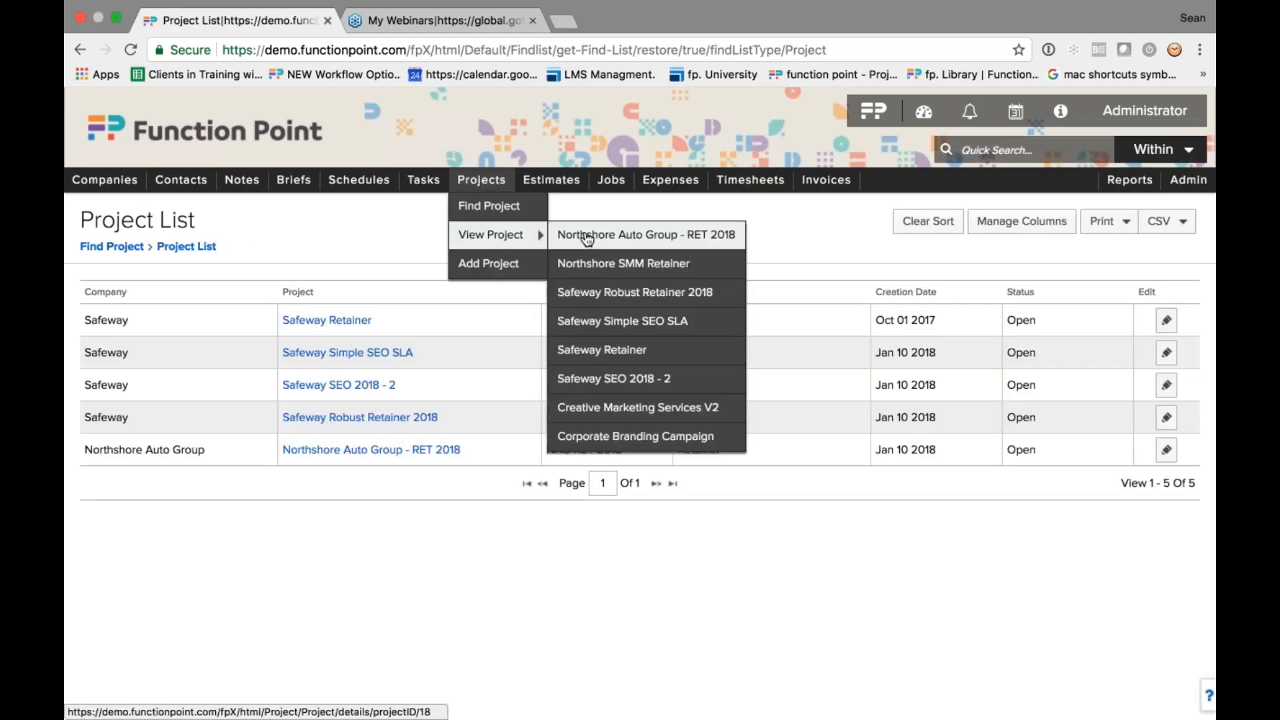
pyautogui.click(595, 323)
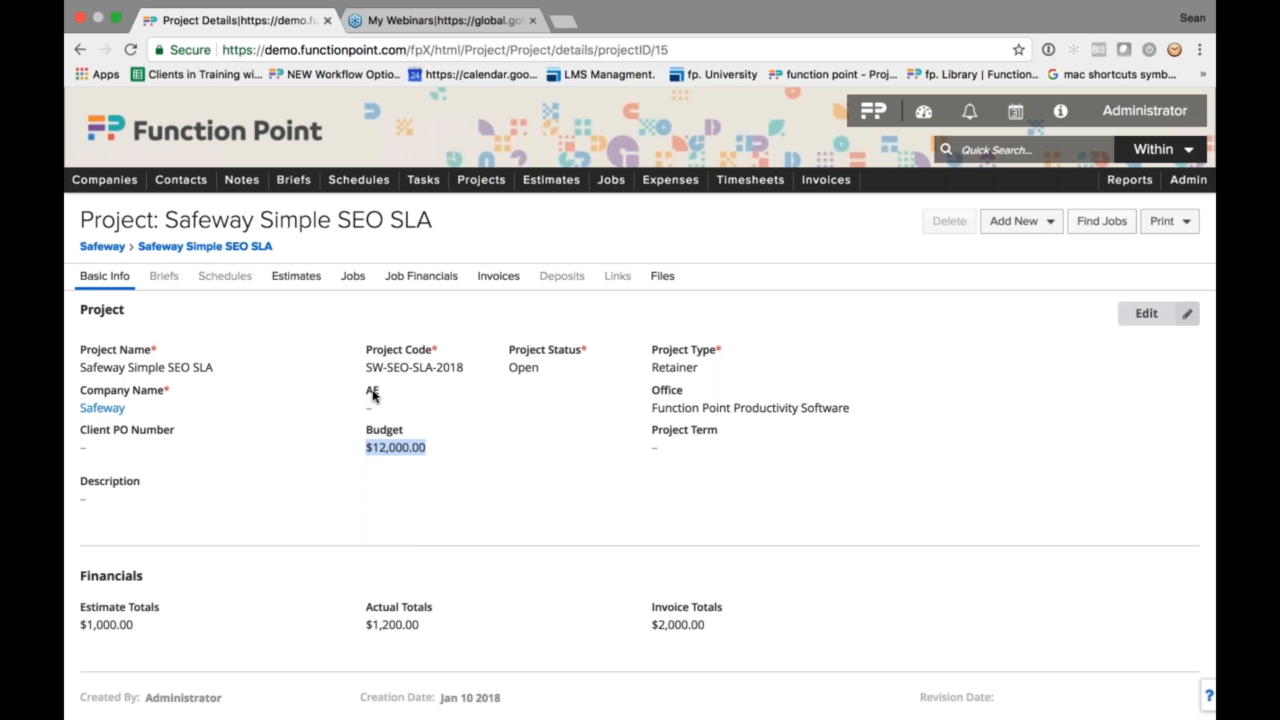
pyautogui.click(359, 280)
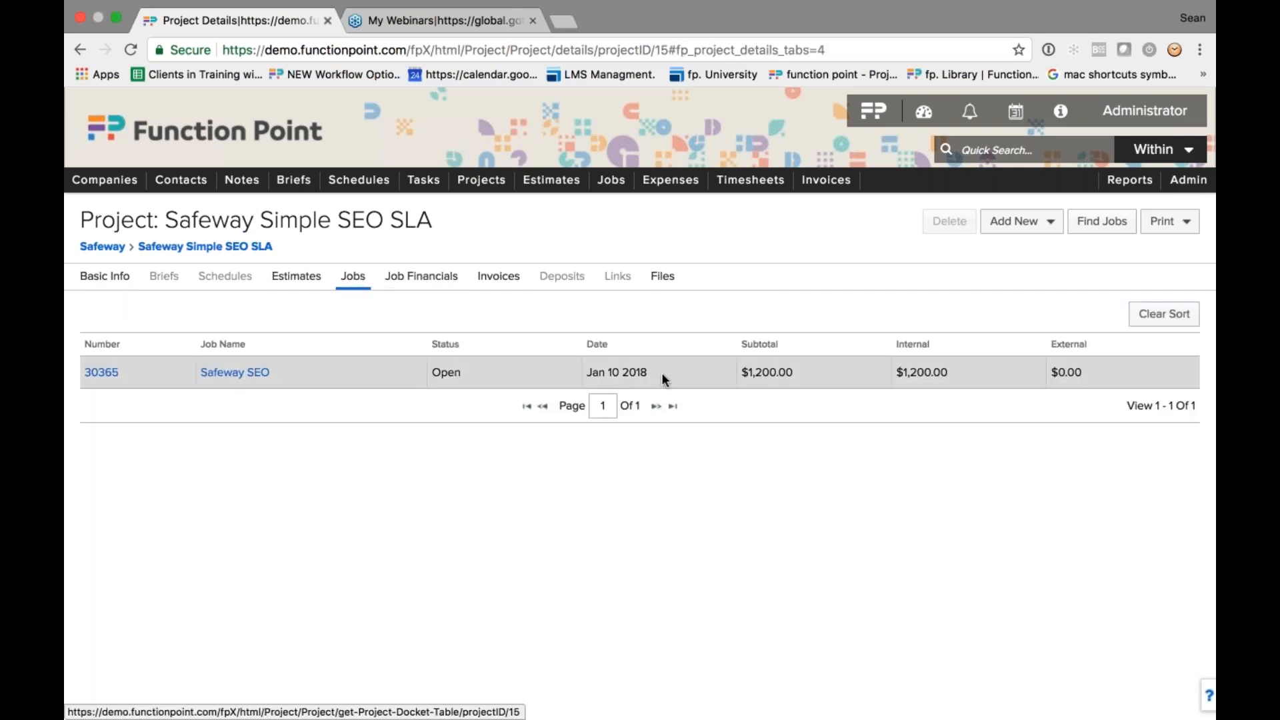
pyautogui.click(245, 371)
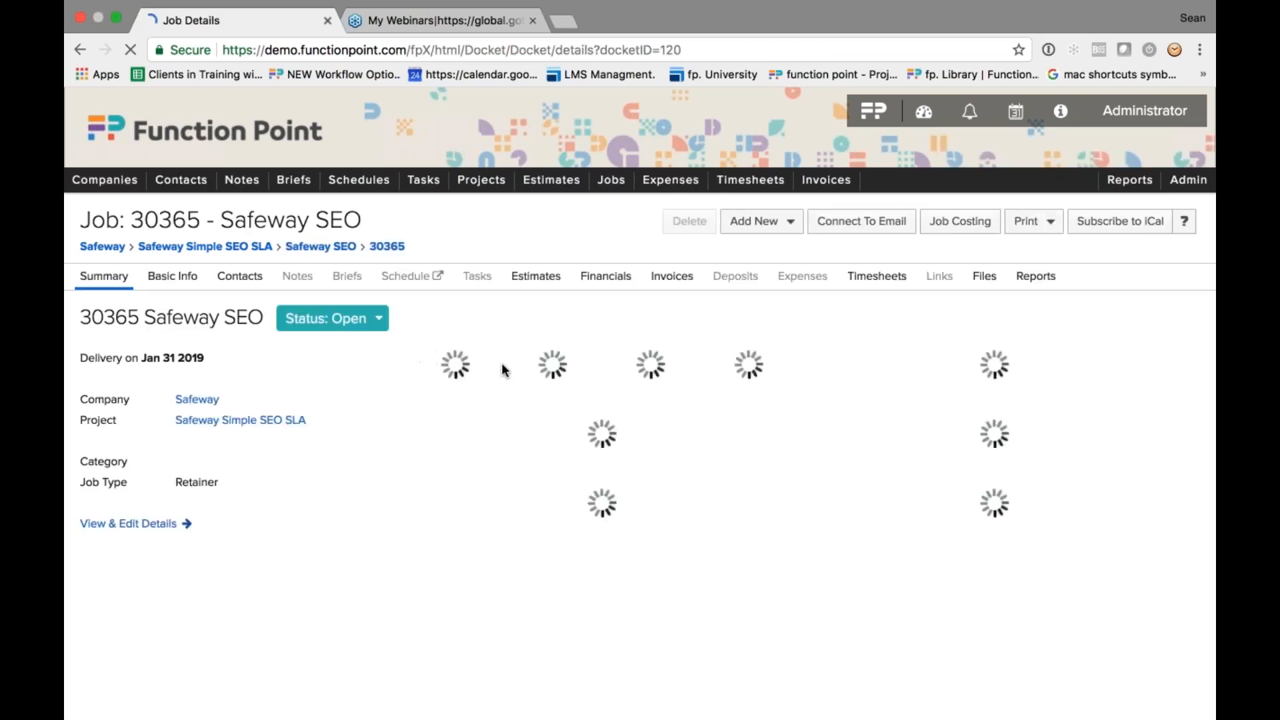
pyautogui.click(605, 276)
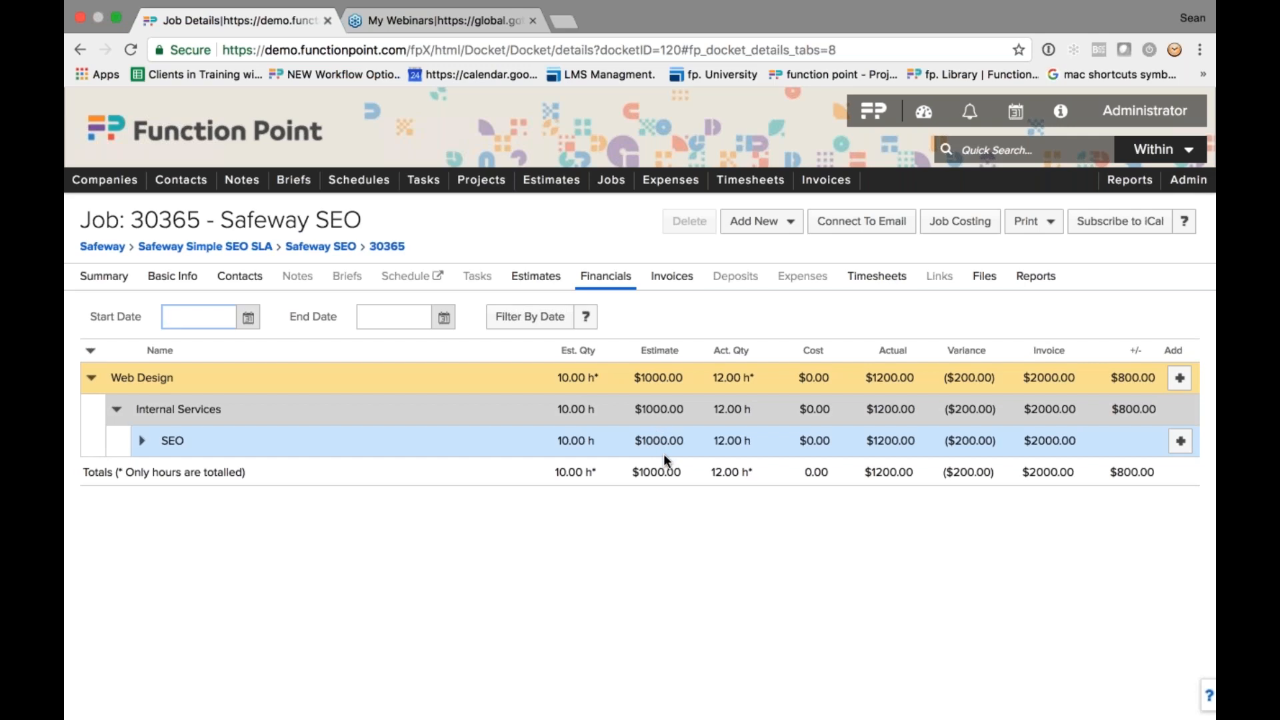
pyautogui.click(883, 172)
pyautogui.click(1189, 179)
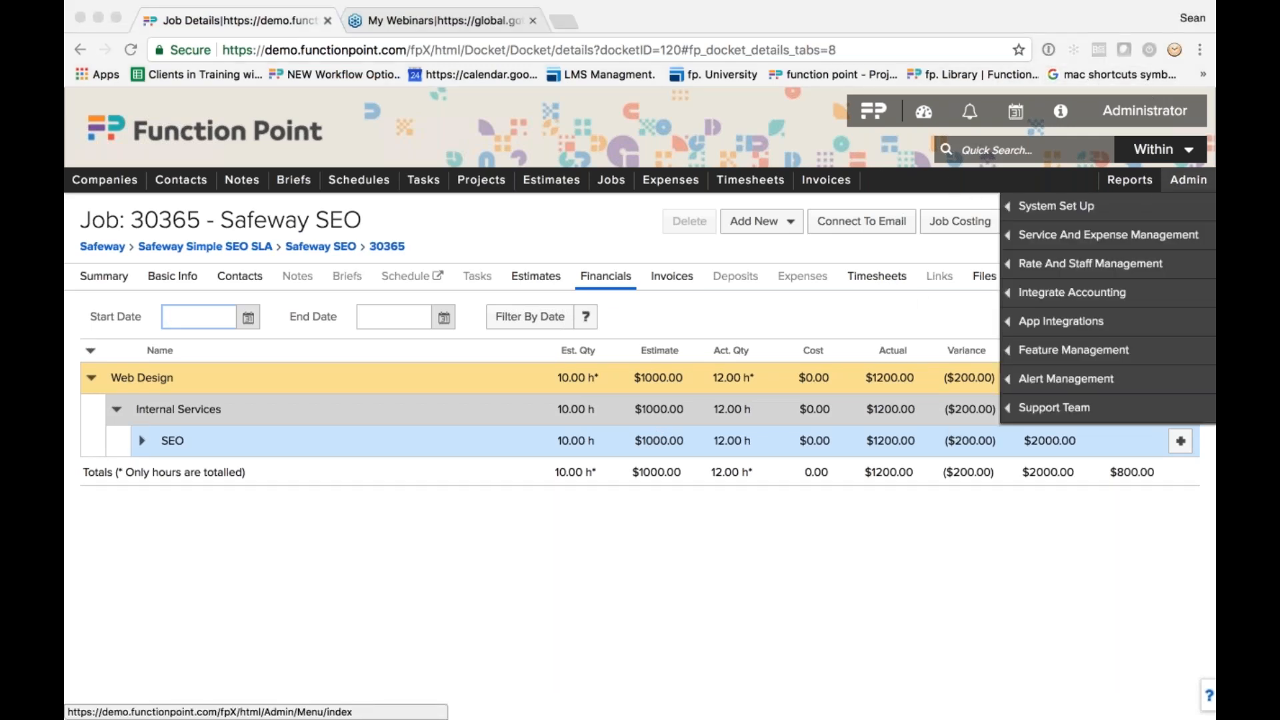
pyautogui.click(635, 549)
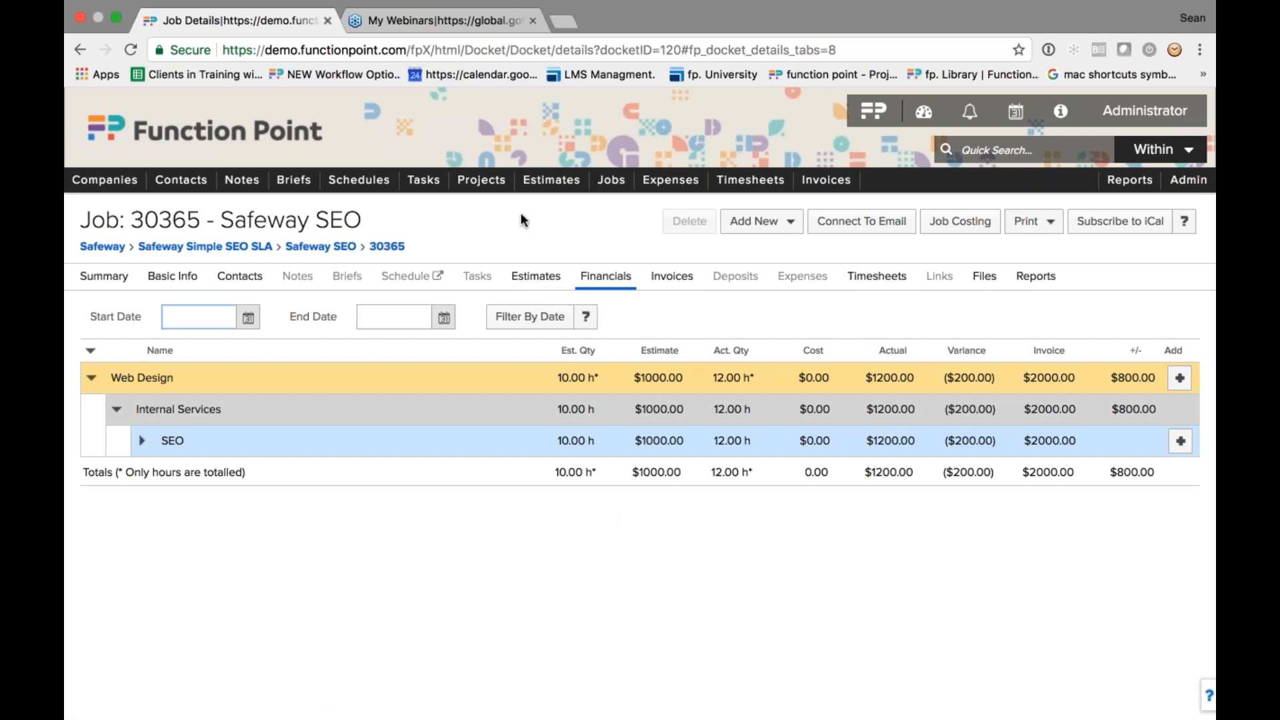
# Step: Search for all projects of type Retainer
pyautogui.moveTo(481, 180)
pyautogui.click(489, 207)
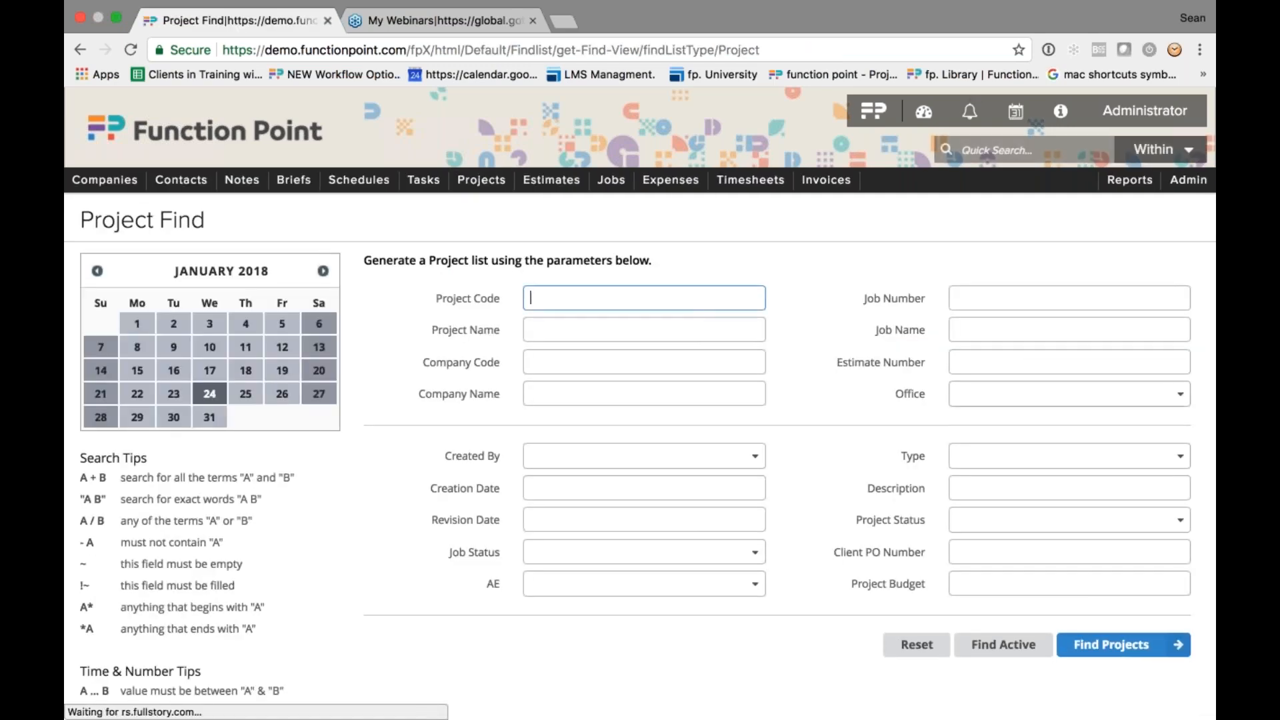
pyautogui.click(992, 459)
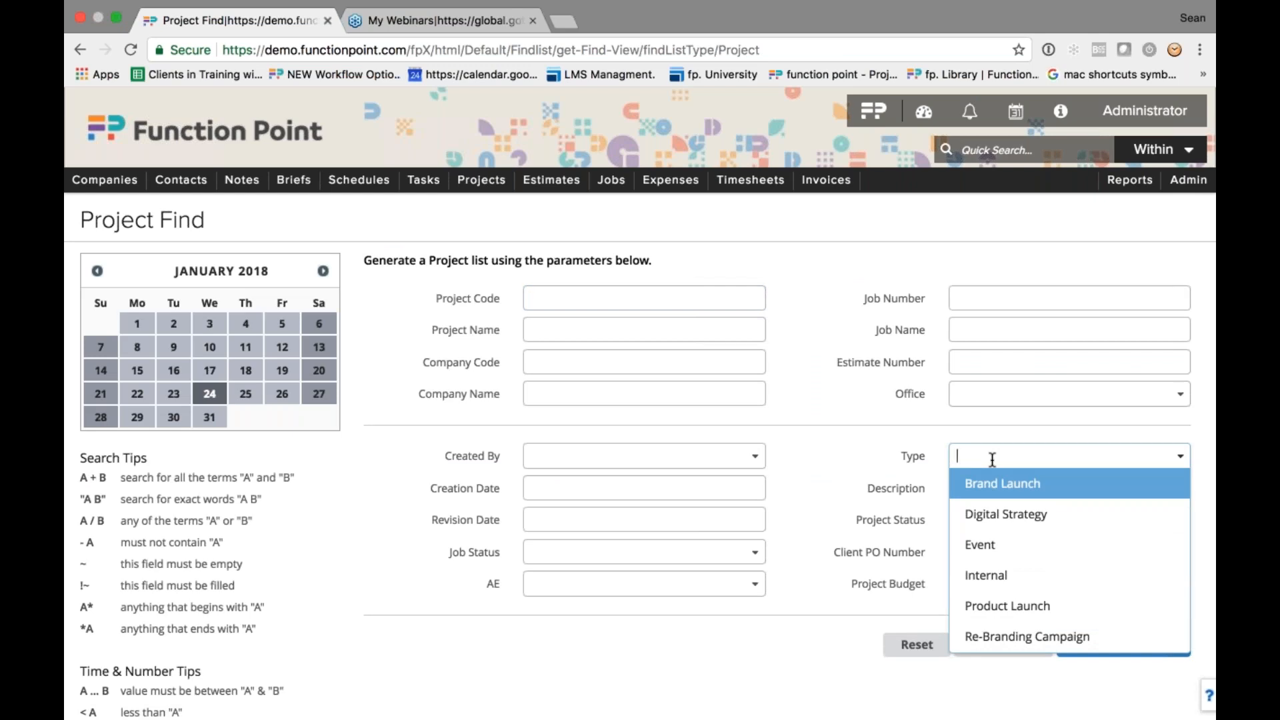
pyautogui.scroll(-3, 1007, 550)
pyautogui.click(1007, 562)
pyautogui.click(1111, 644)
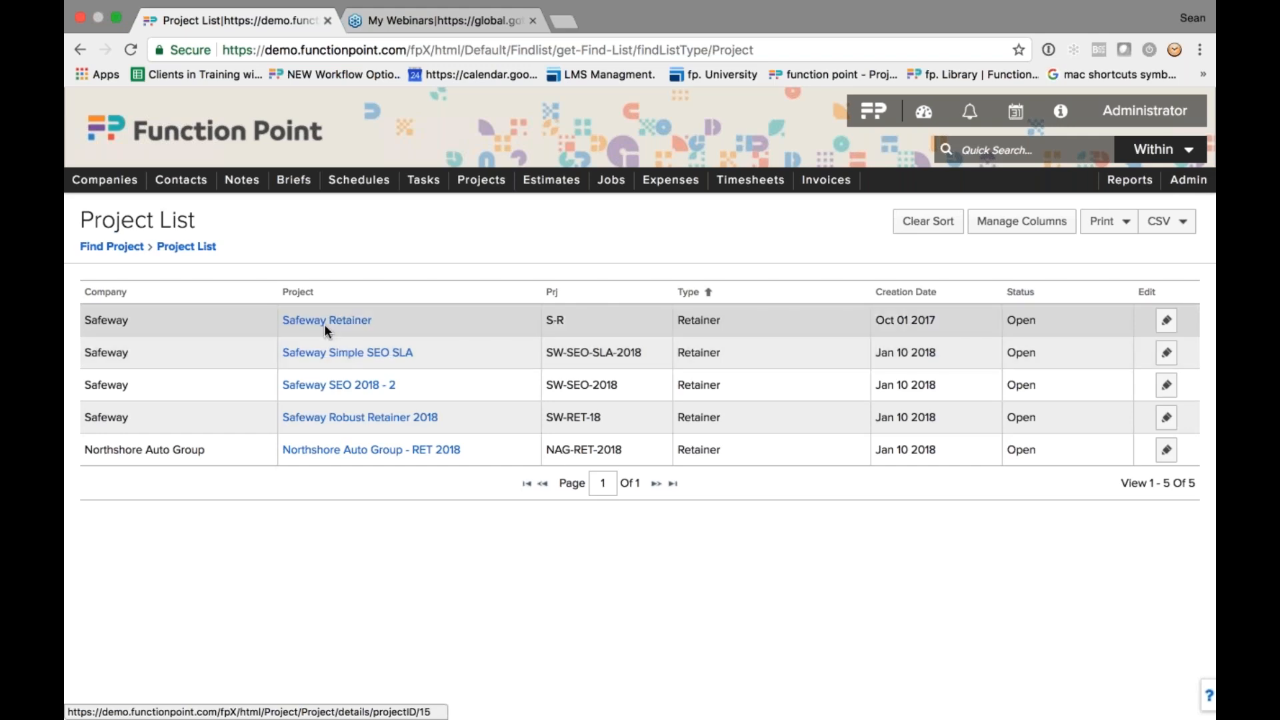
# Step: Go from the Safeway Simple SEO SLA project to the Safeway company record and view its jobs
pyautogui.click(340, 354)
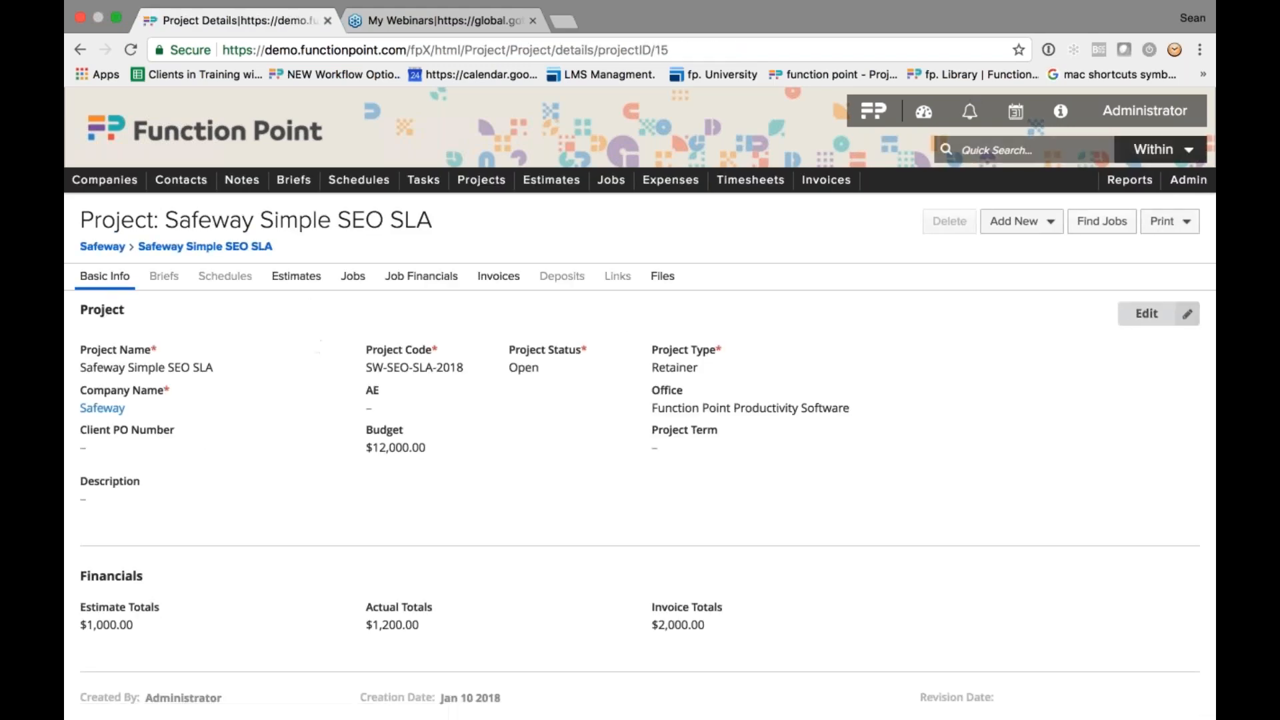
pyautogui.click(117, 254)
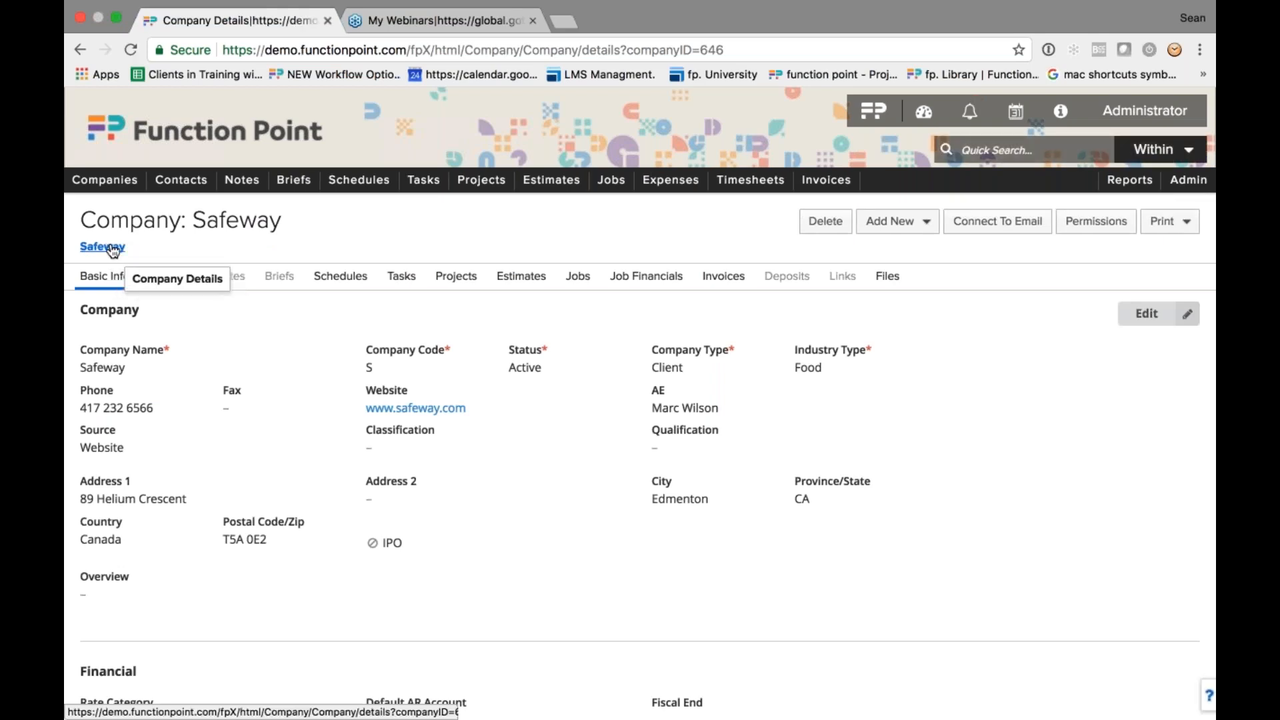
pyautogui.click(579, 281)
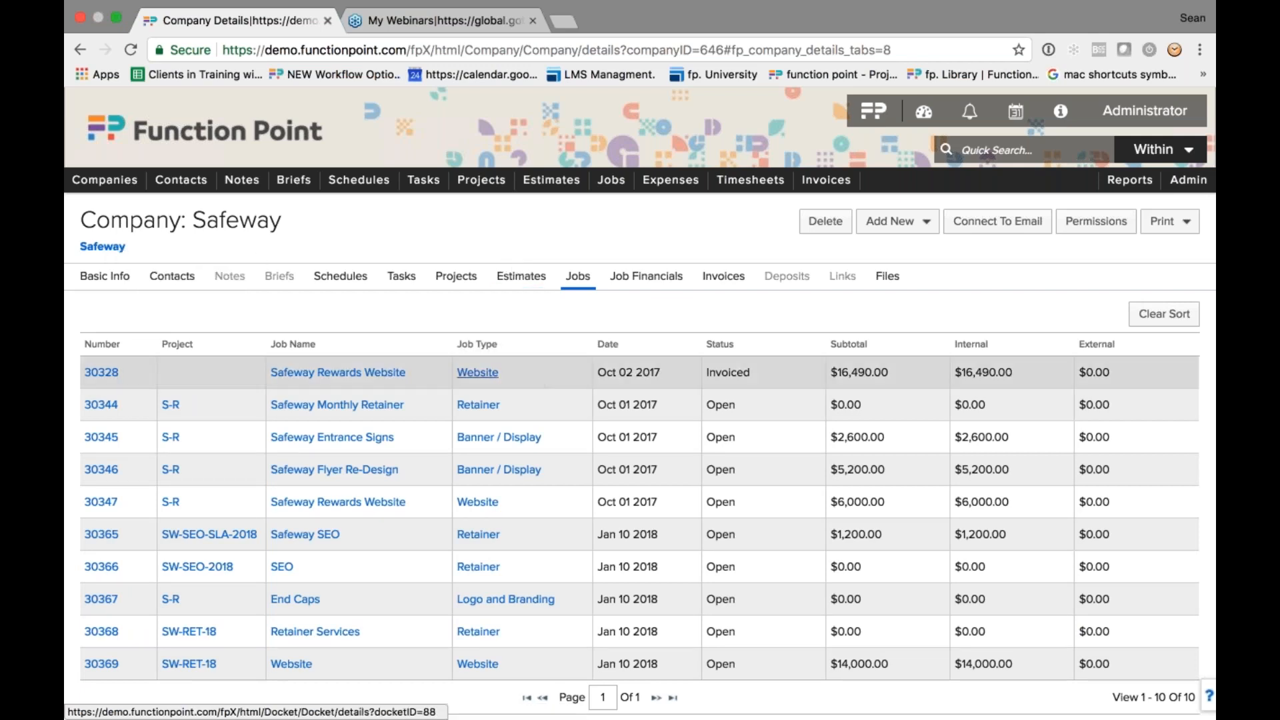
# Step: Add an interim single multi-job invoice for Safeway dated Feb 01 2018, calculated from estimated amounts
pyautogui.click(880, 232)
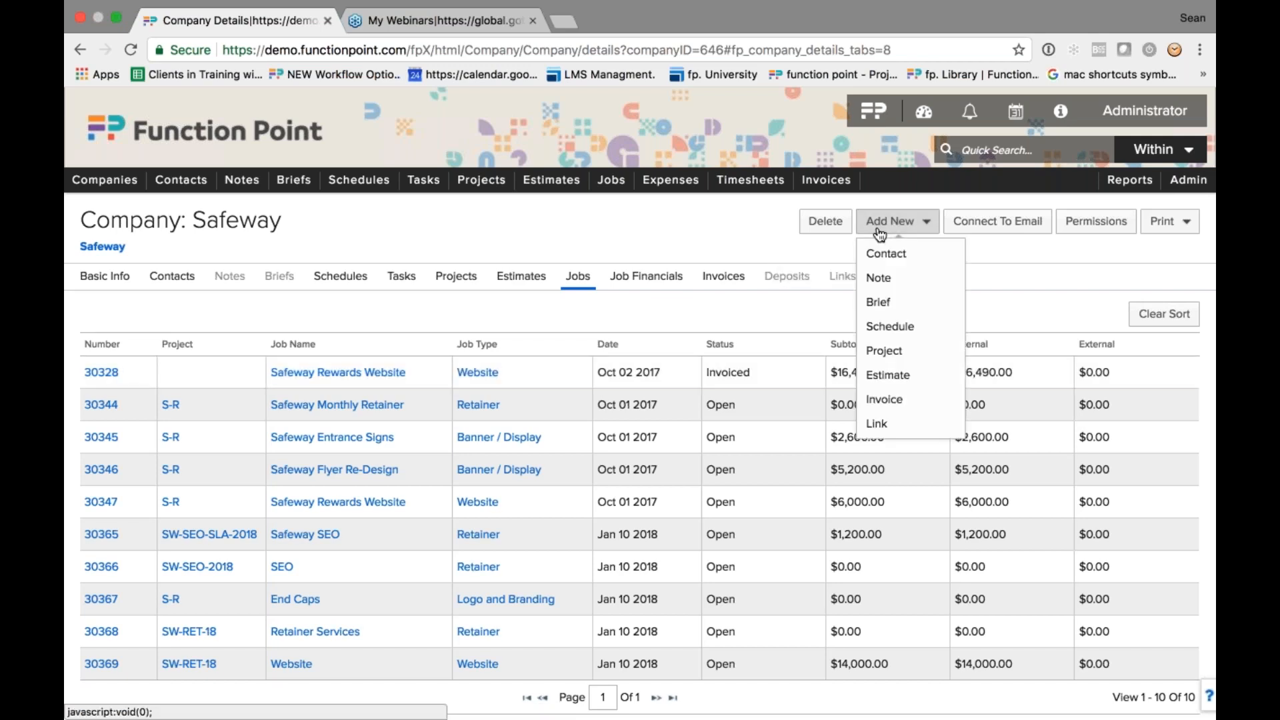
pyautogui.click(890, 400)
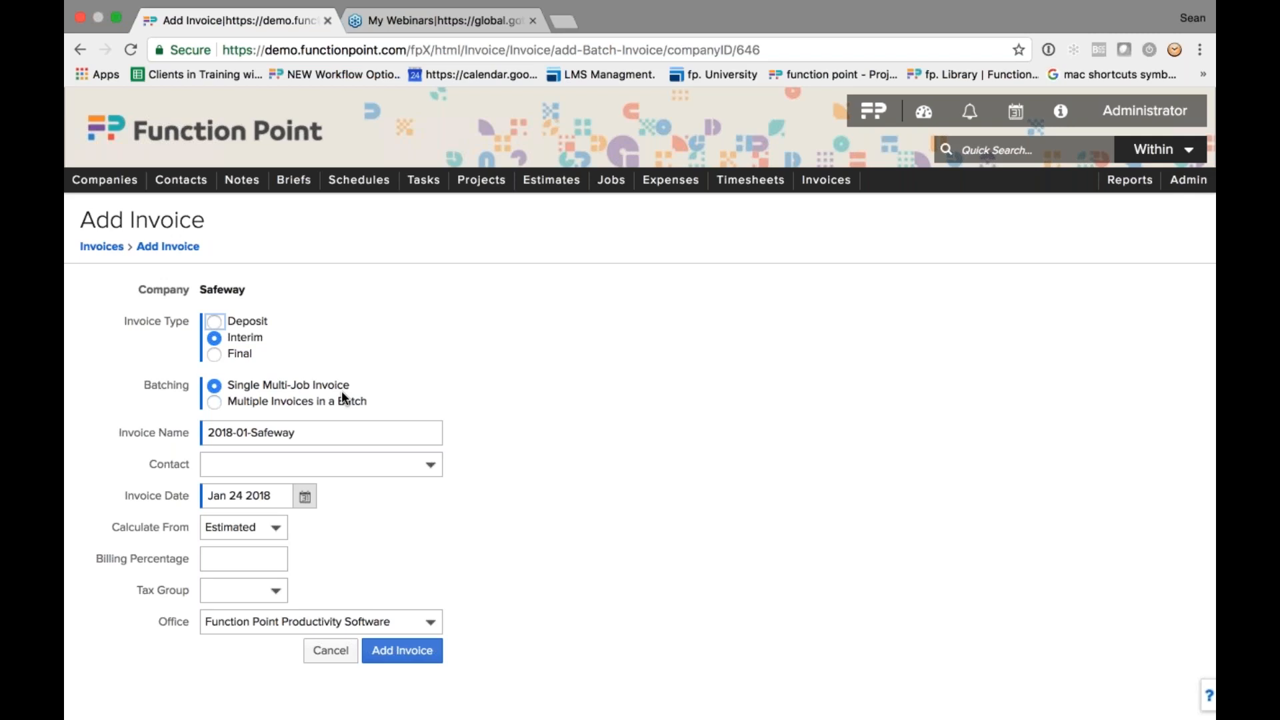
pyautogui.click(307, 497)
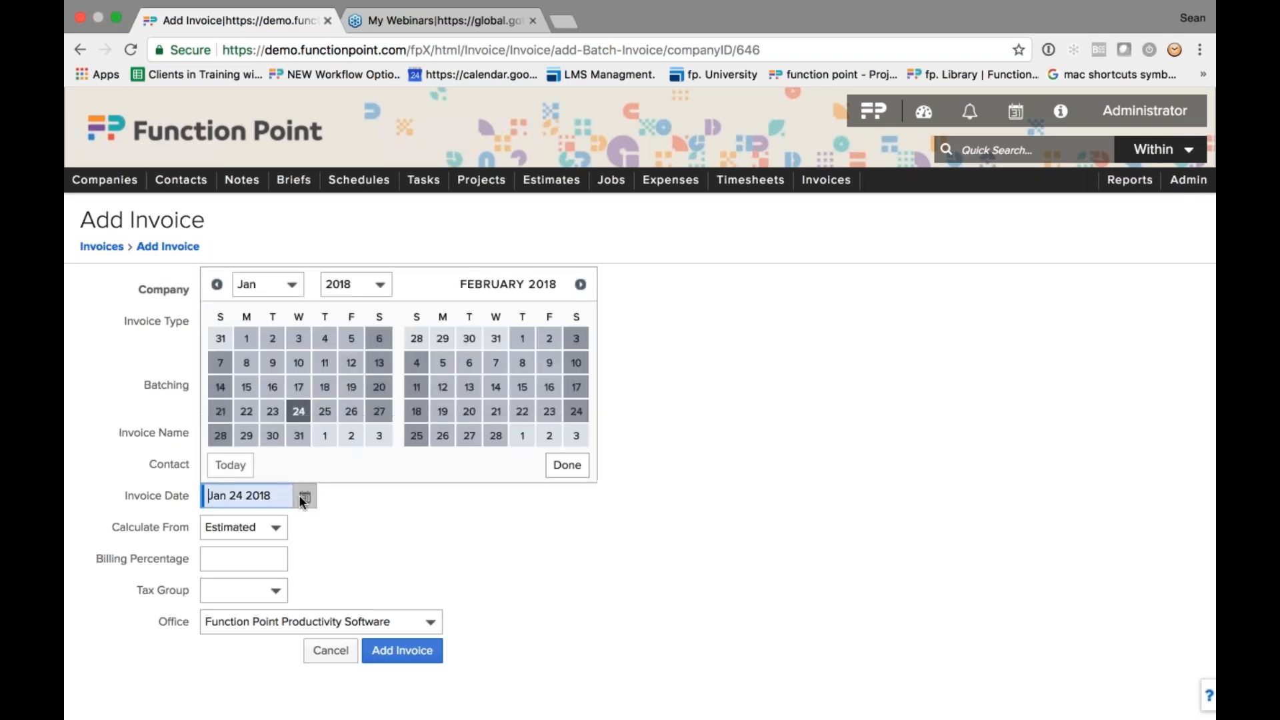
pyautogui.click(520, 349)
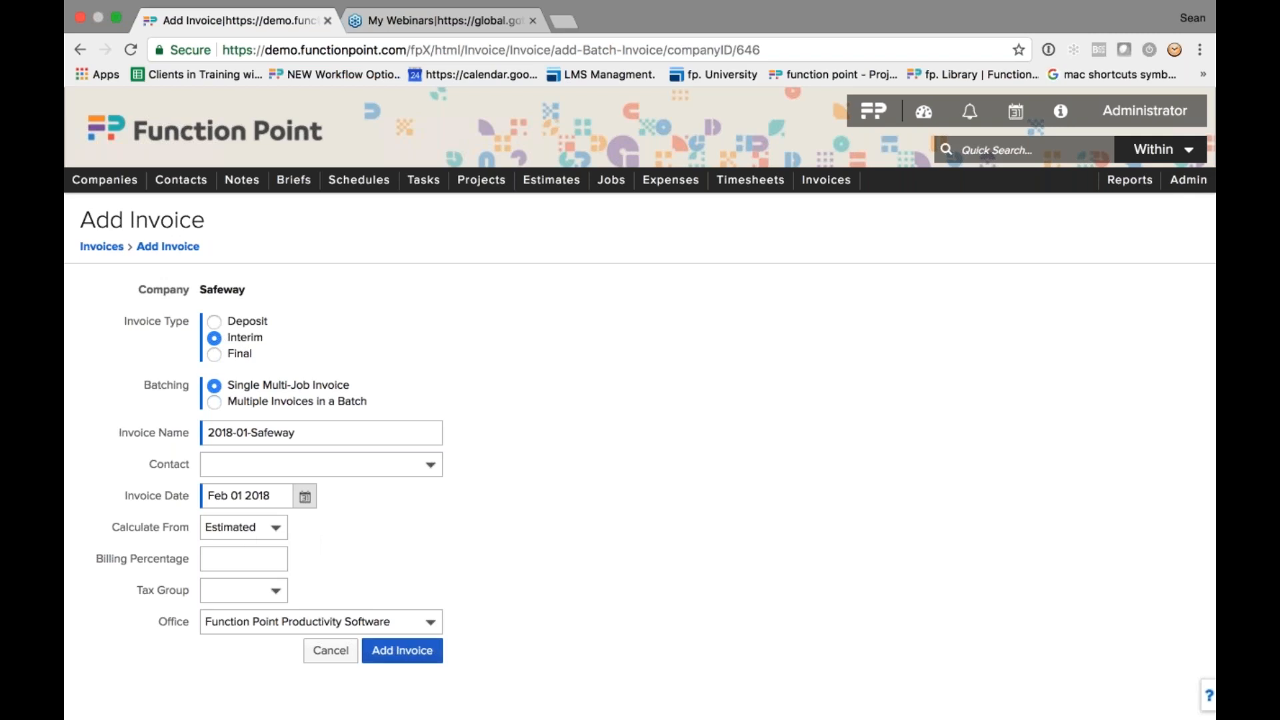
pyautogui.click(402, 651)
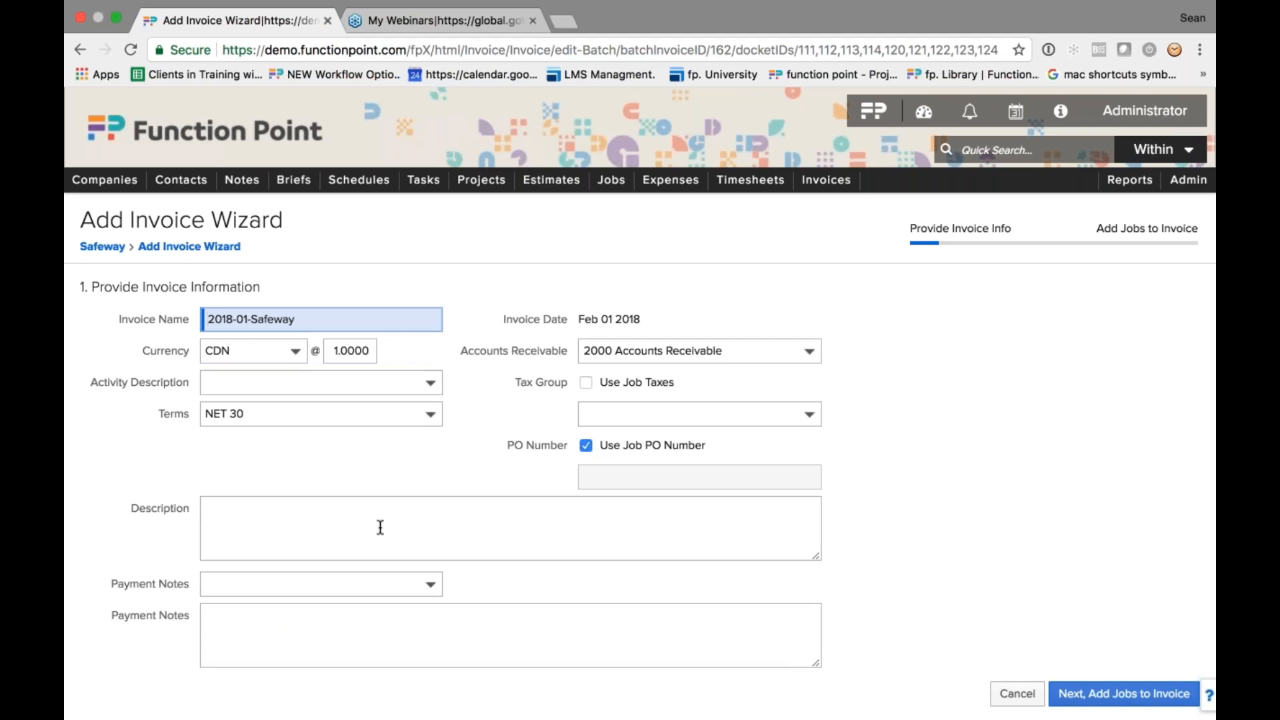
# Step: Enter the invoice description "Monthly Billing for Retained Services" and proceed to adding jobs to the invoice
pyautogui.click(353, 526)
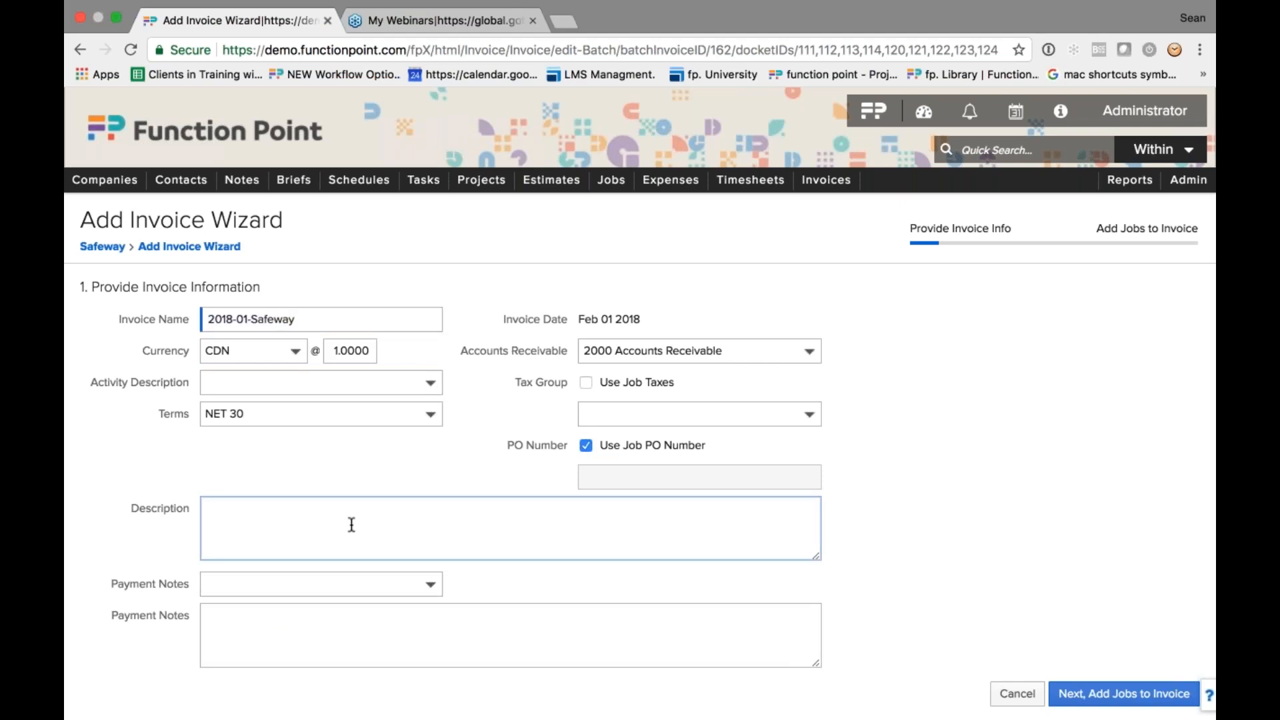
pyautogui.write('MOt')
pyautogui.press('BackSpace')
pyautogui.press('BackSpace')
pyautogui.write('onthly Billing for Ser')
pyautogui.press('BackSpace')
pyautogui.press('BackSpace')
pyautogui.press('BackSpace')
pyautogui.write('Retained Services')
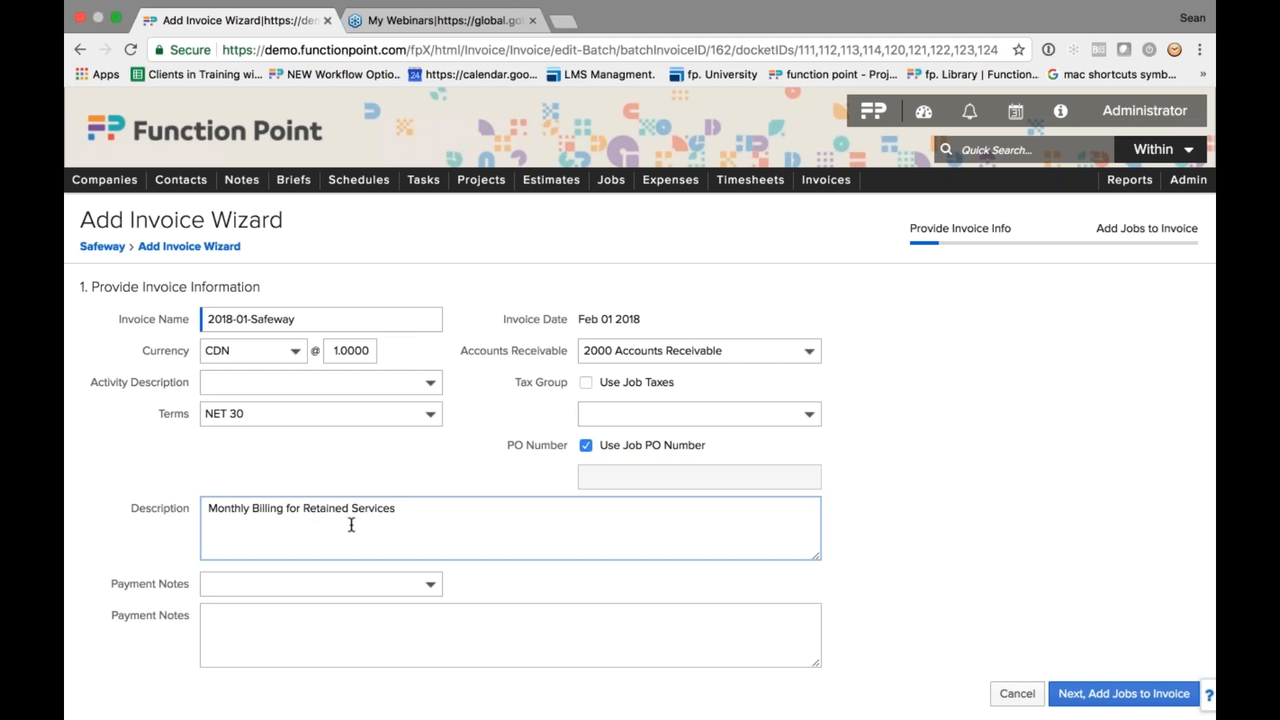
pyautogui.click(1097, 500)
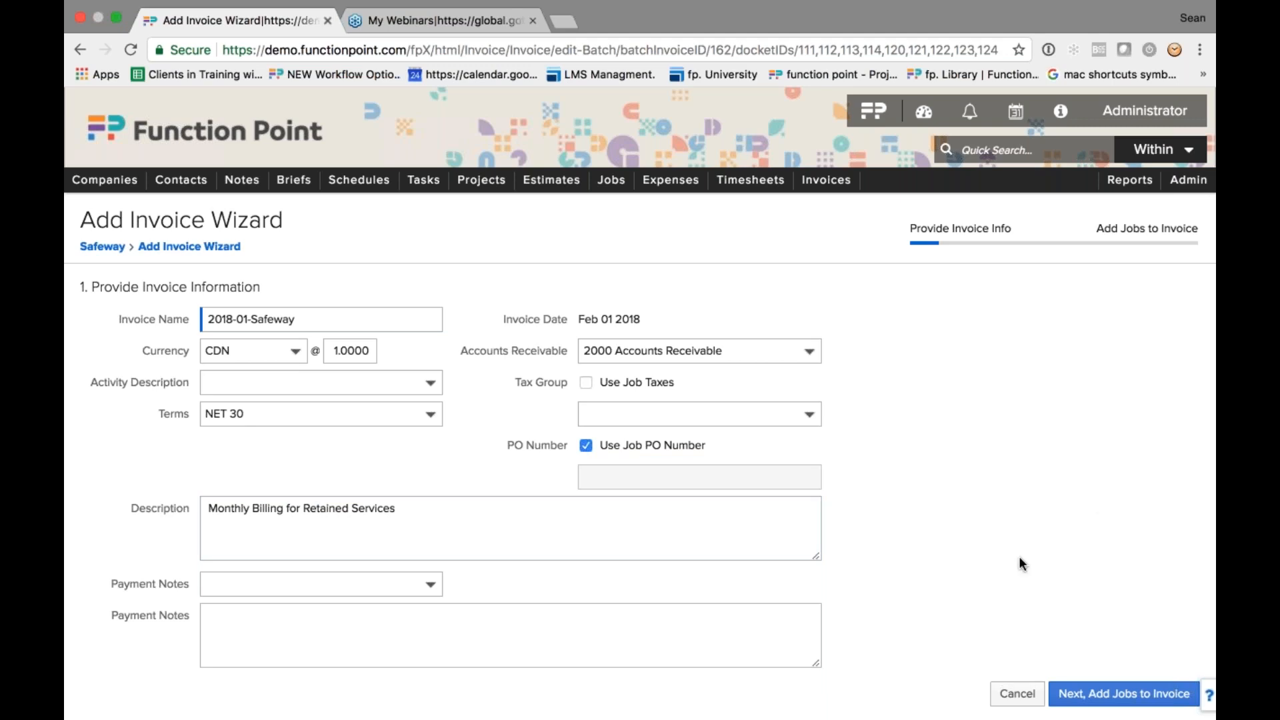
pyautogui.click(428, 509)
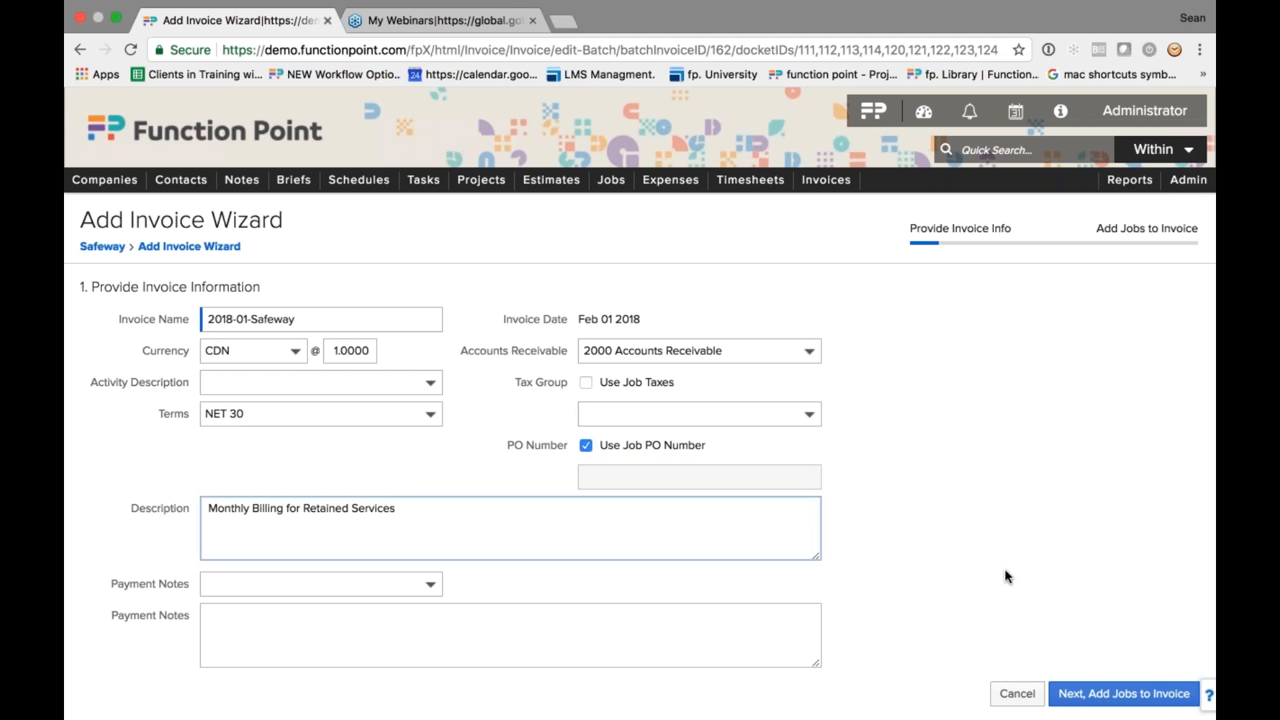
pyautogui.click(1124, 693)
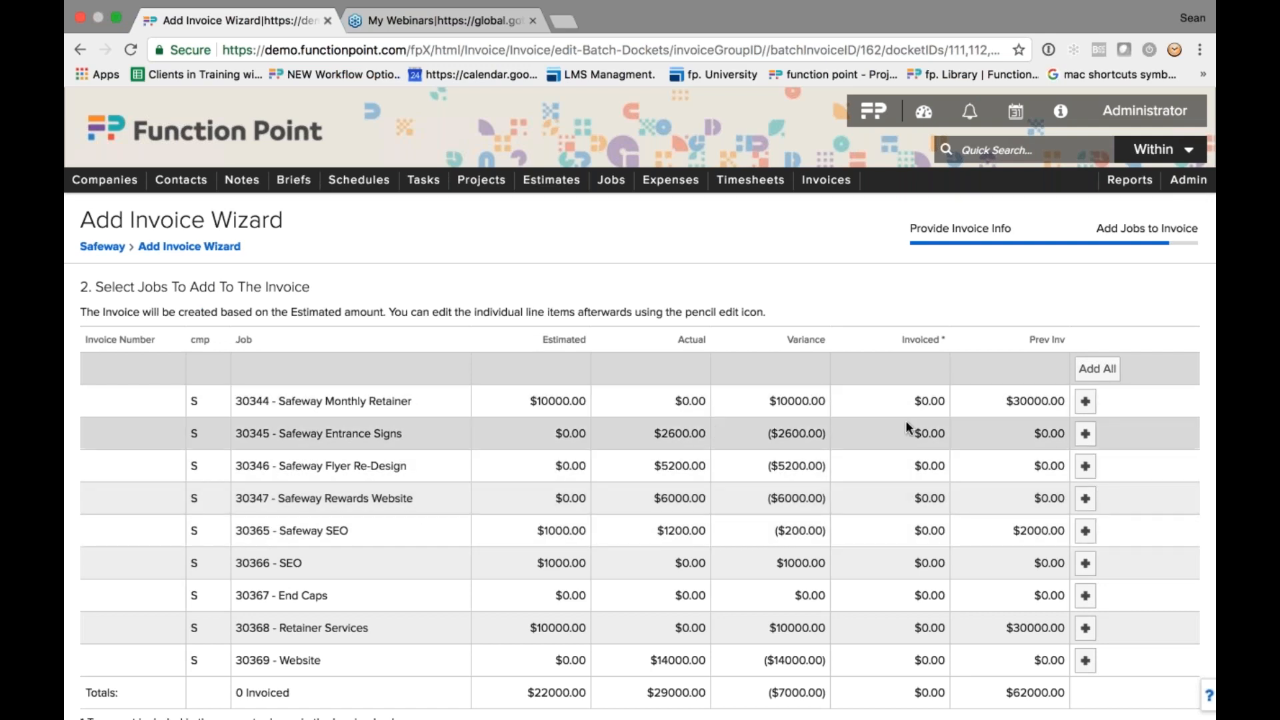
# Step: Add the Safeway Monthly Retainer, Retainer Services and Safeway SEO jobs to the invoice and finish the wizard
pyautogui.click(1086, 403)
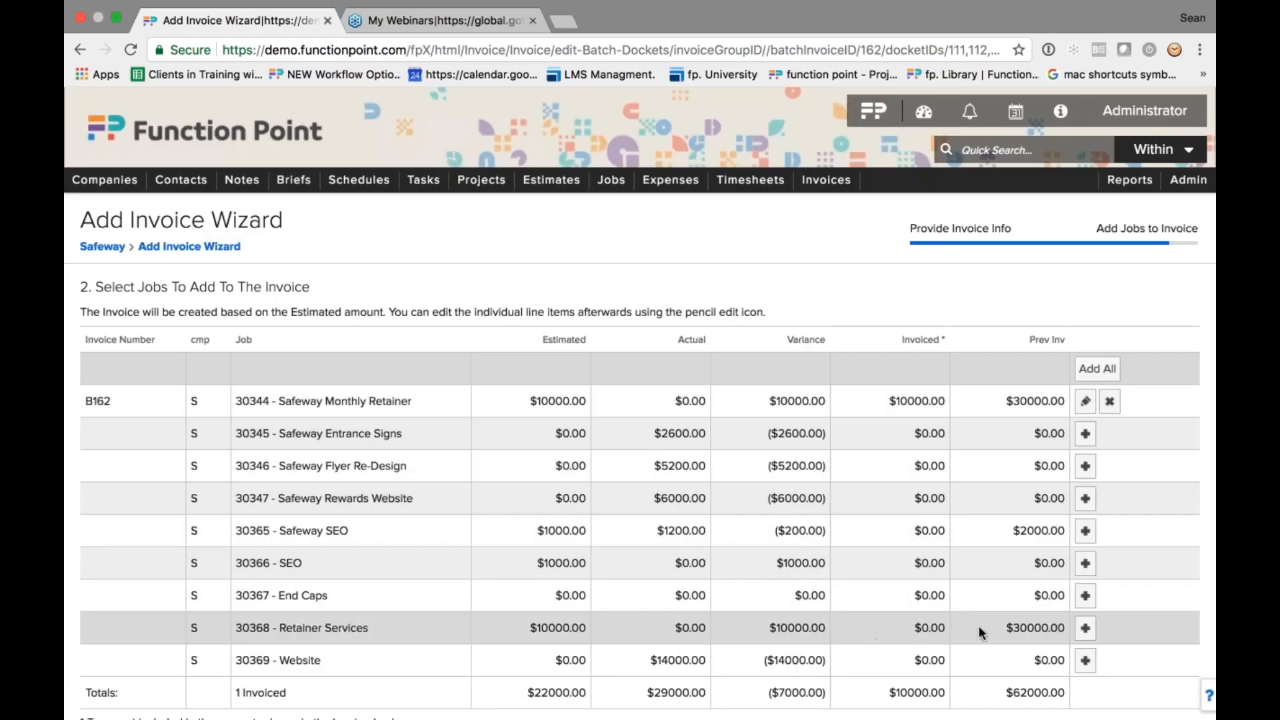
pyautogui.click(1086, 628)
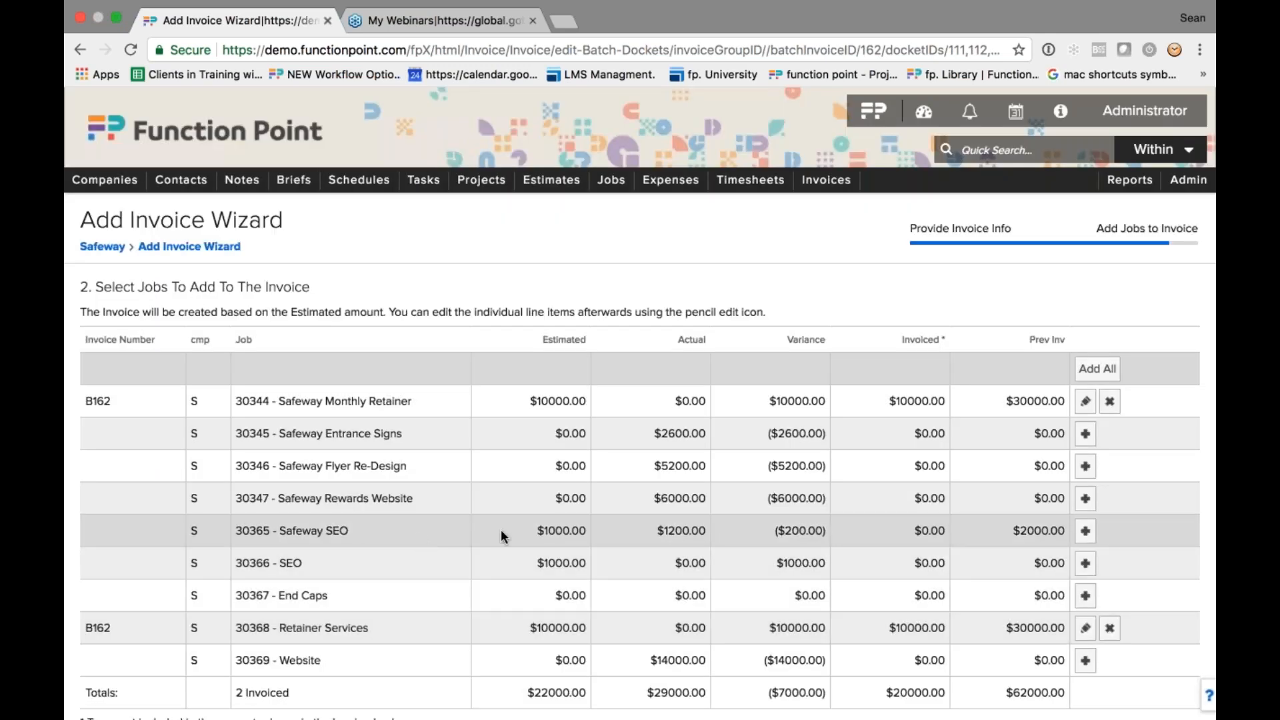
pyautogui.moveTo(1087, 533)
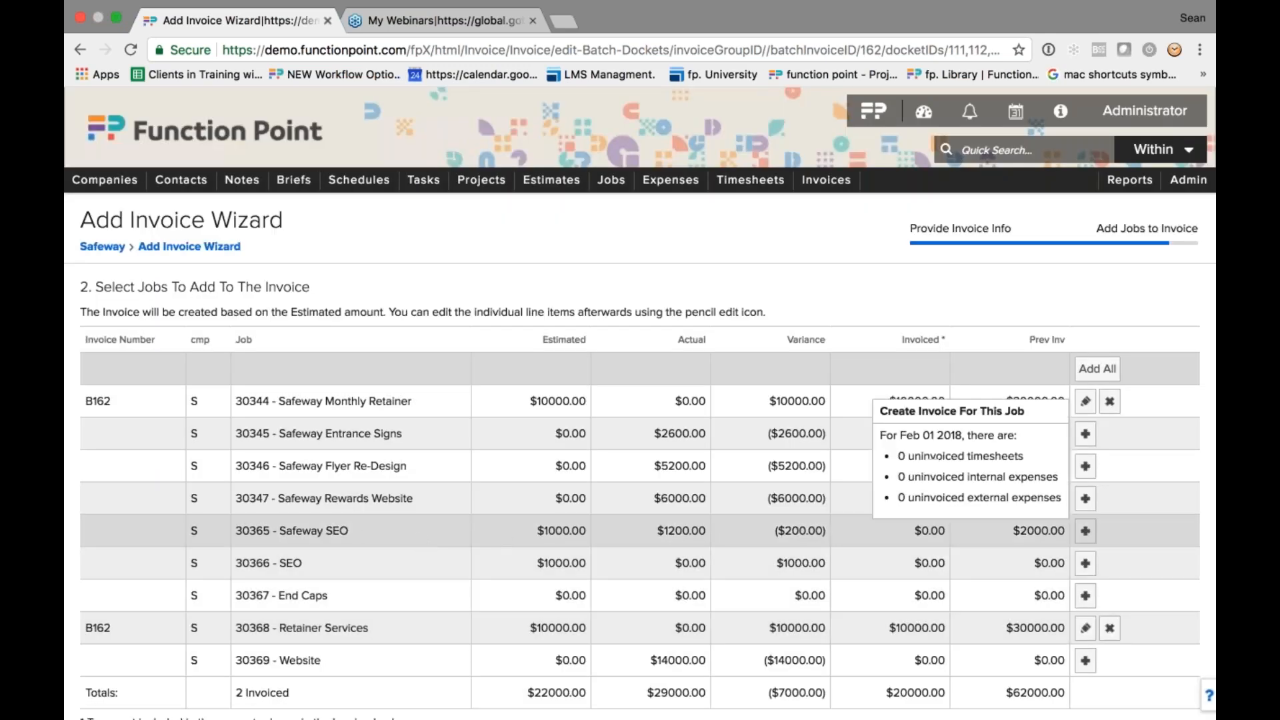
pyautogui.click(1087, 532)
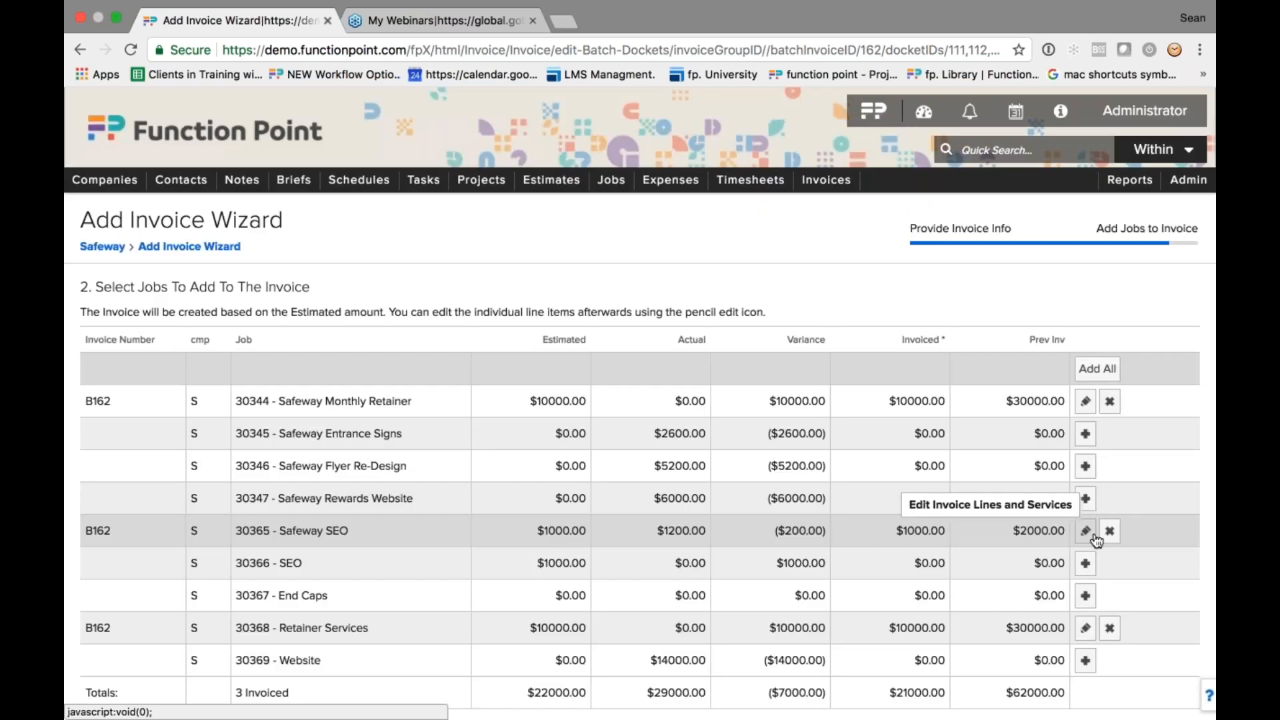
pyautogui.scroll(-1, 899, 534)
pyautogui.scroll(-2, 899, 540)
pyautogui.click(1131, 681)
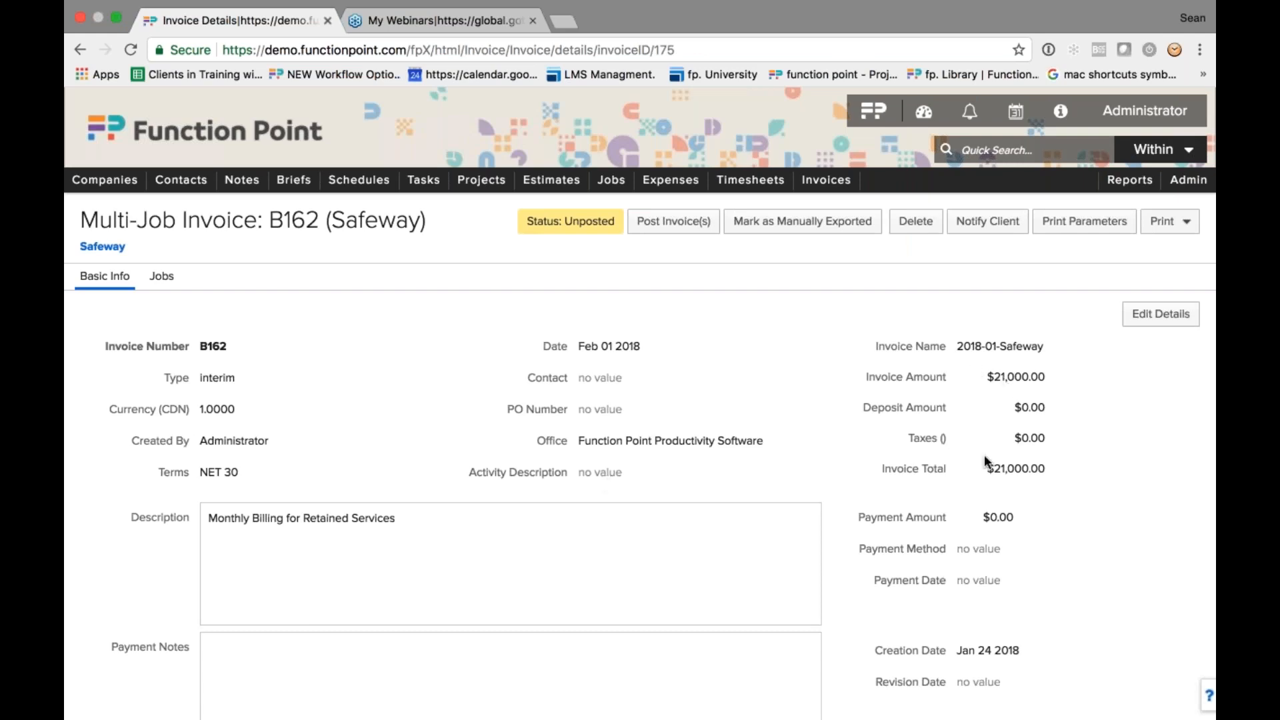
# Step: Set the invoiced amount of the Retainer Services line to 8000 for the invoice's Safeway Monthly Retainer job
pyautogui.click(162, 276)
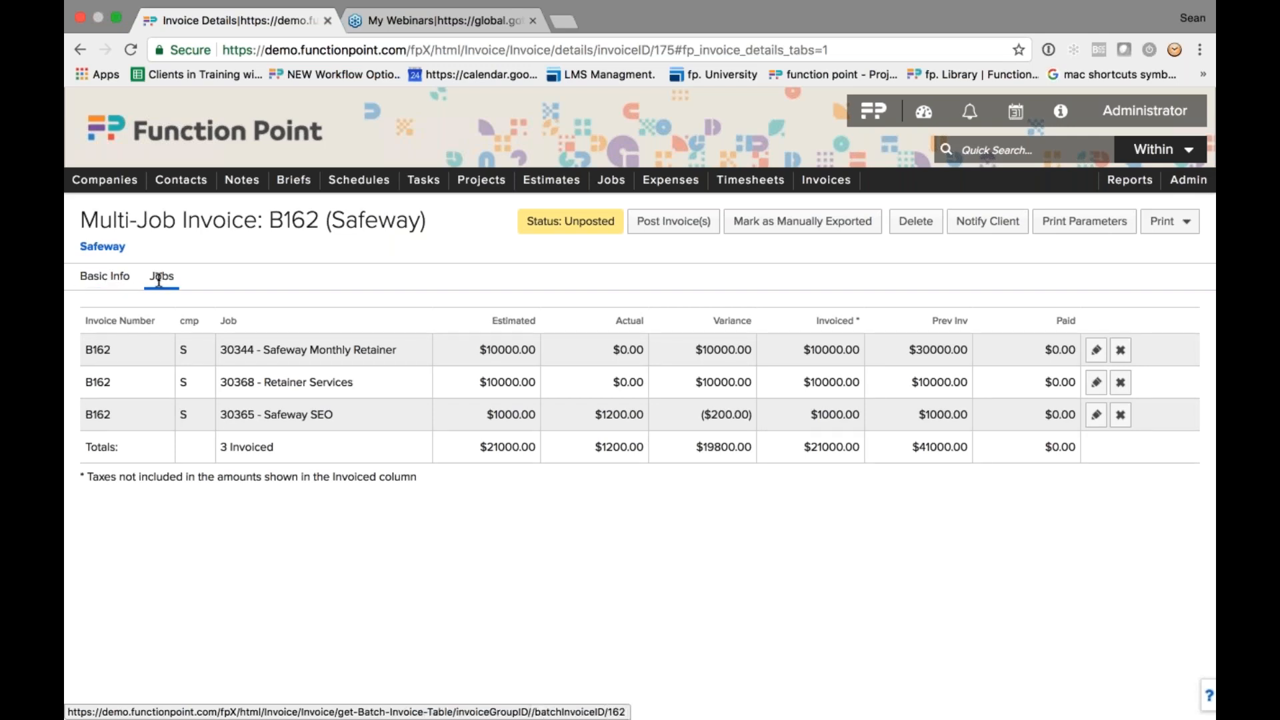
pyautogui.click(1094, 351)
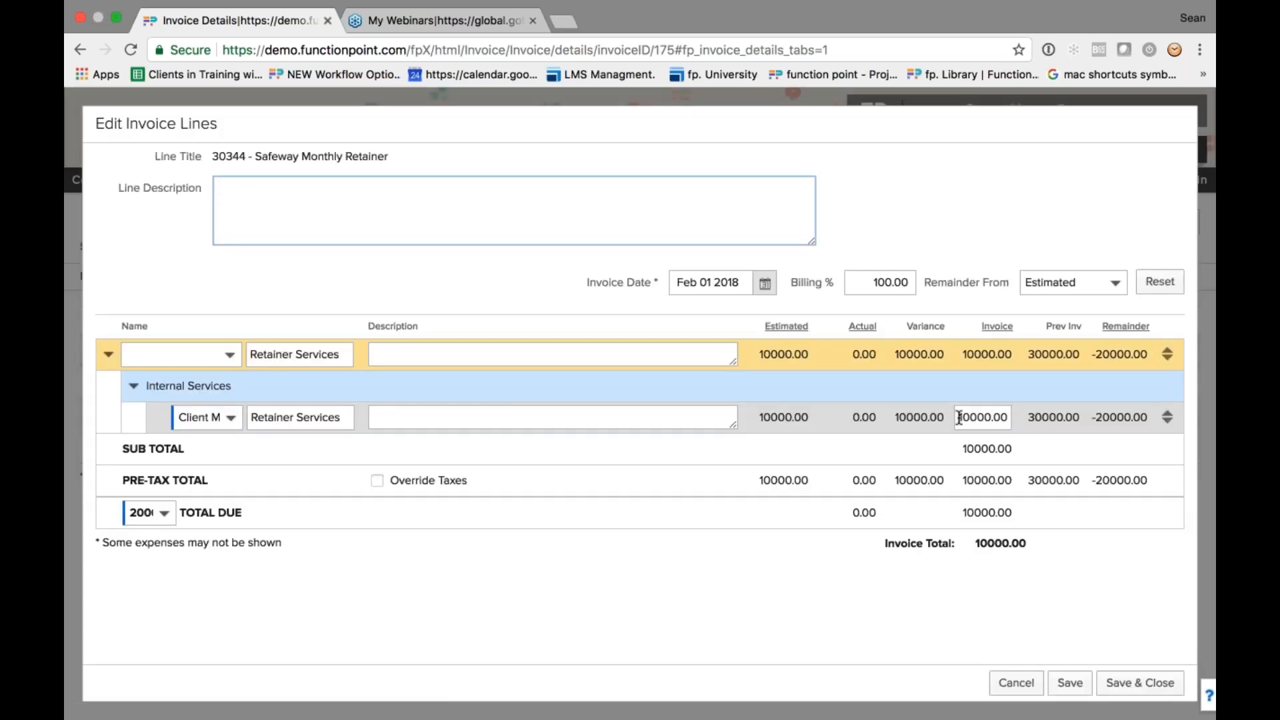
pyautogui.moveTo(959, 418); pyautogui.dragTo(1008, 417)
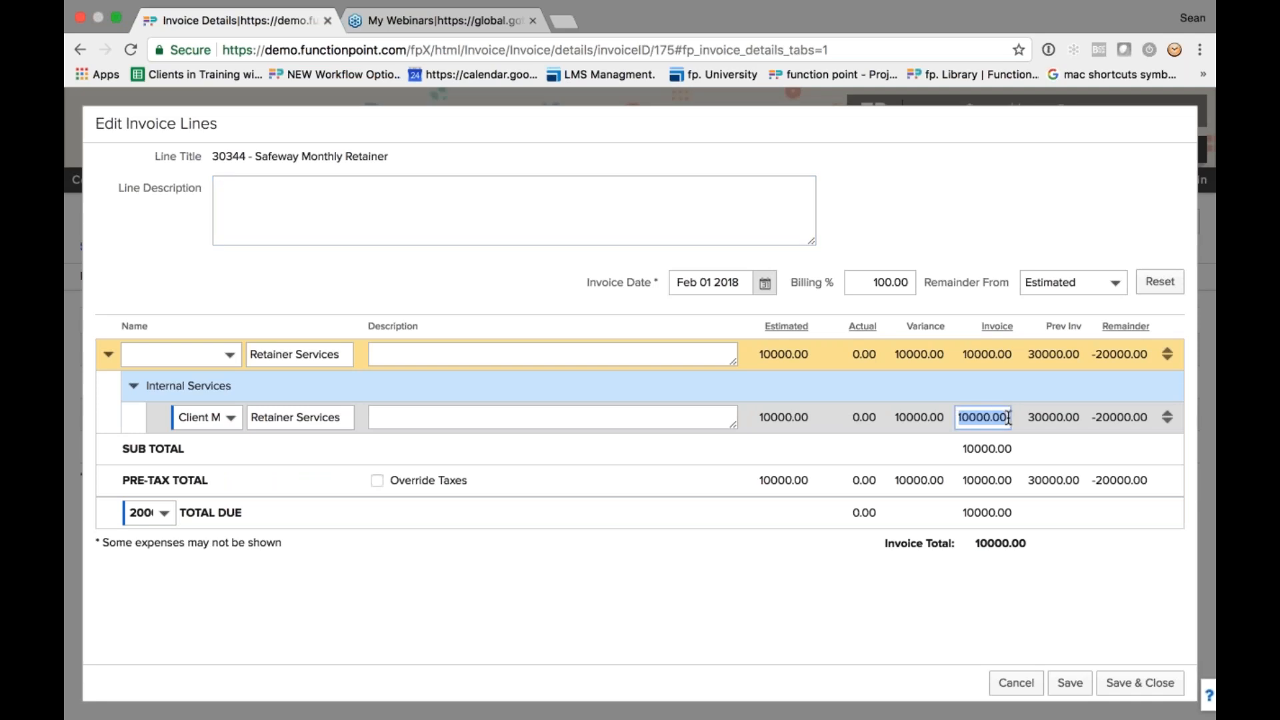
pyautogui.write('8000')
pyautogui.click(1064, 580)
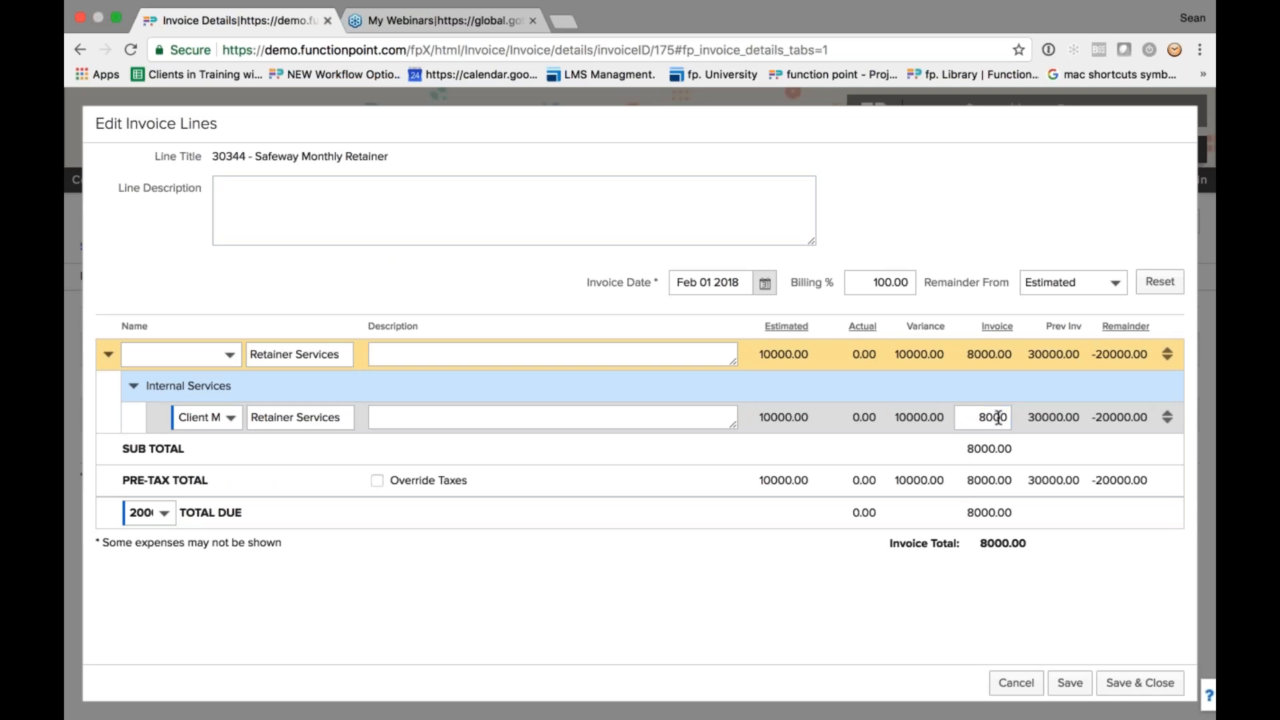
# Step: Save the edited invoice lines and preview the multi-job invoice with the Invoice Multi-Job (Printout) COPY layout
pyautogui.click(1130, 682)
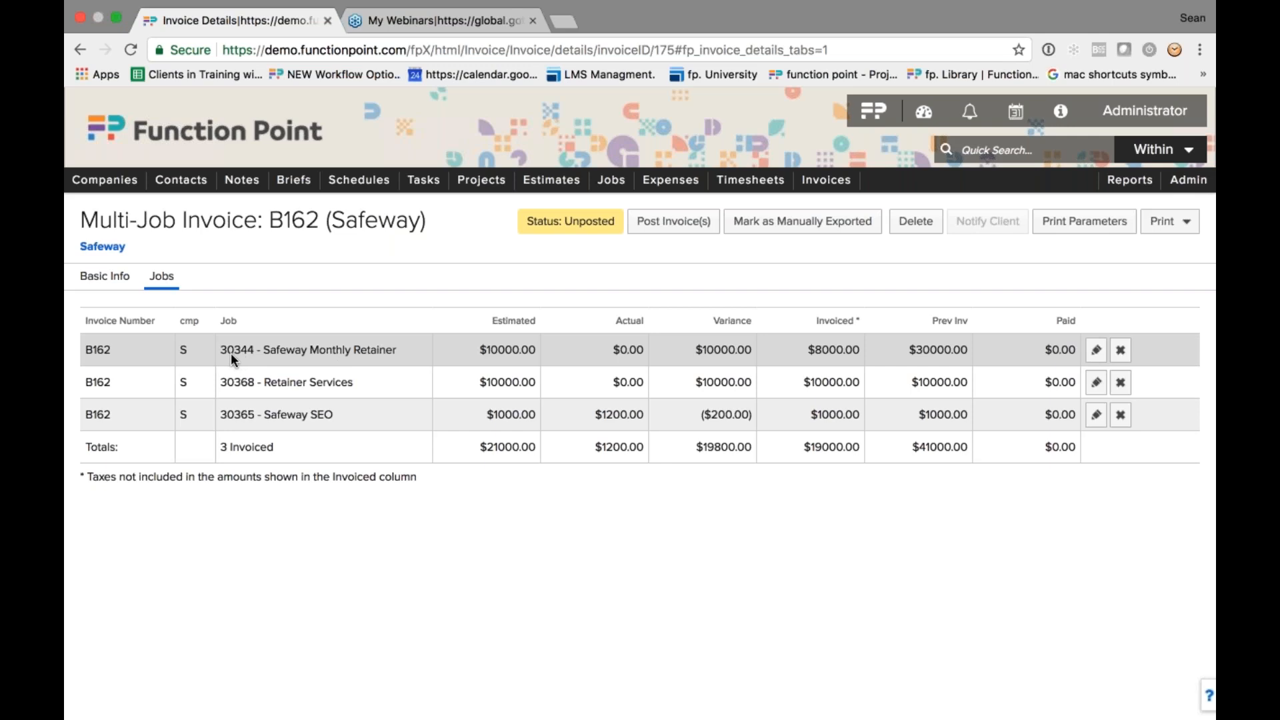
pyautogui.click(1157, 233)
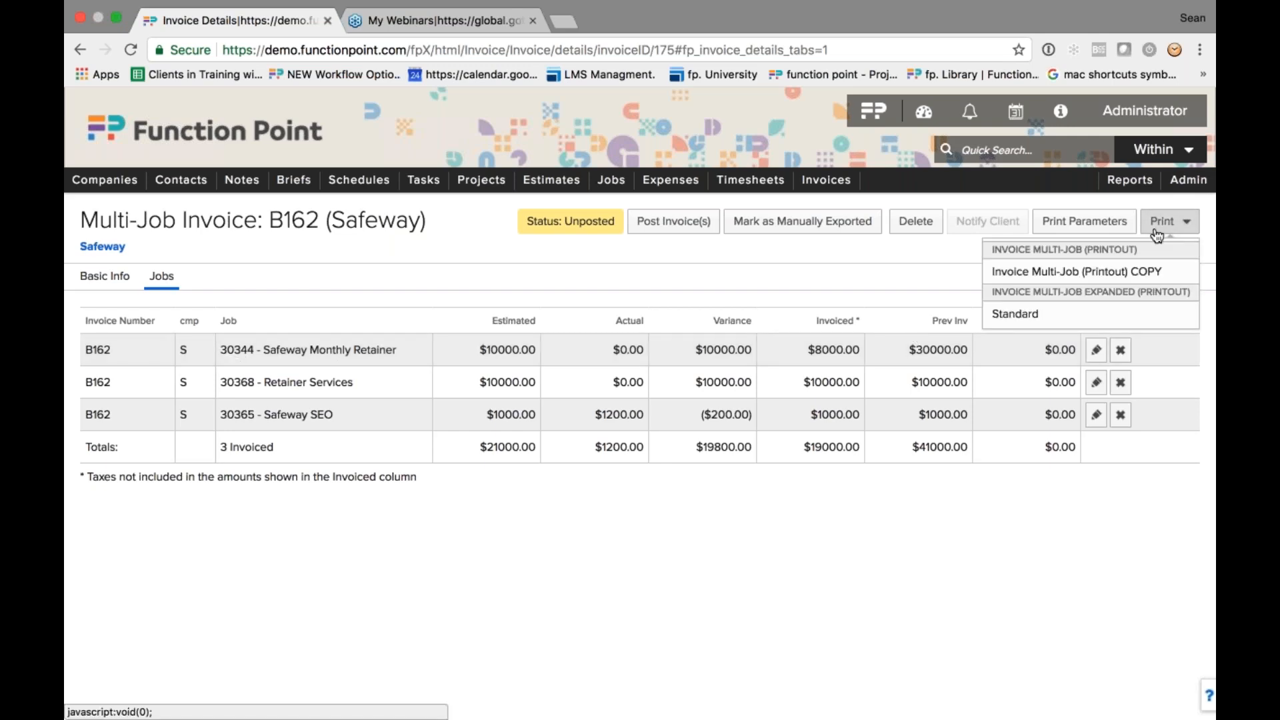
pyautogui.click(1065, 274)
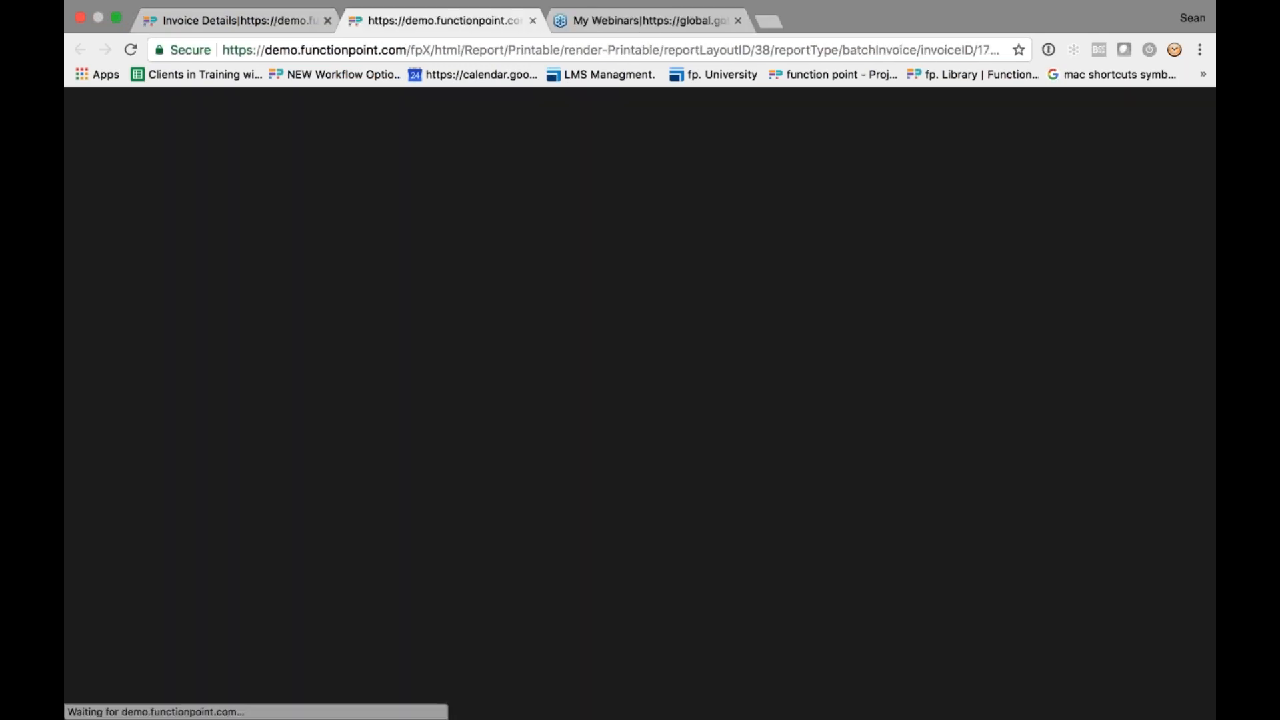
pyautogui.scroll(-3, 530, 461)
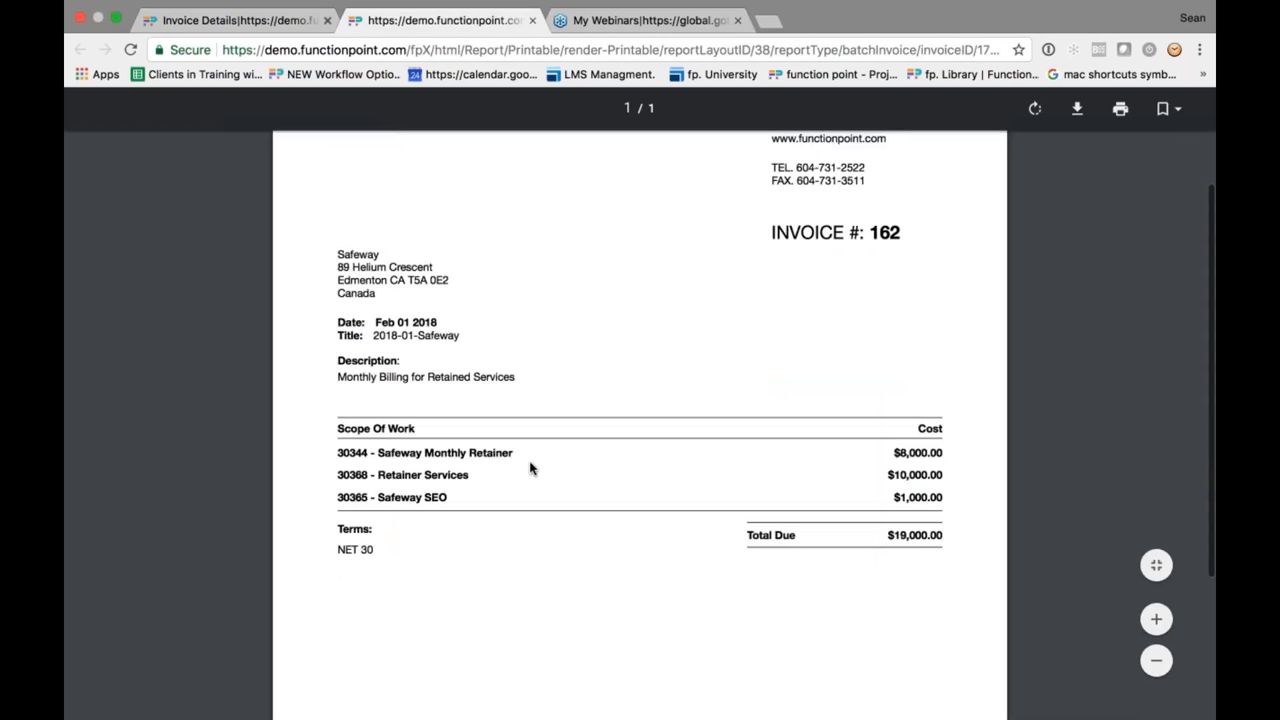
pyautogui.click(532, 21)
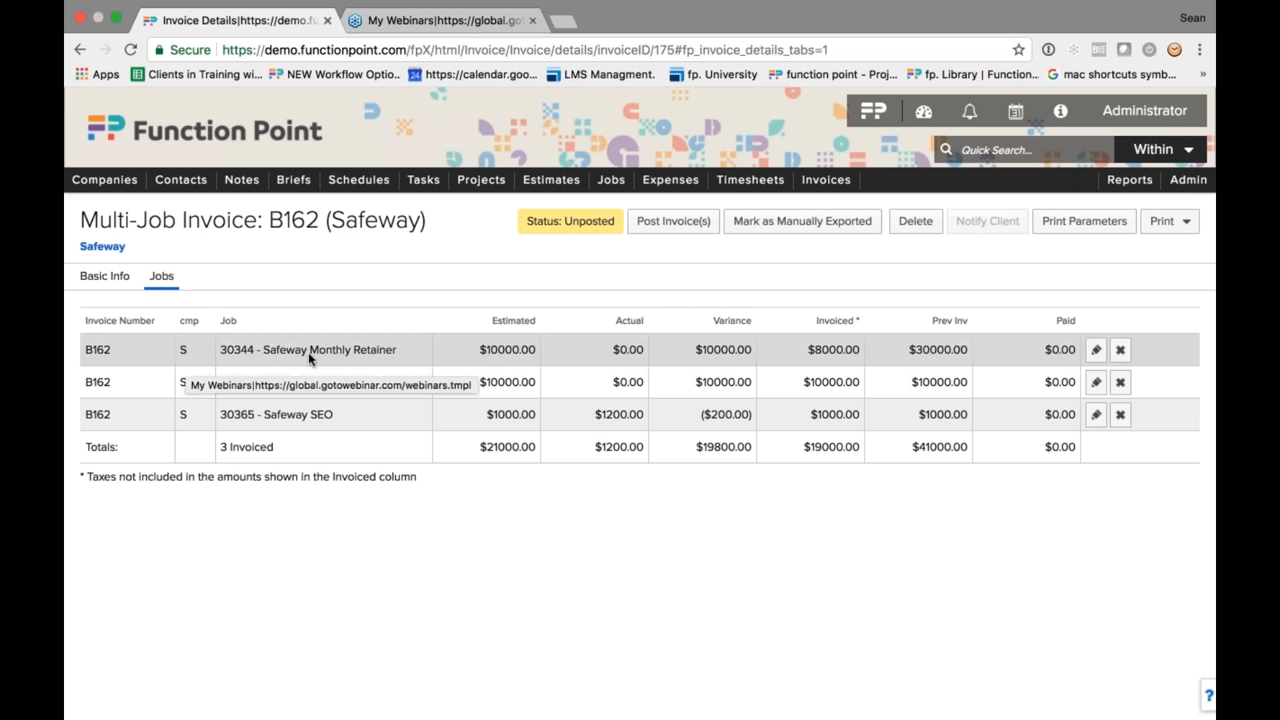
# Step: Find job 30344, Safeway Monthly Retainer, by its job number and review the invoices billed against it
pyautogui.moveTo(611, 181)
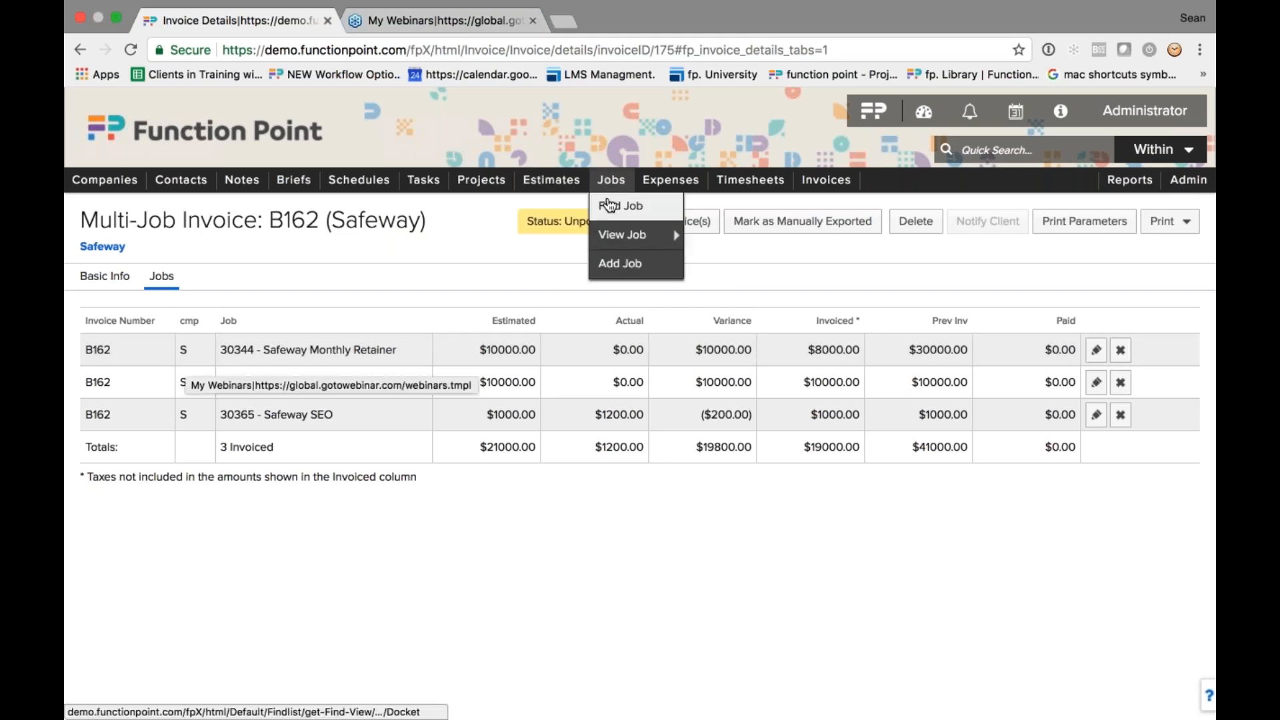
pyautogui.click(609, 206)
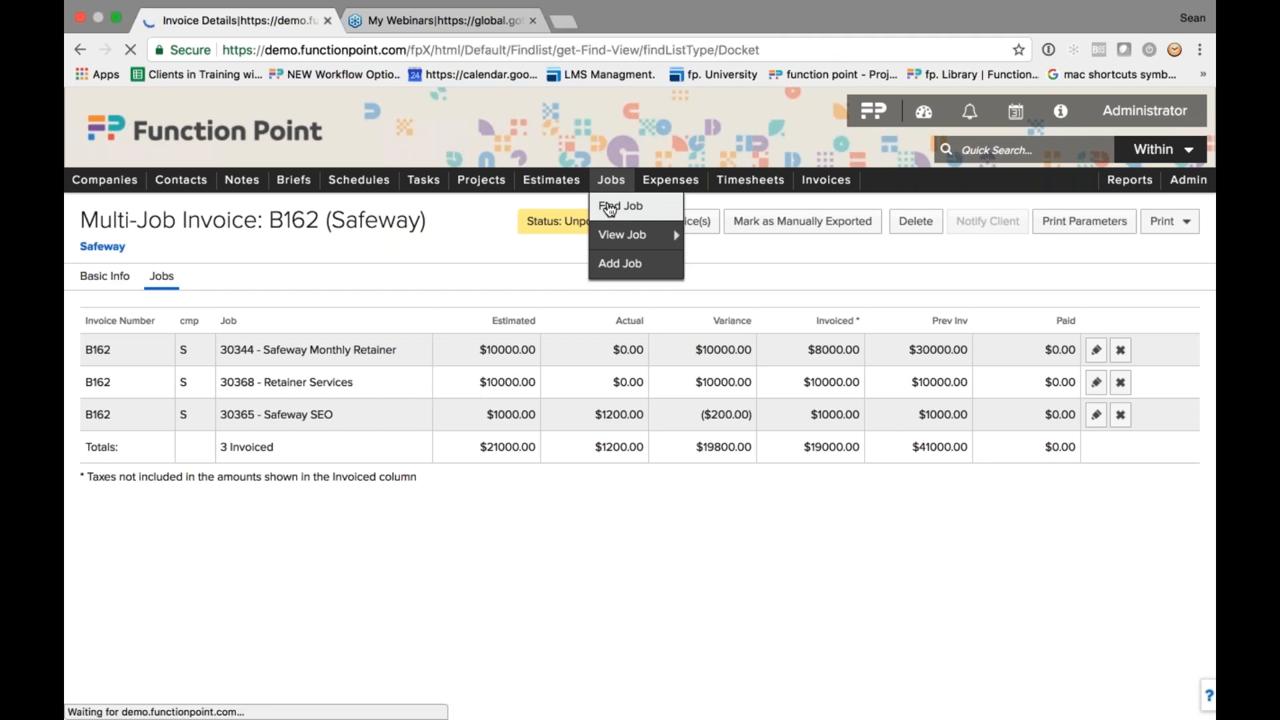
pyautogui.write('30344')
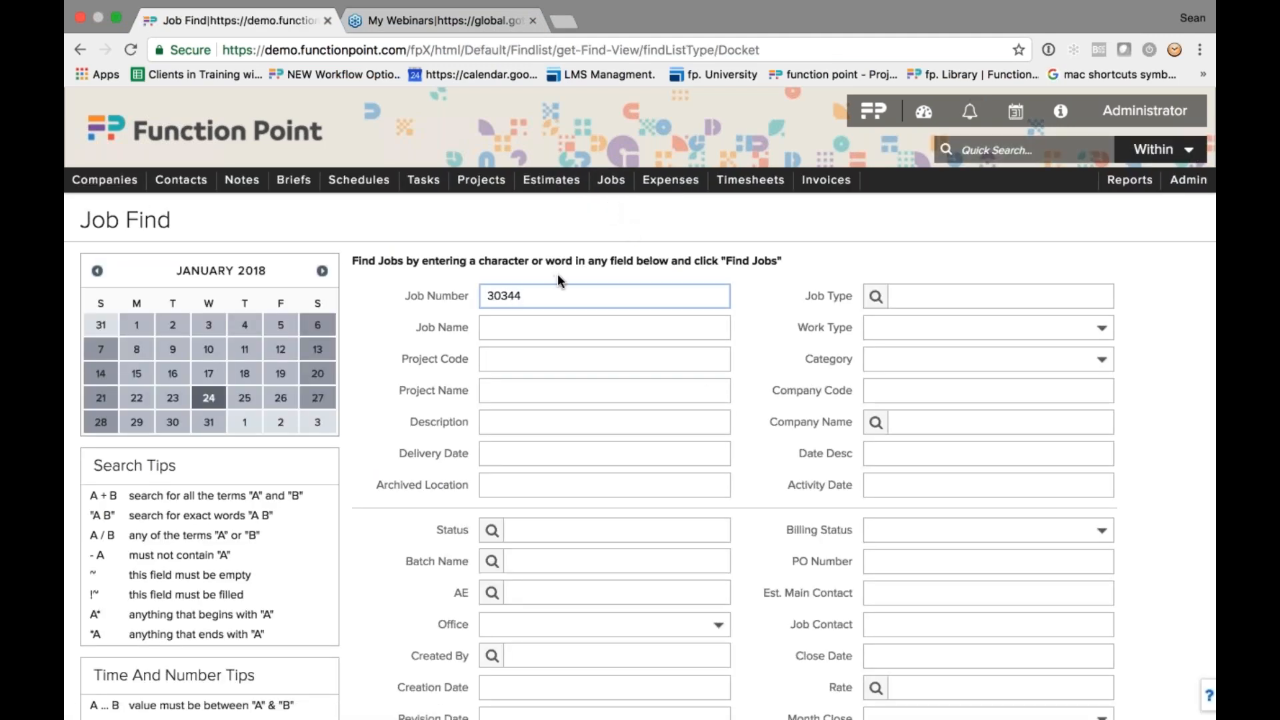
pyautogui.scroll(-1, 558, 275)
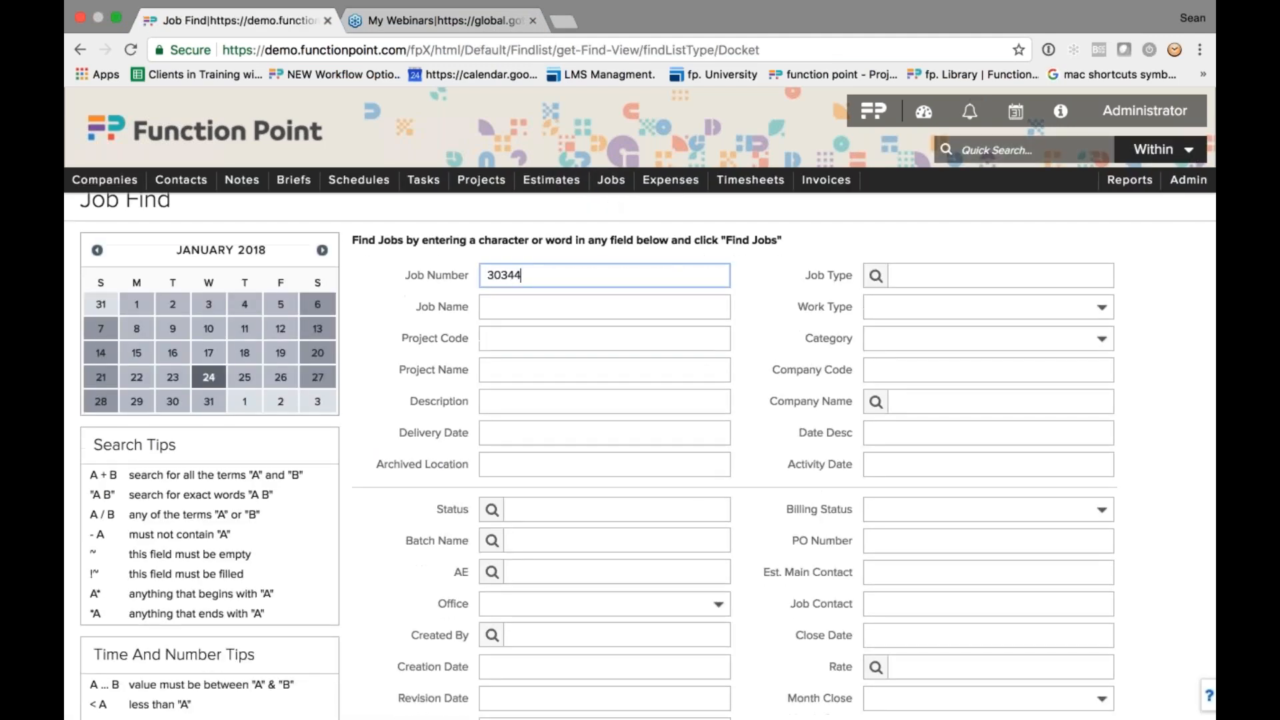
pyautogui.scroll(-3, 1080, 667)
pyautogui.click(1080, 694)
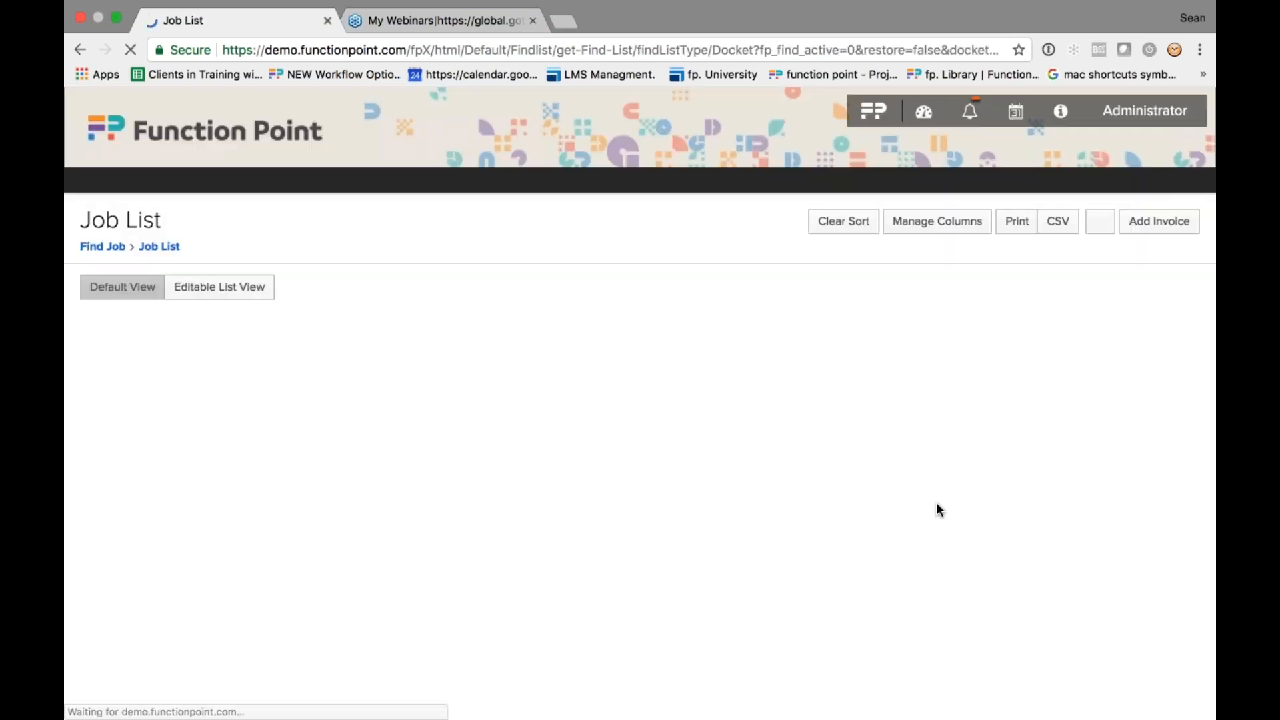
pyautogui.click(458, 357)
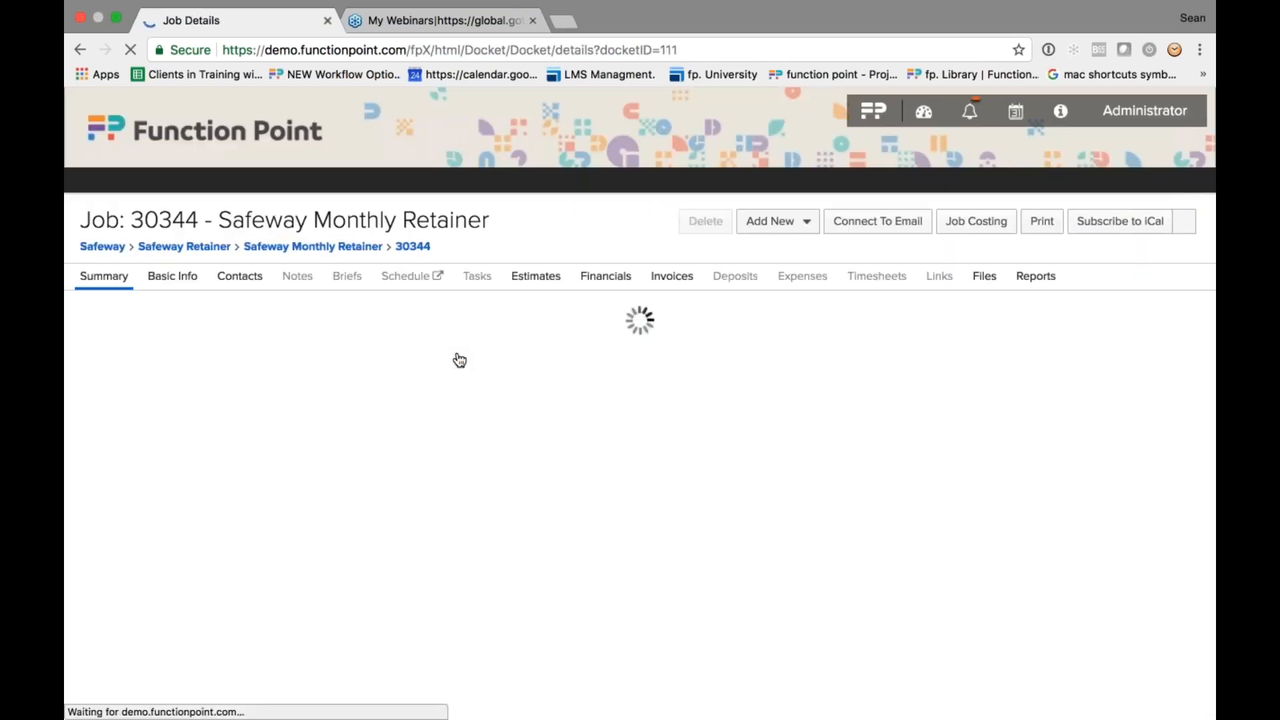
pyautogui.click(672, 277)
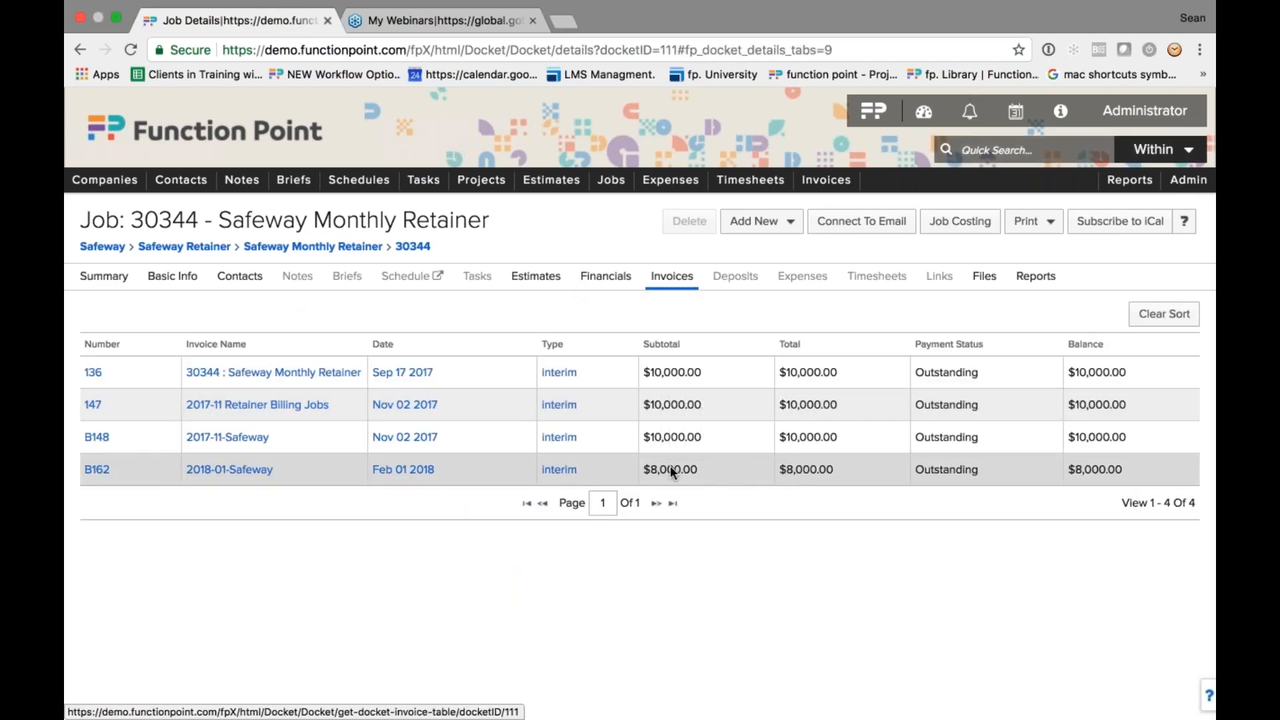
pyautogui.moveTo(650, 463)
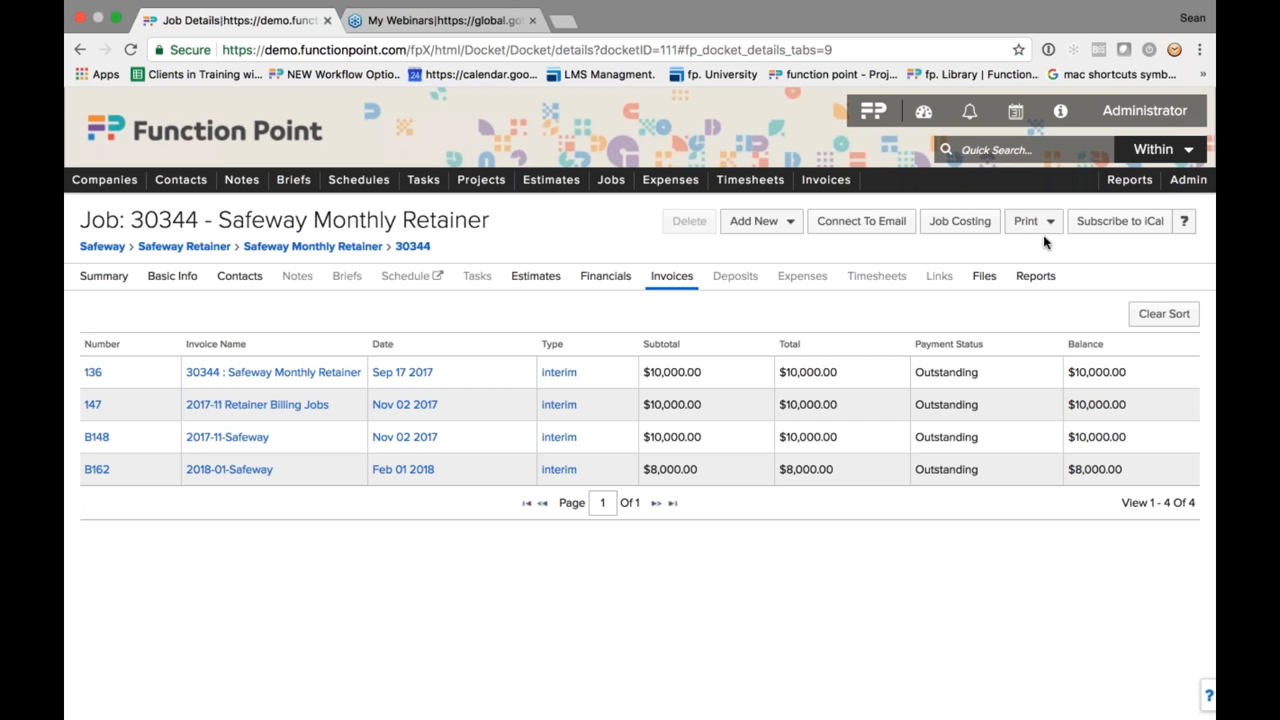
# Step: Reopen the Safeway multi-job invoice dated Feb 01 2018 from the recently viewed invoices
pyautogui.click(845, 188)
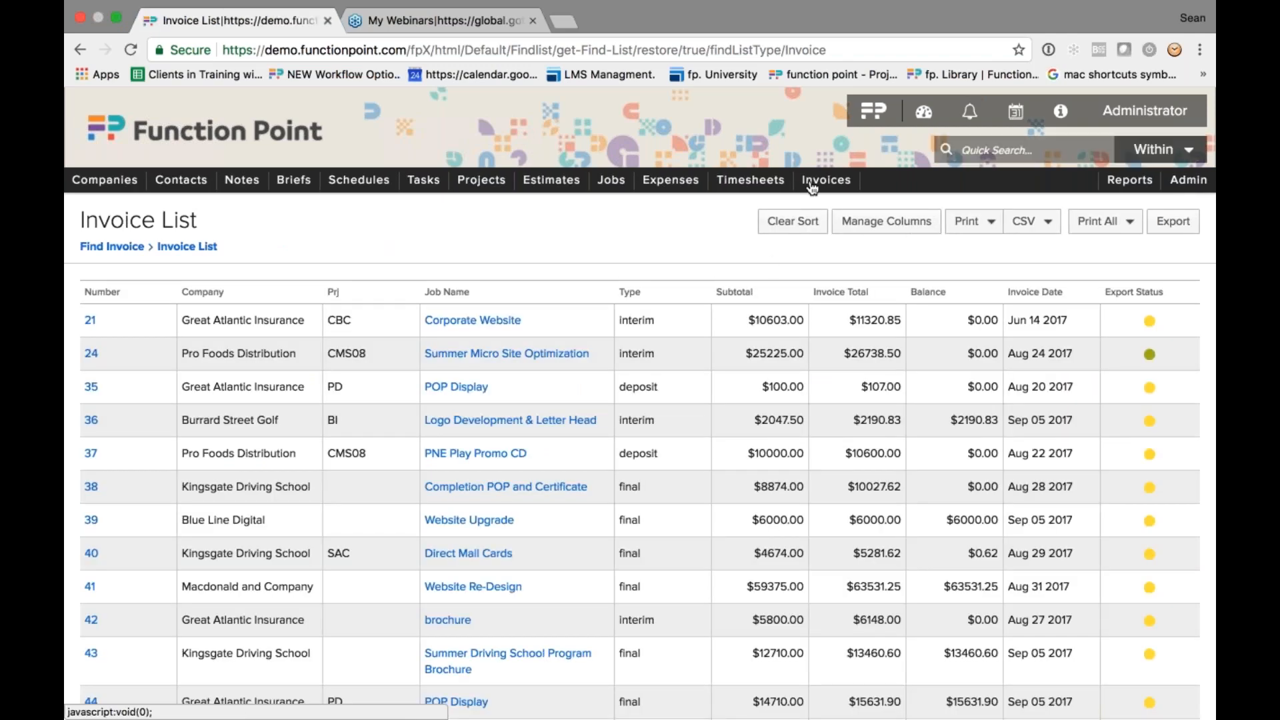
pyautogui.moveTo(814, 186)
pyautogui.moveTo(827, 242)
pyautogui.click(978, 233)
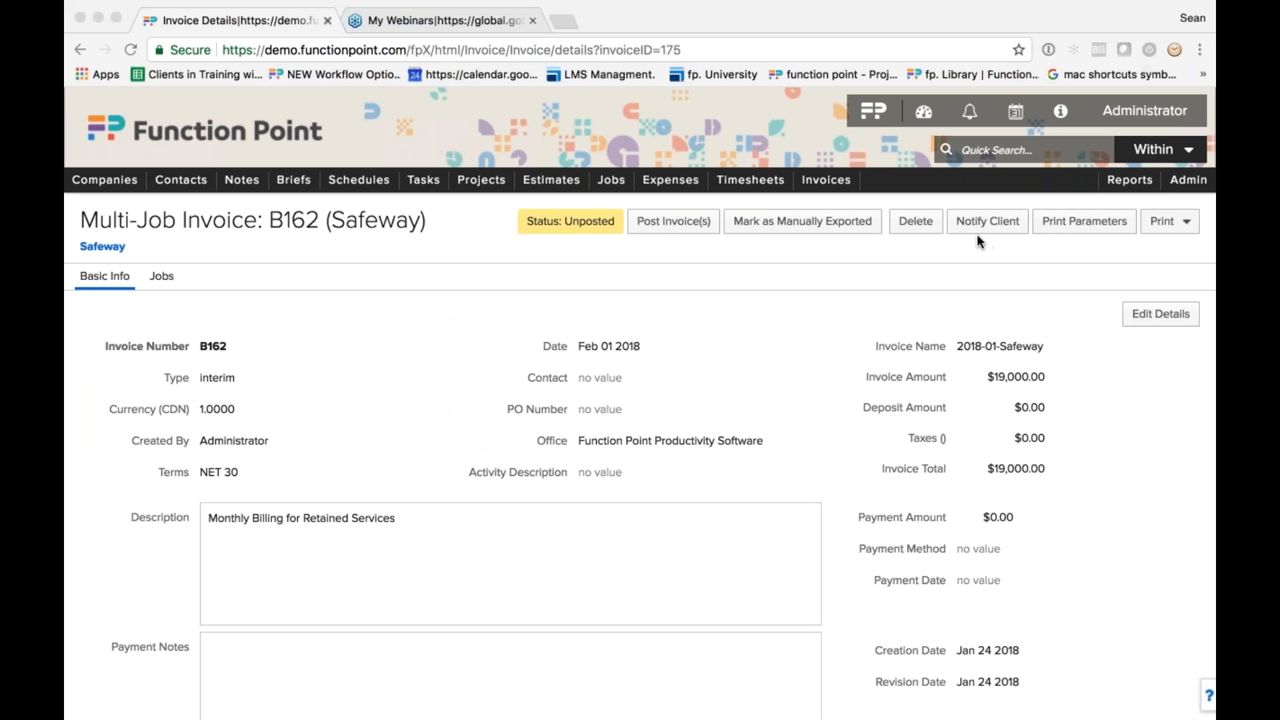
# Step: Preview the invoice with the Invoice Multi-Job (Printout) COPY layout and examine its description and the three job lines
pyautogui.click(1168, 225)
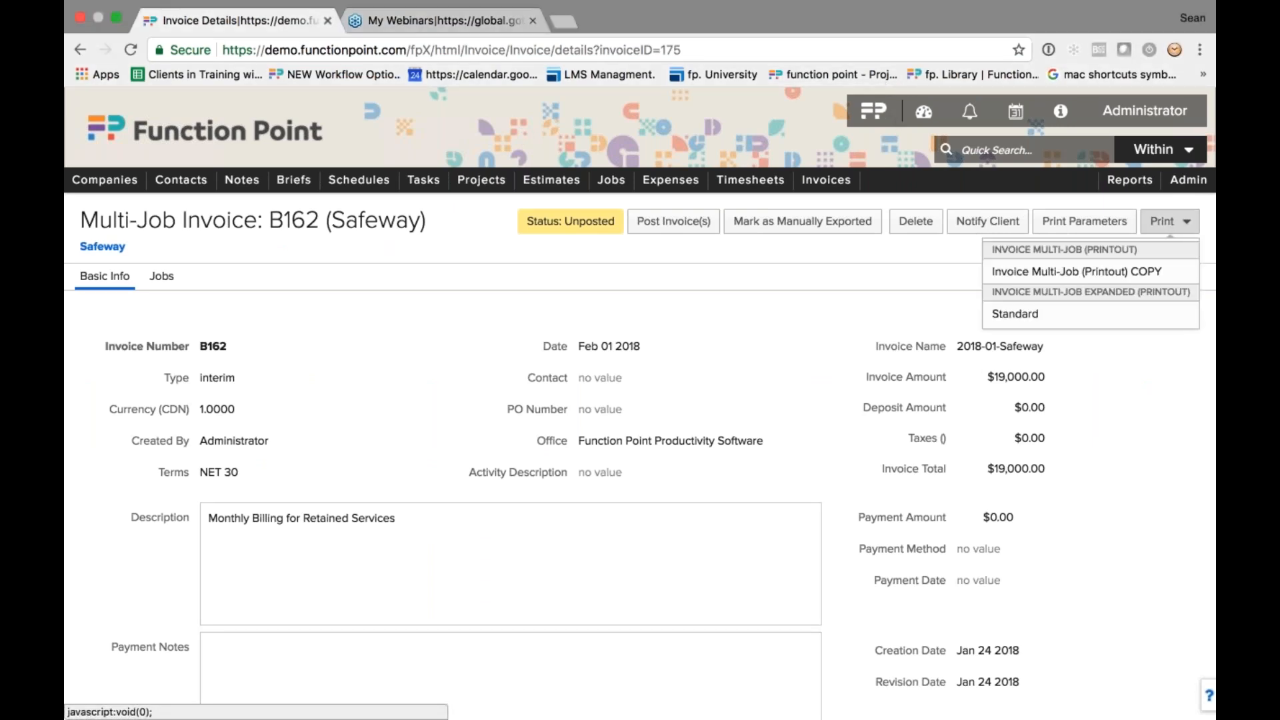
pyautogui.click(1044, 273)
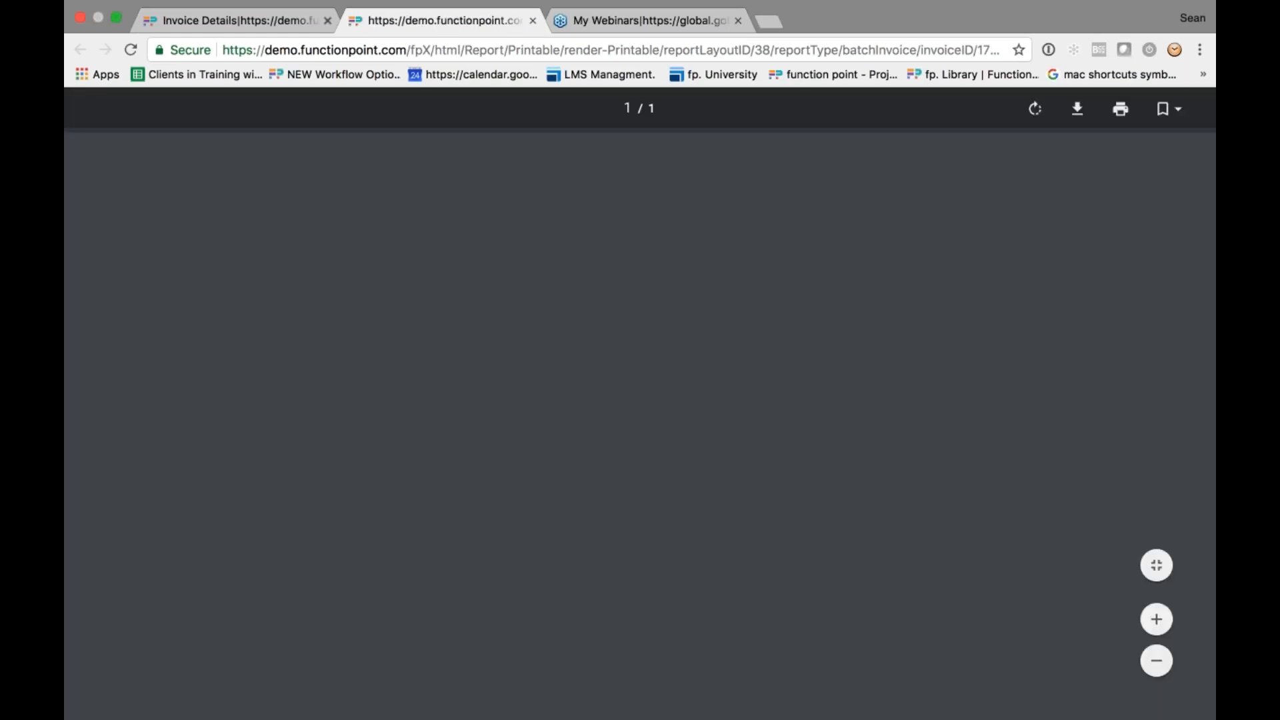
pyautogui.scroll(-5, 567, 338)
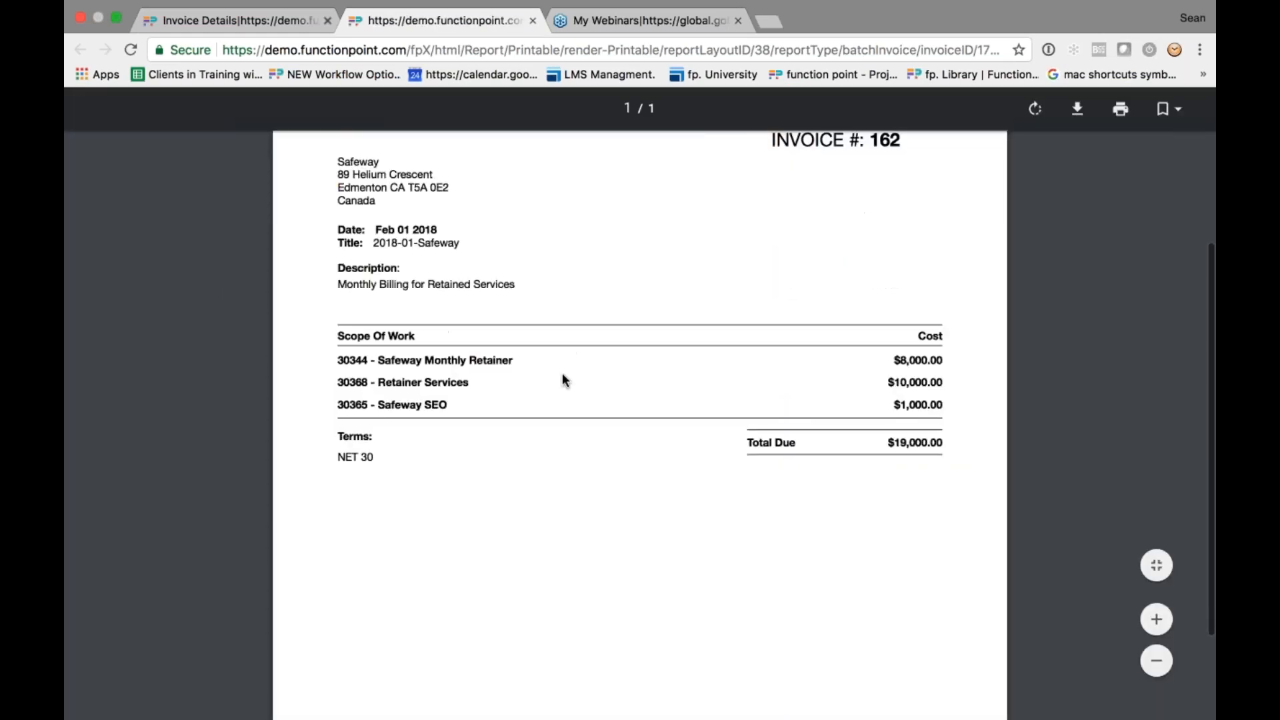
pyautogui.moveTo(338, 285); pyautogui.dragTo(515, 287)
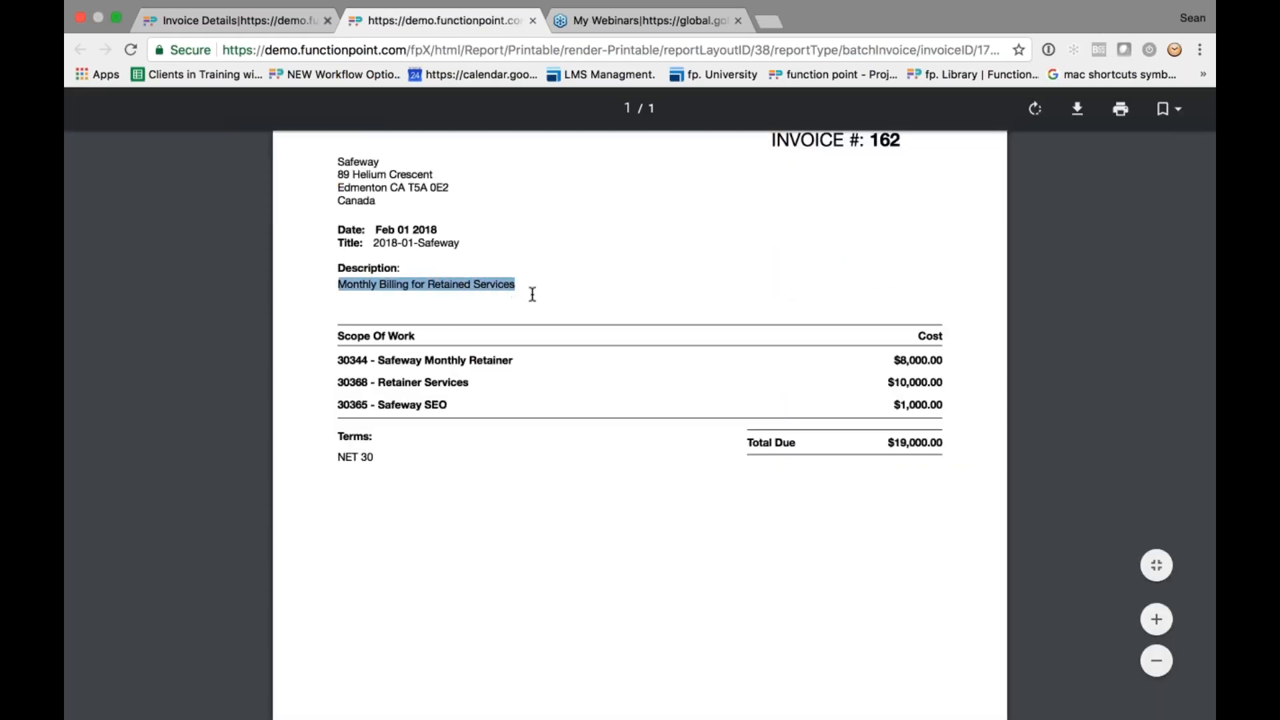
pyautogui.moveTo(338, 360); pyautogui.dragTo(503, 369)
pyautogui.moveTo(337, 382); pyautogui.dragTo(467, 382)
pyautogui.moveTo(339, 404); pyautogui.dragTo(463, 402)
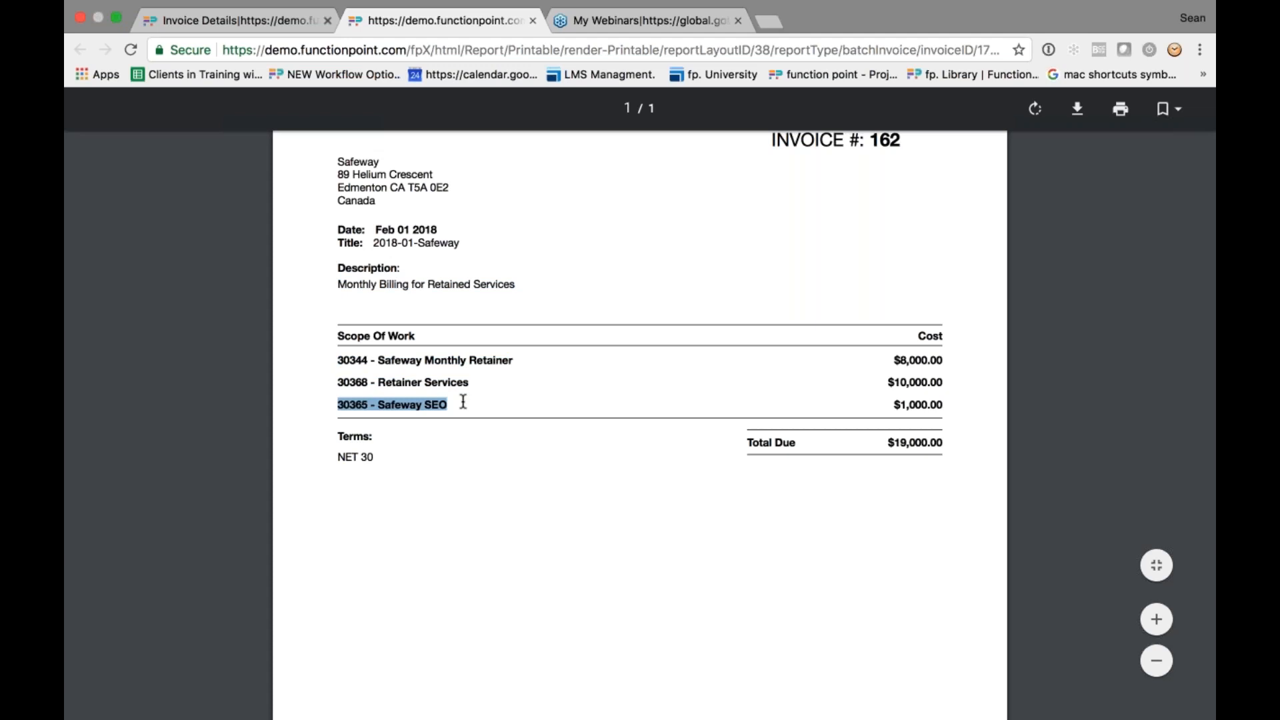
pyautogui.click(532, 21)
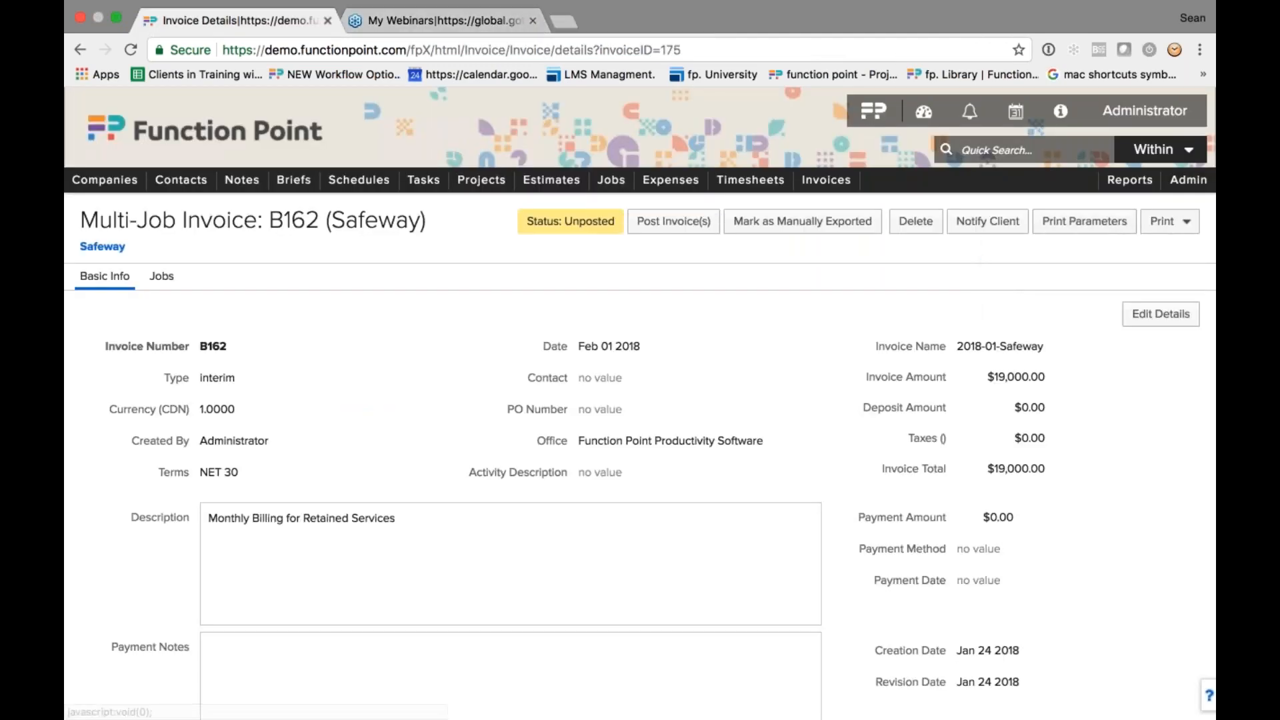
# Step: Preview the Safeway invoice with the Standard expanded multi-job printout and look over its first page
pyautogui.click(1167, 221)
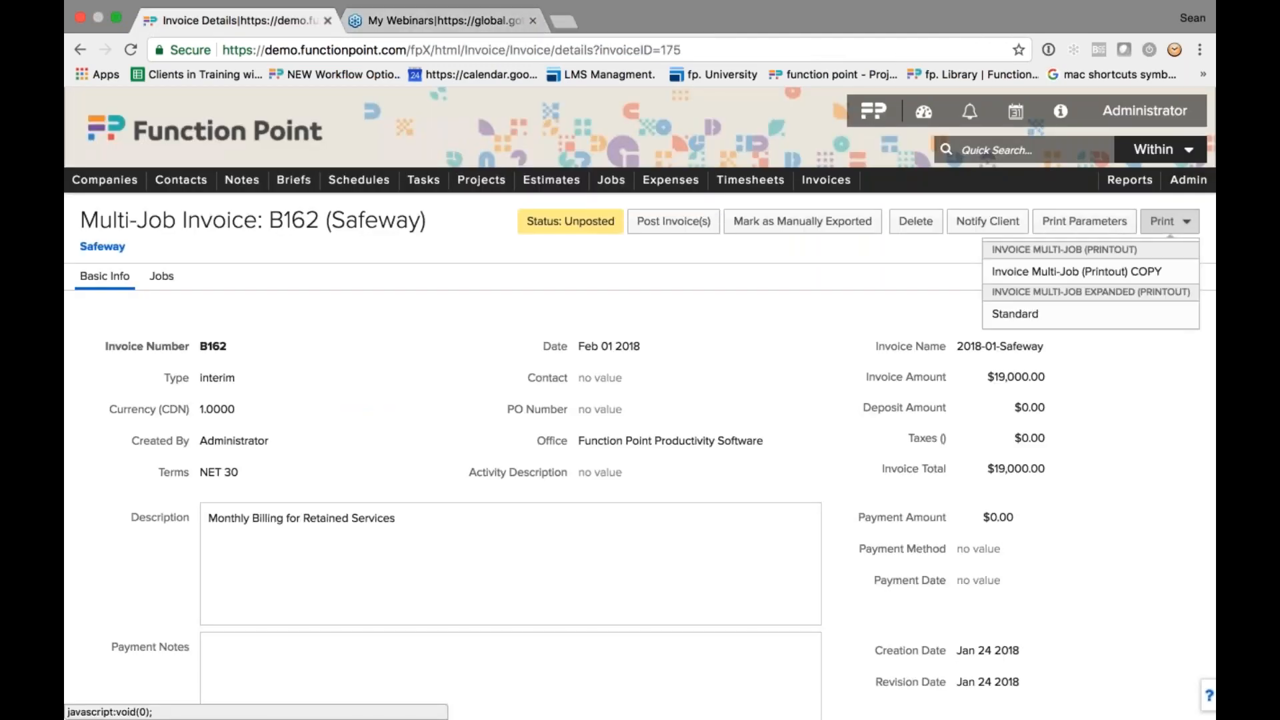
pyautogui.click(1030, 319)
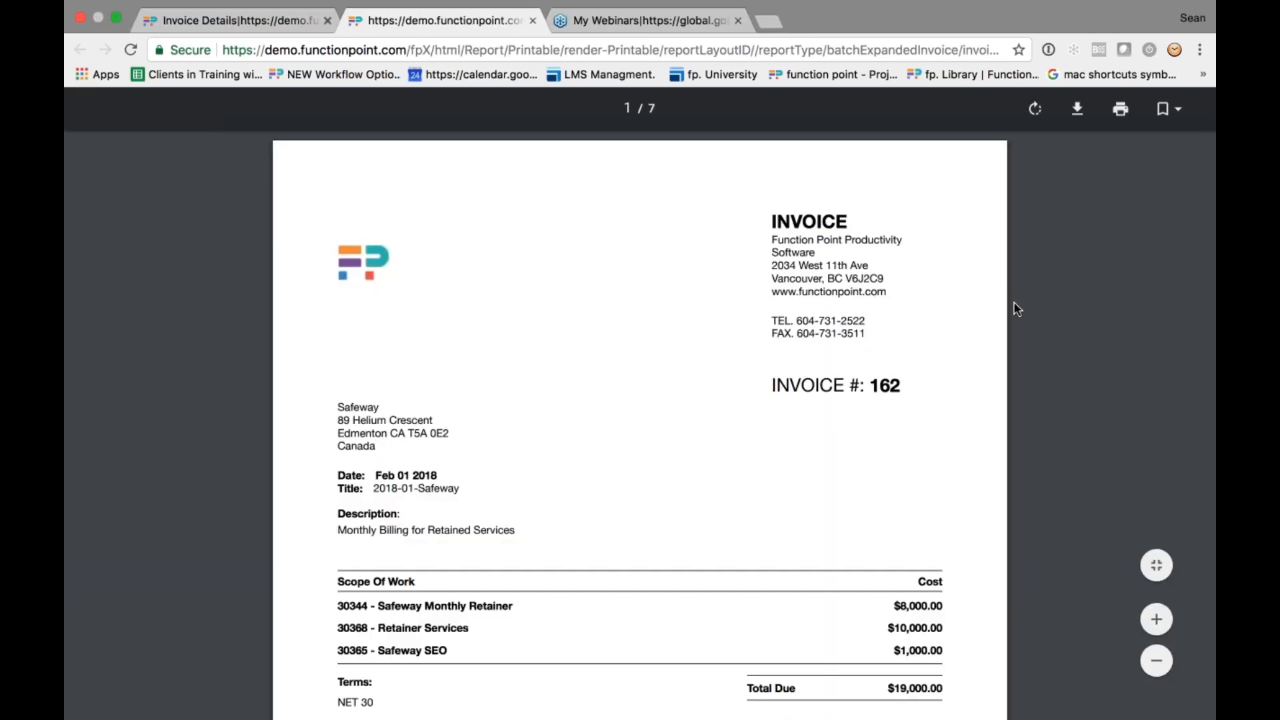
pyautogui.scroll(-4, 658, 296)
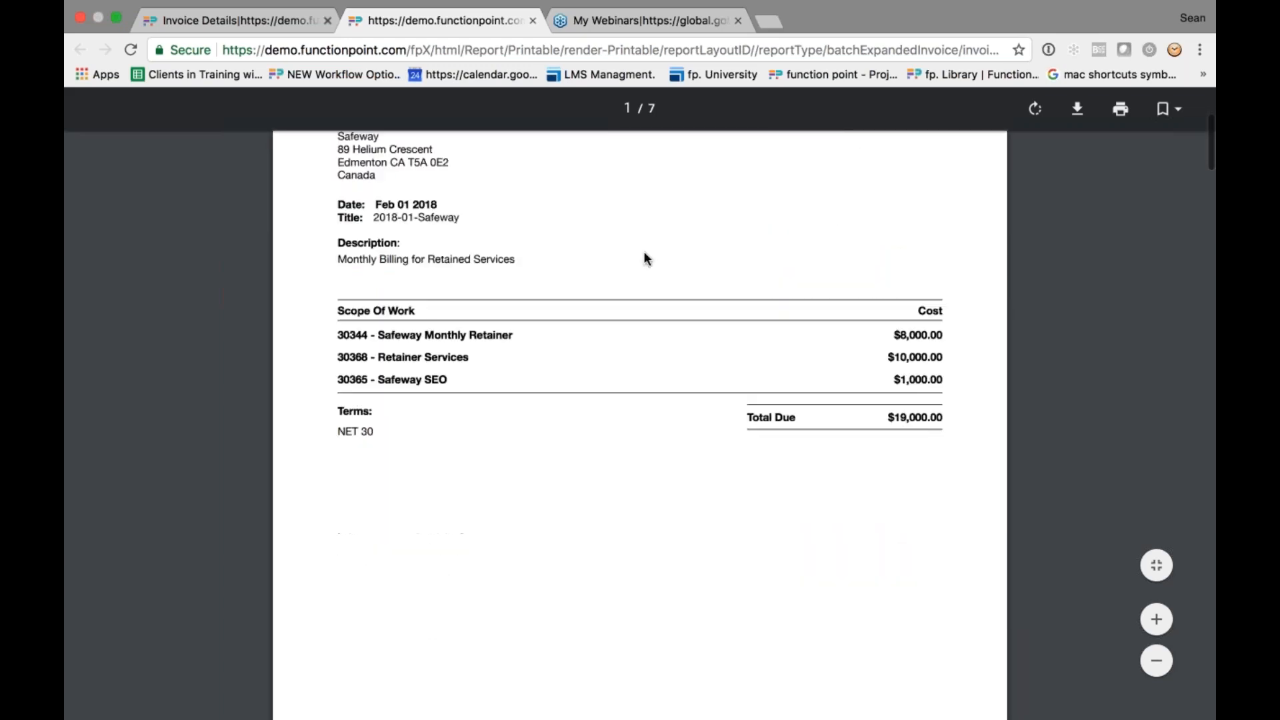
pyautogui.scroll(3, 647, 247)
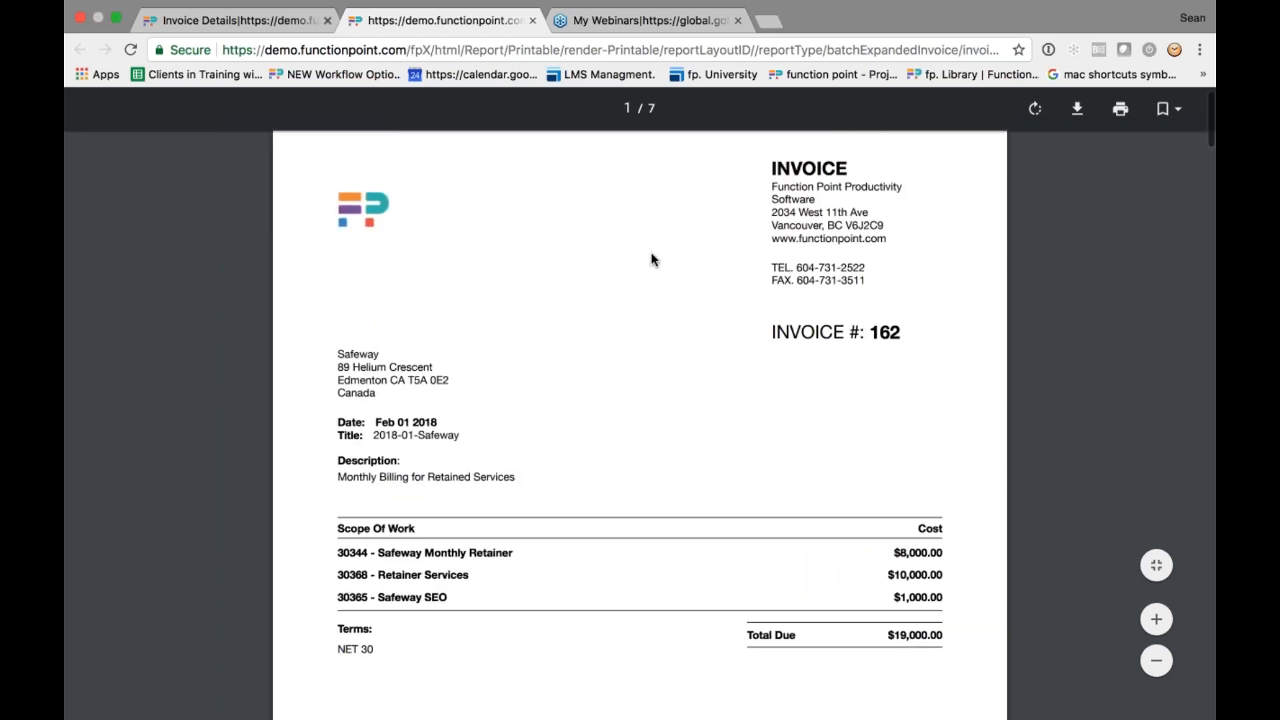
pyautogui.click(532, 20)
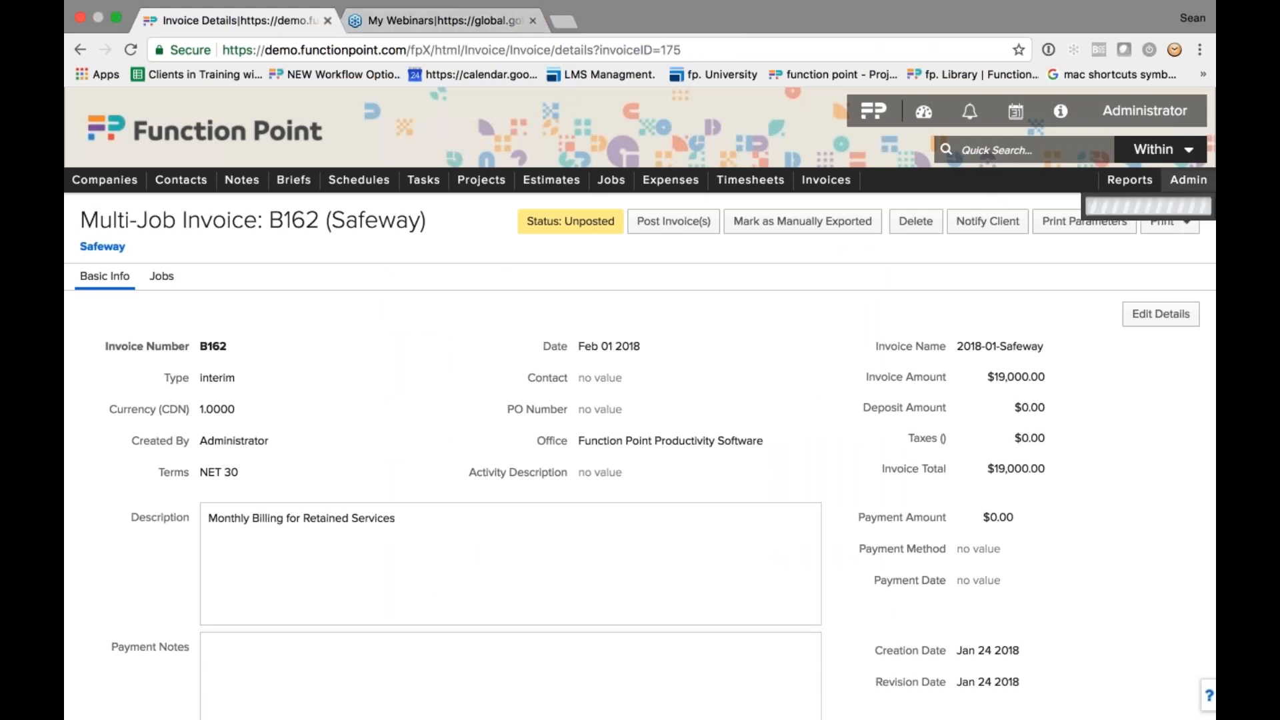
# Step: Open the custom printout Invoice Multi-Job (Printout) COPY for editing in the Printing Preferences
pyautogui.moveTo(1175, 190)
pyautogui.moveTo(1067, 206)
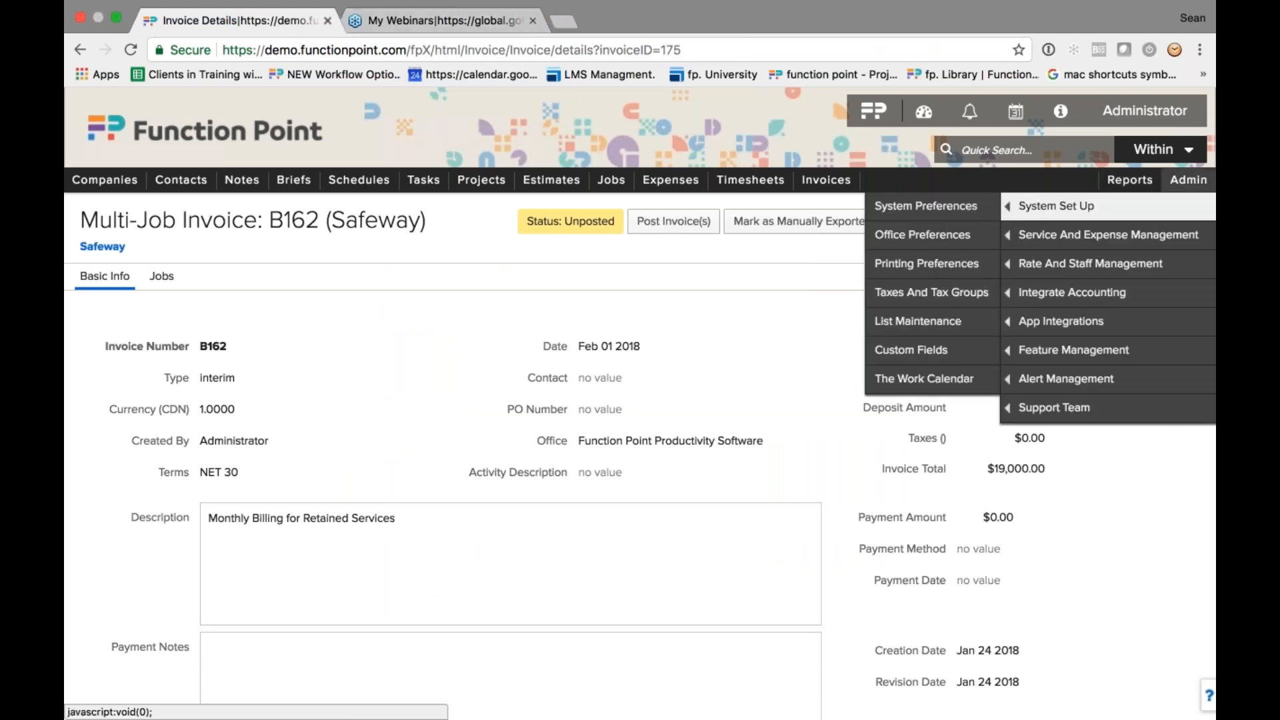
pyautogui.click(939, 262)
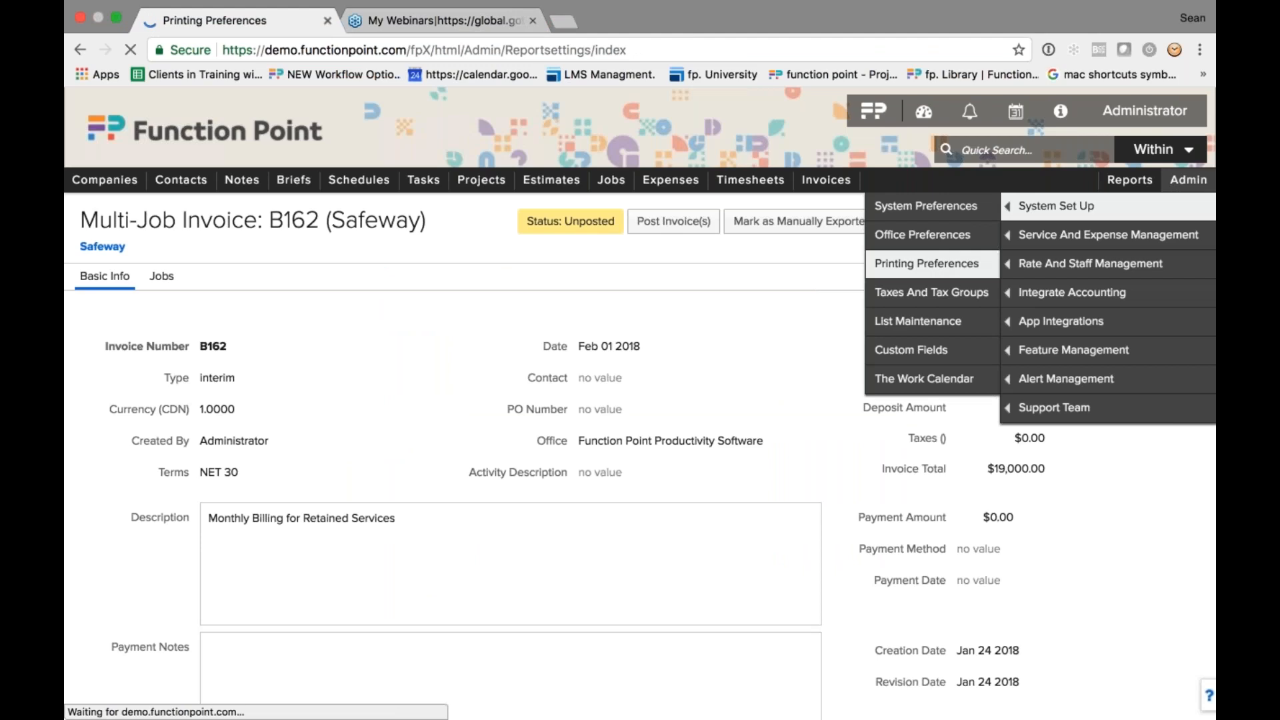
pyautogui.click(237, 353)
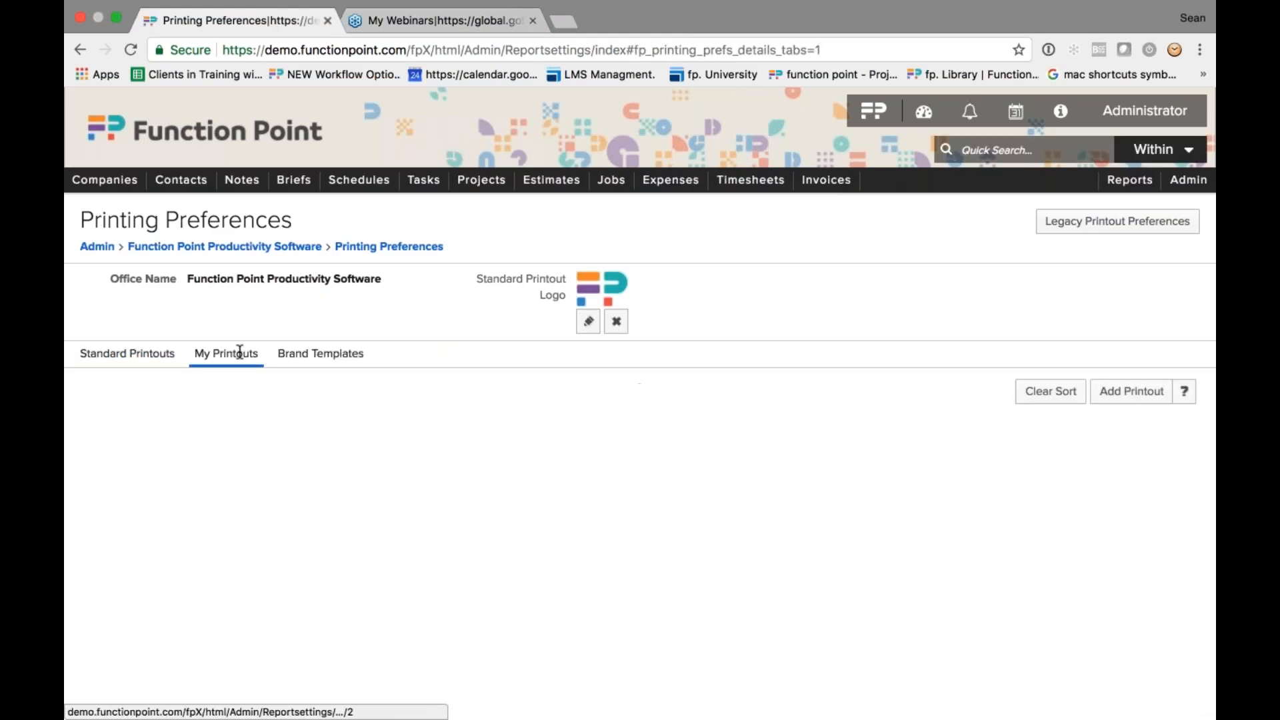
pyautogui.scroll(-1, 306, 450)
pyautogui.scroll(-2, 308, 453)
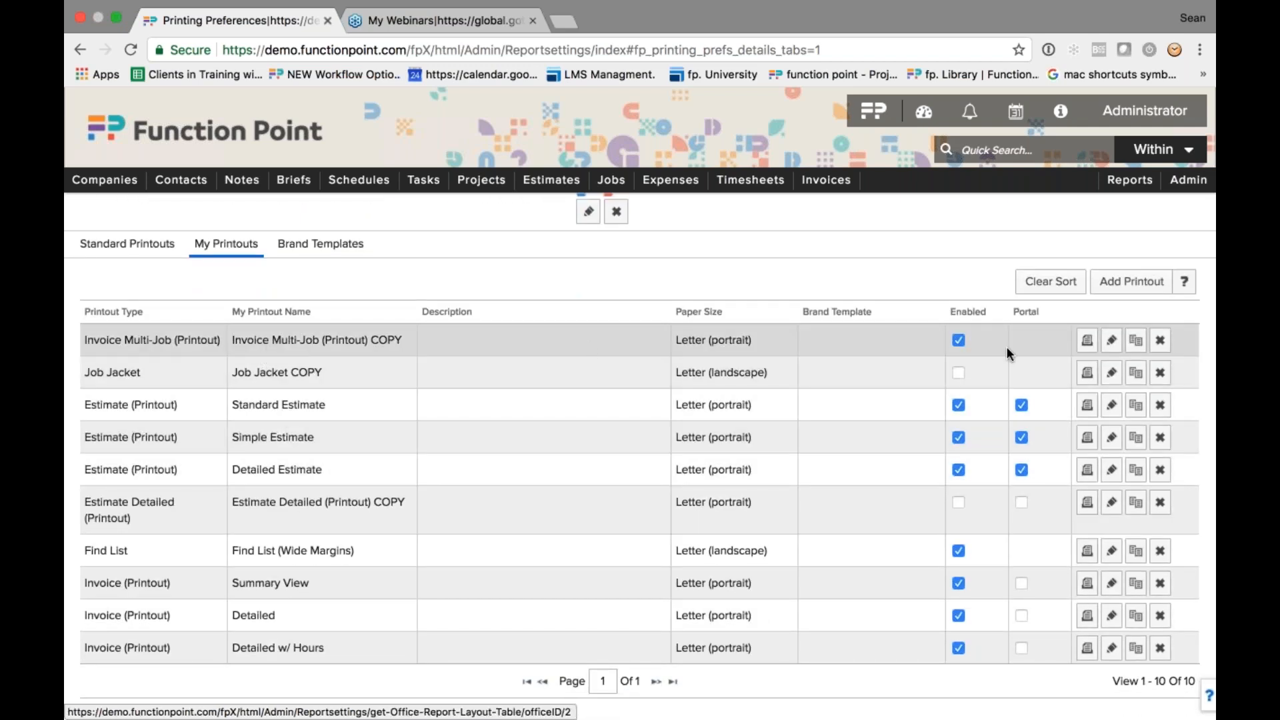
pyautogui.click(1111, 340)
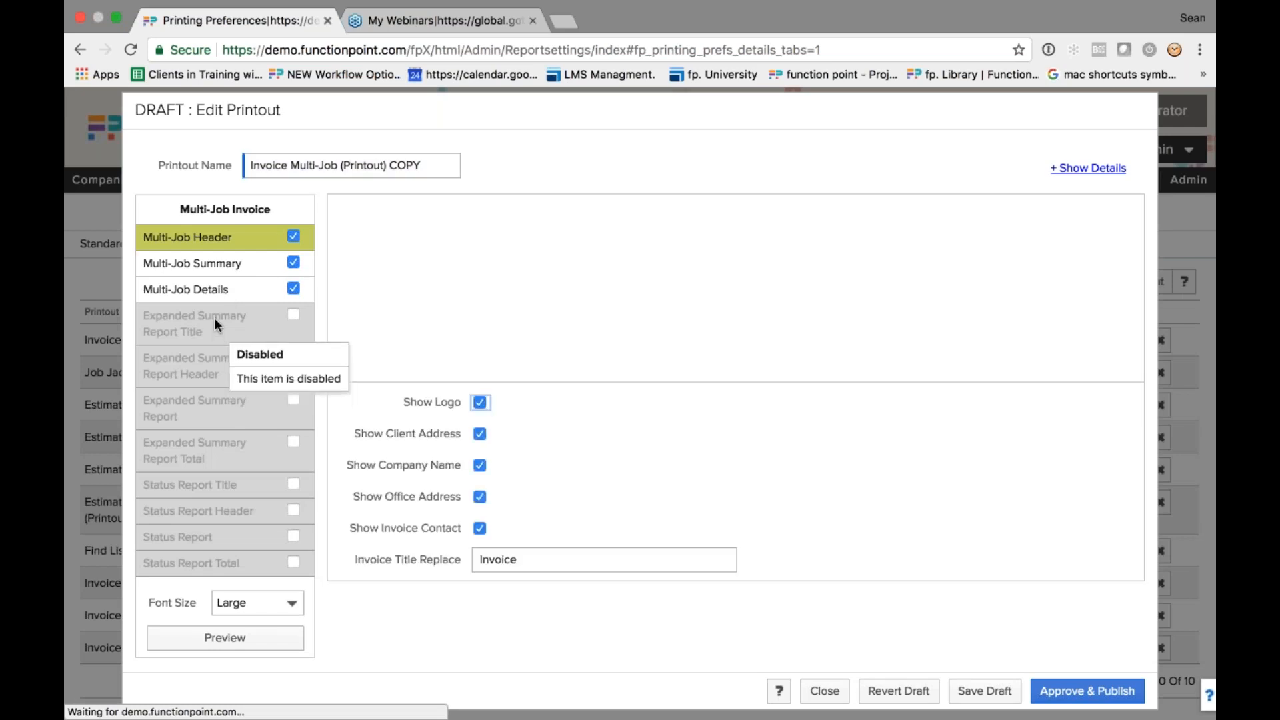
# Step: Enable the Expanded Summary Report Title section in the multi-job invoice printout, and approve and publish the draft
pyautogui.click(205, 288)
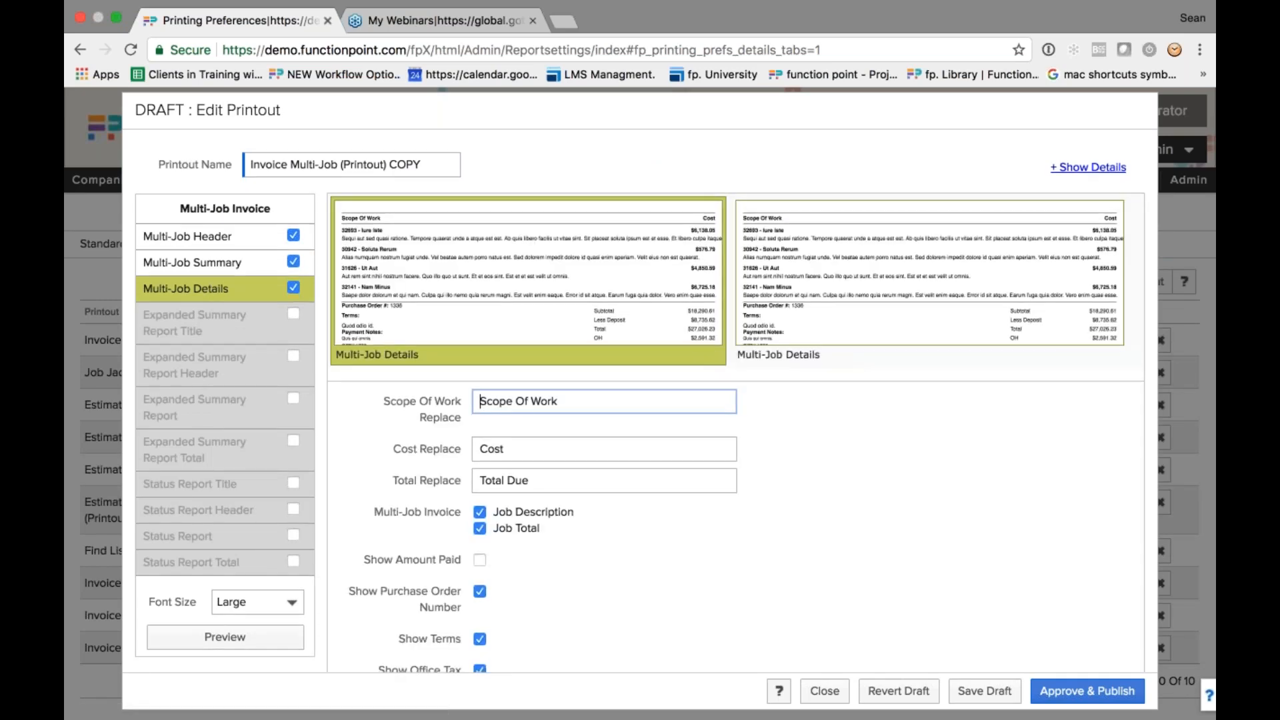
pyautogui.scroll(-2, 569, 438)
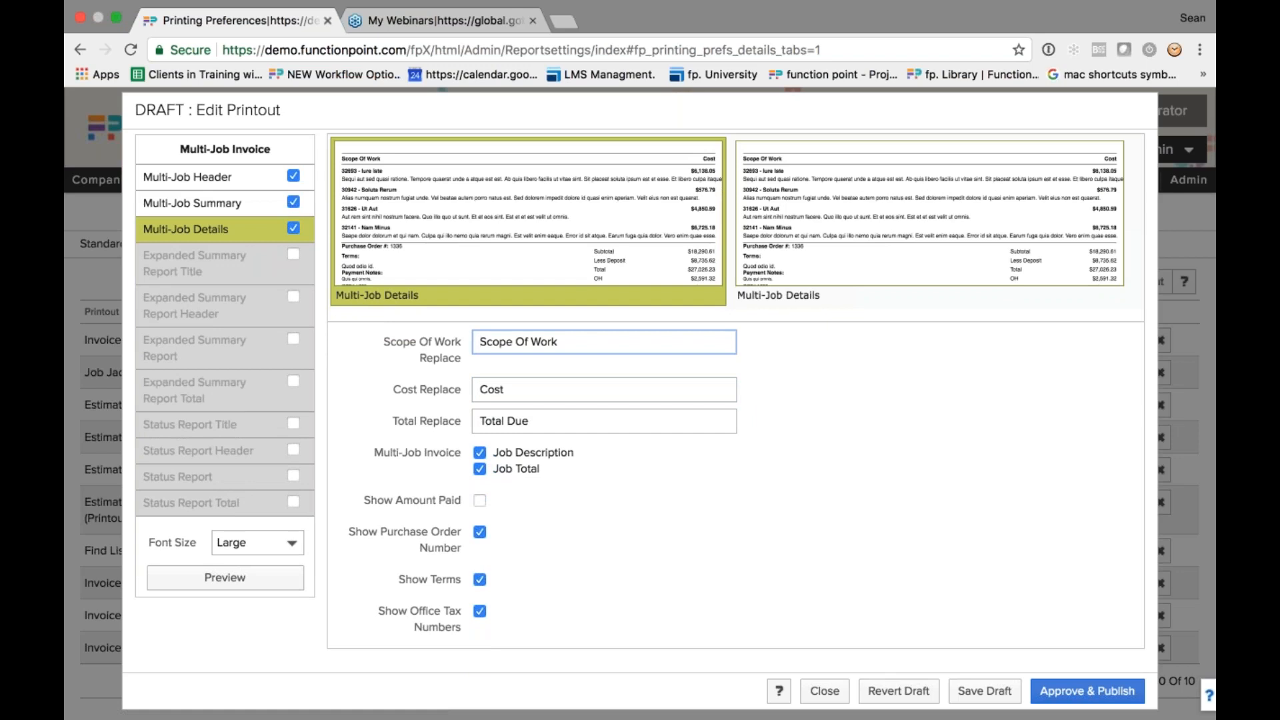
pyautogui.click(294, 256)
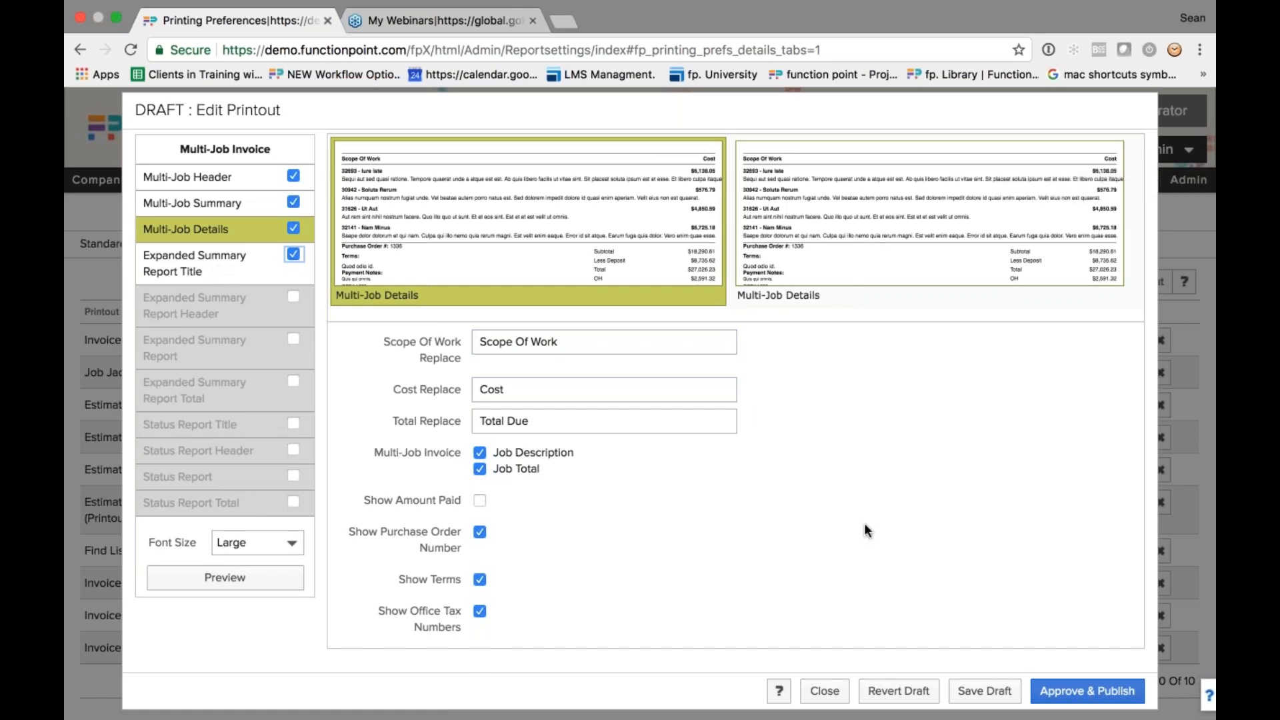
pyautogui.click(1074, 700)
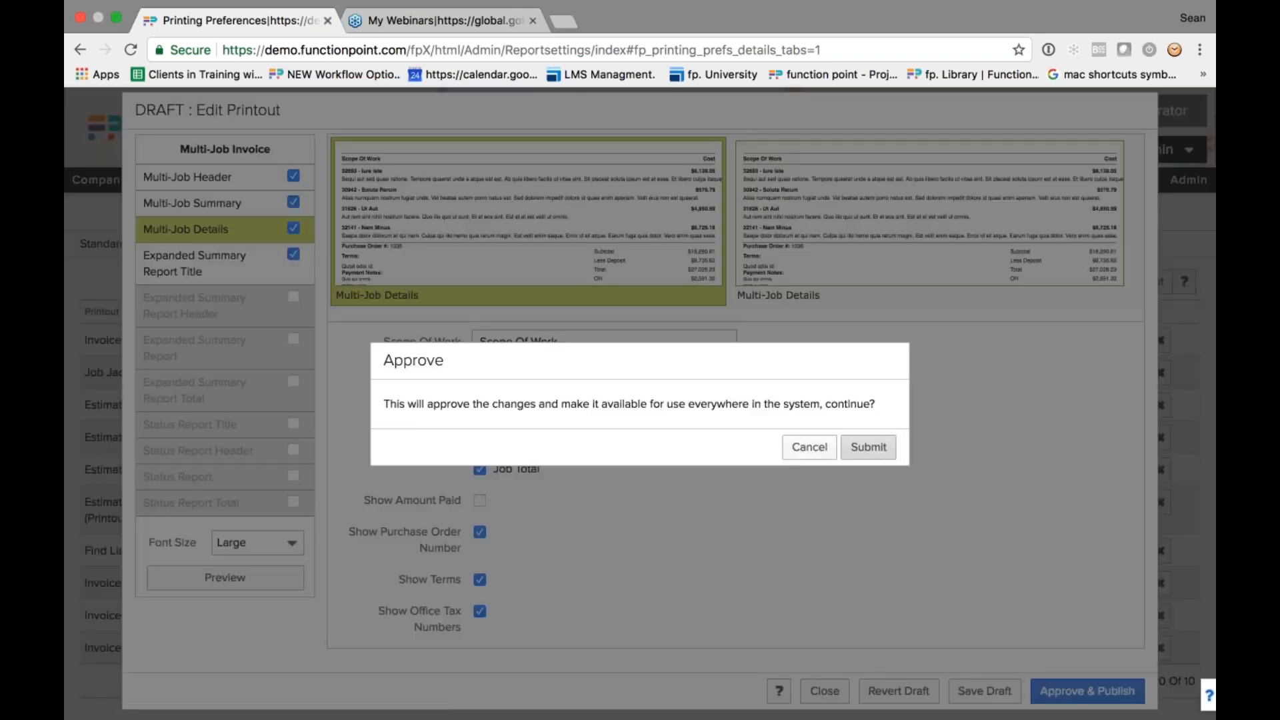
pyautogui.click(862, 446)
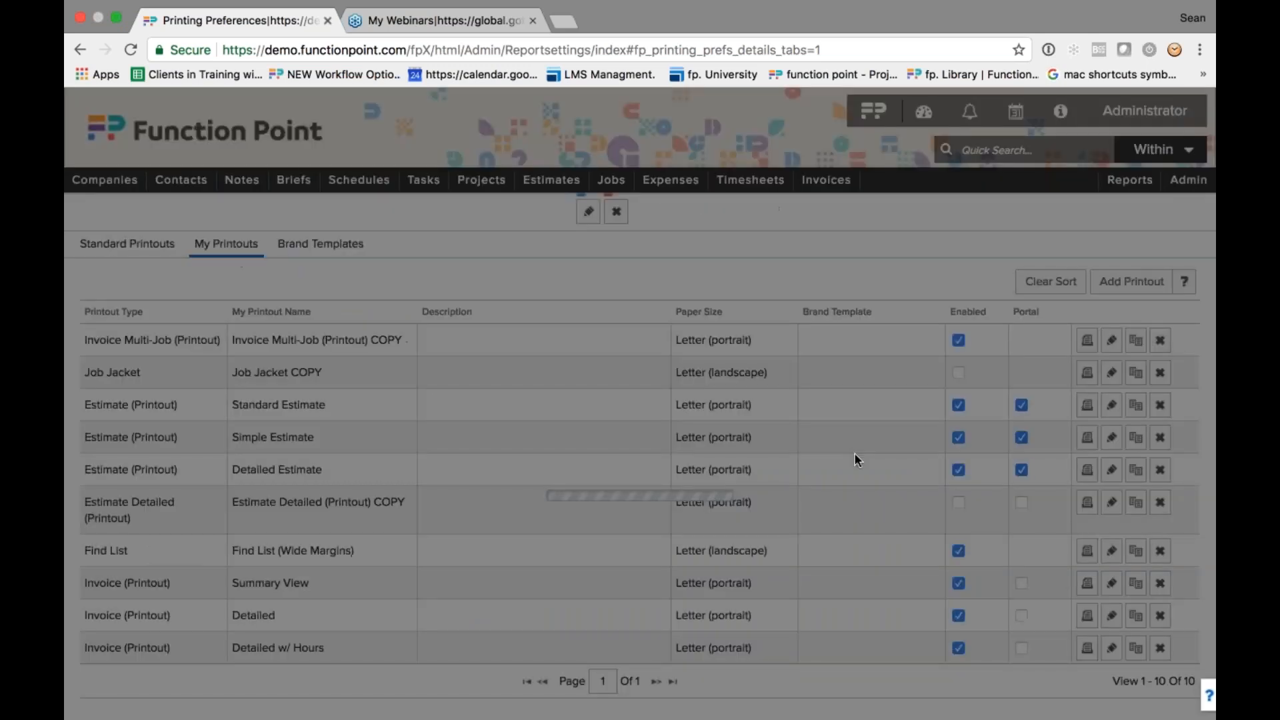
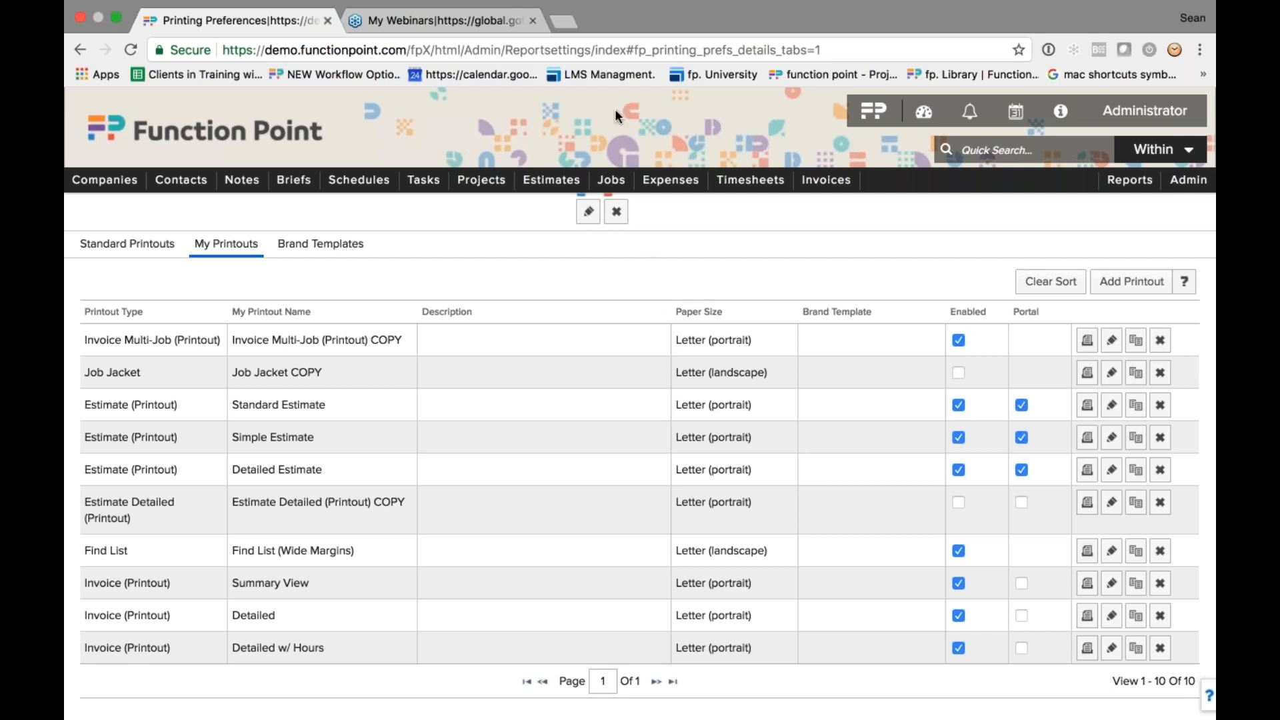
# Step: Find all jobs whose job type is Retainer
pyautogui.click(930, 195)
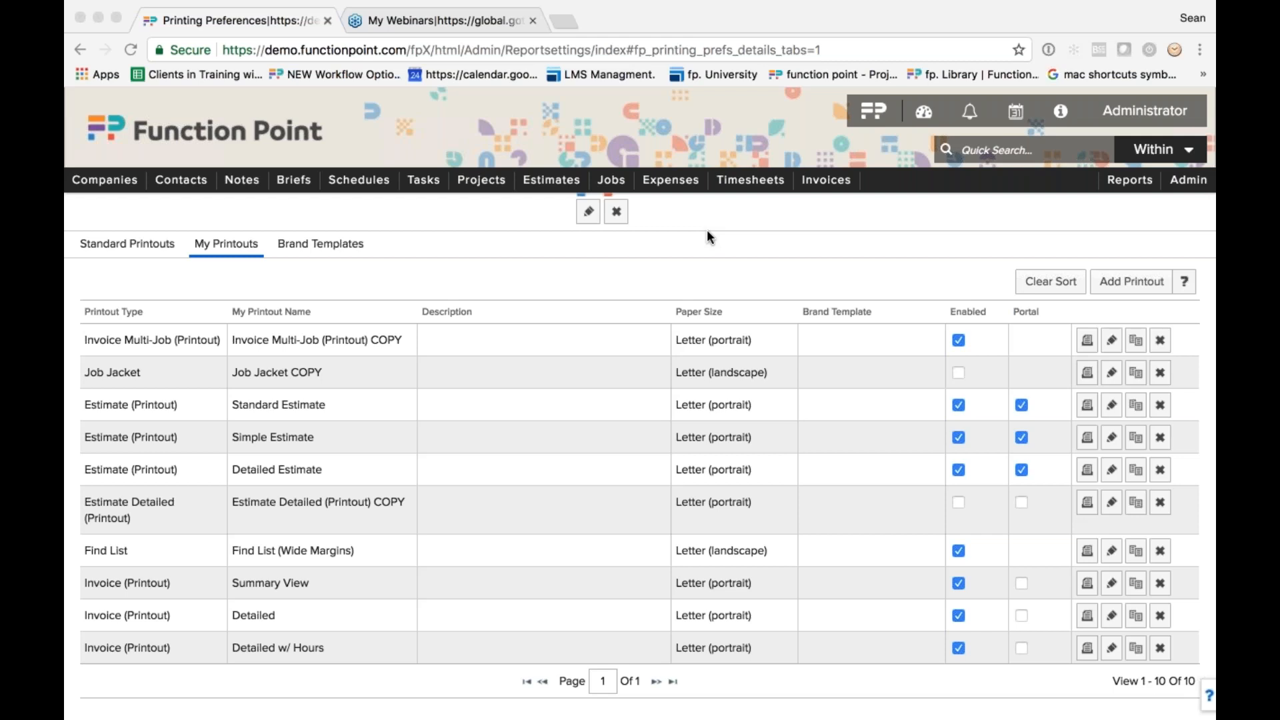
pyautogui.click(610, 179)
pyautogui.click(609, 206)
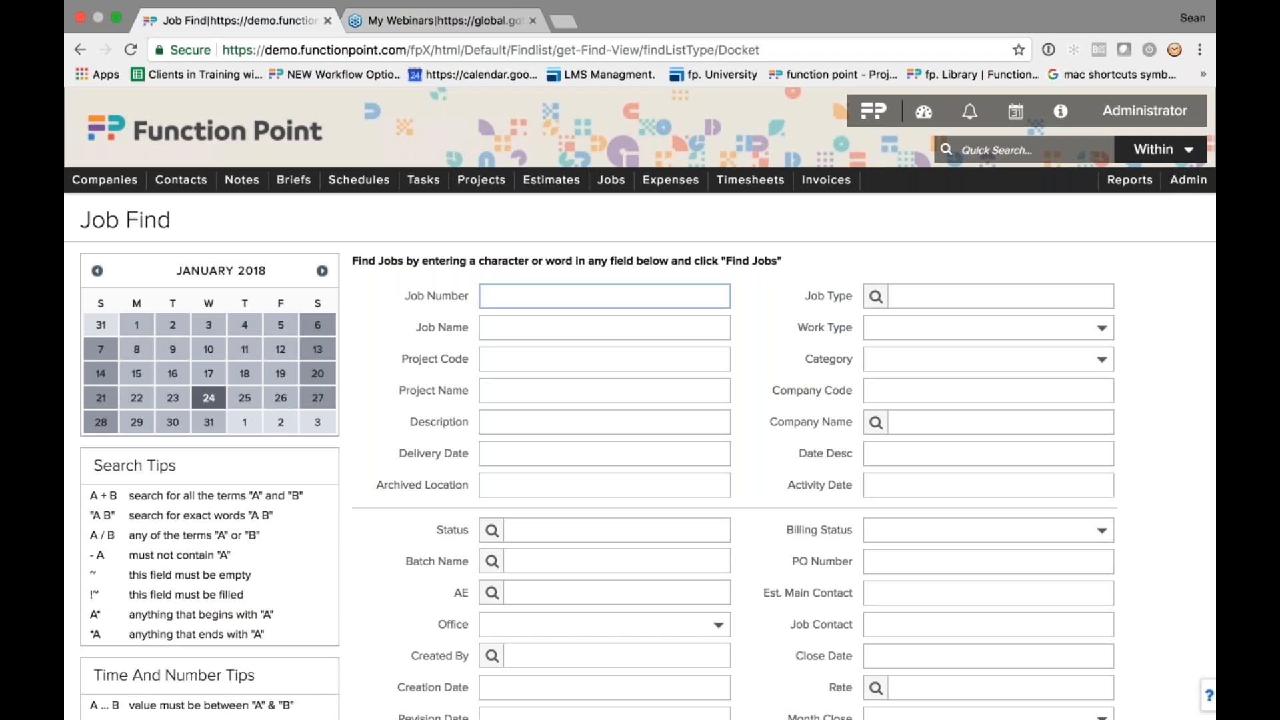
pyautogui.click(877, 296)
pyautogui.scroll(-3, 932, 518)
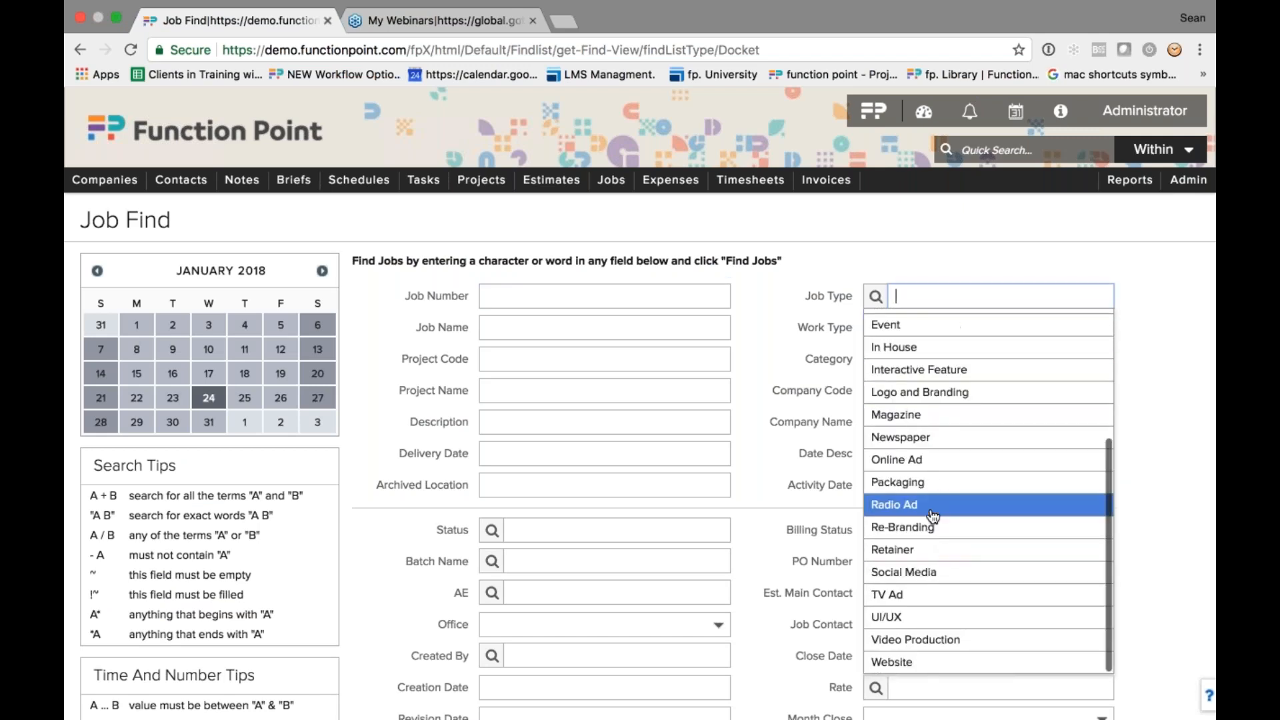
pyautogui.click(912, 550)
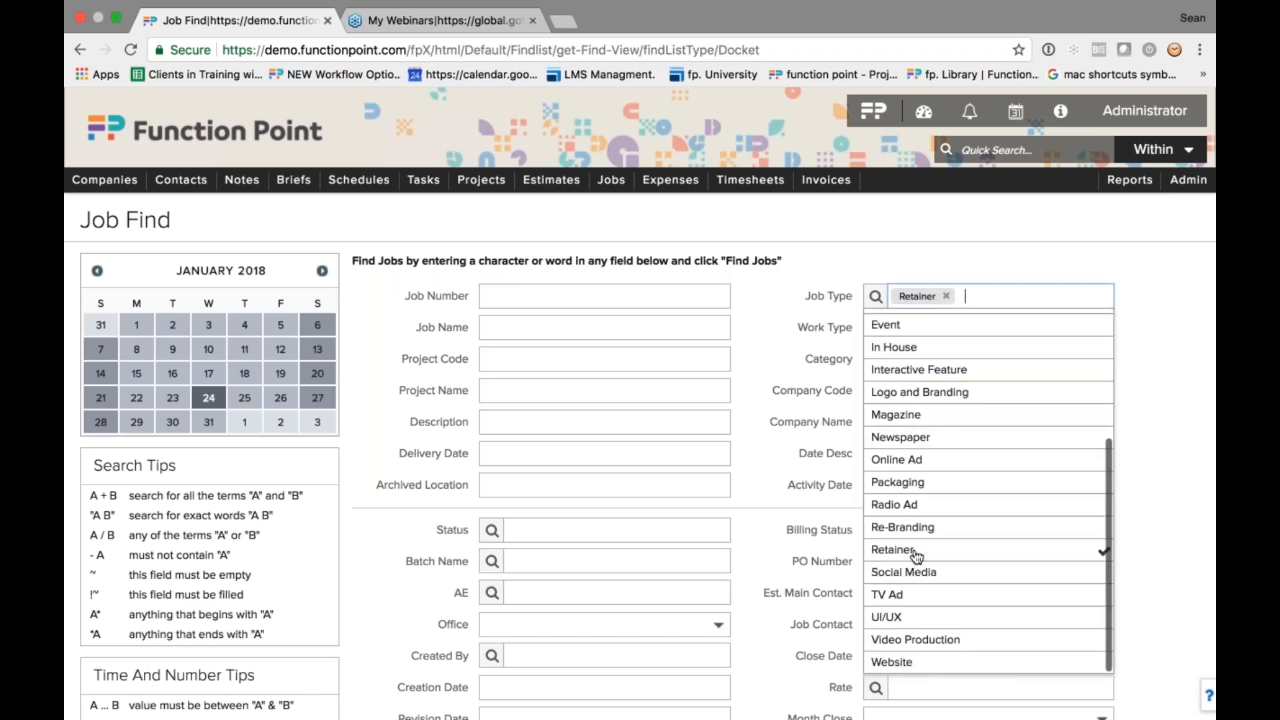
pyautogui.click(759, 382)
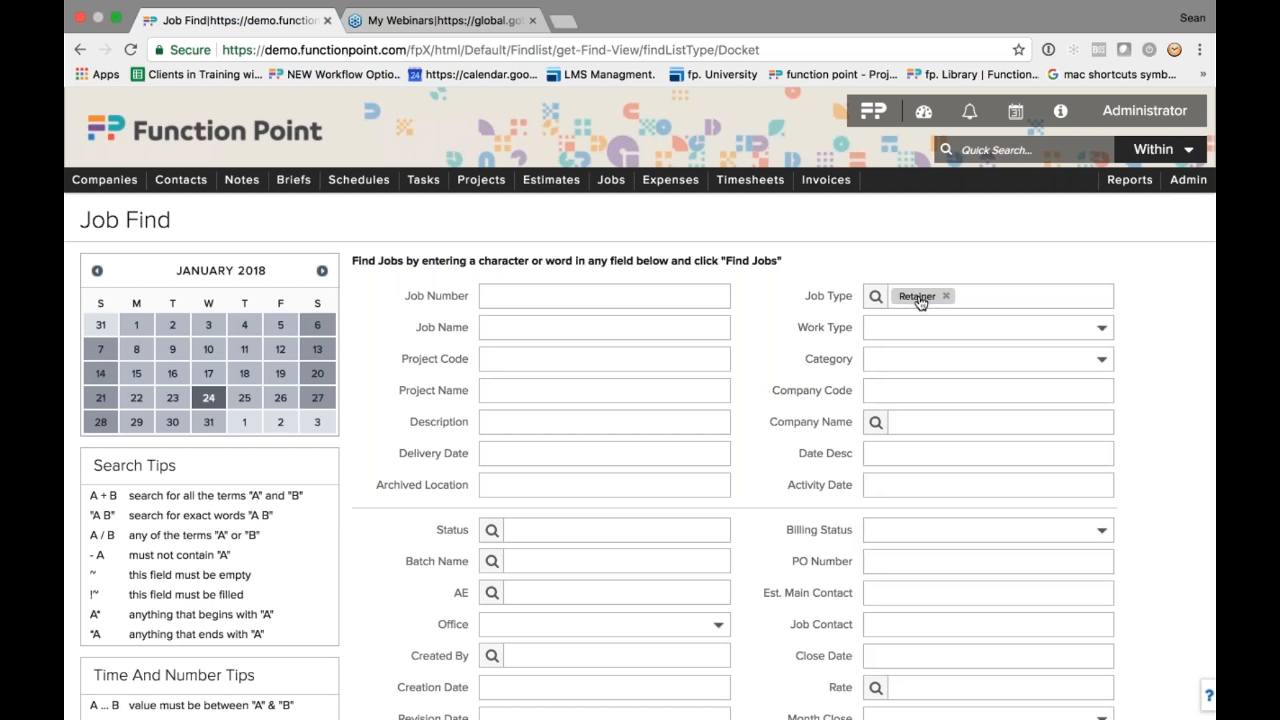
pyautogui.scroll(-1, 640, 454)
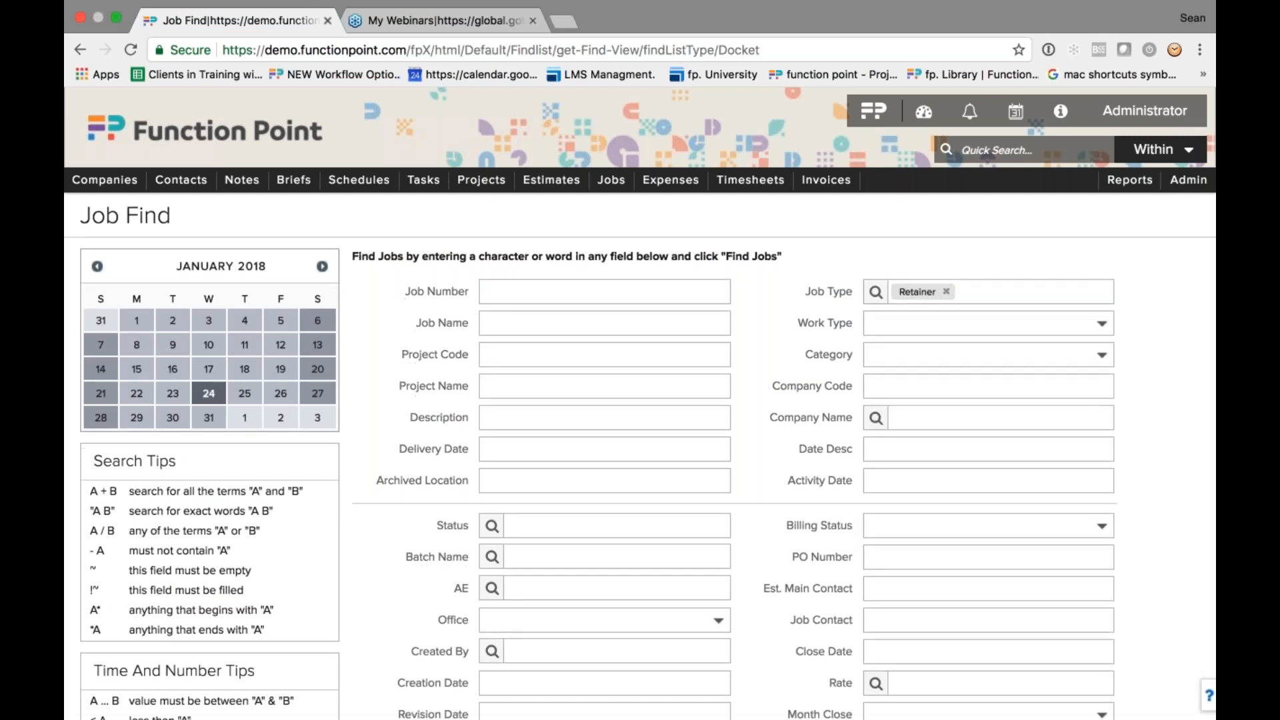
pyautogui.scroll(-3, 1078, 701)
pyautogui.click(1078, 697)
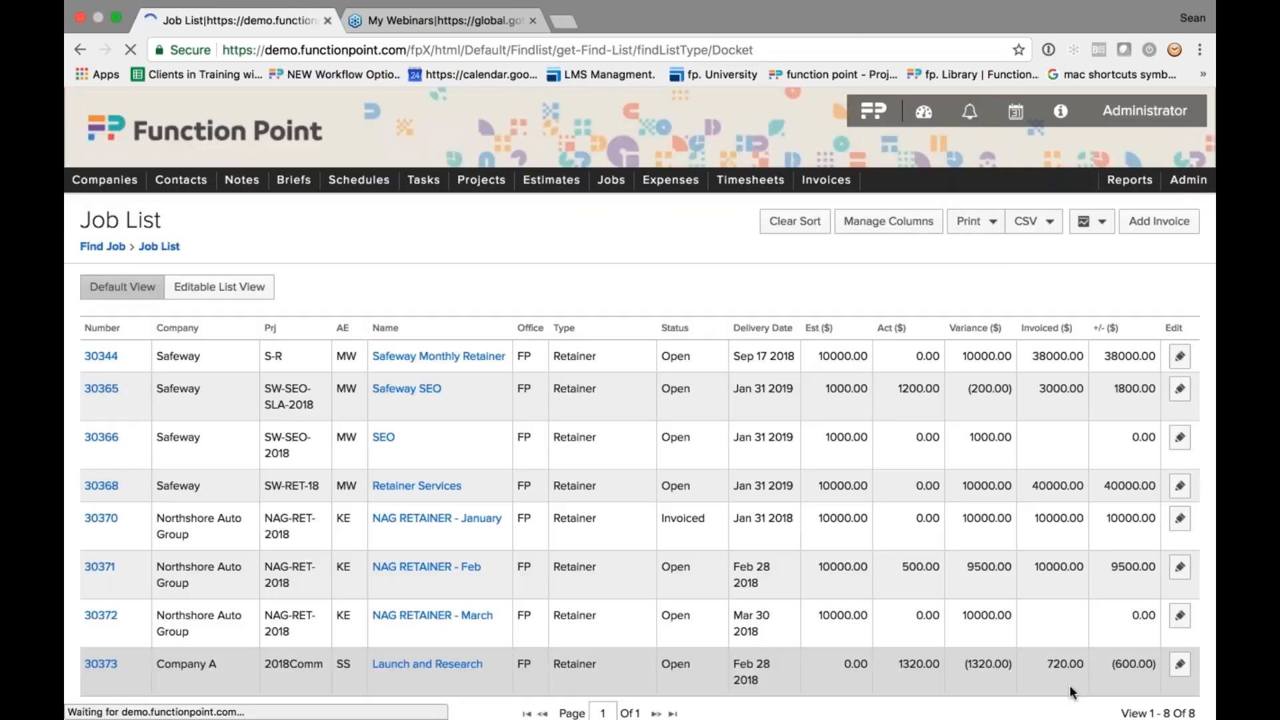
# Step: Start an interim batch invoice for the listed retainer jobs with the invoice date Feb 01 2018
pyautogui.scroll(-1, 462, 341)
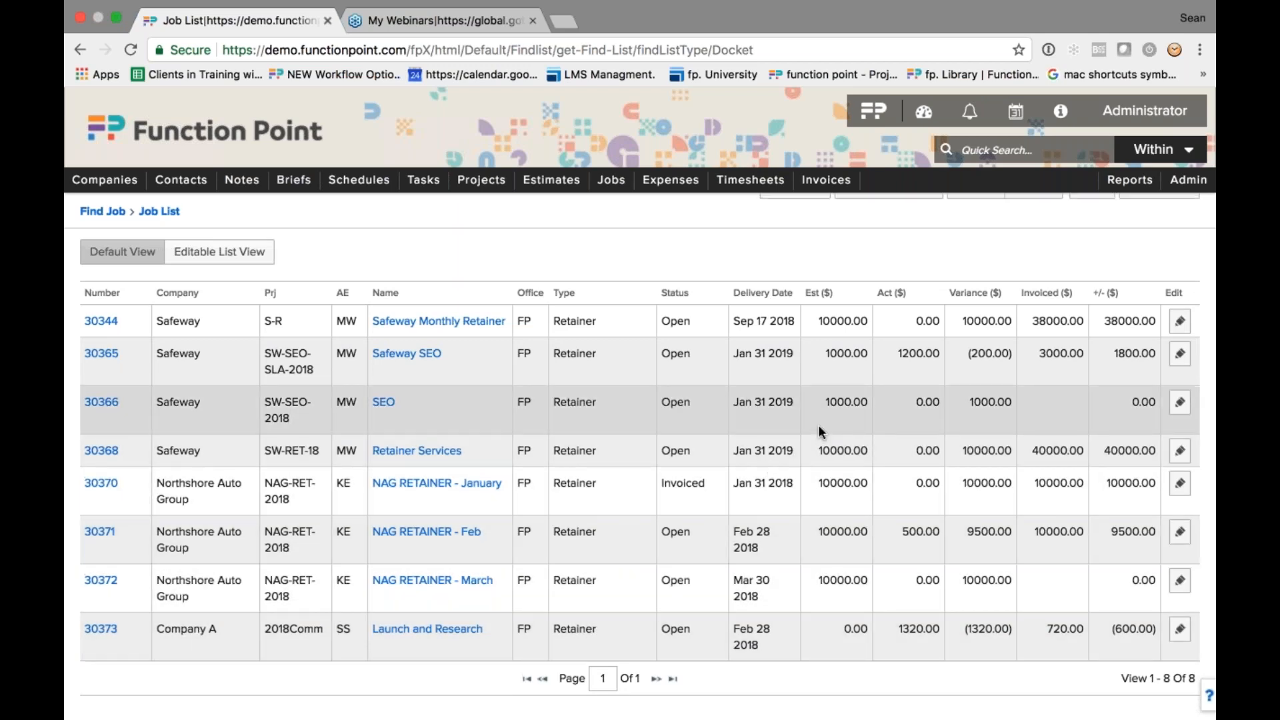
pyautogui.scroll(1, 818, 425)
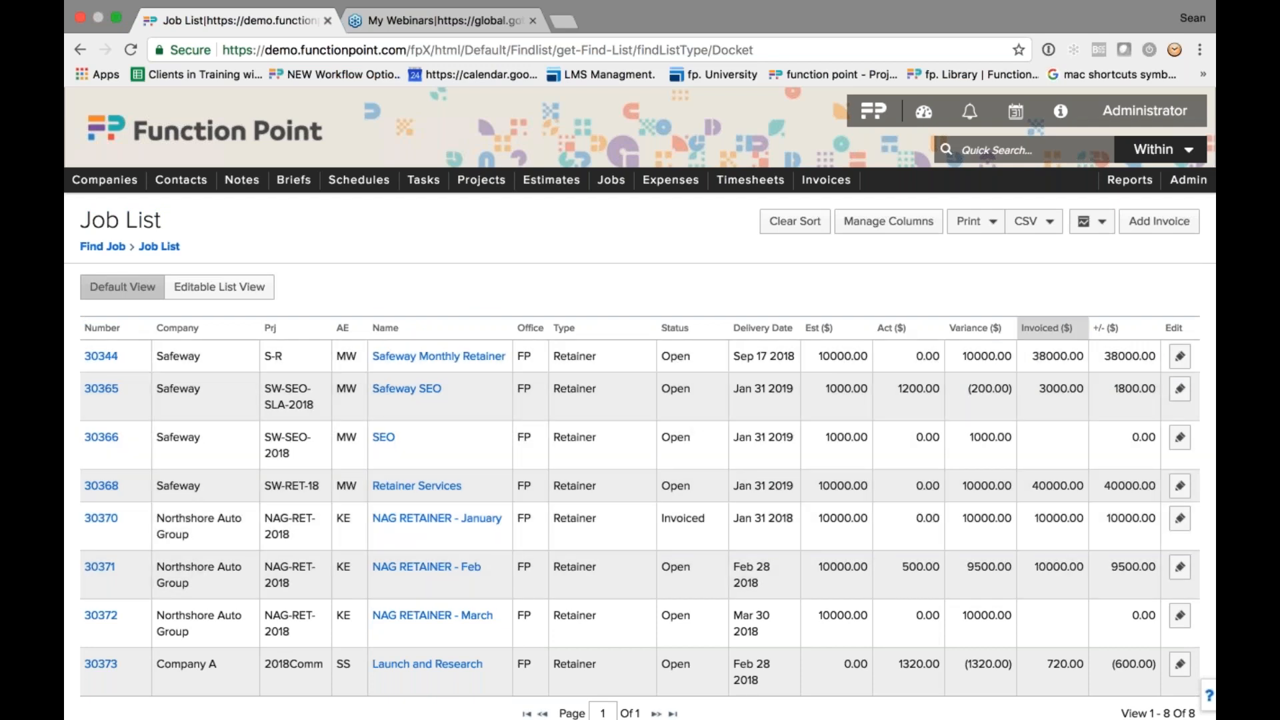
pyautogui.click(1146, 230)
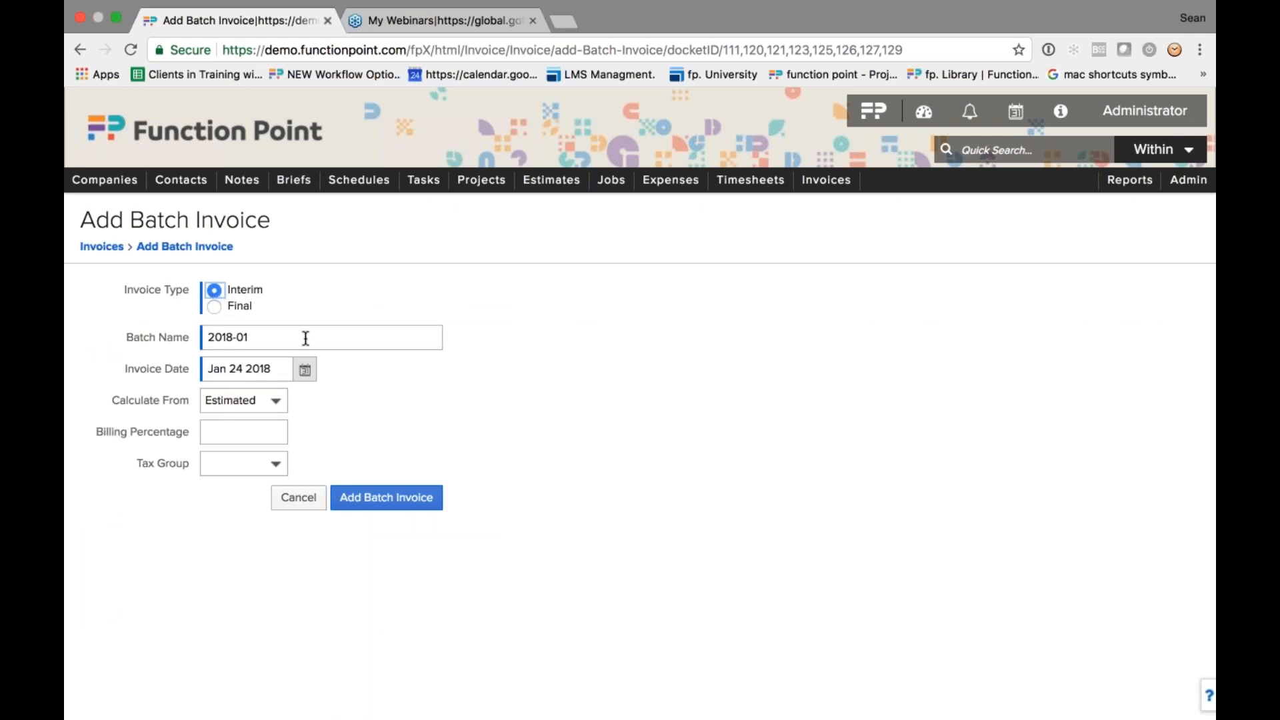
pyautogui.click(306, 370)
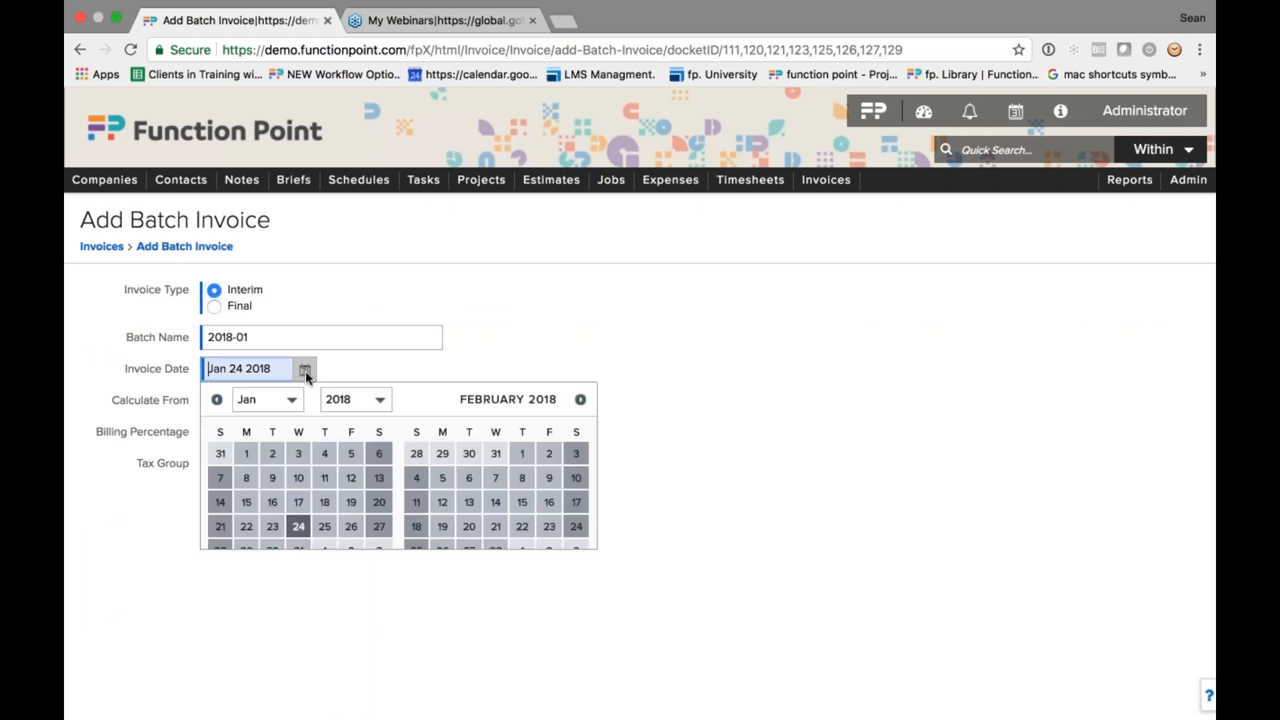
pyautogui.click(524, 456)
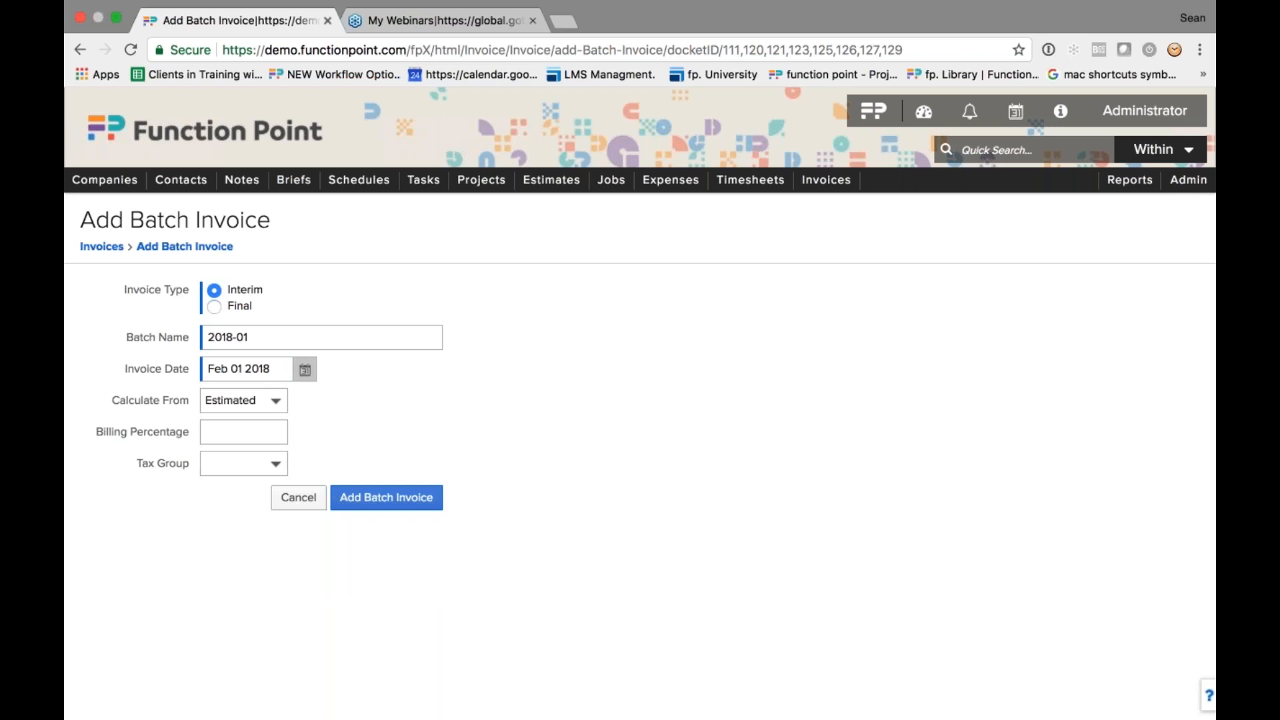
# Step: Change the batch invoice date to Jan 31 2018, and set it back to Feb 01 2018
pyautogui.click(305, 370)
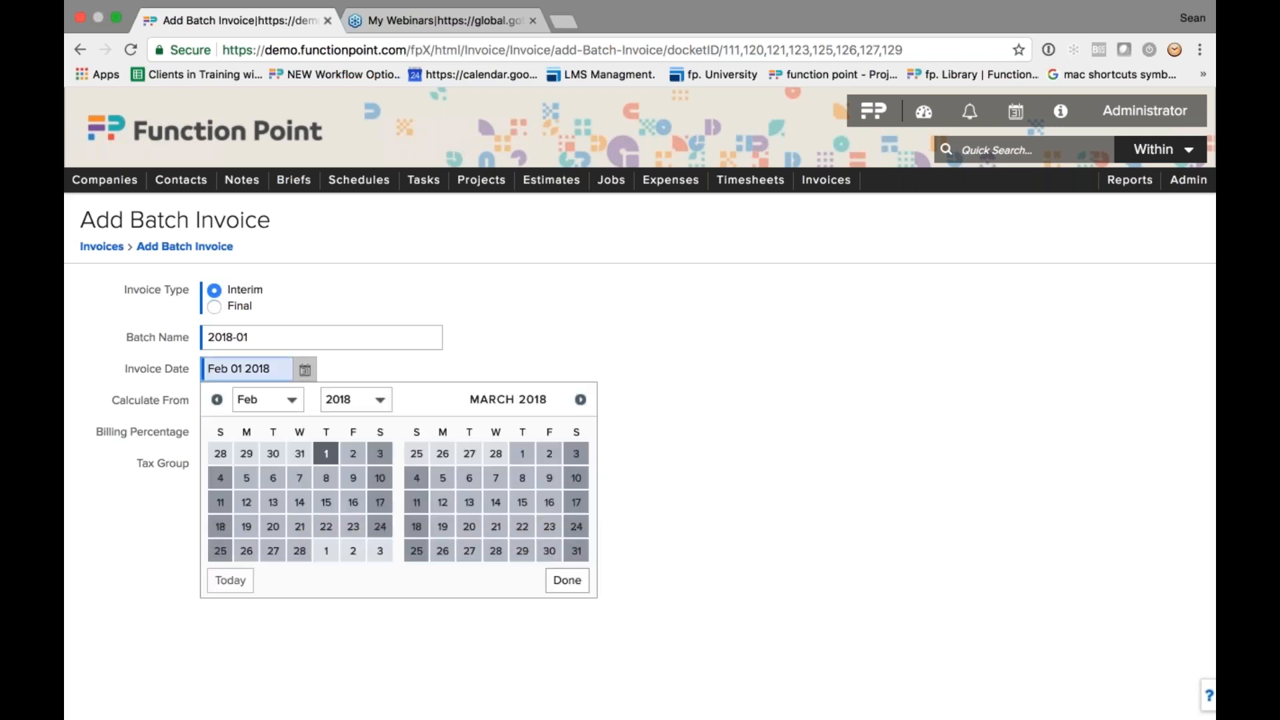
pyautogui.click(217, 400)
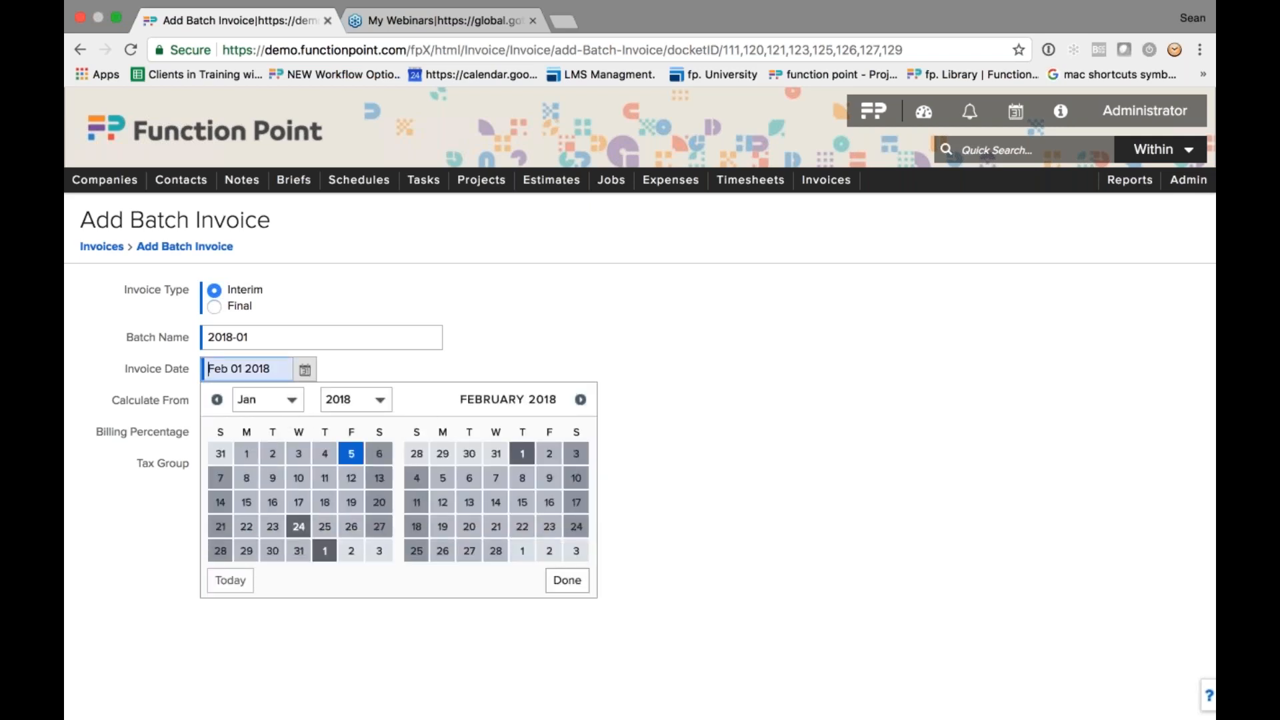
pyautogui.click(292, 551)
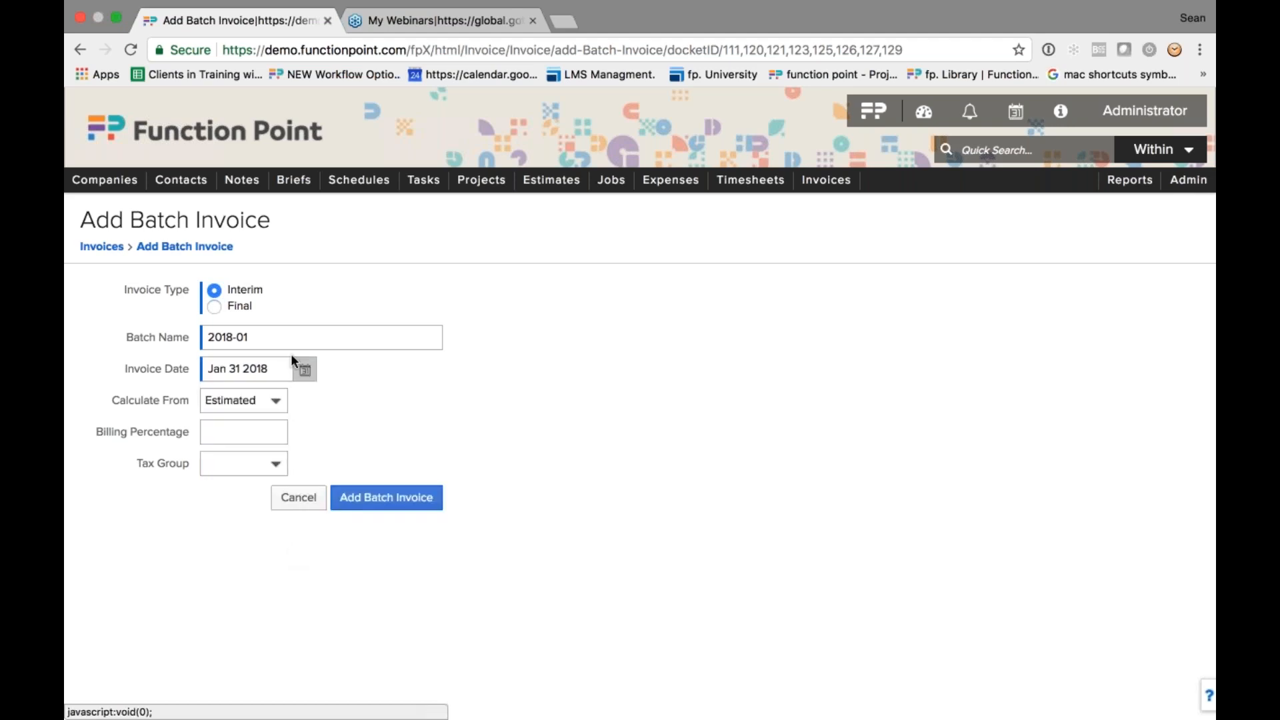
pyautogui.click(300, 368)
pyautogui.click(522, 454)
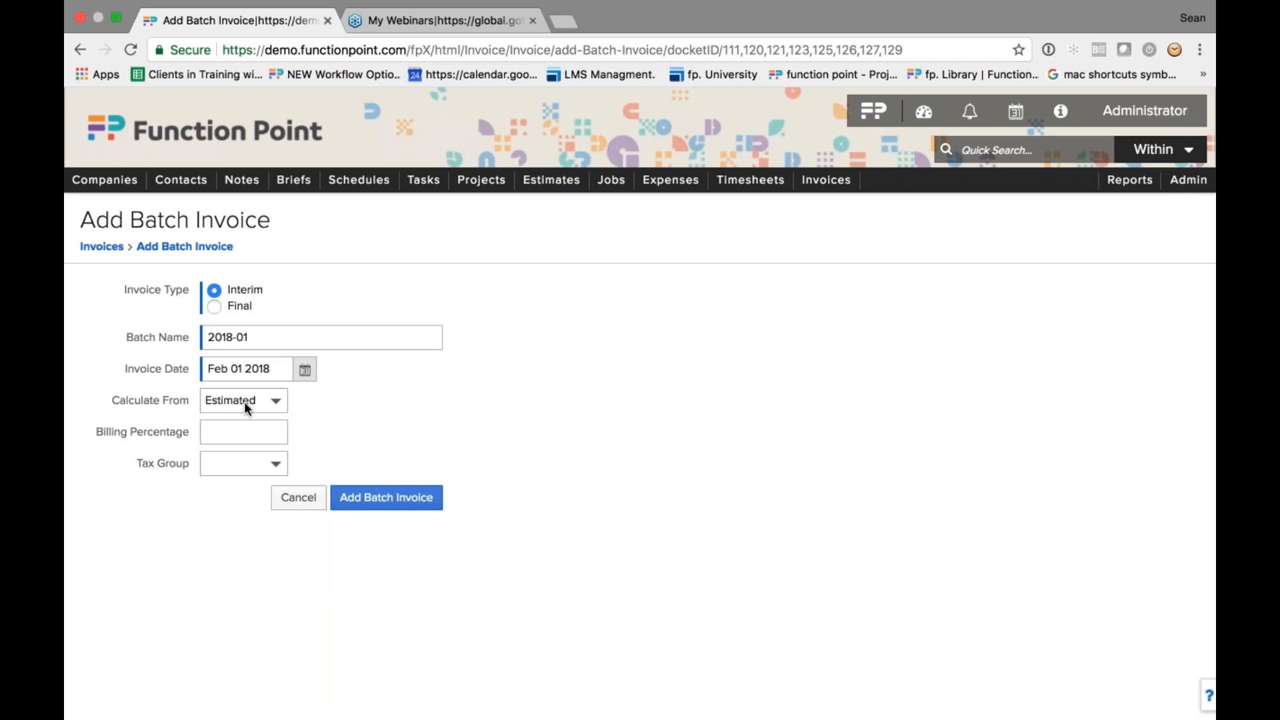
# Step: Create the 2018-01 batch with the description "Monthly Billing for Retainer Services" and proceed to adding its jobs
pyautogui.click(402, 507)
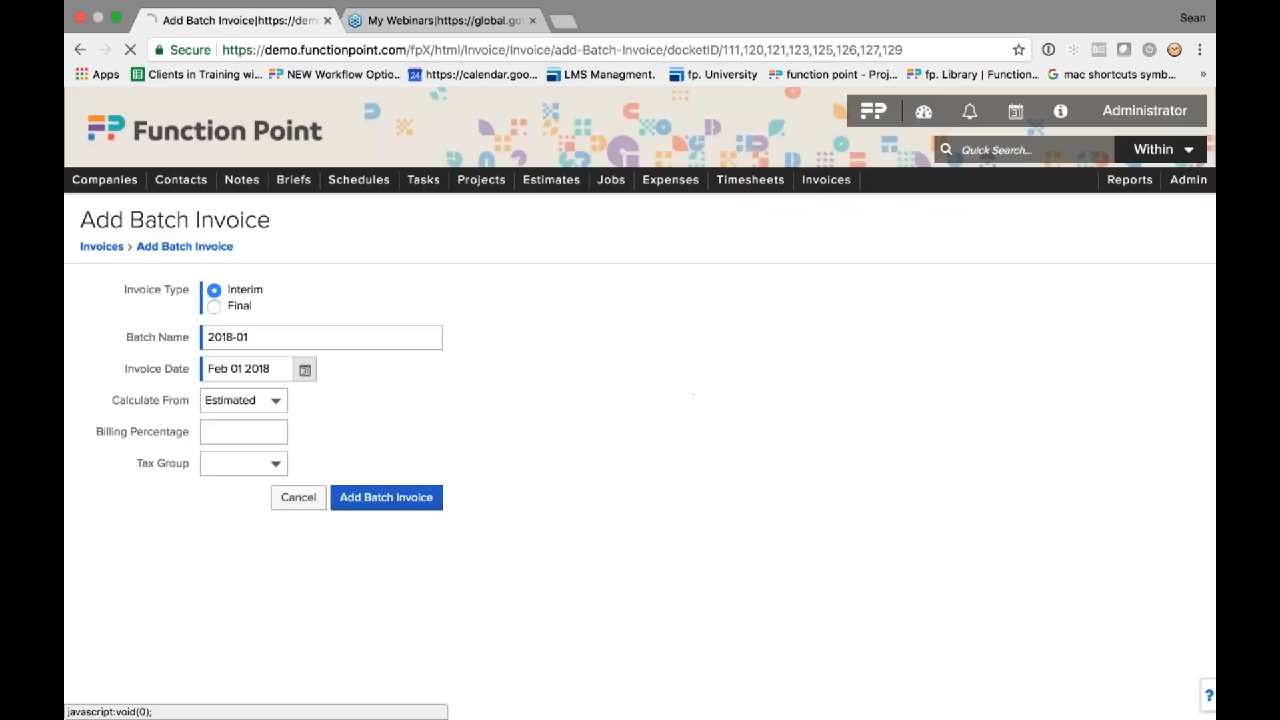
pyautogui.click(254, 509)
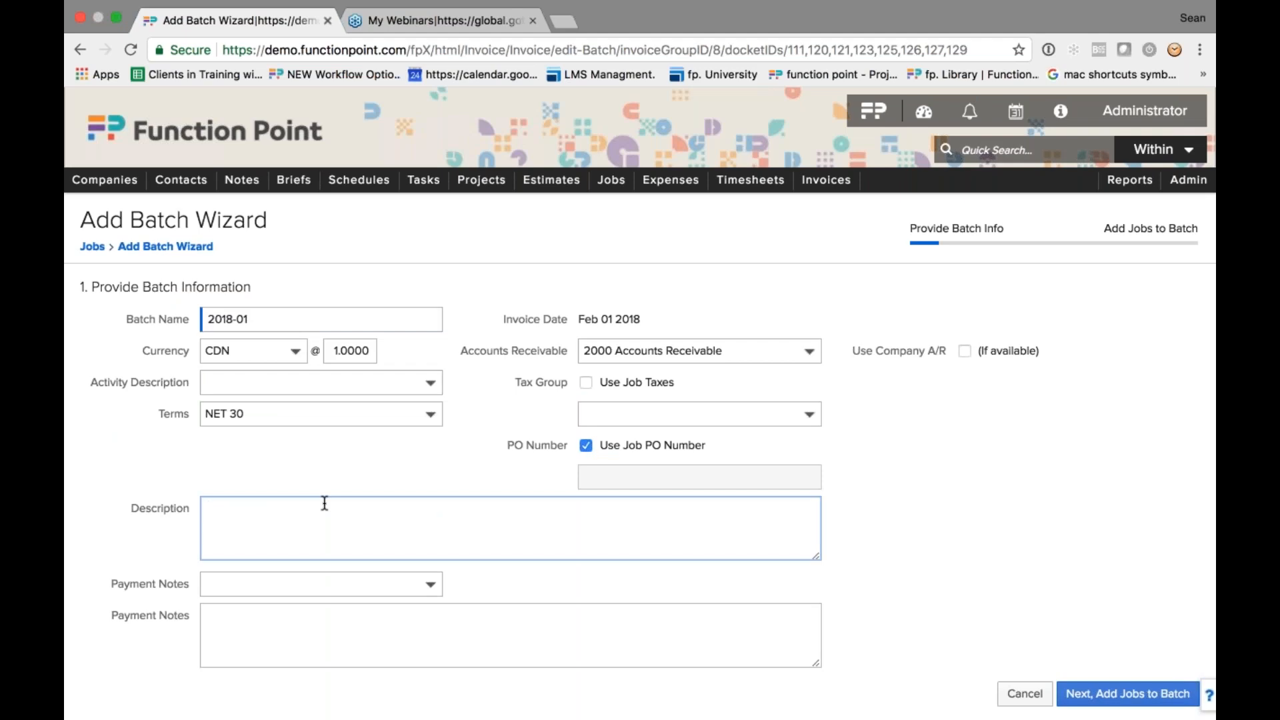
pyautogui.write('Monthly Billing for Retainer Services')
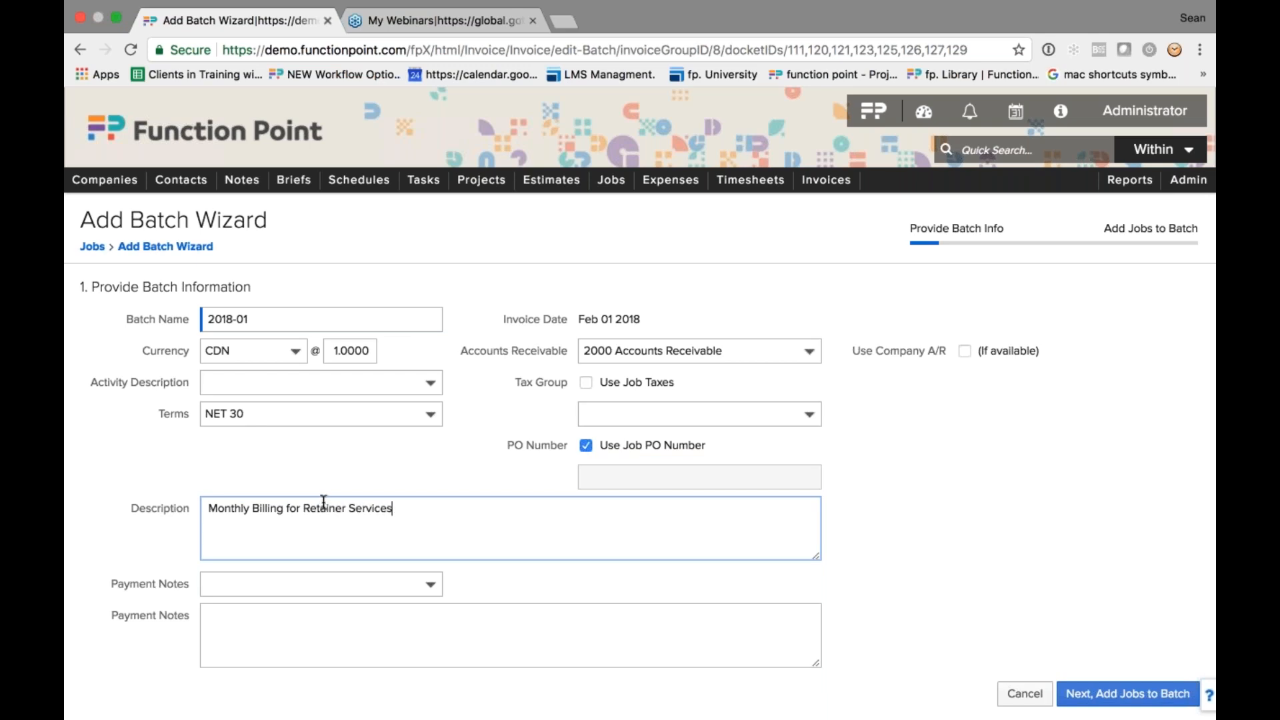
pyautogui.click(960, 536)
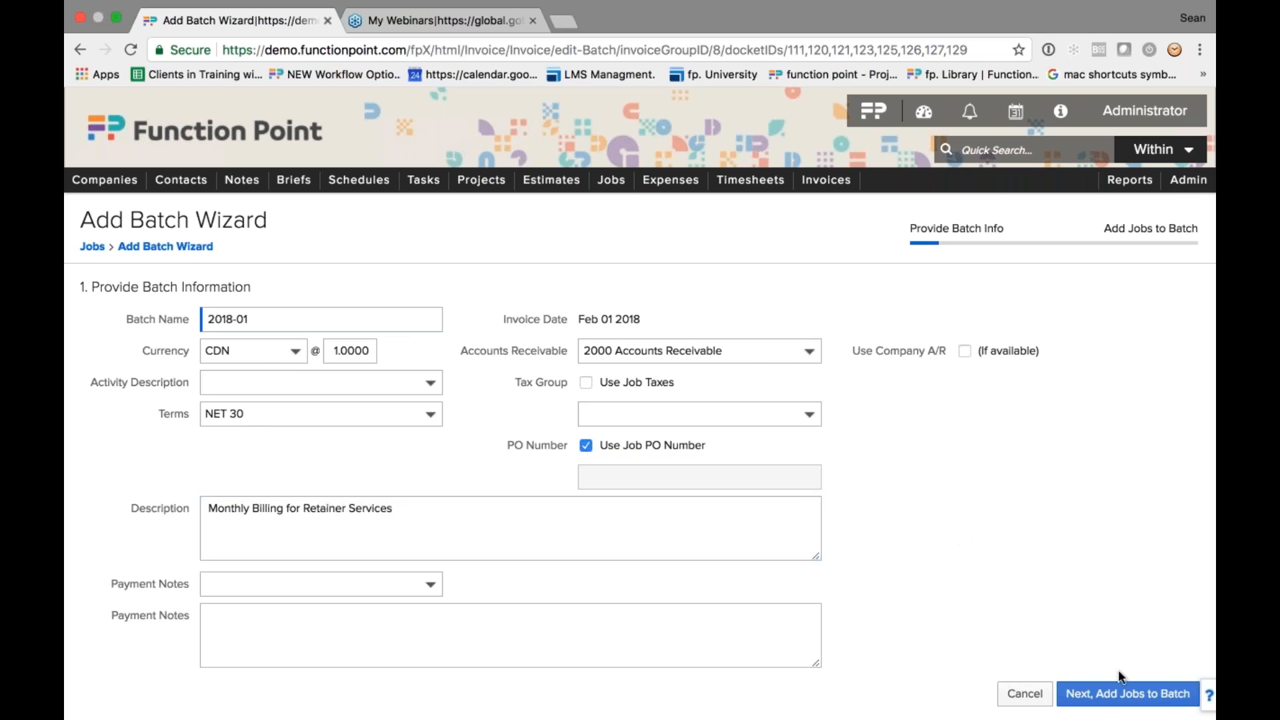
pyautogui.click(1107, 694)
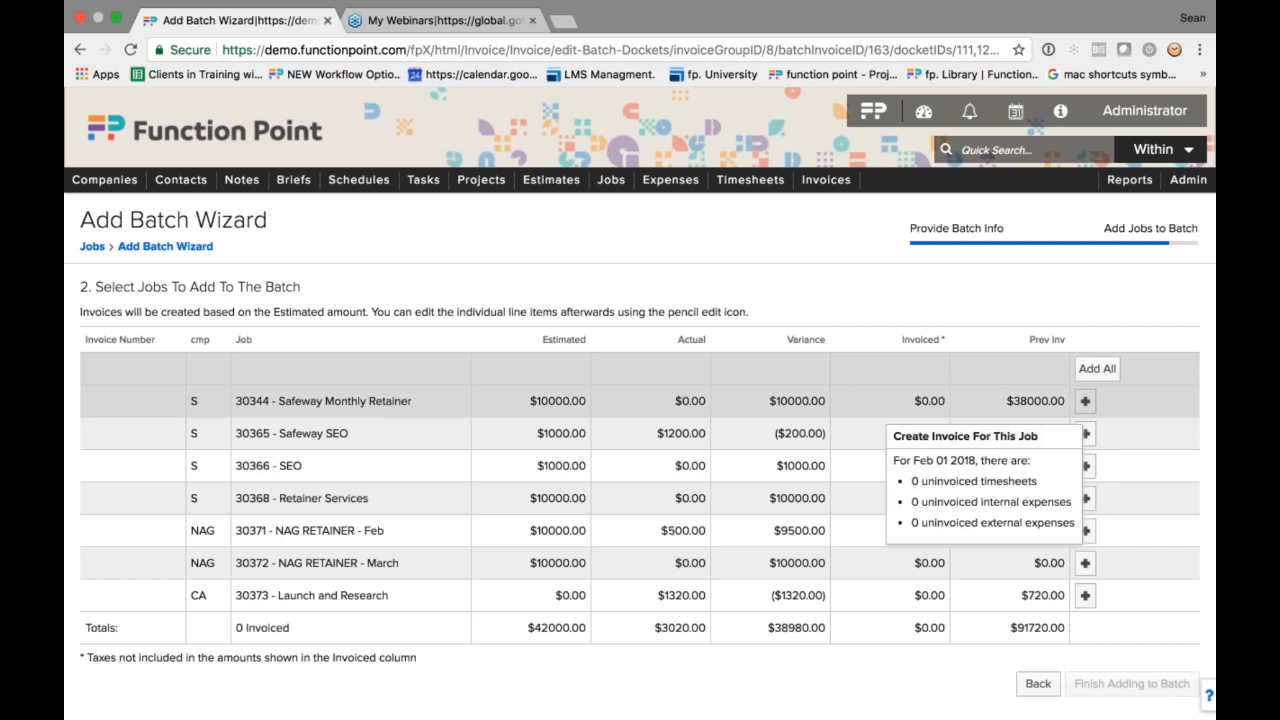
# Step: Add Safeway Monthly Retainer, Safeway SEO, Retainer Services, NAG RETAINER - Feb, and Launch and Research to the batch, and finish it
pyautogui.click(1086, 402)
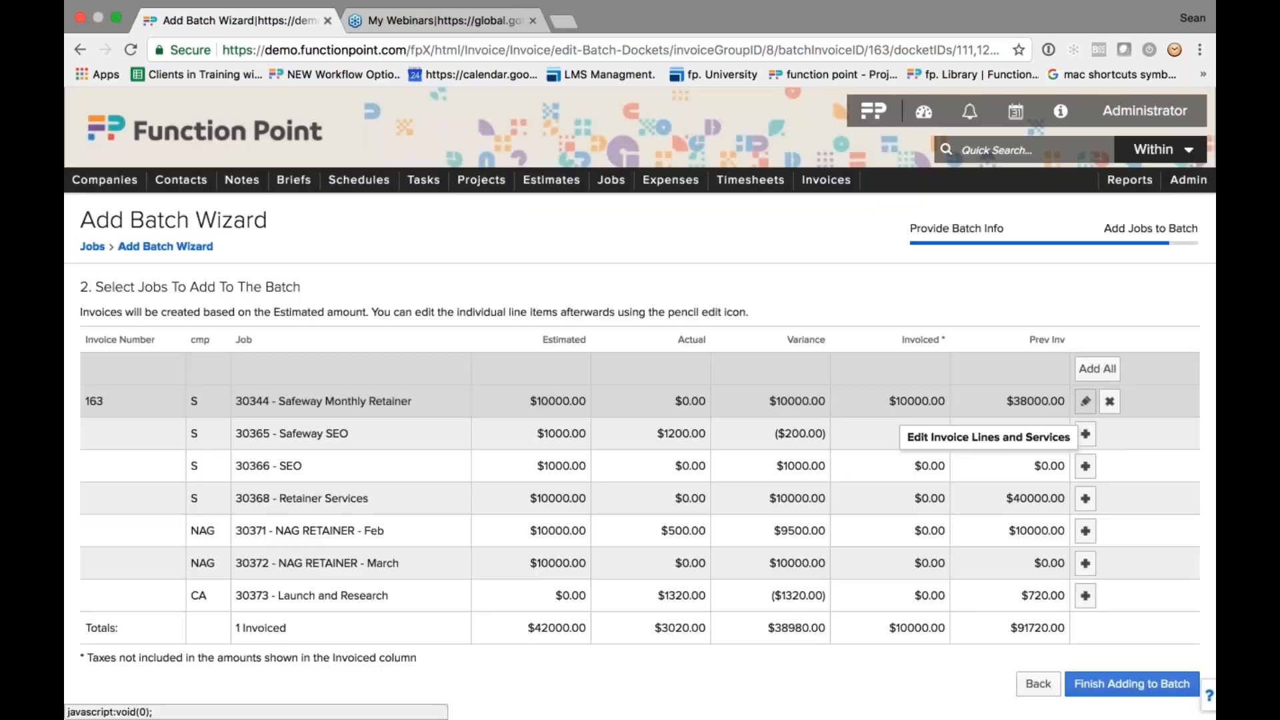
pyautogui.click(1085, 434)
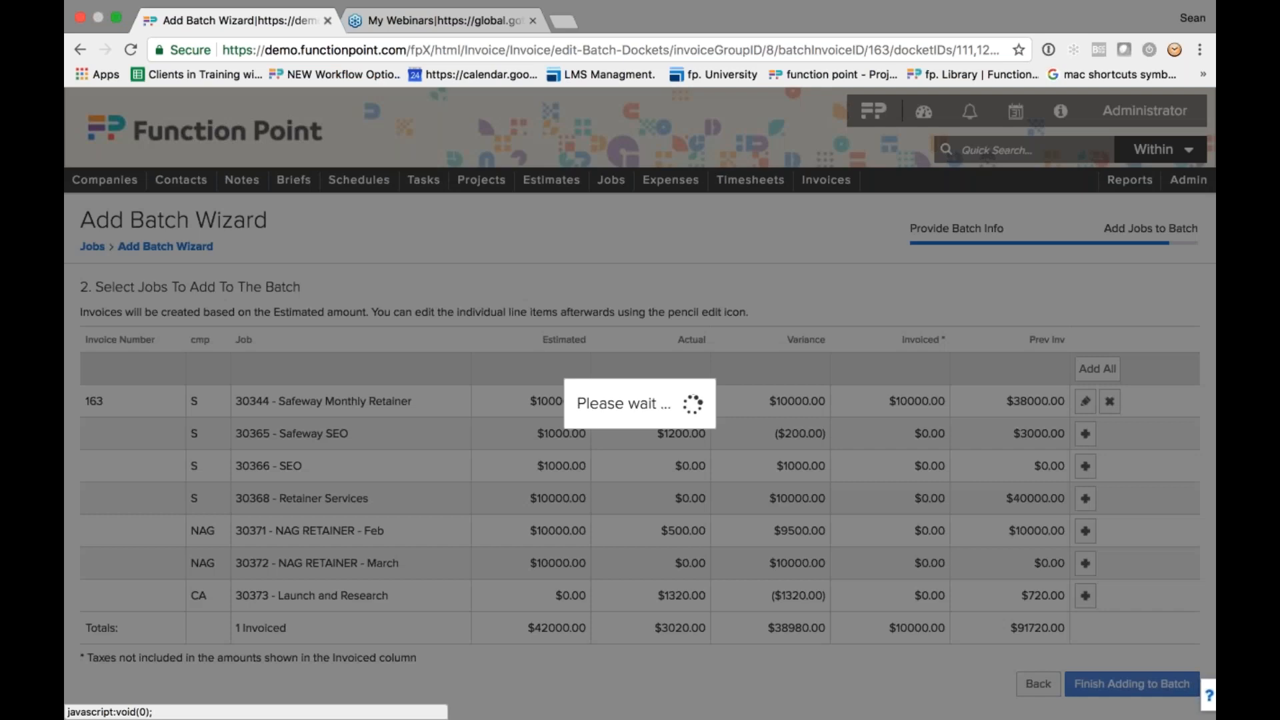
pyautogui.click(1086, 498)
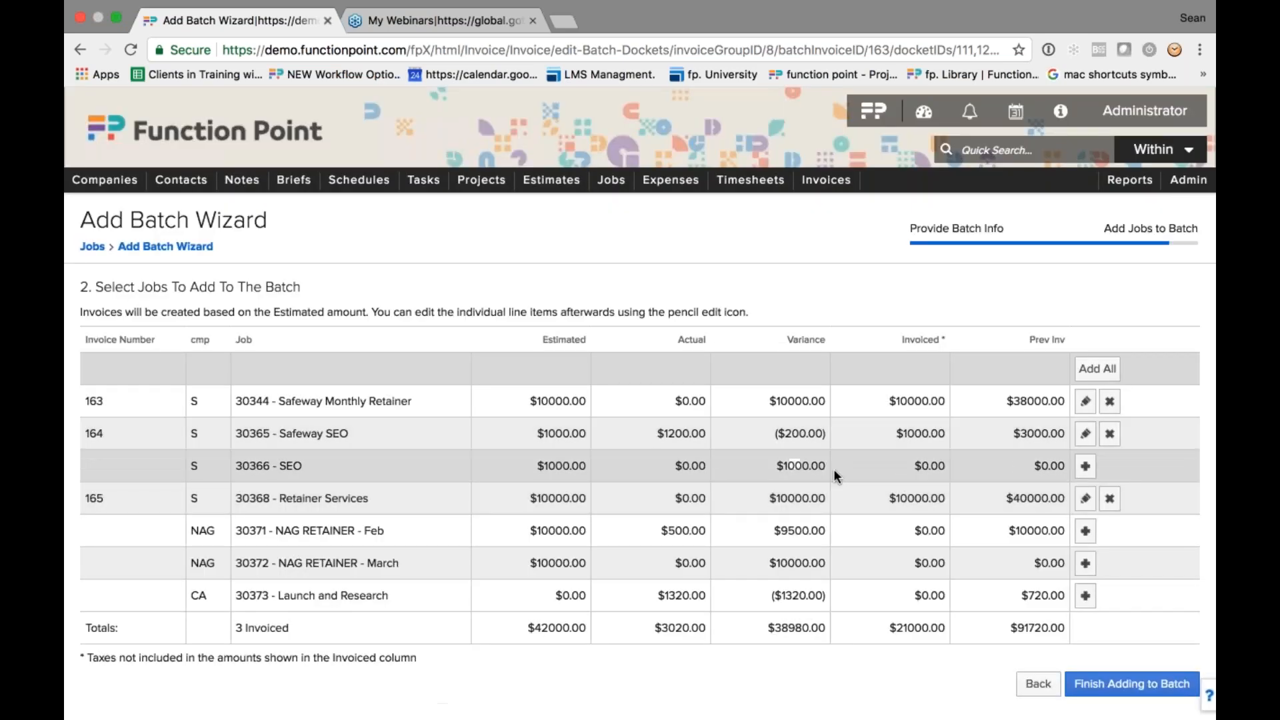
pyautogui.scroll(-1, 834, 470)
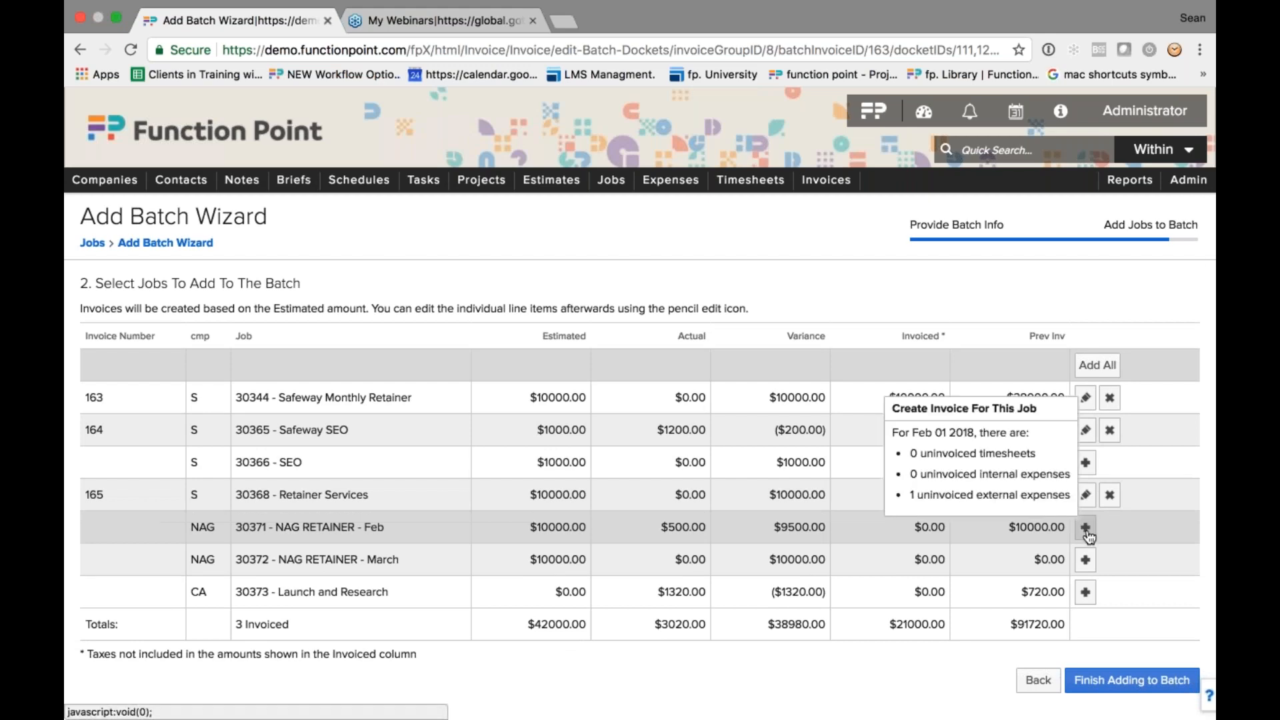
pyautogui.click(1086, 528)
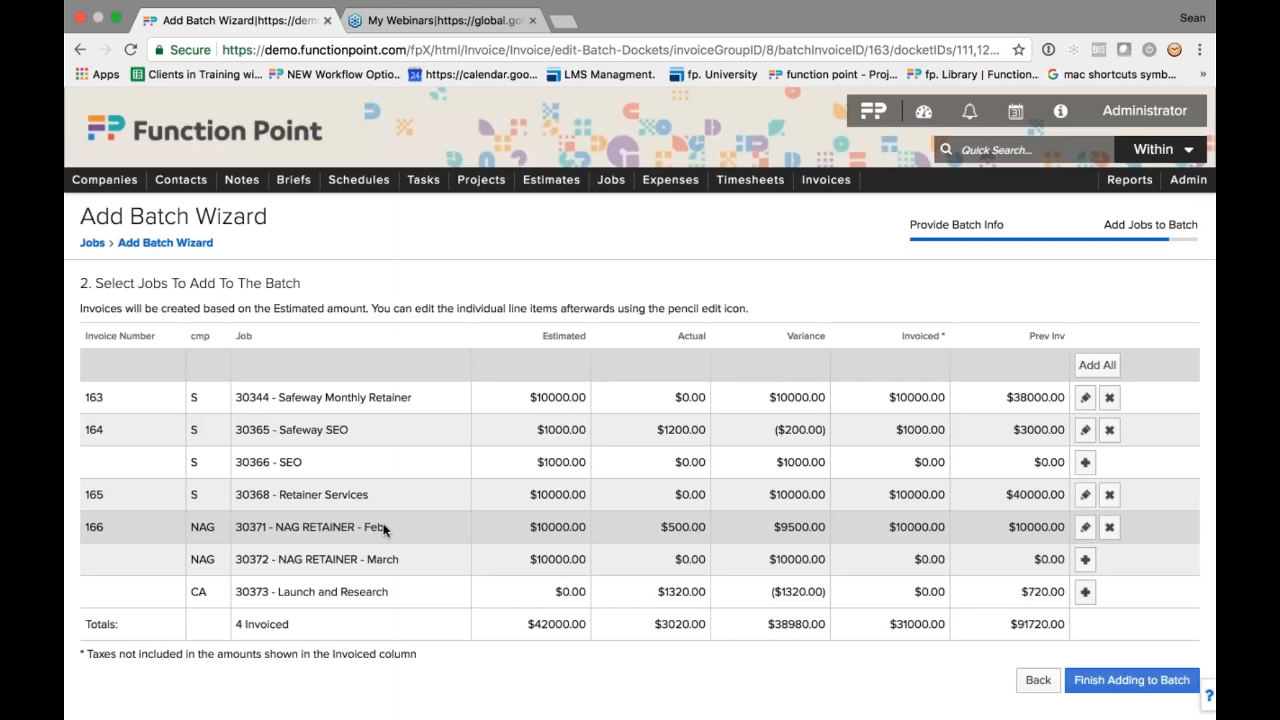
pyautogui.click(1085, 560)
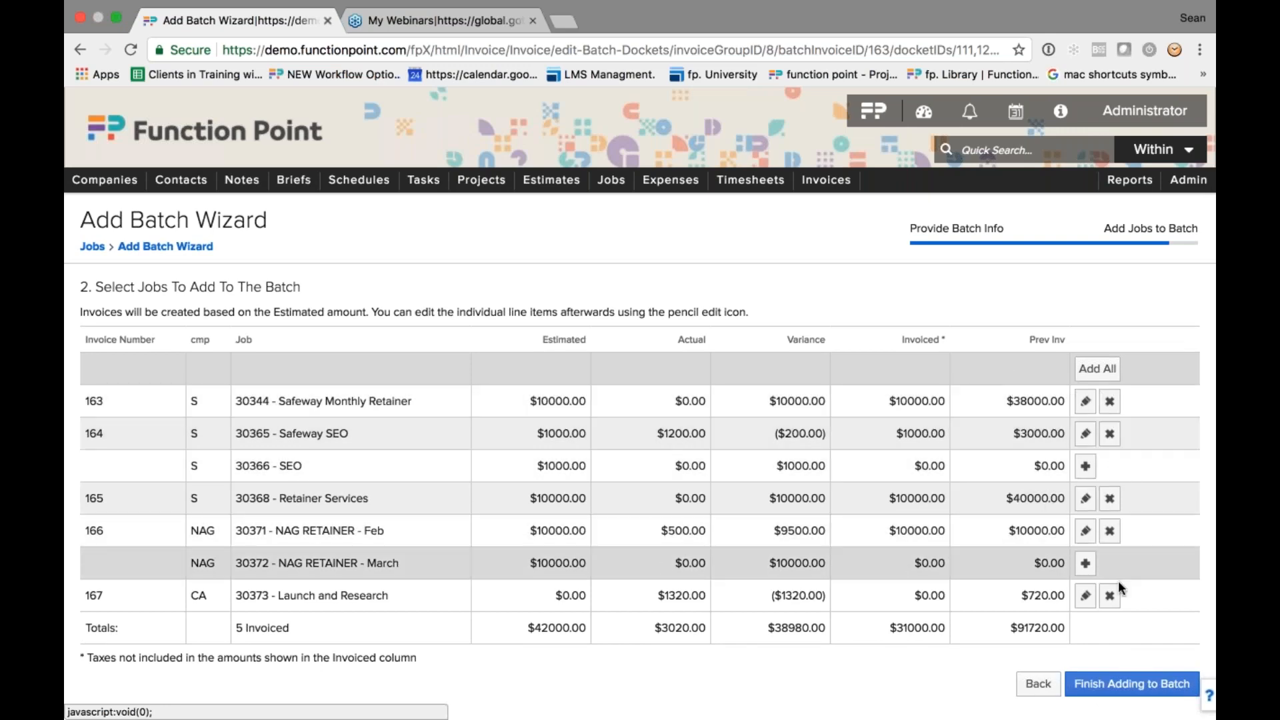
pyautogui.click(1117, 693)
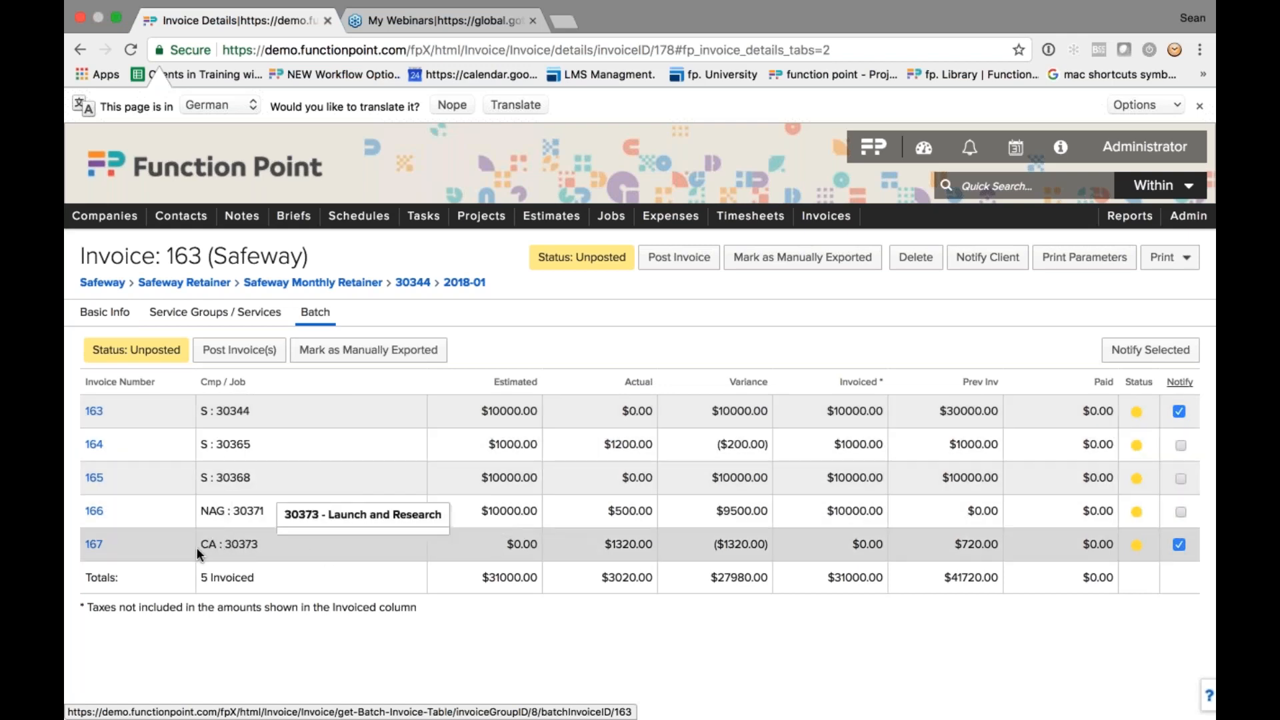
# Step: Open invoice 167 for the Launch and Research job and set the Research service's invoice amount to 1000
pyautogui.click(94, 545)
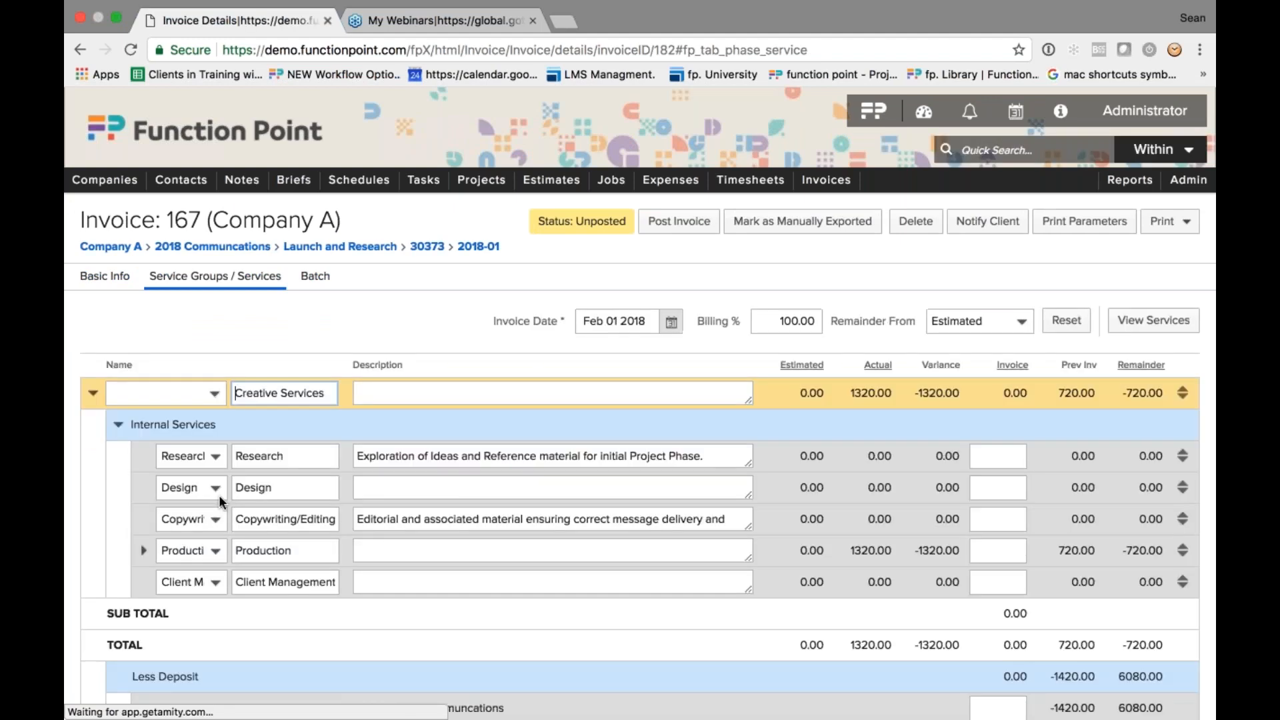
pyautogui.scroll(-1, 970, 443)
pyautogui.scroll(1, 970, 443)
pyautogui.click(998, 430)
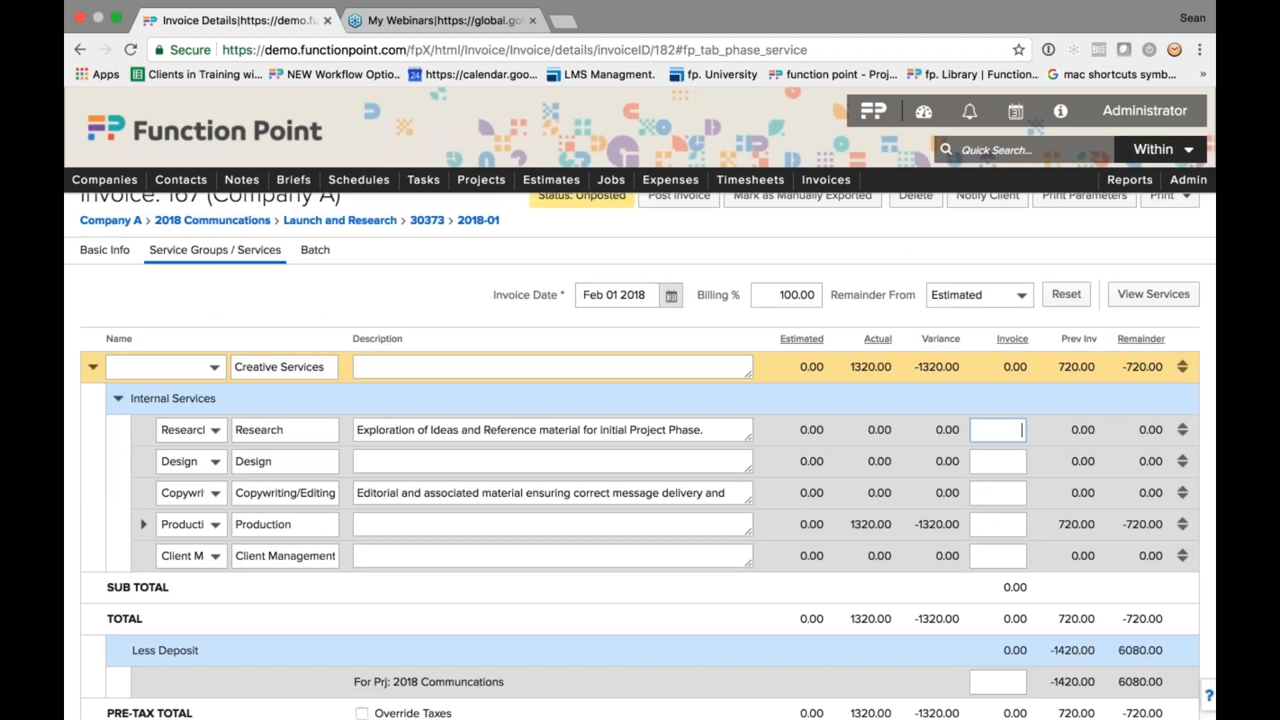
pyautogui.scroll(-1, 990, 468)
pyautogui.scroll(-2, 990, 469)
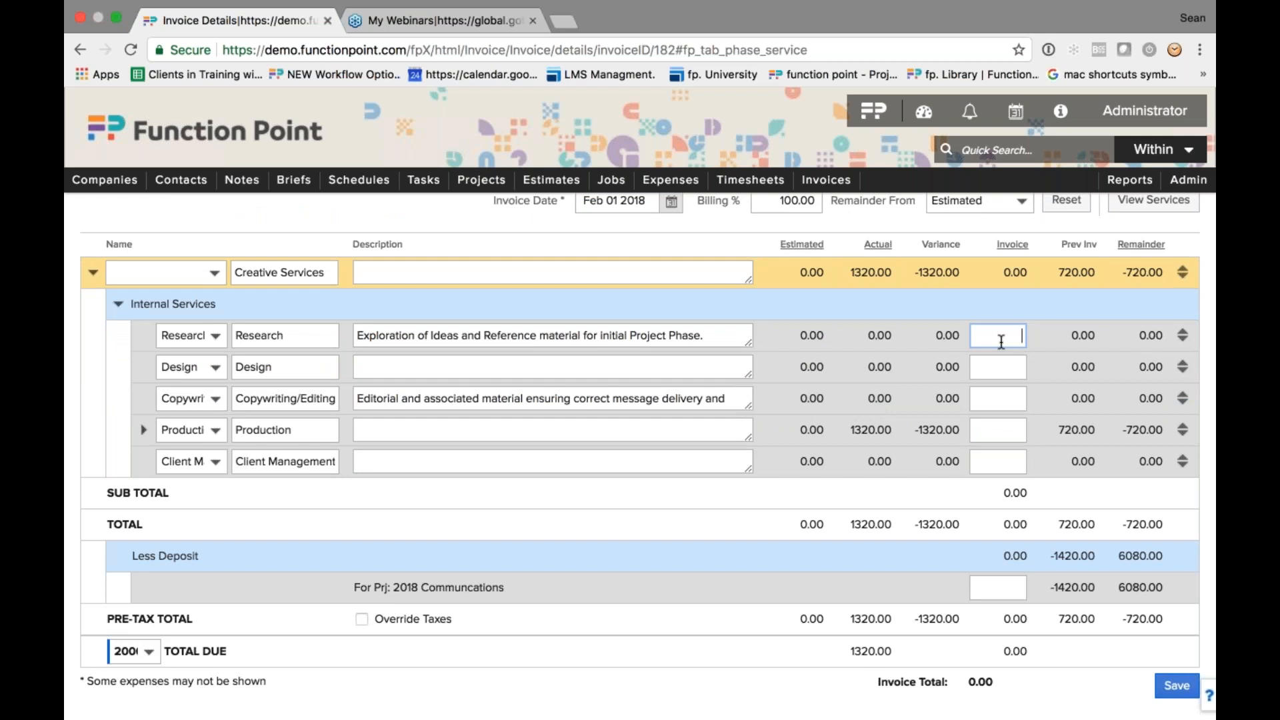
pyautogui.write('1000')
pyautogui.click(1062, 356)
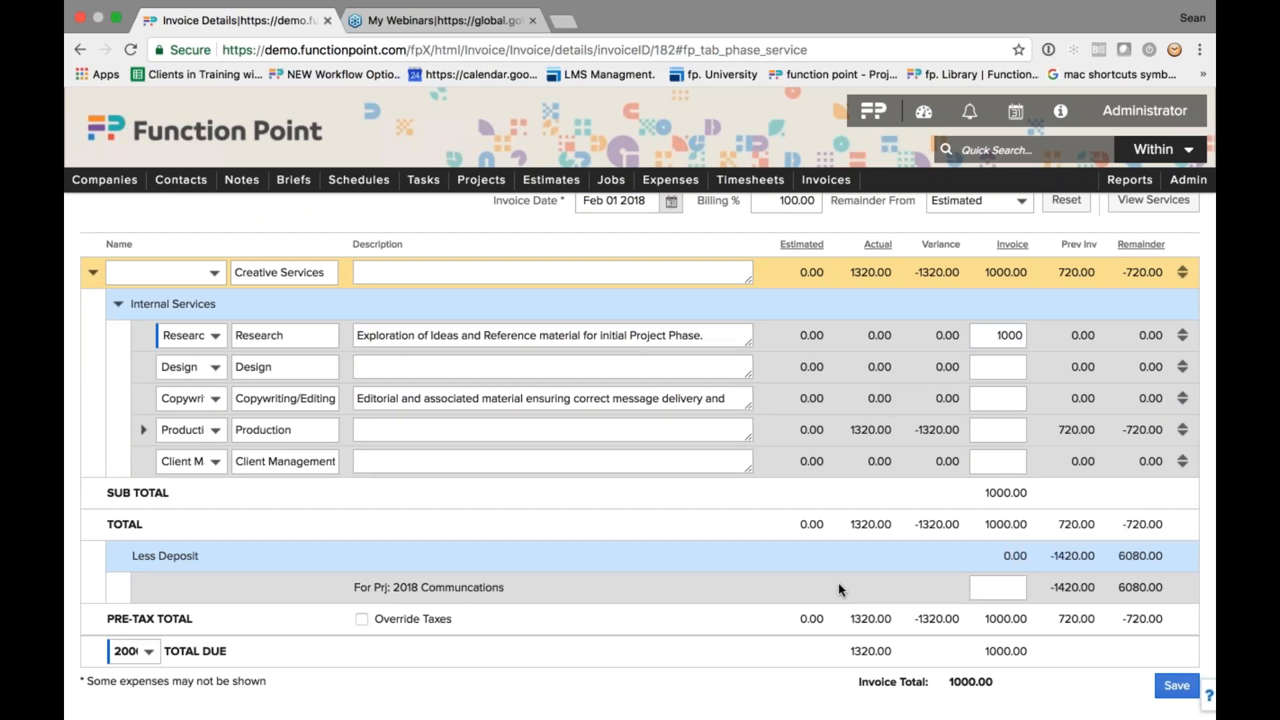
# Step: Apply a 500 deposit from the 2018 Communcations project, save the invoice, and return to its batch list
pyautogui.click(993, 588)
pyautogui.write('500')
pyautogui.click(729, 649)
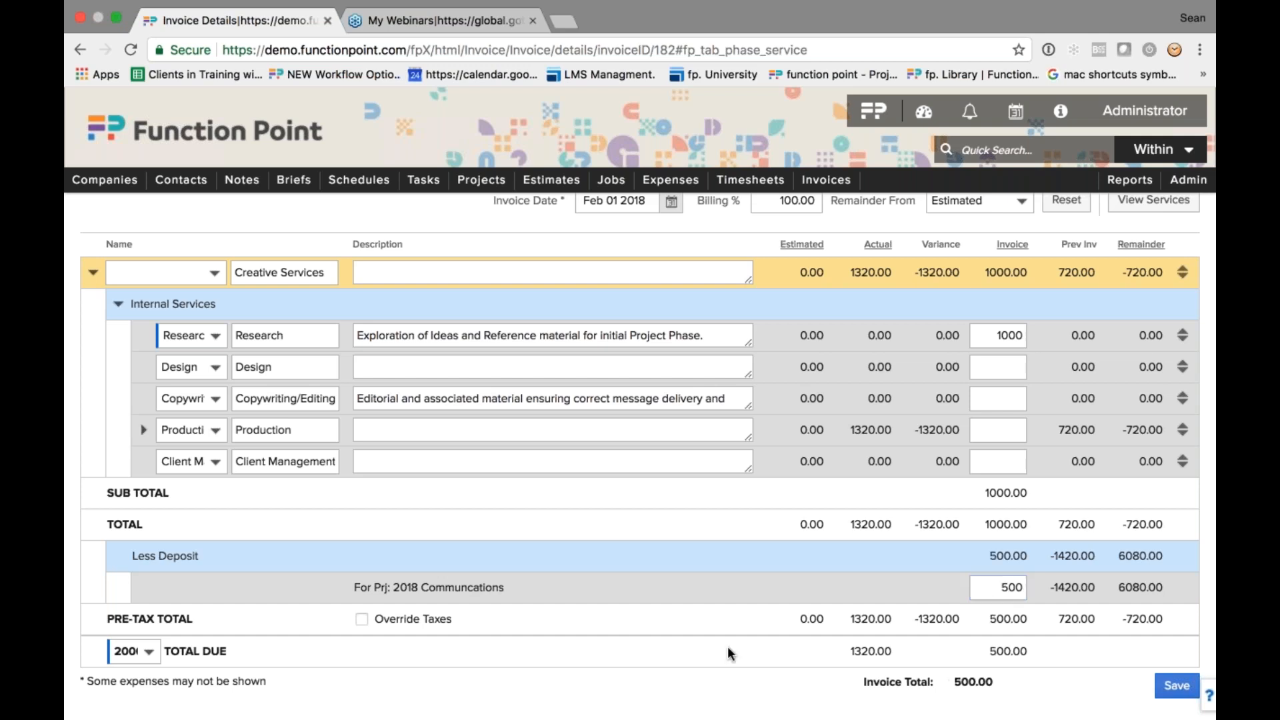
pyautogui.click(1175, 686)
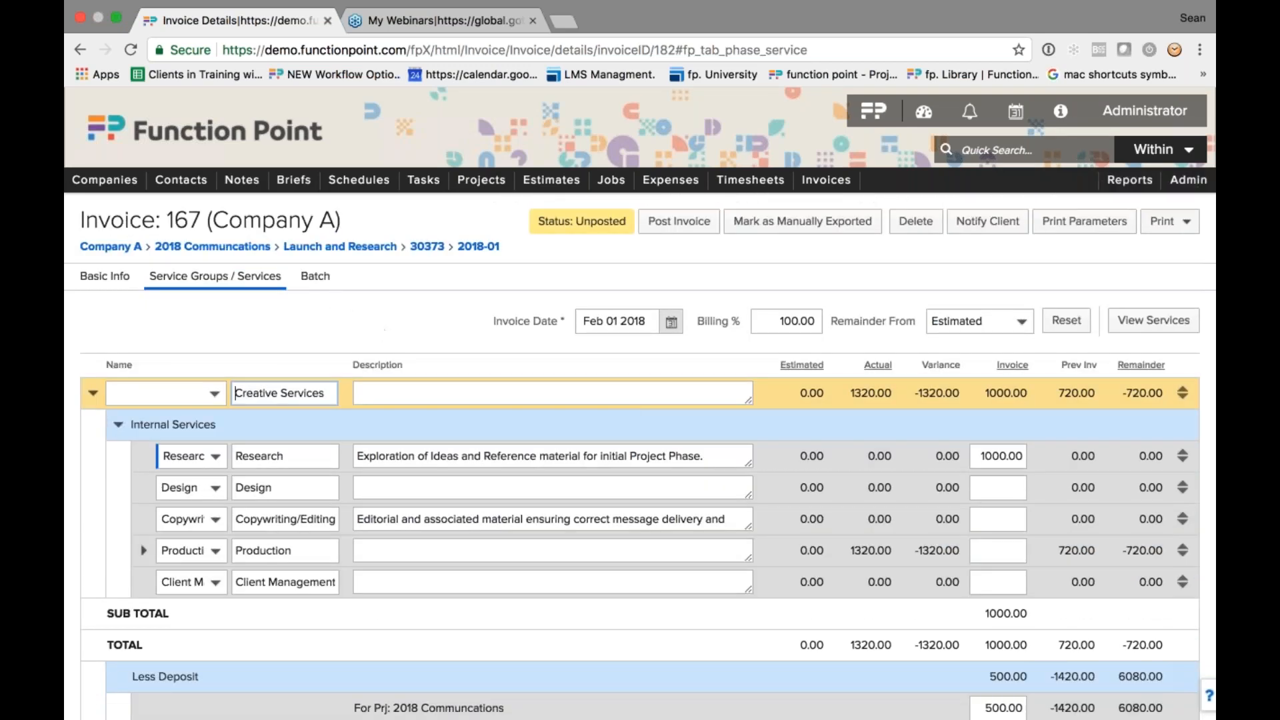
pyautogui.click(324, 287)
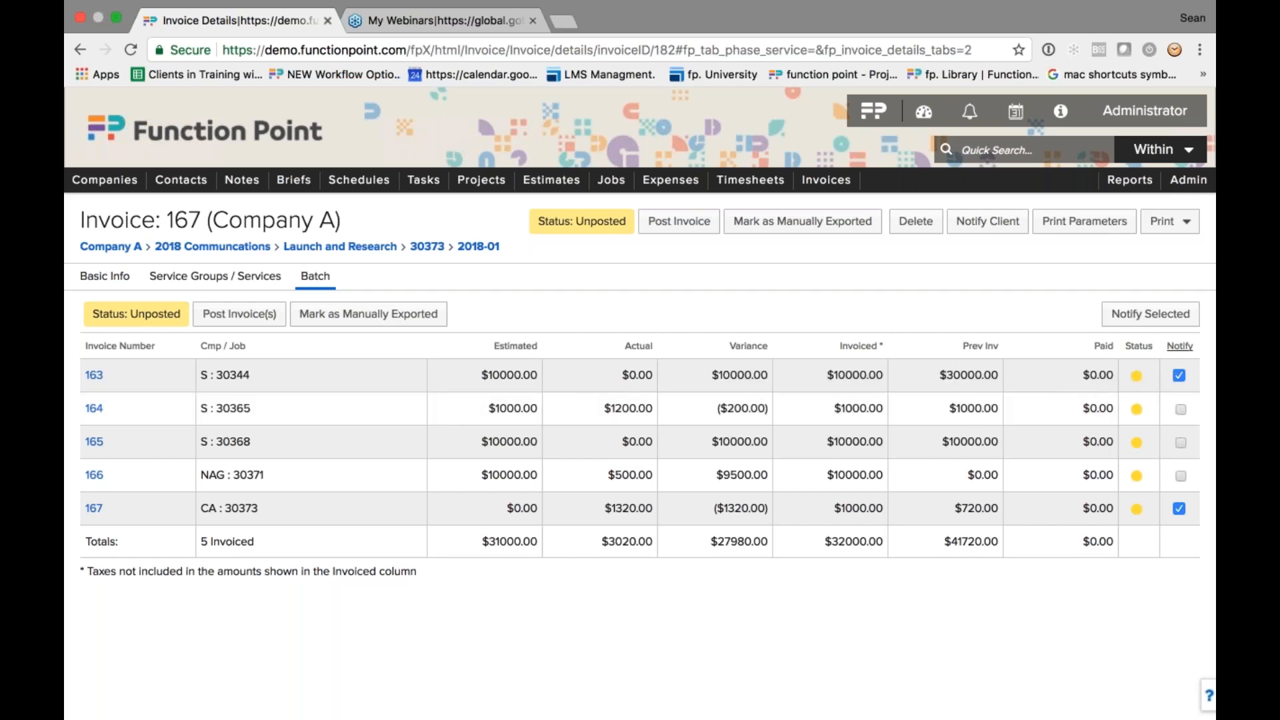
# Step: Open the Detailed printout of invoice 167, examine its Scope of Work entries, and return to the batch list
pyautogui.click(1168, 222)
pyautogui.click(1160, 235)
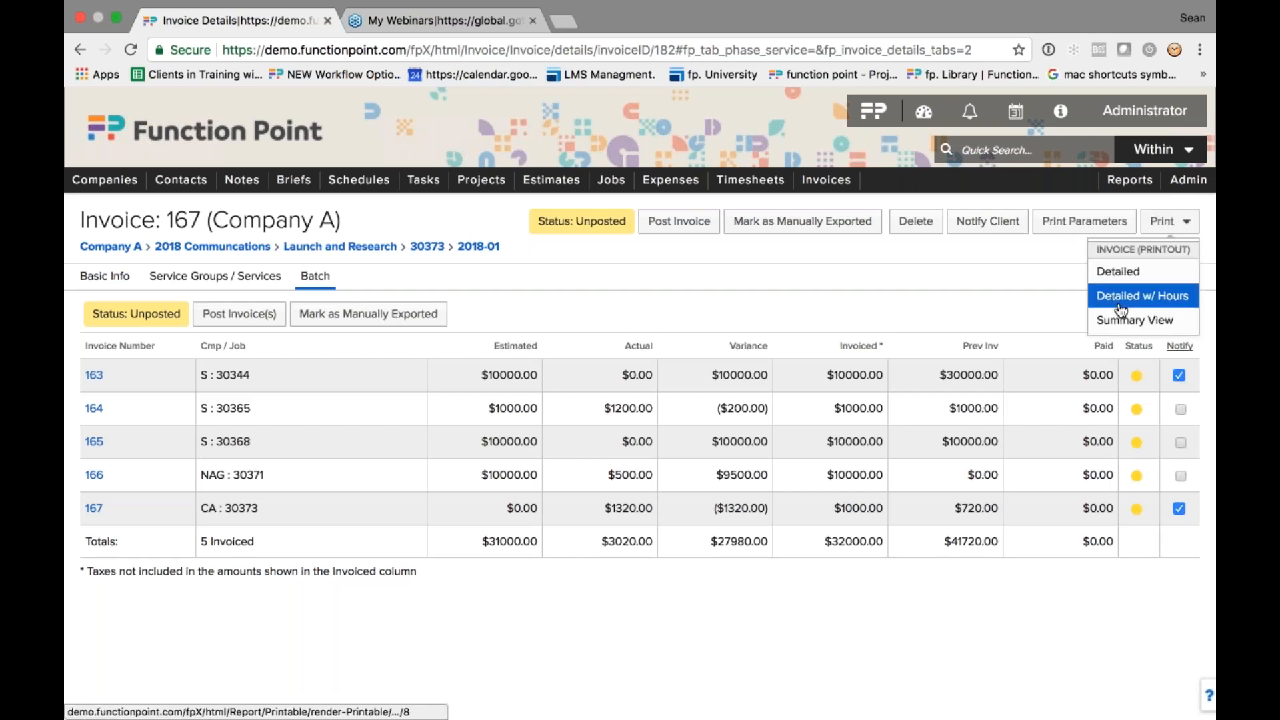
pyautogui.click(1120, 272)
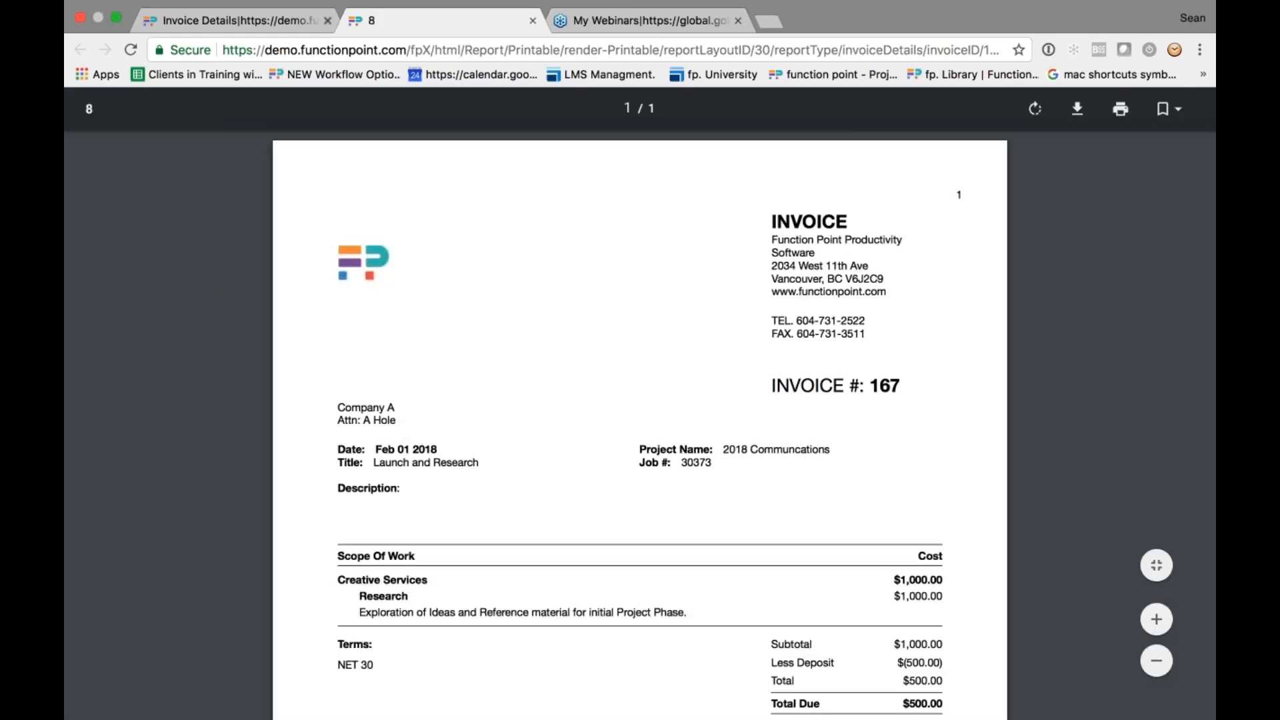
pyautogui.scroll(-2, 333, 460)
pyautogui.moveTo(334, 459); pyautogui.dragTo(593, 490)
pyautogui.moveTo(694, 491); pyautogui.dragTo(344, 467)
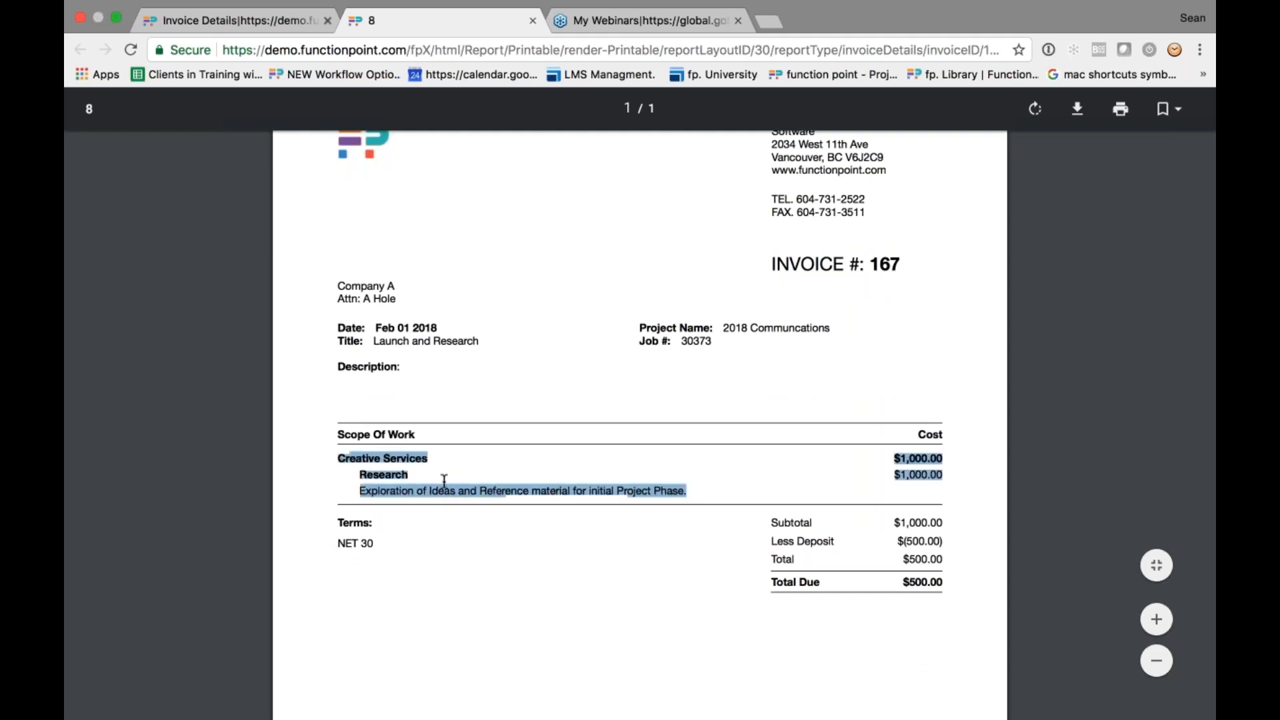
pyautogui.click(292, 18)
pyautogui.moveTo(611, 180)
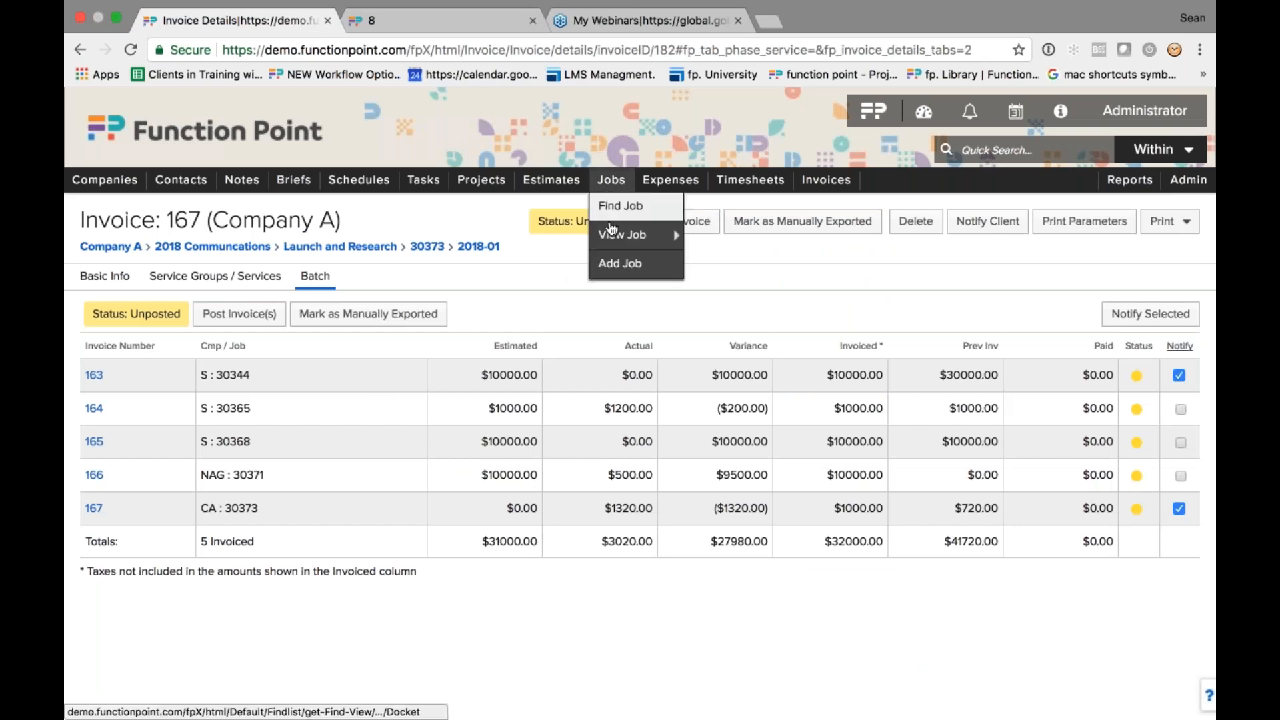
pyautogui.moveTo(627, 236)
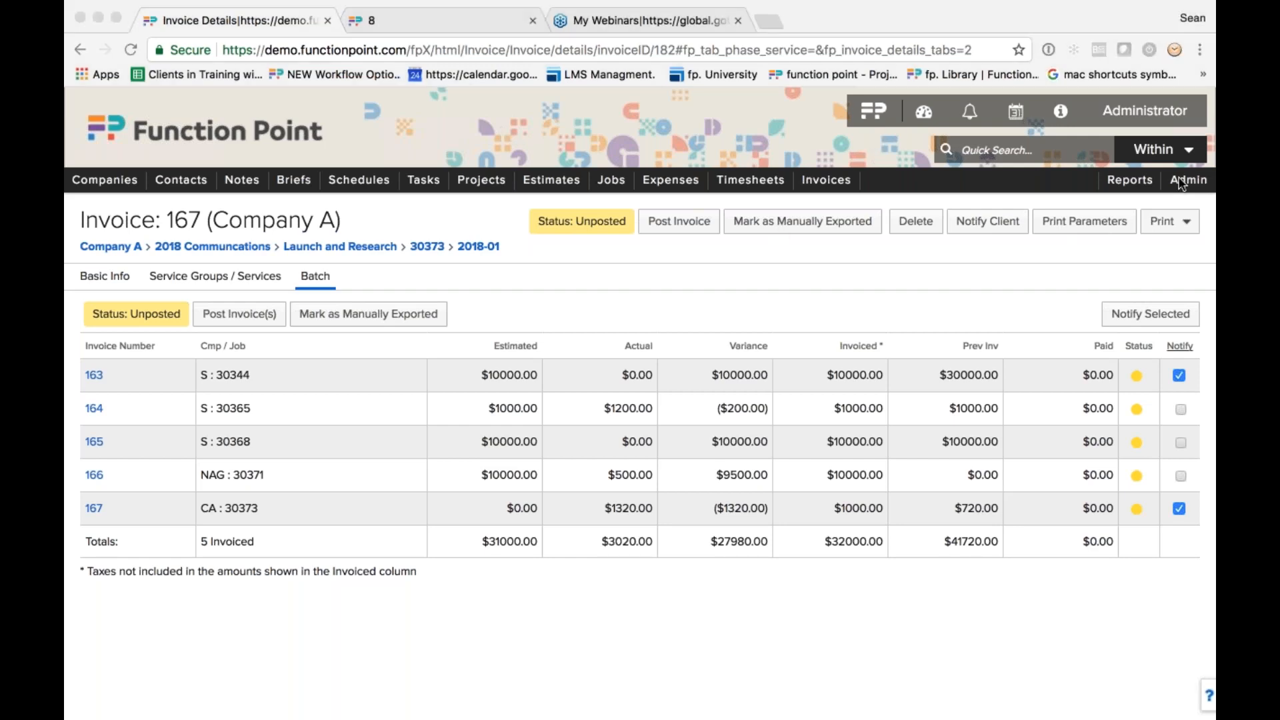
pyautogui.click(922, 258)
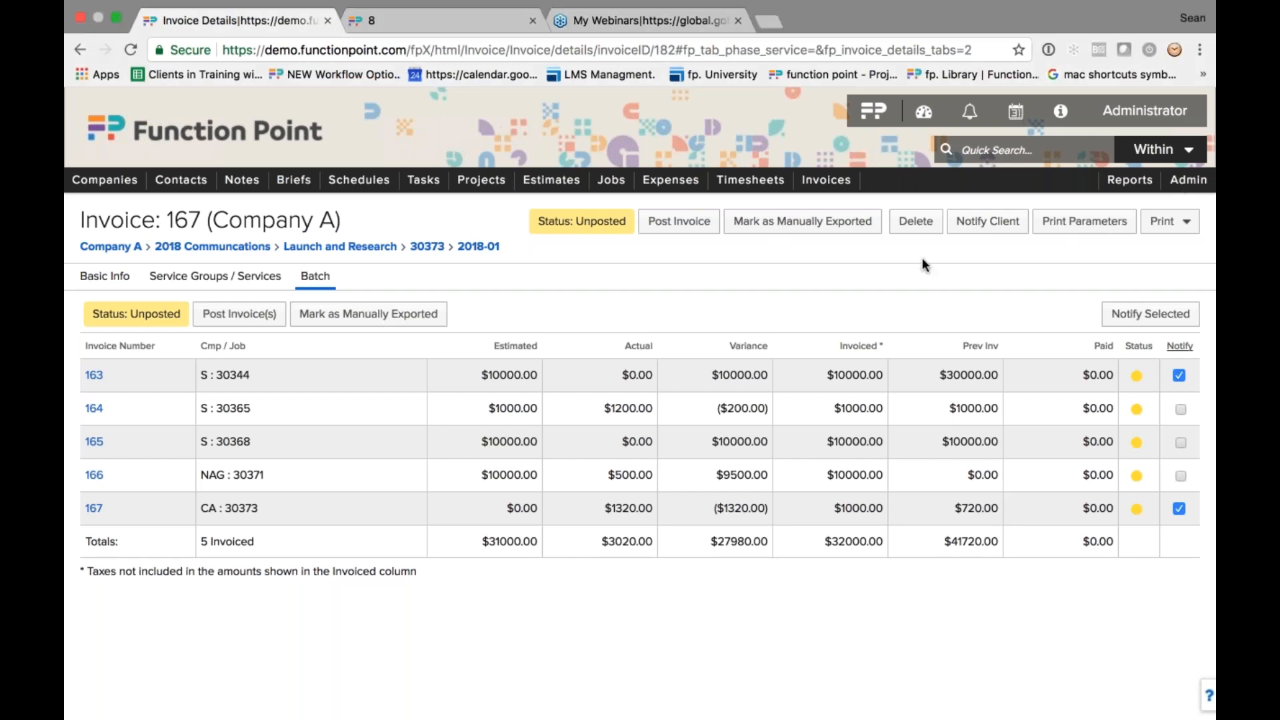